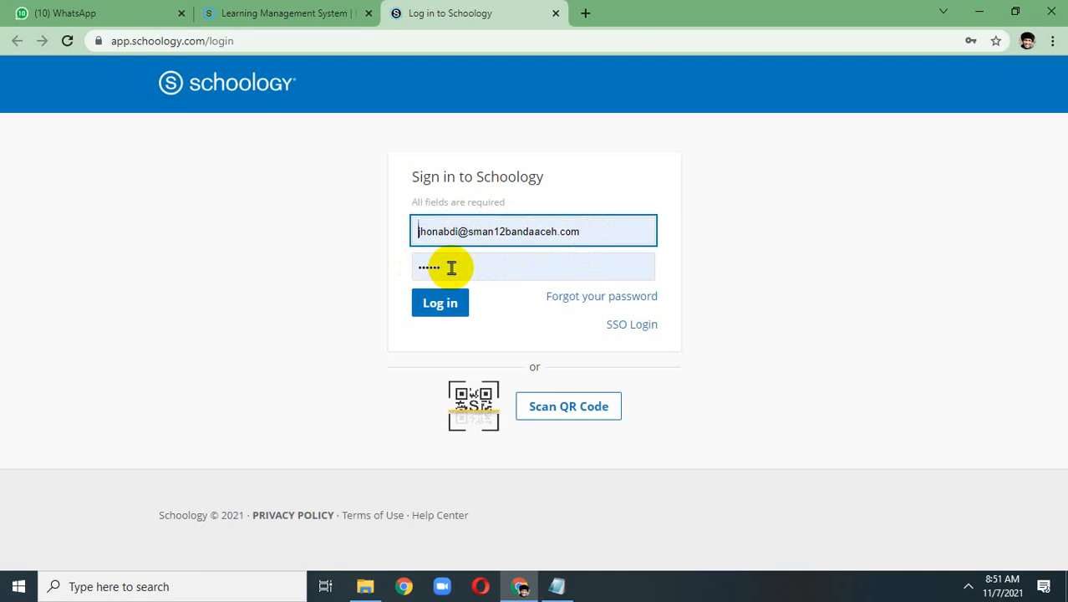
Log in as the teacher and reach the My Courses page listing the Turunan Rantai course
{"action": "left_click", "coordinate": [442, 308]}
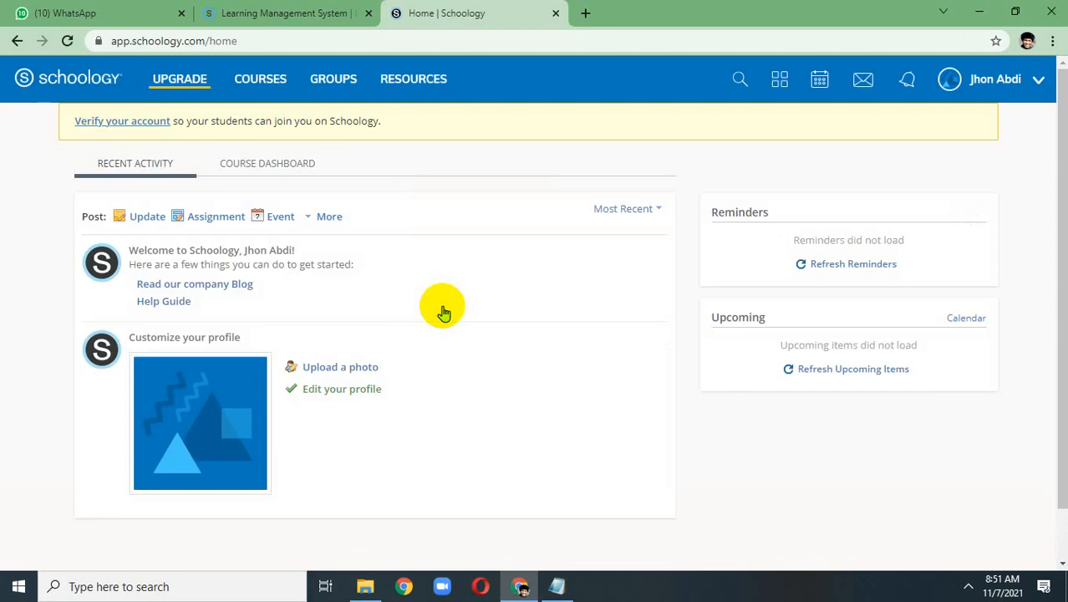
{"action": "left_click", "coordinate": [282, 171]}
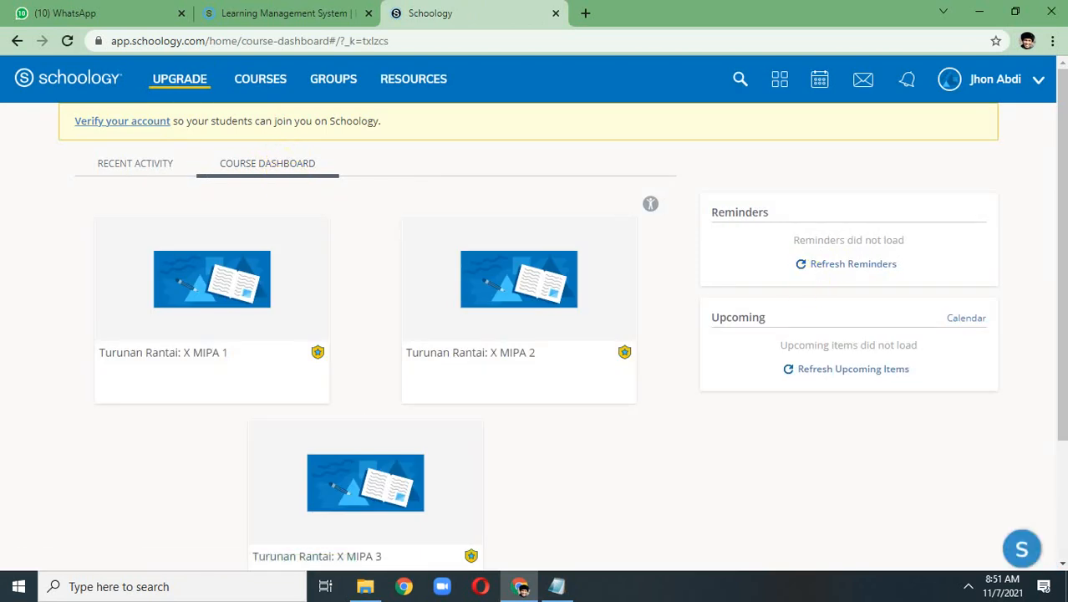
{"action": "mouse_move", "coordinate": [1058, 212]}
{"action": "left_mouse_down"}
{"action": "mouse_move", "coordinate": [1064, 348]}
{"action": "mouse_move", "coordinate": [1063, 216]}
{"action": "left_mouse_up"}
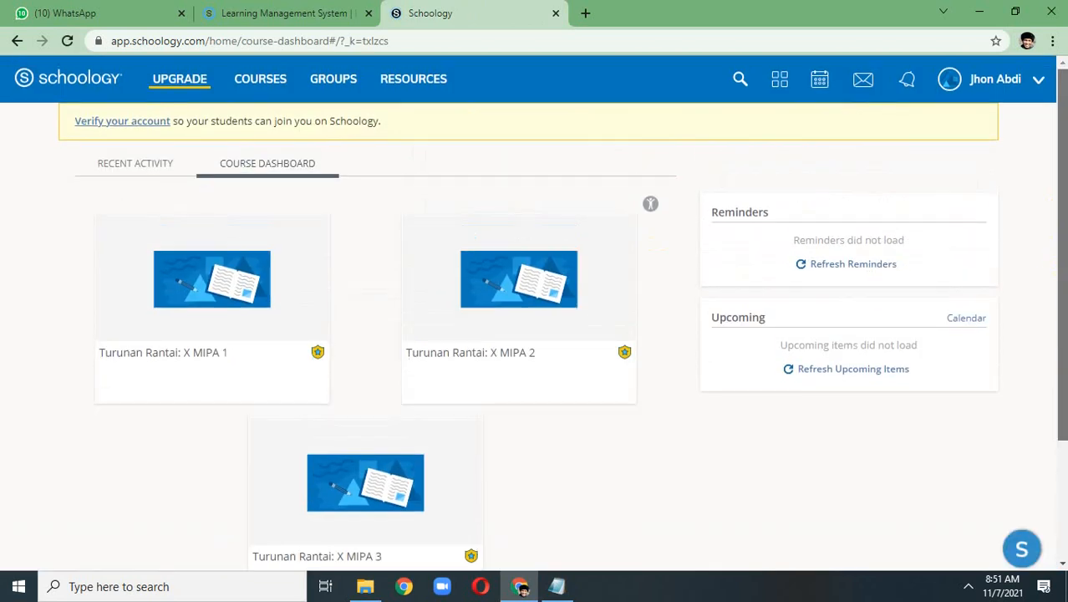
{"action": "left_click", "coordinate": [272, 93]}
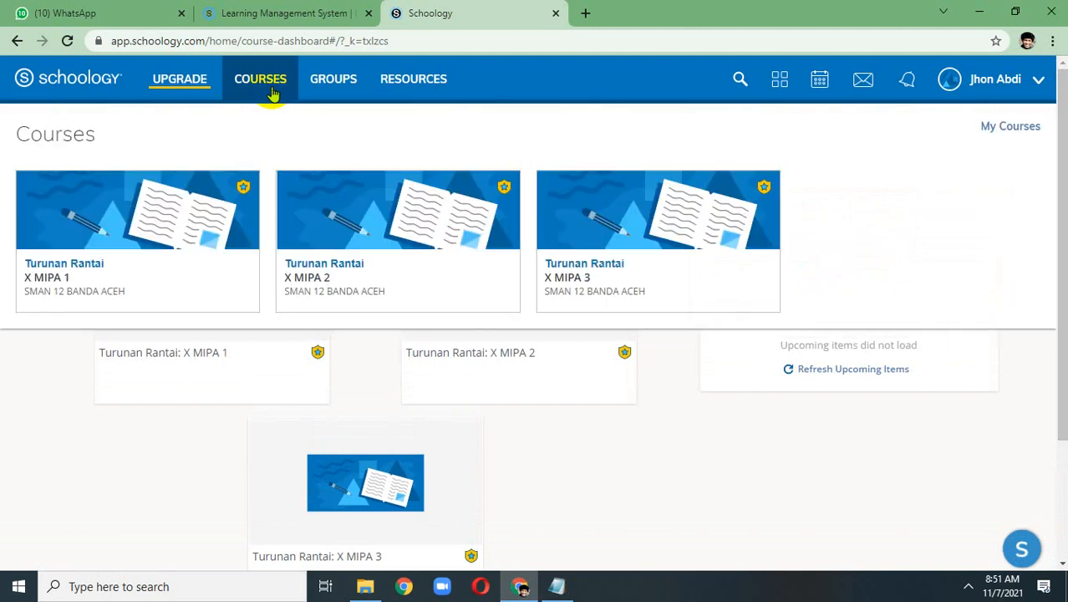
{"action": "left_click", "coordinate": [1018, 134]}
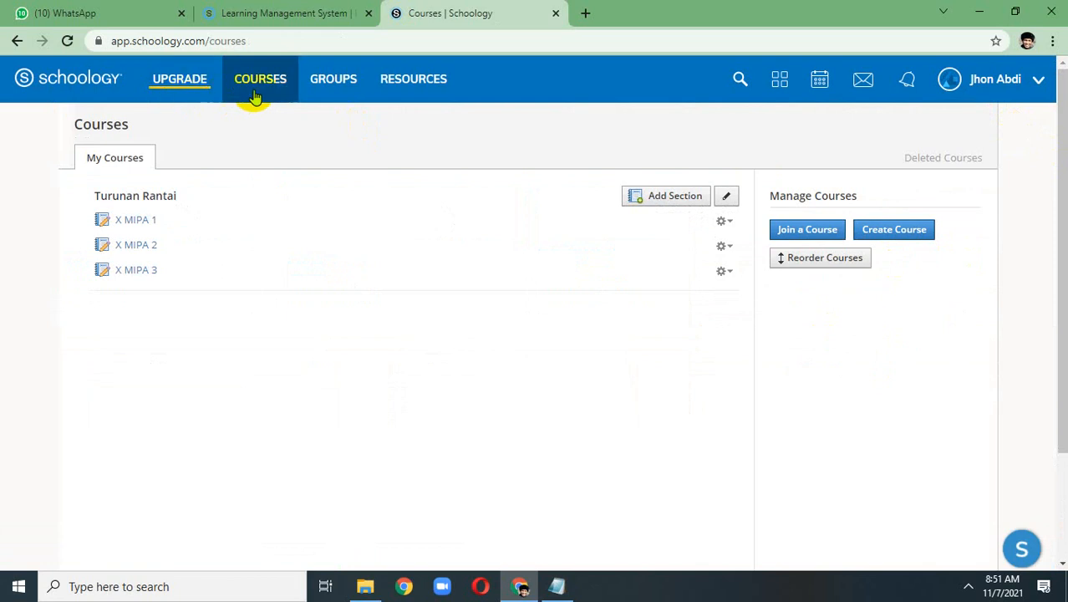
Start a new course named KELAS X TKJ with section name MATEMATIKA
{"action": "left_click", "coordinate": [902, 241]}
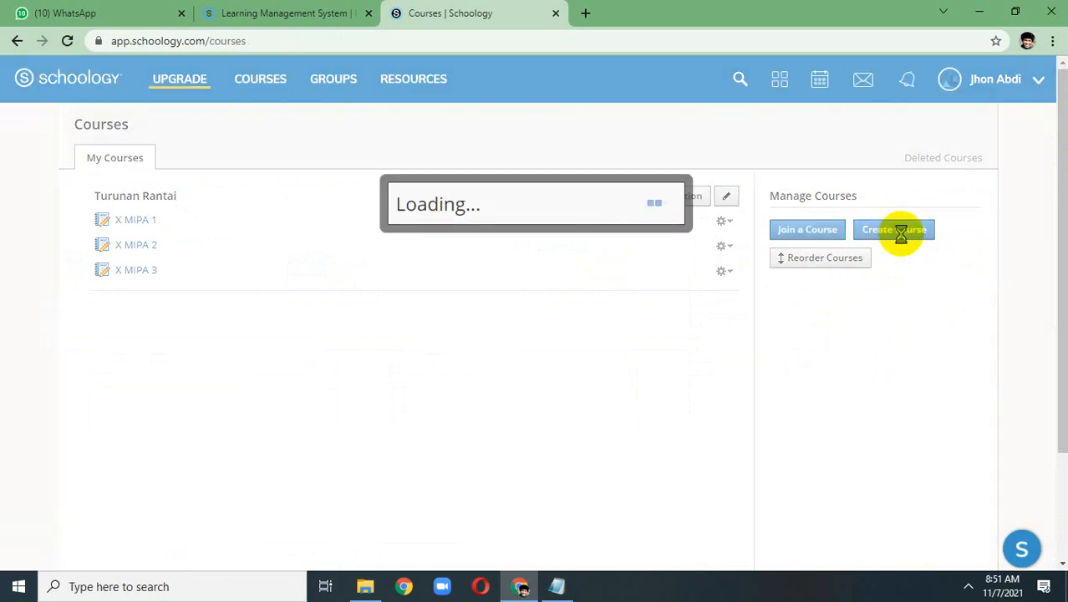
{"action": "left_click", "coordinate": [477, 198]}
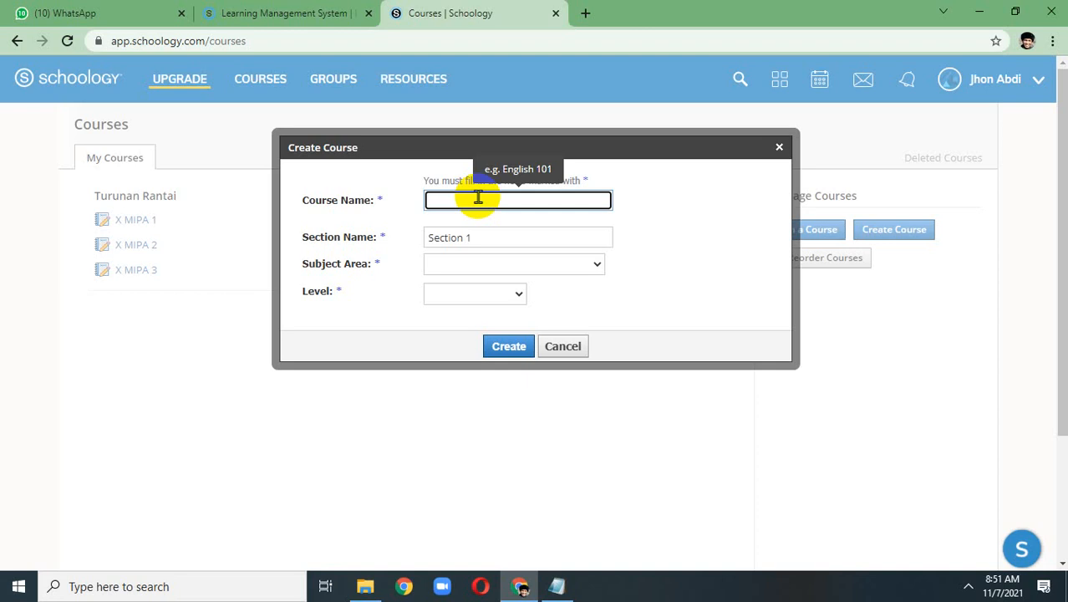
{"action": "key", "text": "BackSpace"}
{"action": "key", "text": "BackSpace"}
{"action": "type", "text": "AS "}
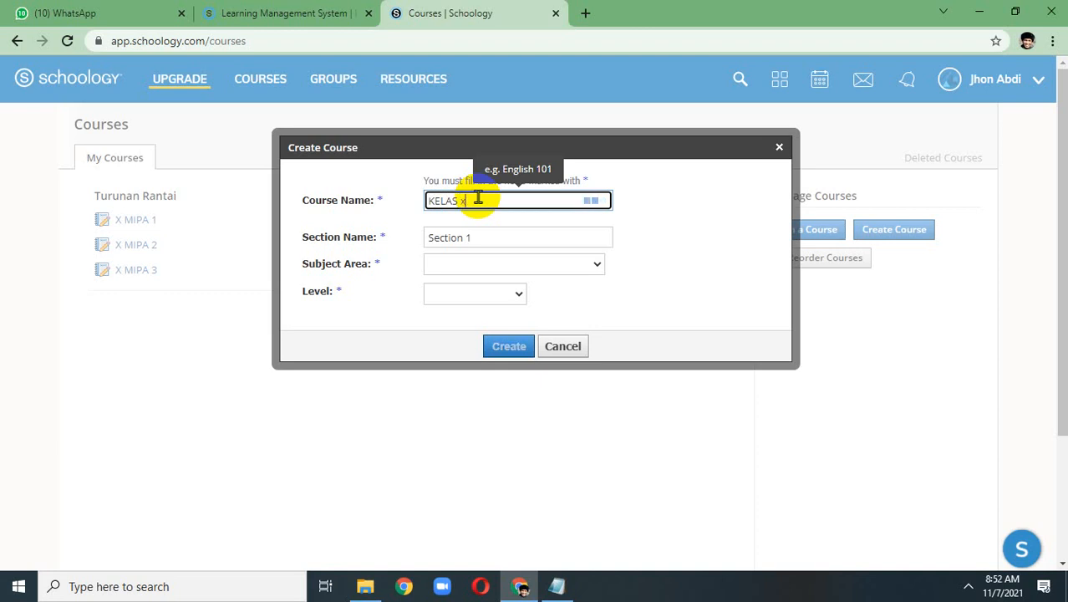
{"action": "type", "text": "x"}
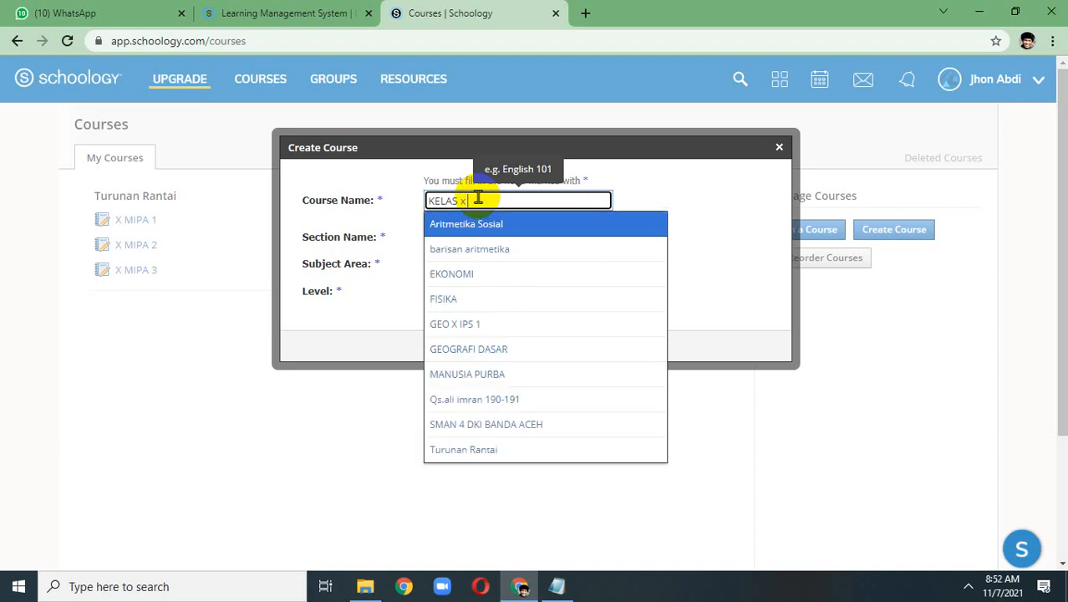
{"action": "key", "text": "BackSpace"}
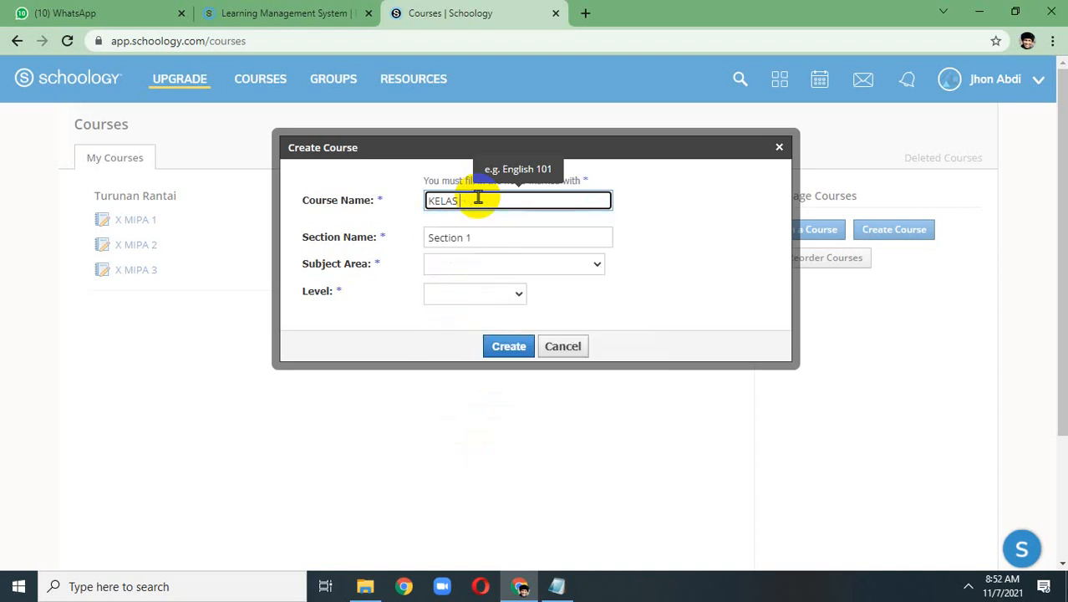
{"action": "type", "text": "X"}
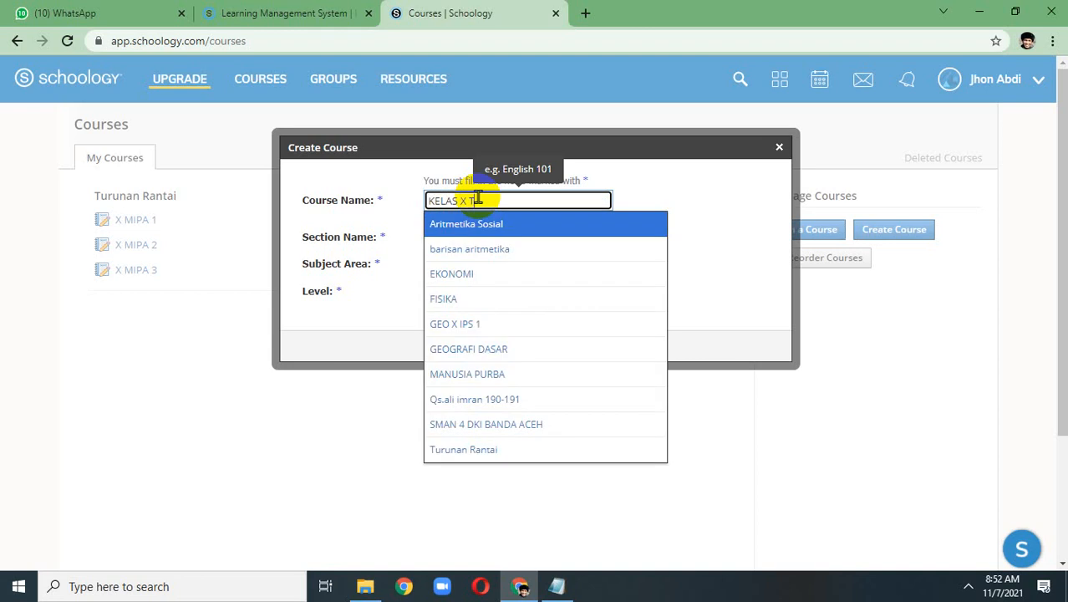
{"action": "type", "text": " TKJ"}
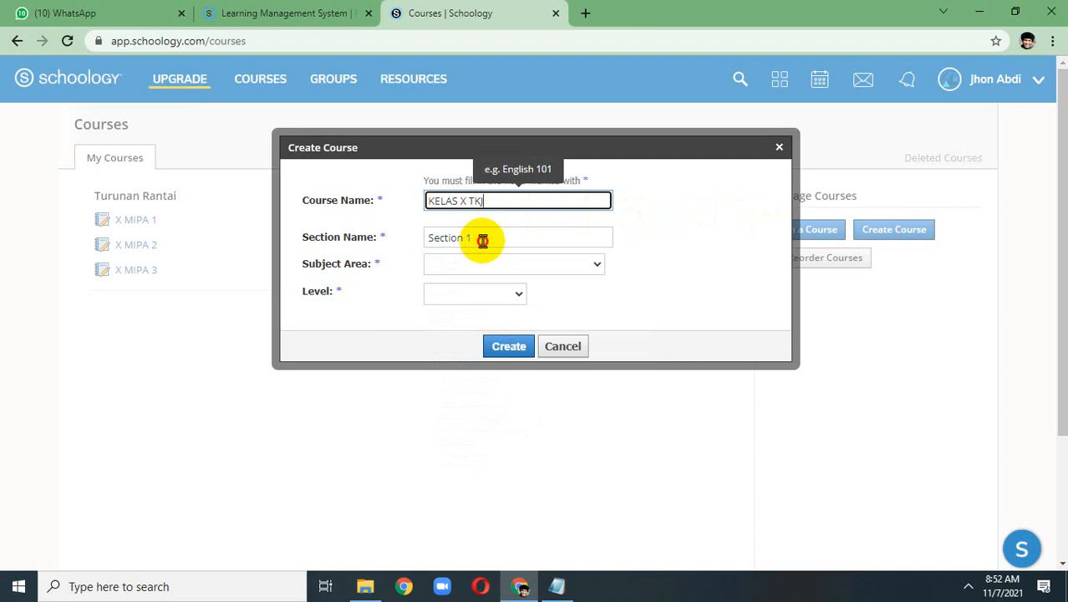
{"action": "left_click_drag", "start_coordinate": [481, 238], "coordinate": [363, 240]}
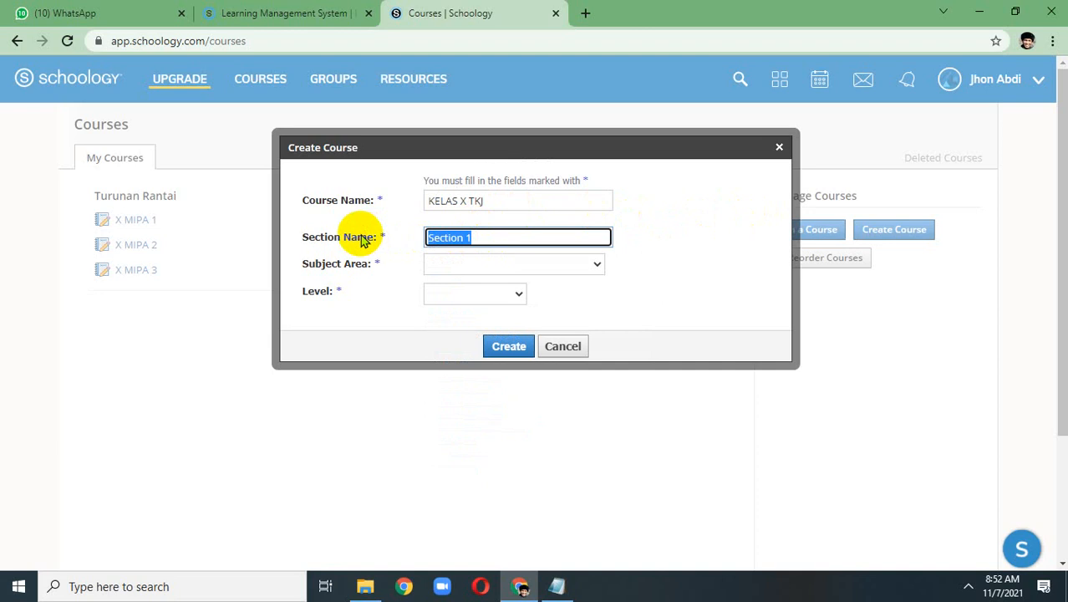
{"action": "type", "text": "MATEMATIKA"}
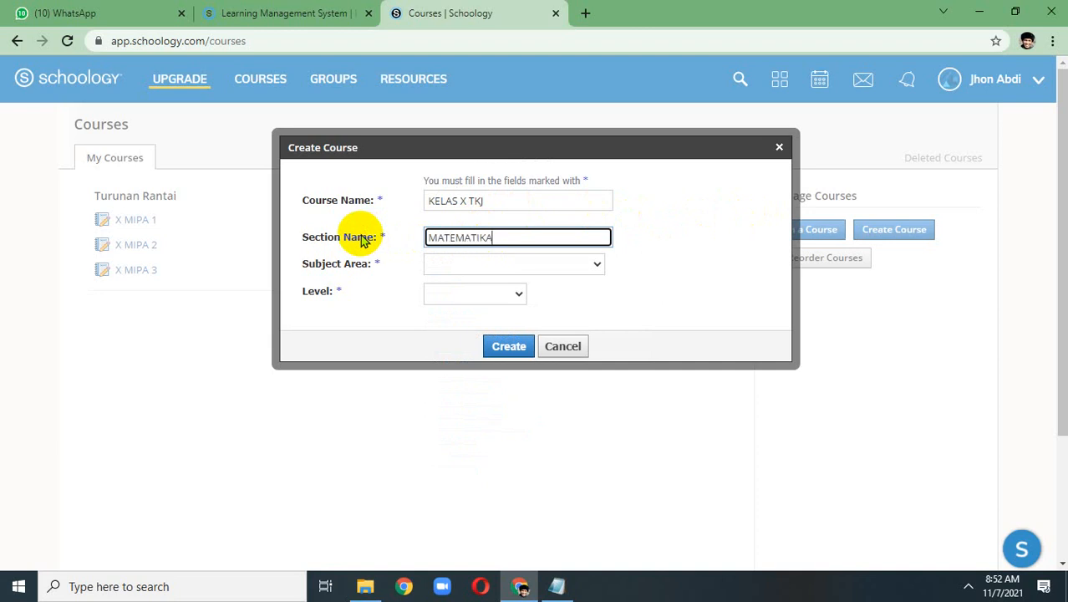
Set the subject area to Mathematics and the level to Undergraduate, then create the course
{"action": "left_click", "coordinate": [462, 266]}
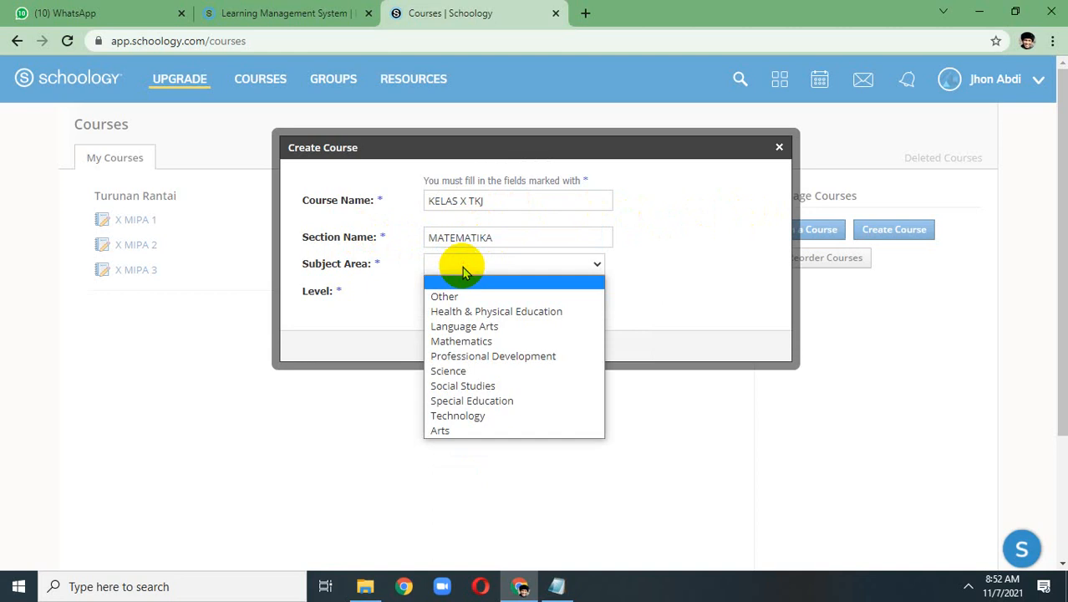
{"action": "left_click", "coordinate": [455, 341]}
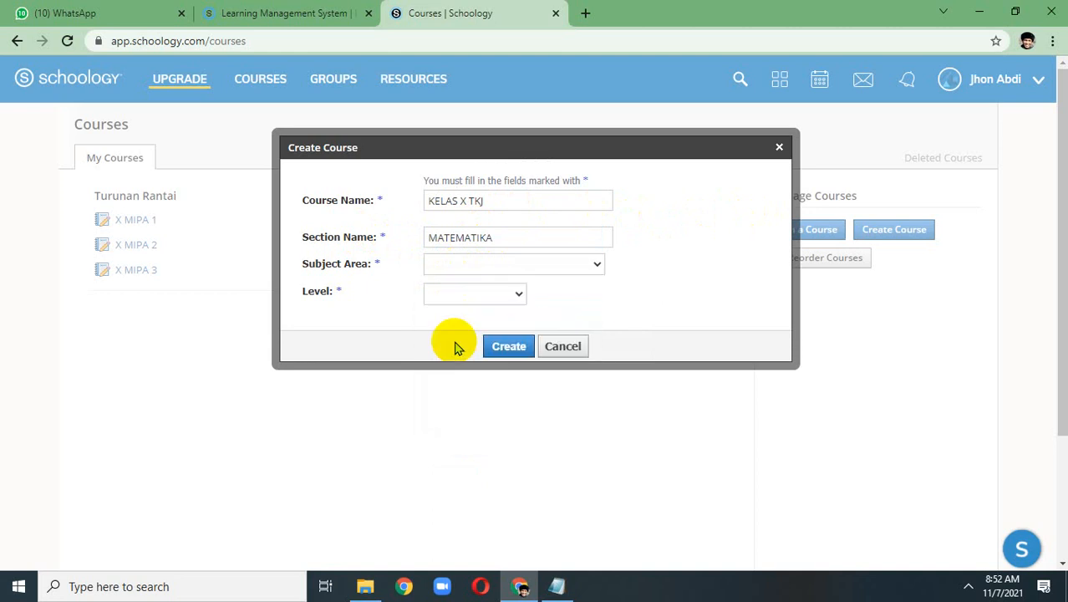
{"action": "left_click", "coordinate": [486, 293]}
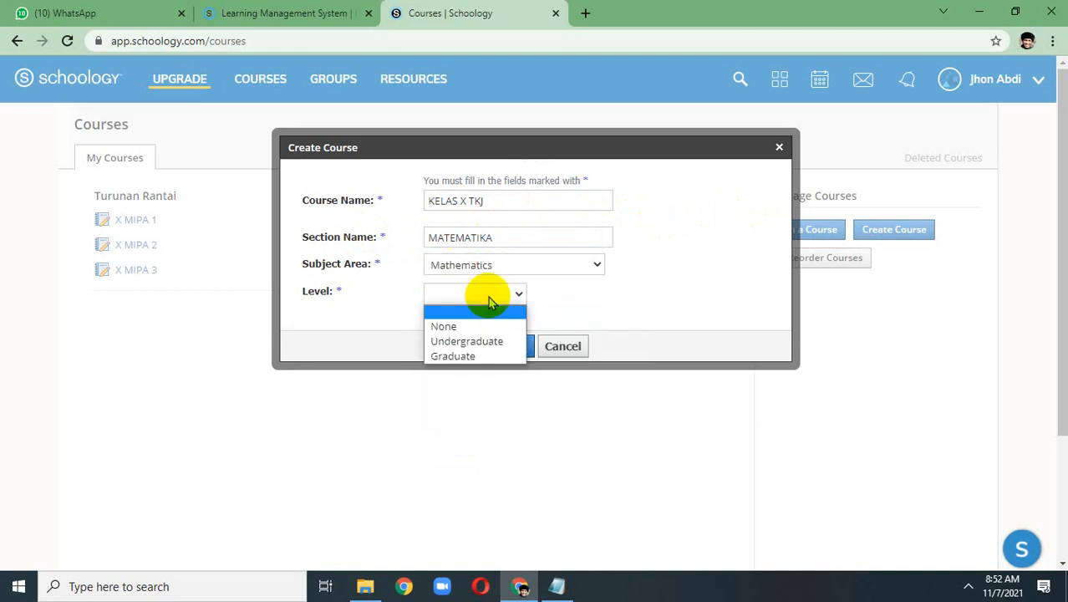
{"action": "left_click", "coordinate": [458, 345]}
{"action": "left_click", "coordinate": [505, 346]}
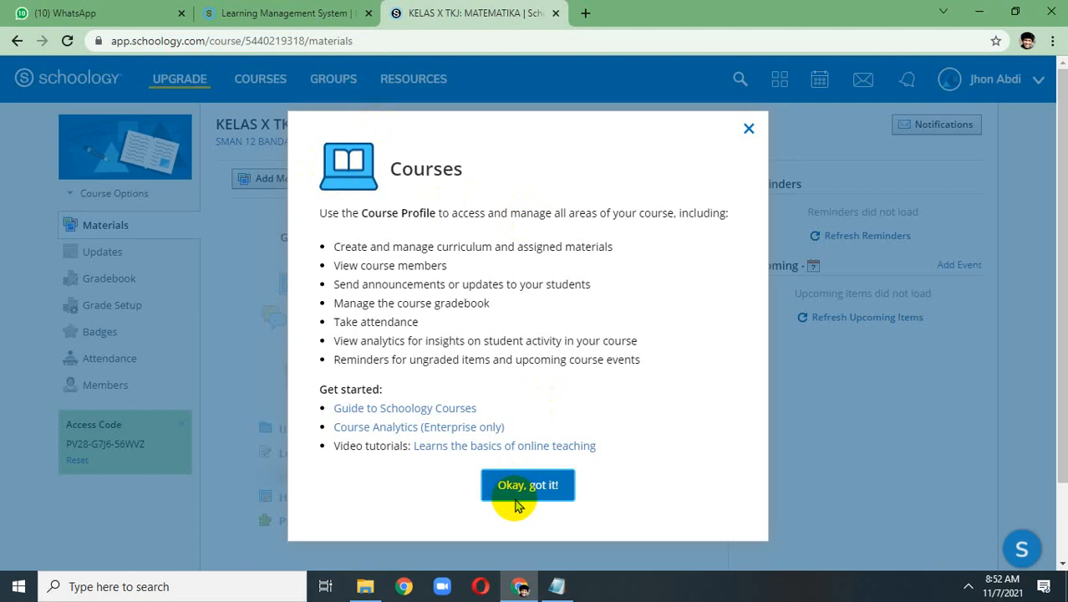
Dismiss the courses intro and Item Banks pop-ups, then show the Add Materials choices
{"action": "left_click", "coordinate": [516, 499]}
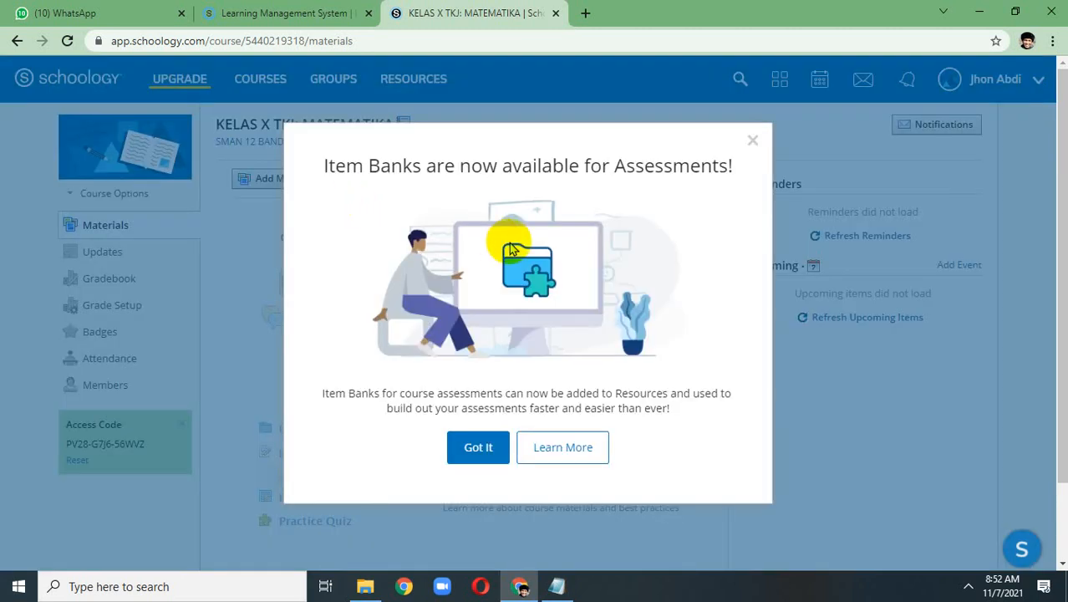
{"action": "left_click", "coordinate": [478, 445]}
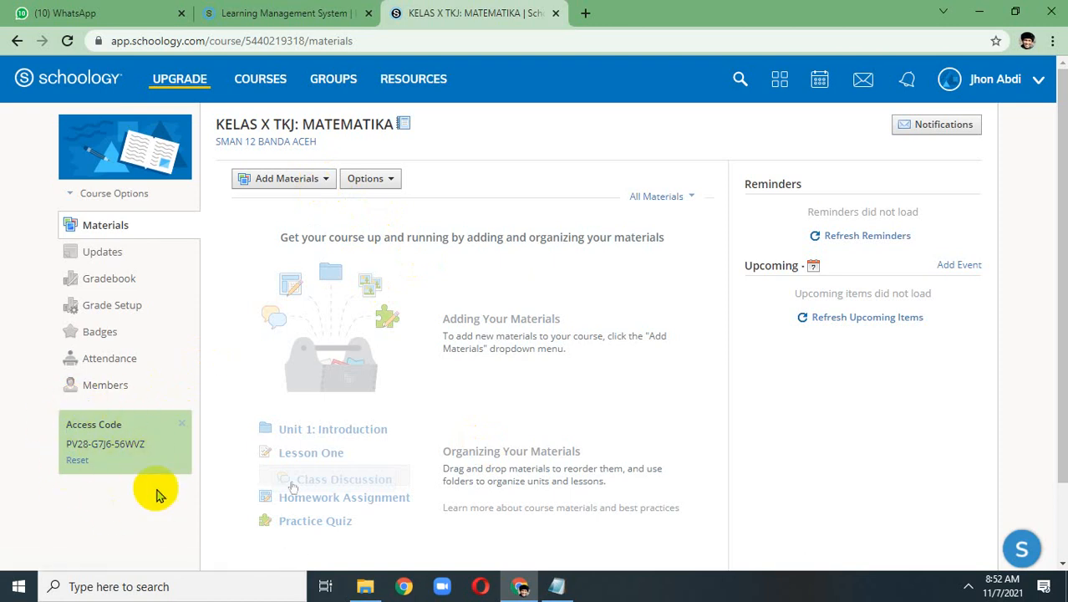
{"action": "left_click", "coordinate": [328, 181]}
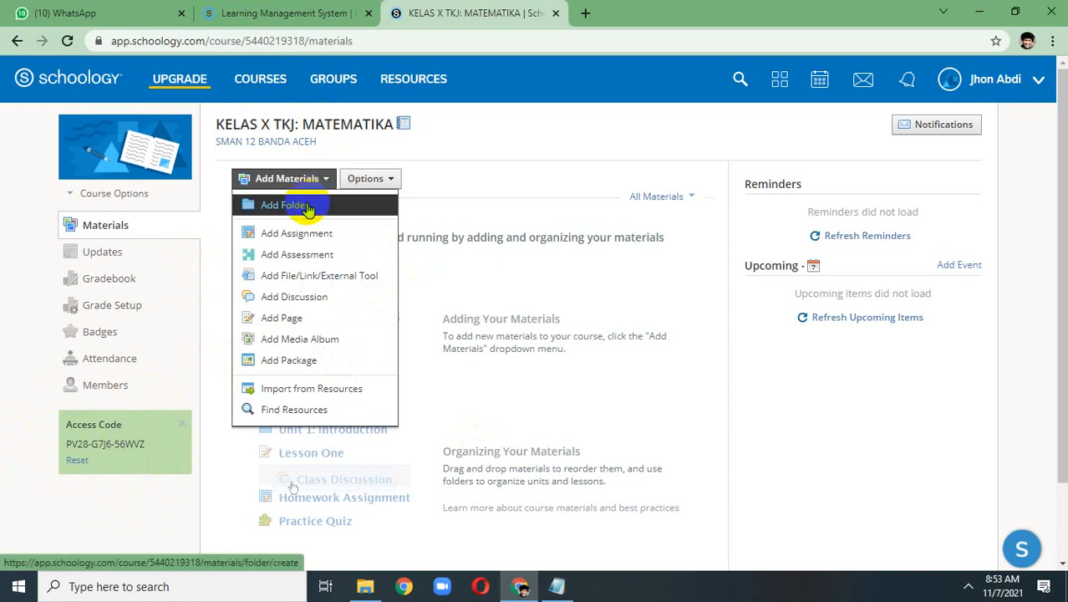
Create a pink folder titled BARISAN DAN DERET dated 11/07/21
{"action": "left_click", "coordinate": [307, 207]}
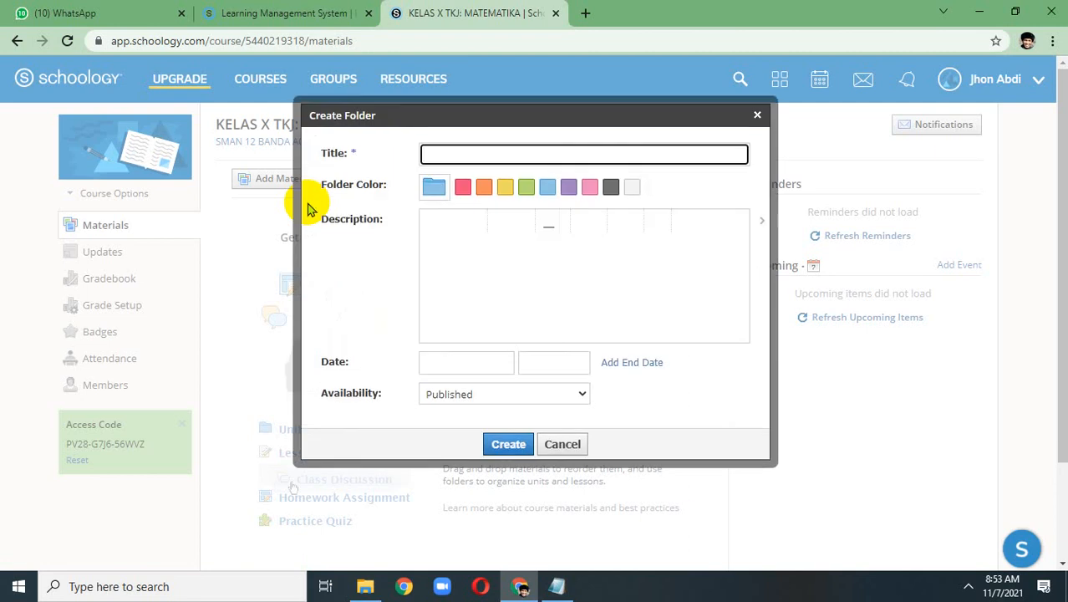
{"action": "type", "text": "BARO"}
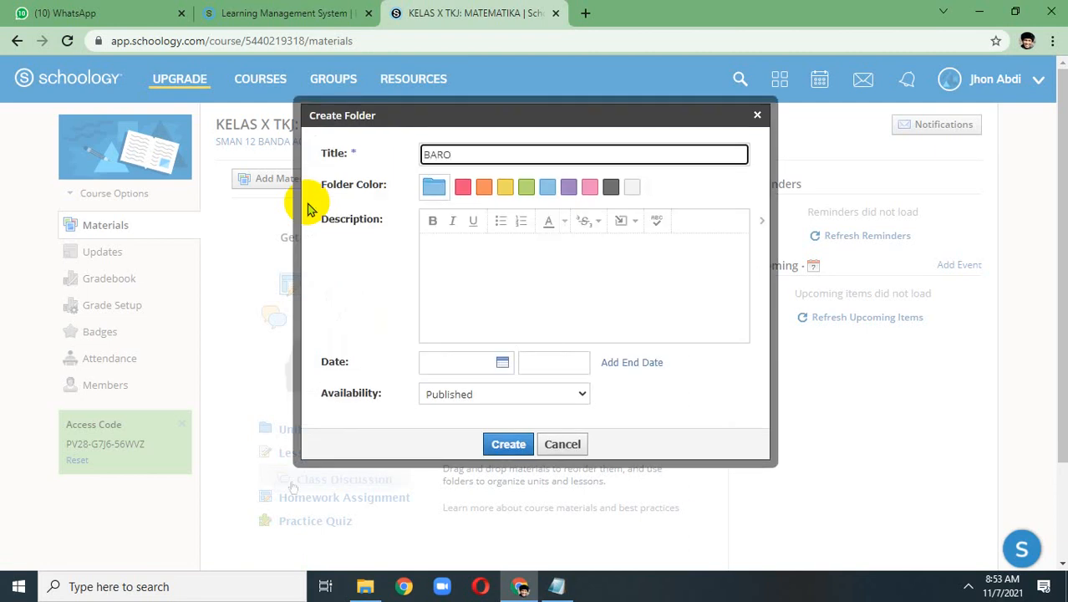
{"action": "key", "text": "BackSpace"}
{"action": "type", "text": "ISAN DAN DERET"}
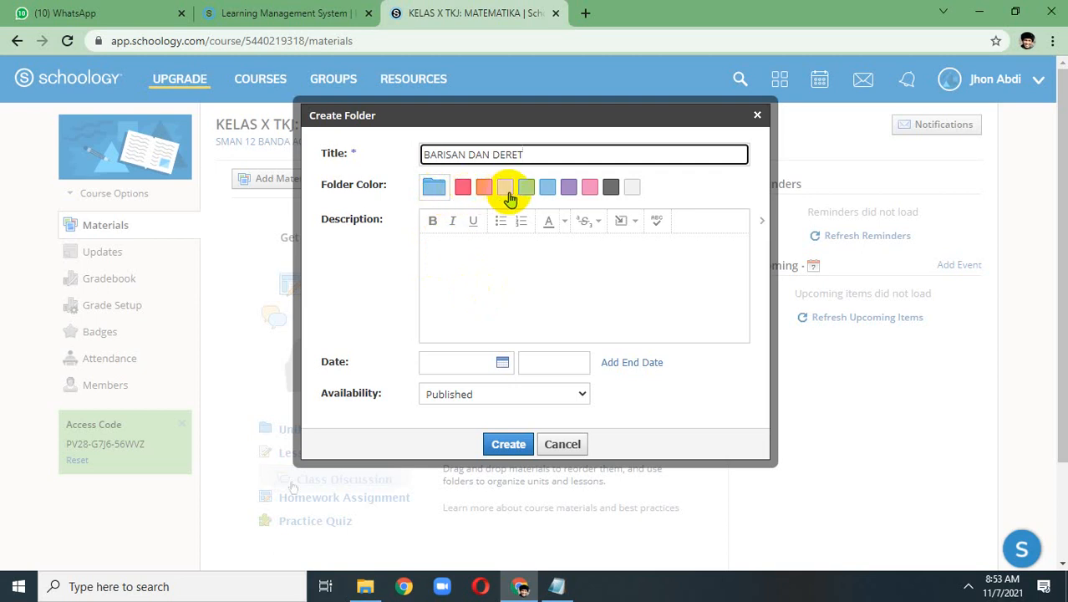
{"action": "left_click", "coordinate": [591, 197]}
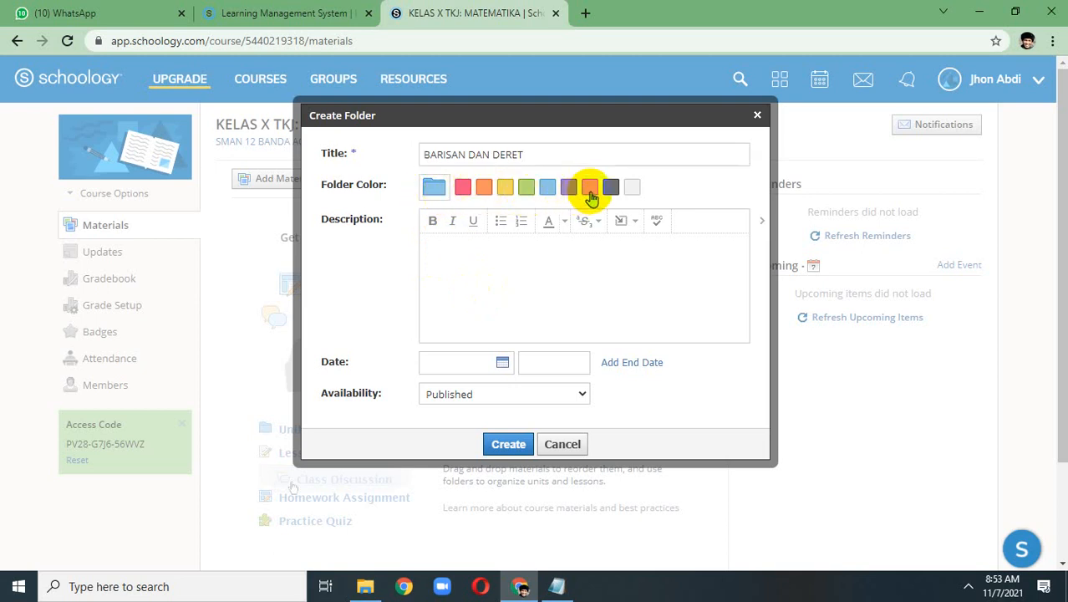
{"action": "left_click", "coordinate": [503, 362]}
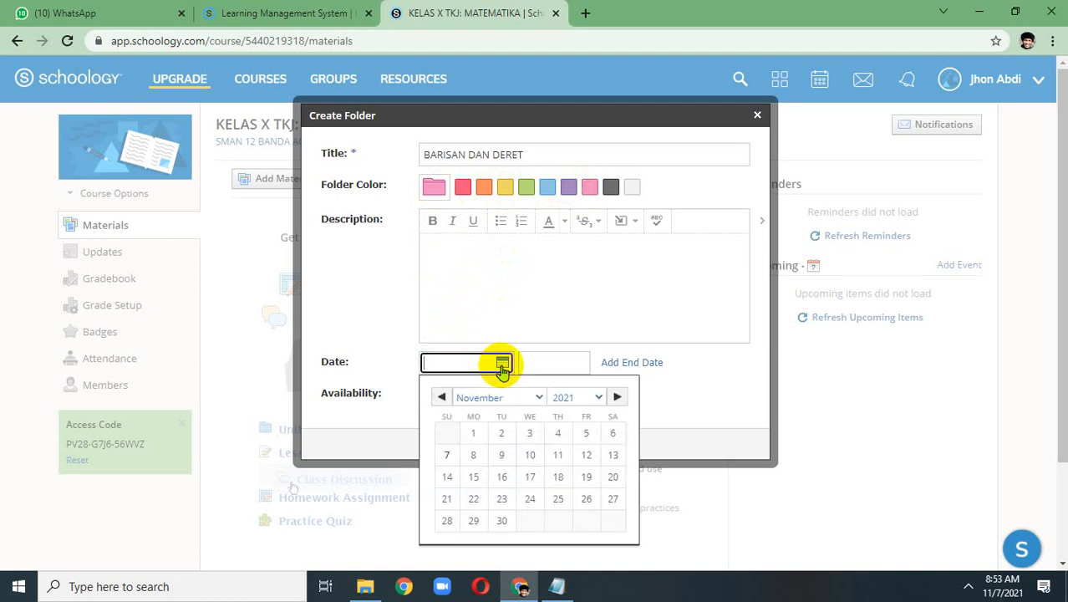
{"action": "left_click", "coordinate": [446, 457]}
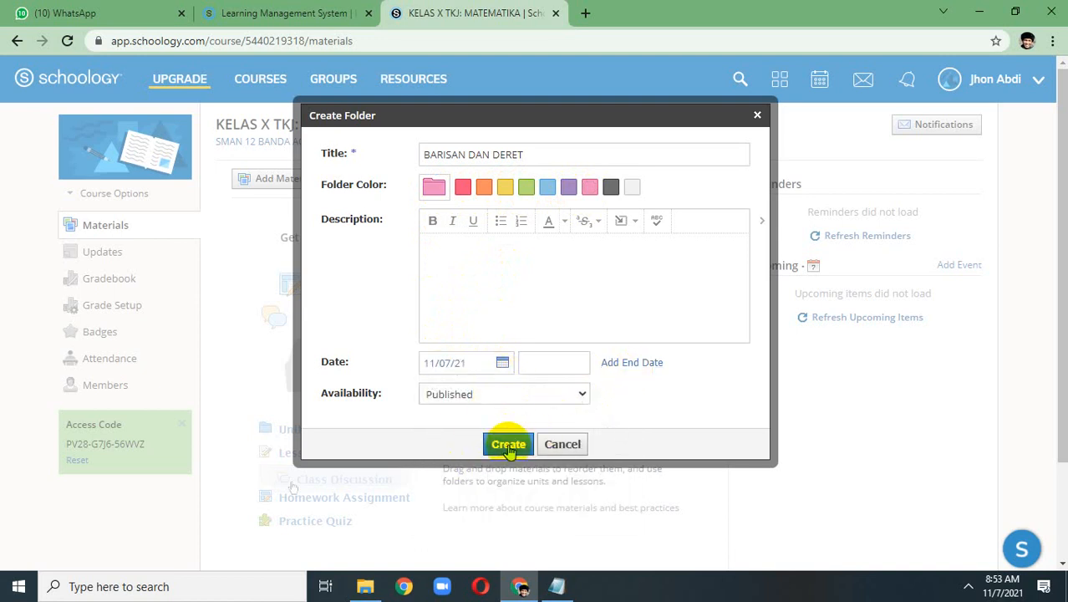
{"action": "left_click", "coordinate": [509, 444]}
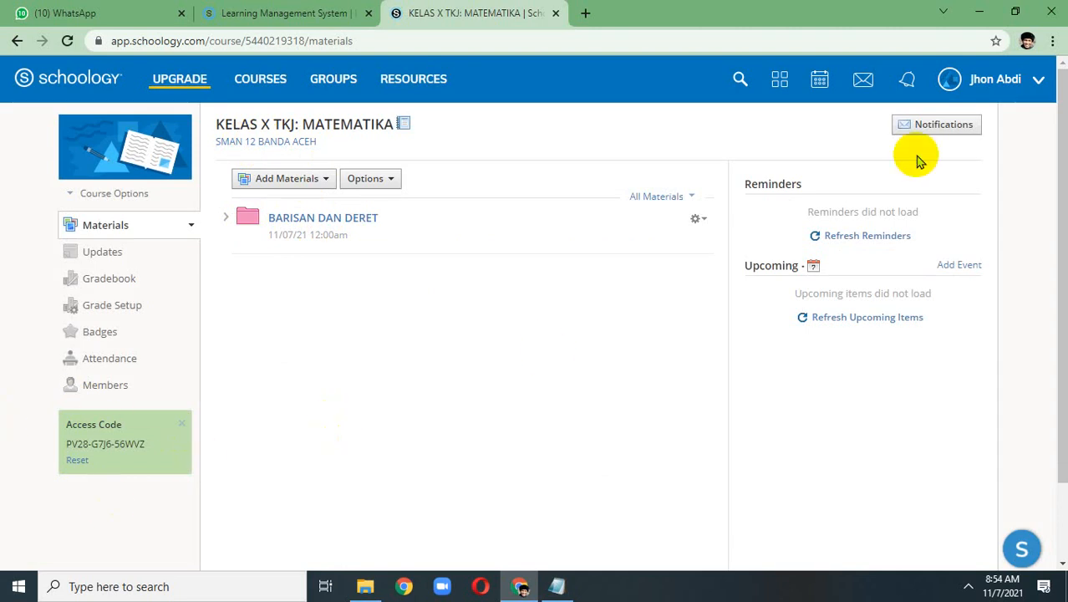
Show and close the account menu, then bring up the Add Materials choices
{"action": "left_click", "coordinate": [1038, 83]}
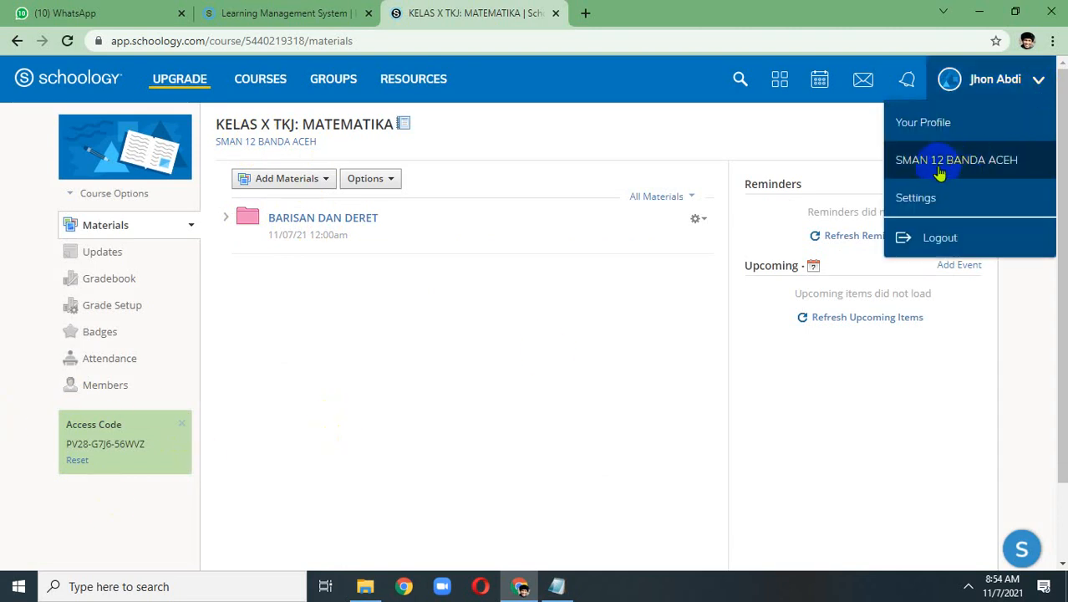
{"action": "left_click", "coordinate": [389, 349]}
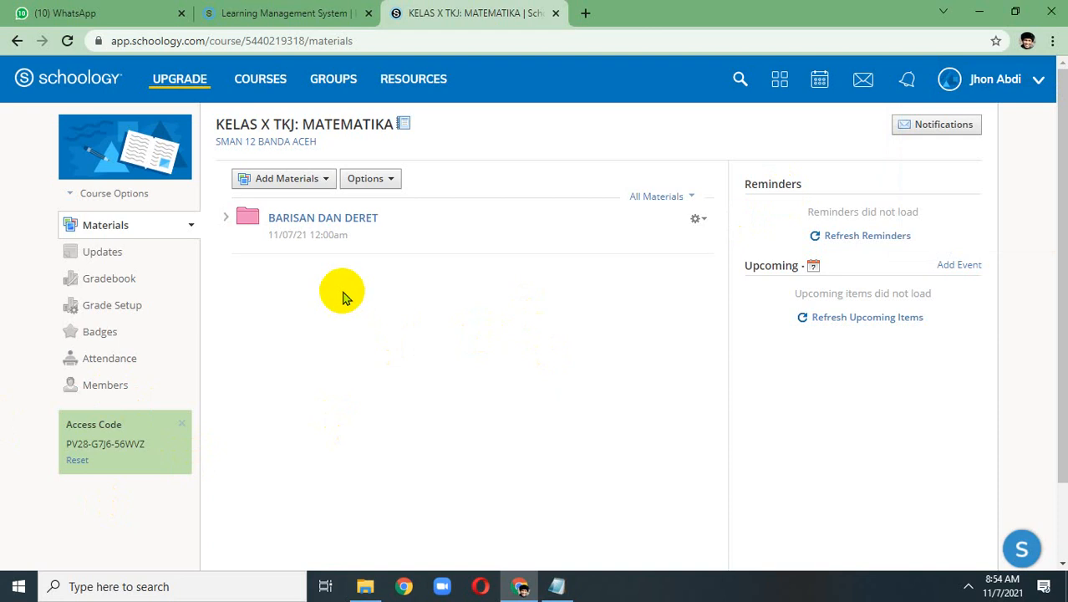
{"action": "left_click", "coordinate": [329, 186]}
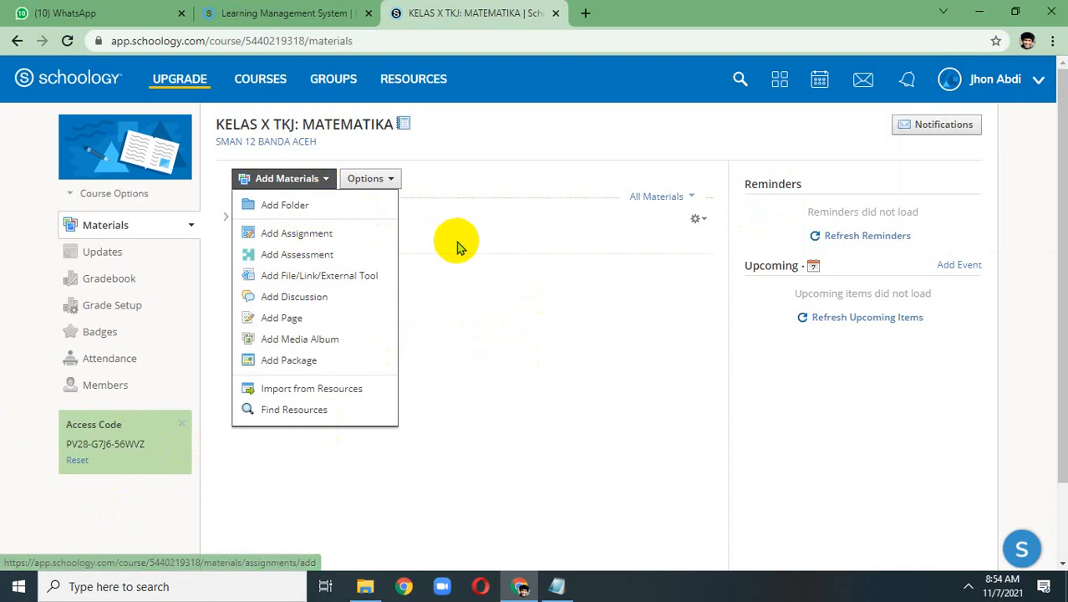
Create the Petunjuk Belajar page with two numbered instructions: watch the video and read the module, then do the assigned tasks
{"action": "left_click", "coordinate": [283, 318]}
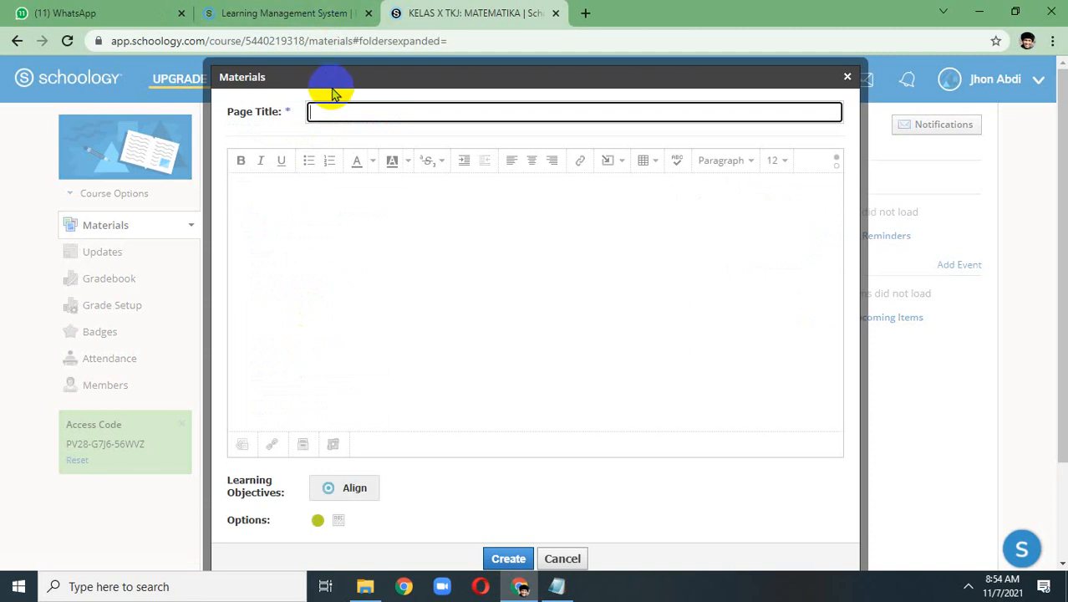
{"action": "type", "text": "etunjuk Belajar"}
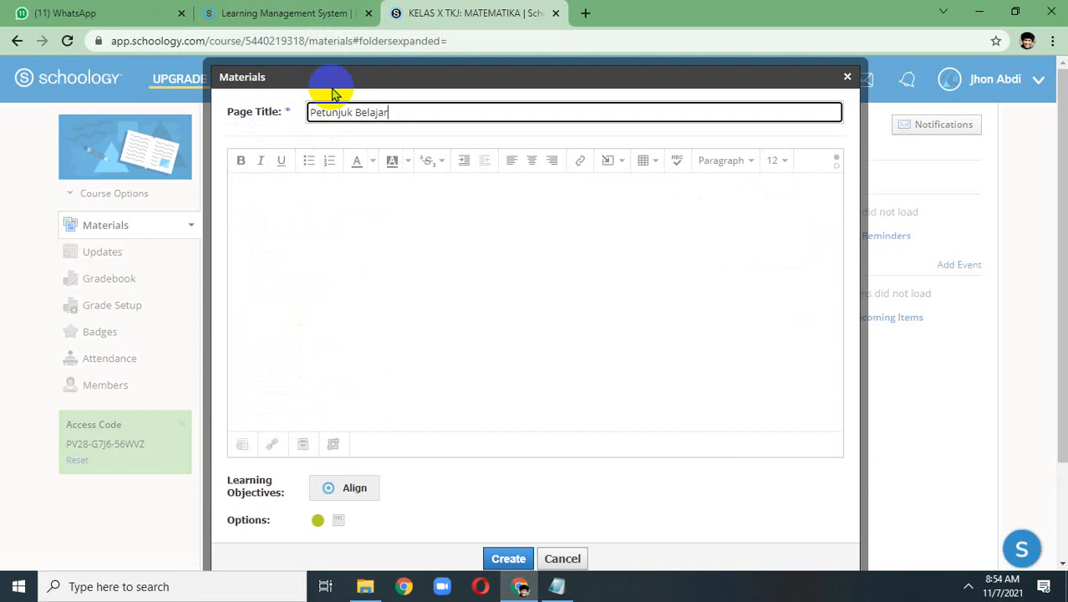
{"action": "left_click", "coordinate": [367, 208]}
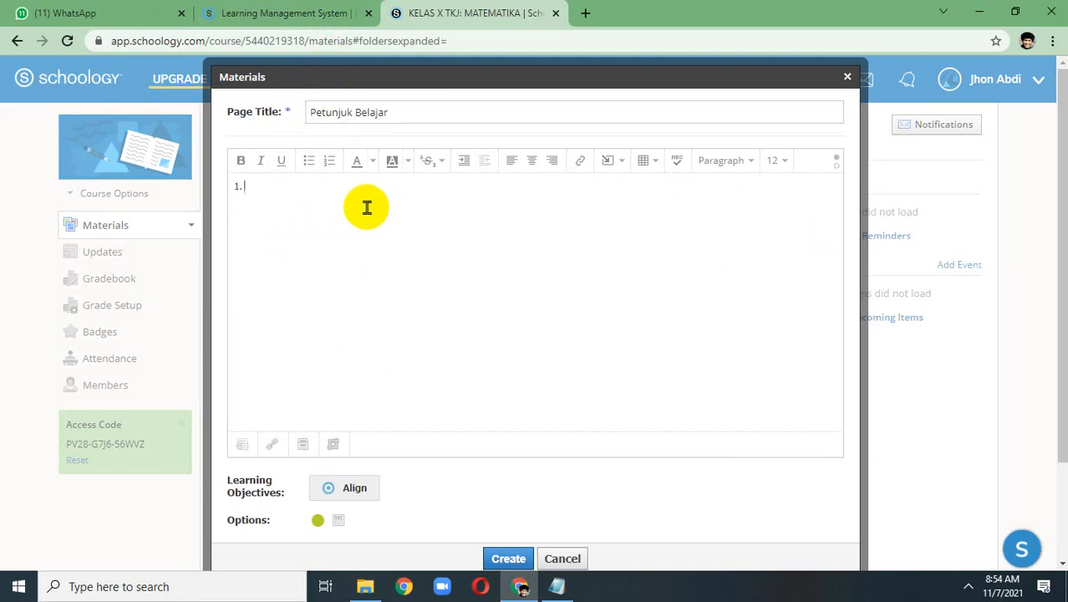
{"action": "type", "text": "1. Lihat informasi video"}
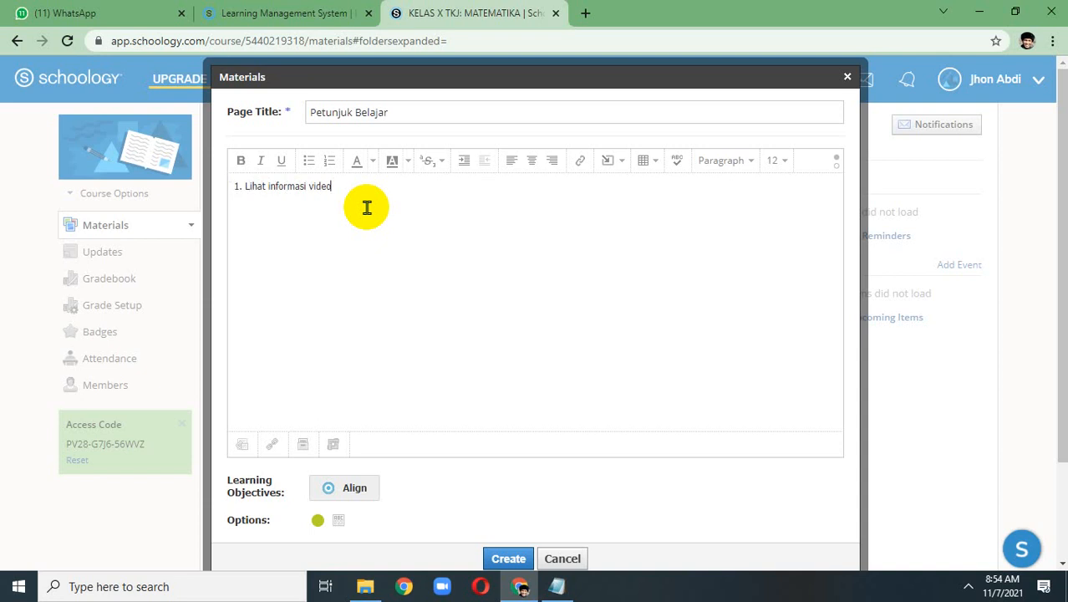
{"action": "type", "text": " yang terdapat di laman"}
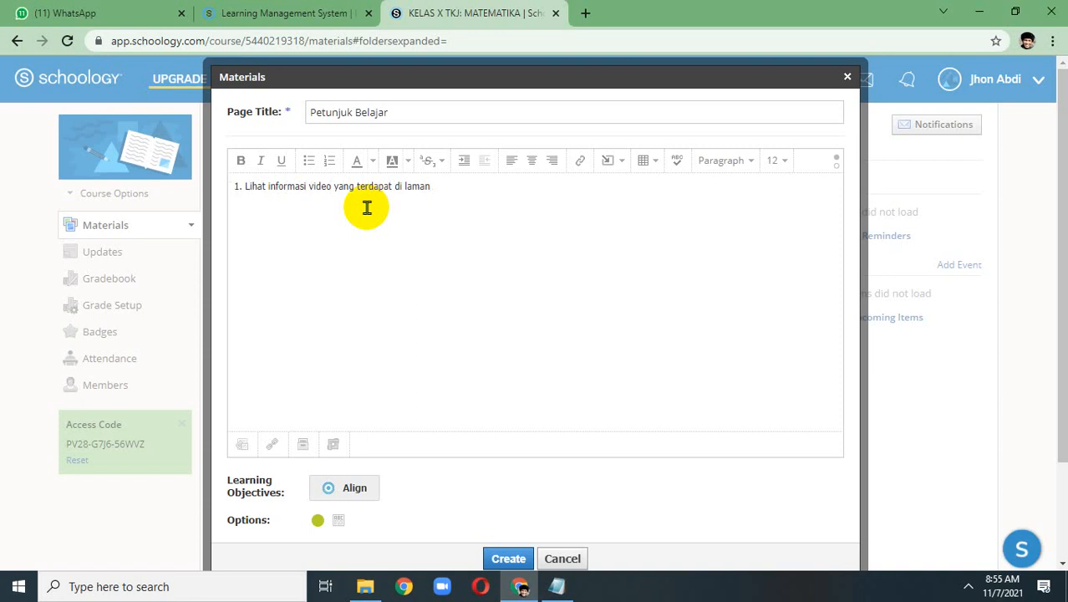
{"action": "type", "text": " ini, lalu pelajari juga"}
{"action": "type", "text": "mo"}
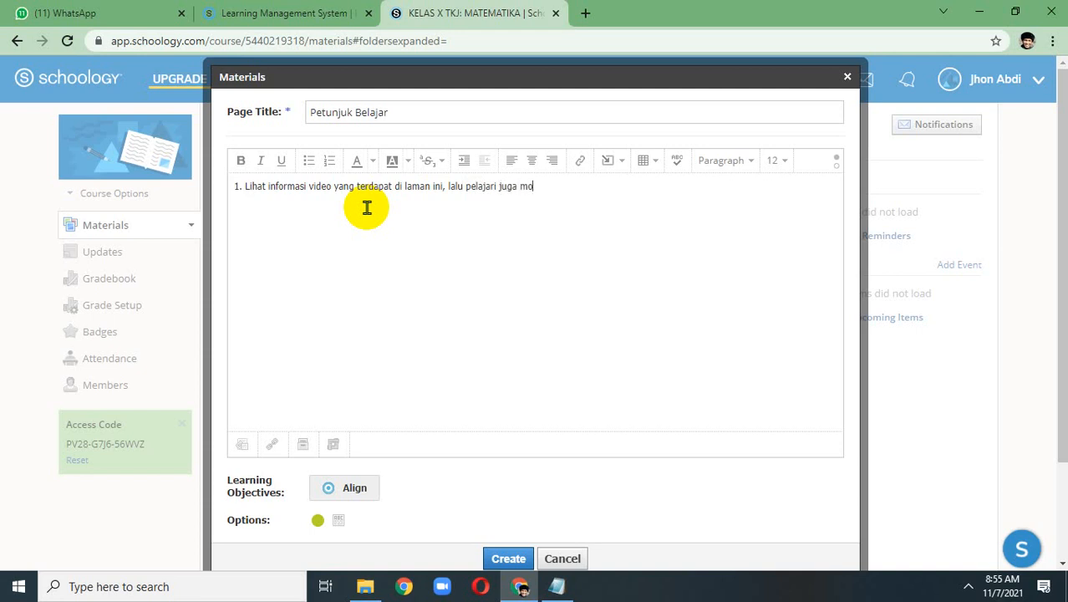
{"action": "type", "text": "dul yang ter"}
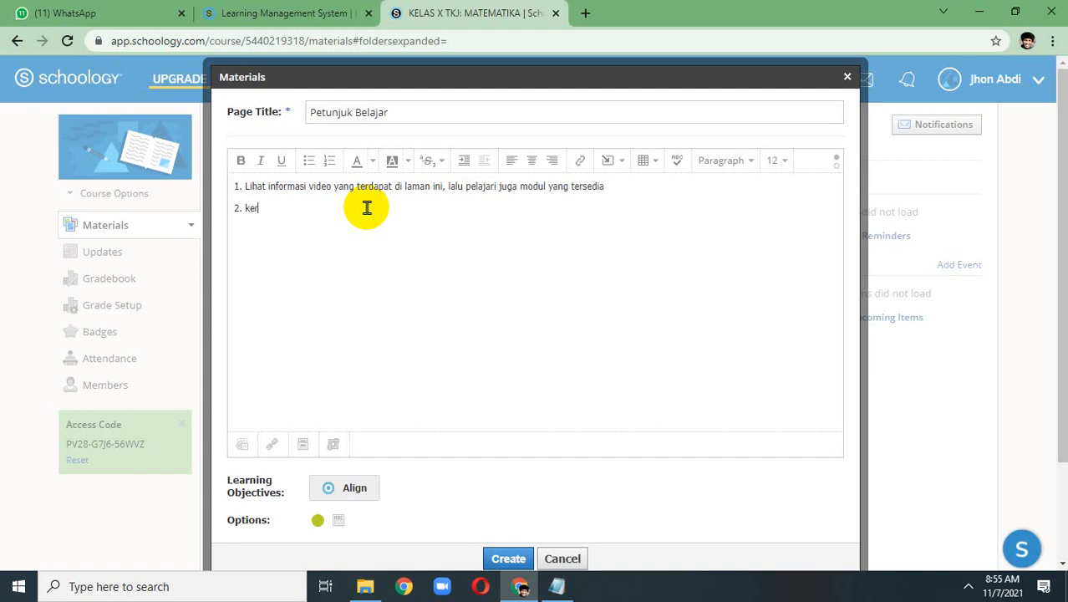
{"action": "type", "text": "sedia 2. kerjakan tugas yang diberikan"}
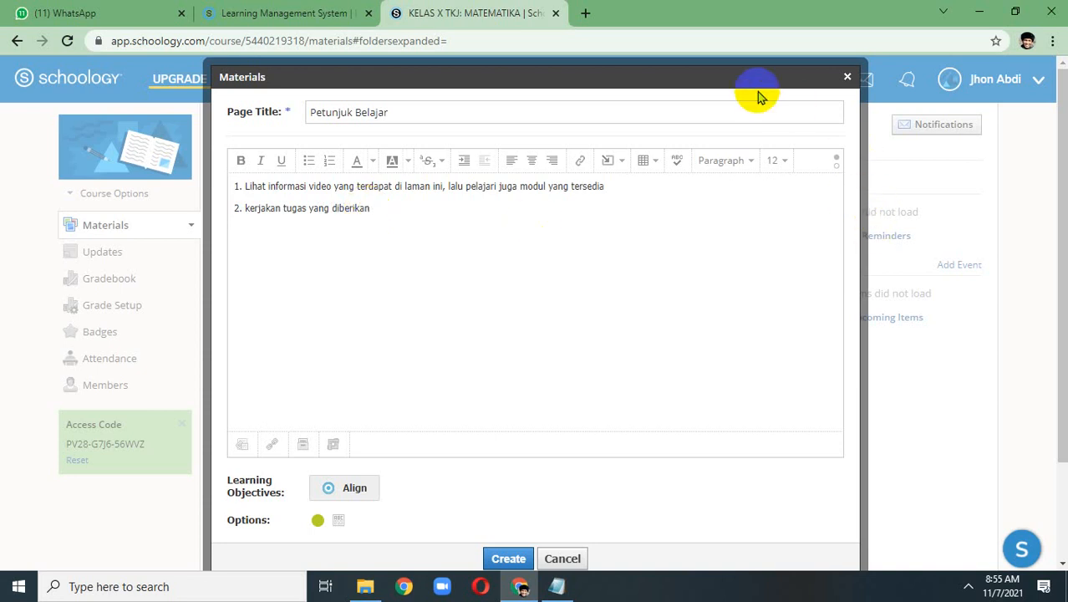
{"action": "left_click_drag", "start_coordinate": [739, 82], "coordinate": [719, 27]}
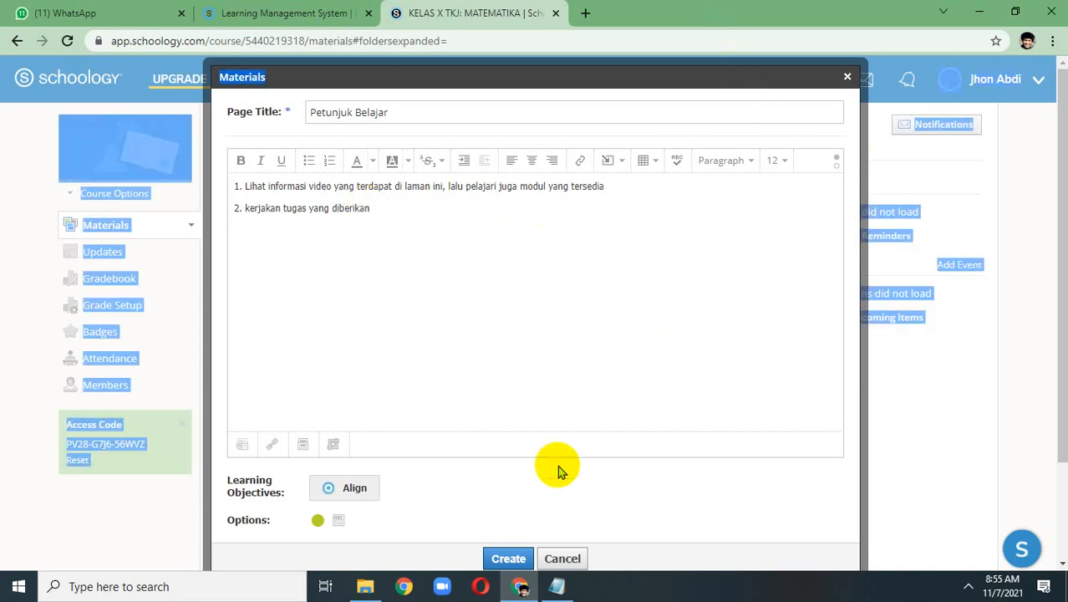
{"action": "left_click", "coordinate": [508, 559]}
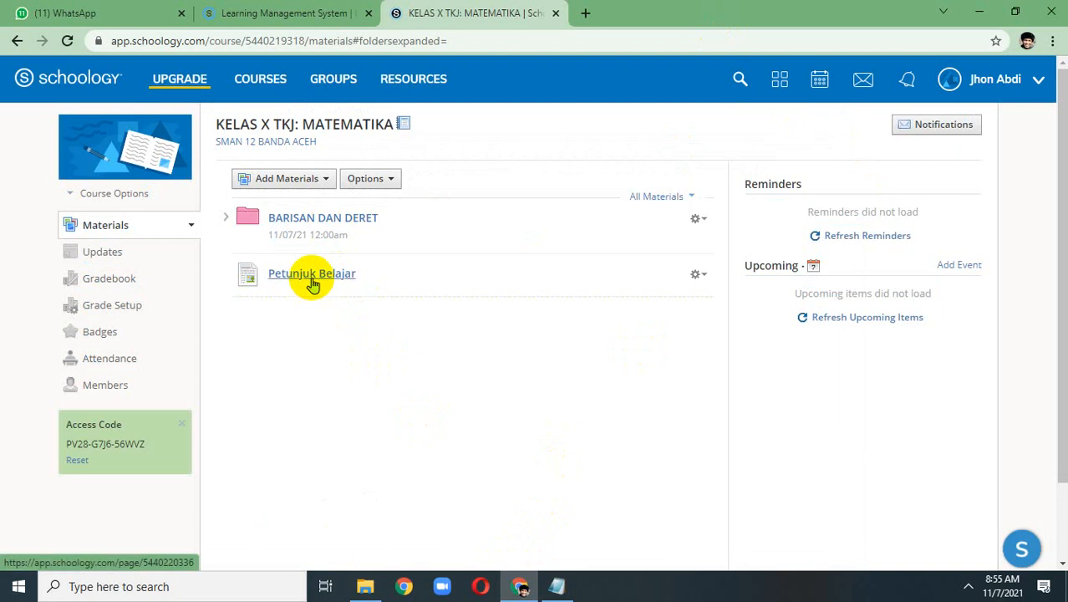
Drag the Petunjuk Belajar page into the BARISAN DAN DERET folder, then view the folder's contents
{"action": "mouse_move", "coordinate": [312, 282]}
{"action": "left_mouse_down"}
{"action": "mouse_move", "coordinate": [312, 227]}
{"action": "mouse_move", "coordinate": [311, 272]}
{"action": "left_mouse_up"}
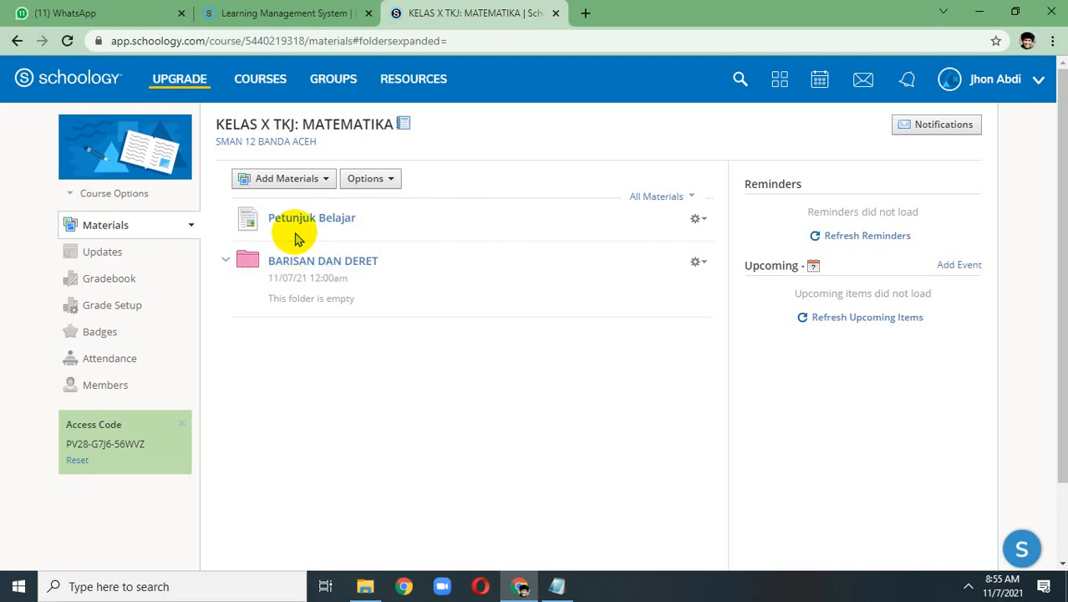
{"action": "left_click", "coordinate": [231, 263]}
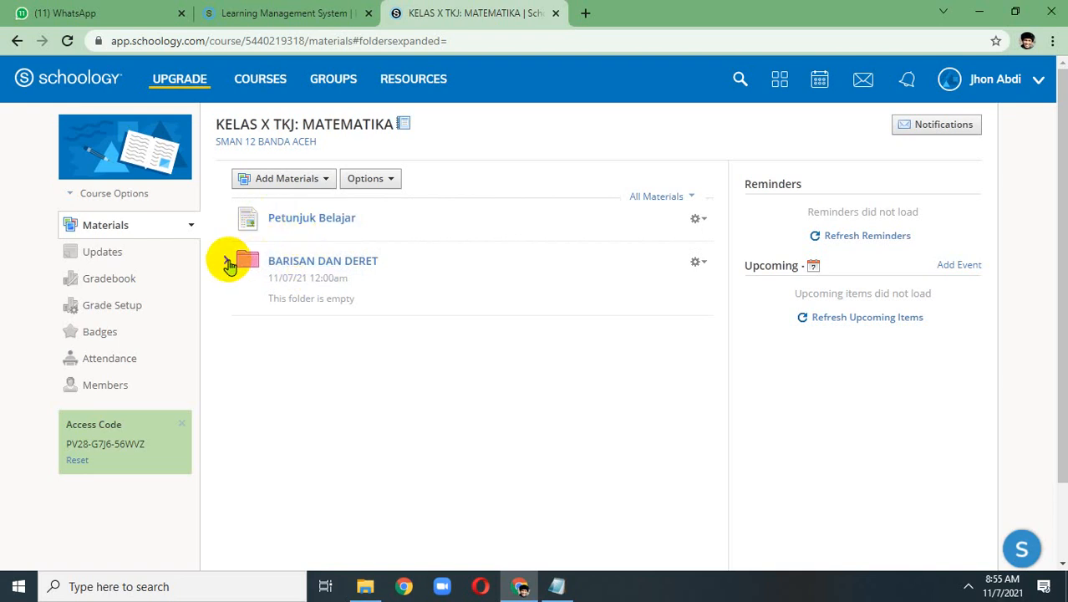
{"action": "left_click", "coordinate": [231, 262]}
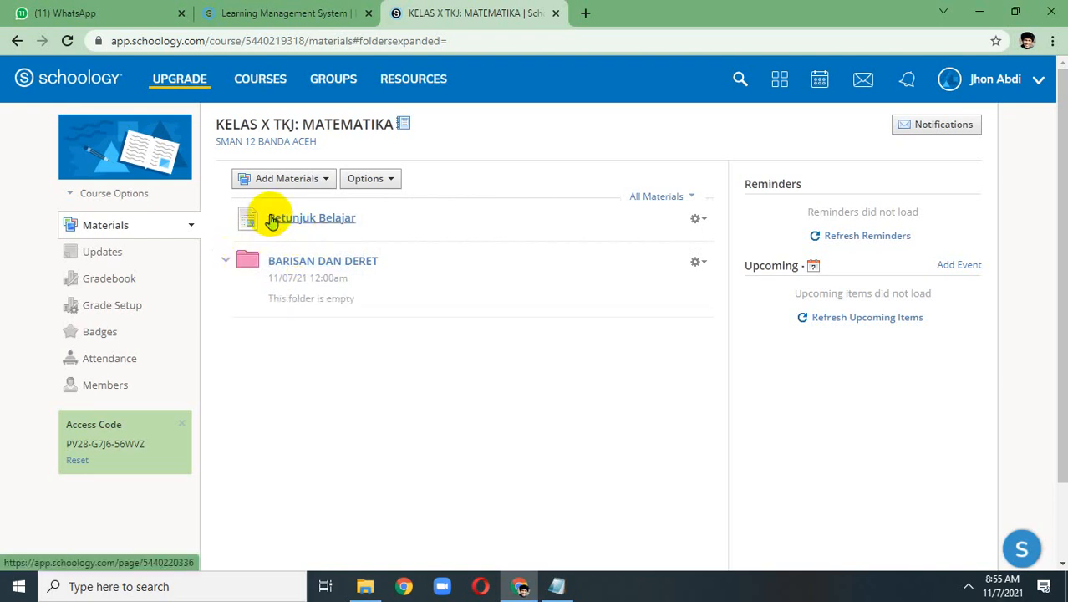
{"action": "left_click_drag", "start_coordinate": [269, 226], "coordinate": [297, 262]}
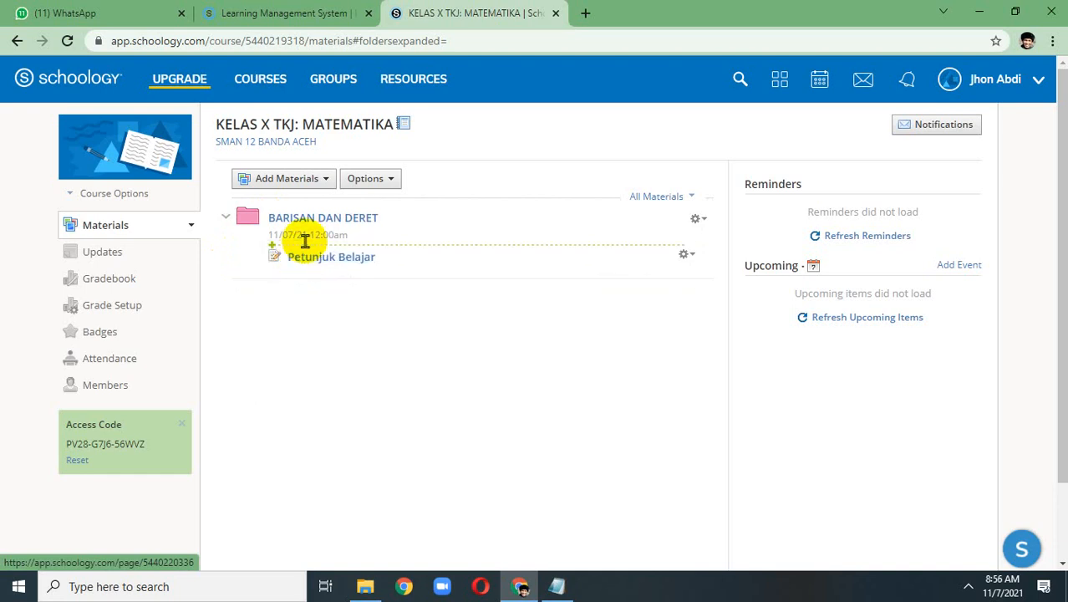
{"action": "left_click", "coordinate": [306, 221]}
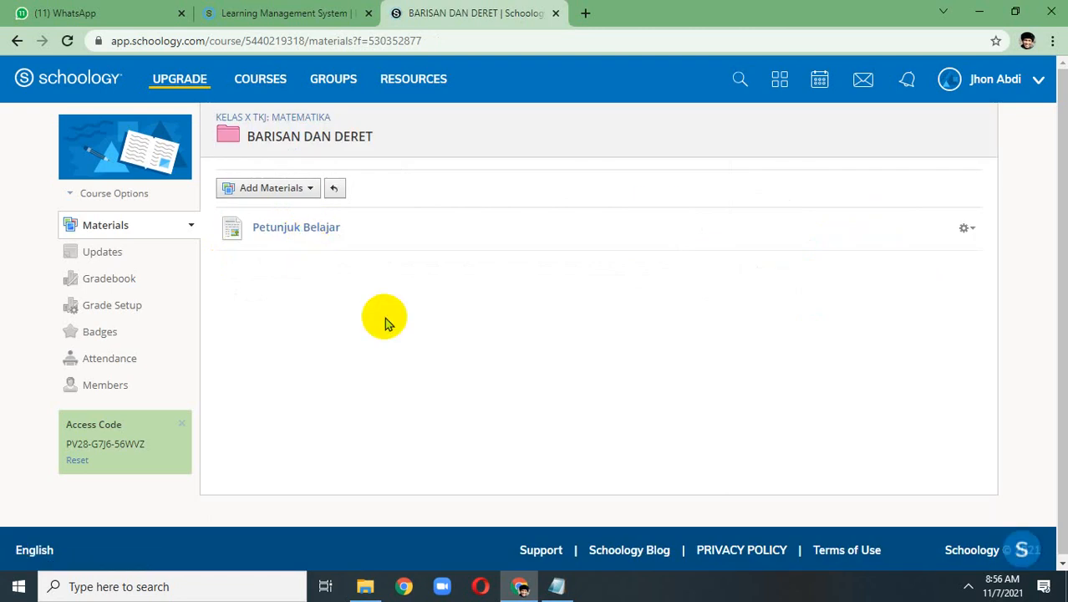
{"action": "left_click", "coordinate": [309, 192]}
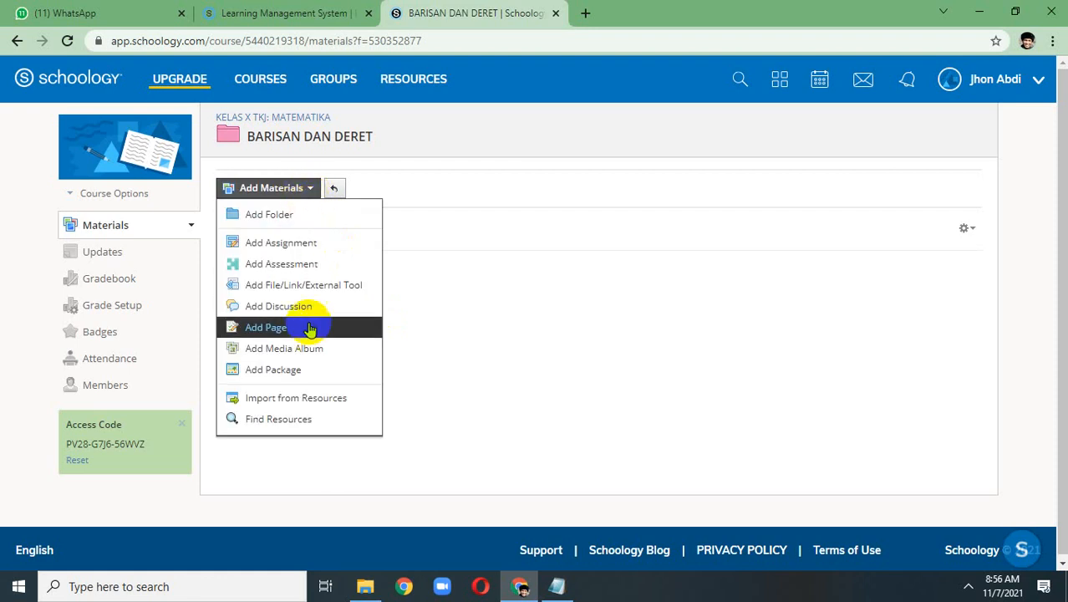
{"action": "left_click", "coordinate": [311, 398]}
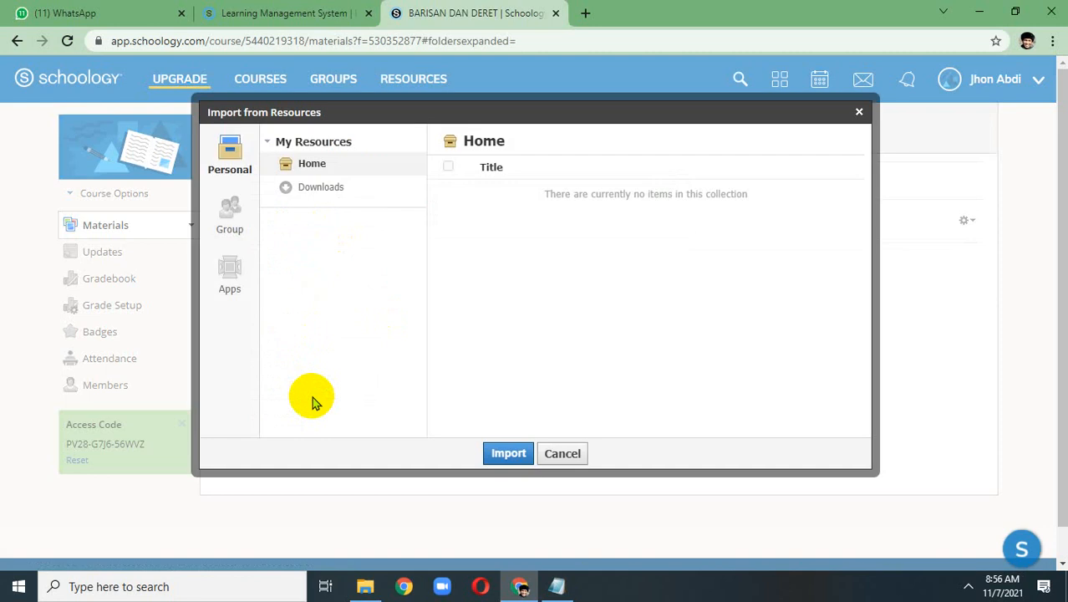
{"action": "left_click", "coordinate": [230, 271]}
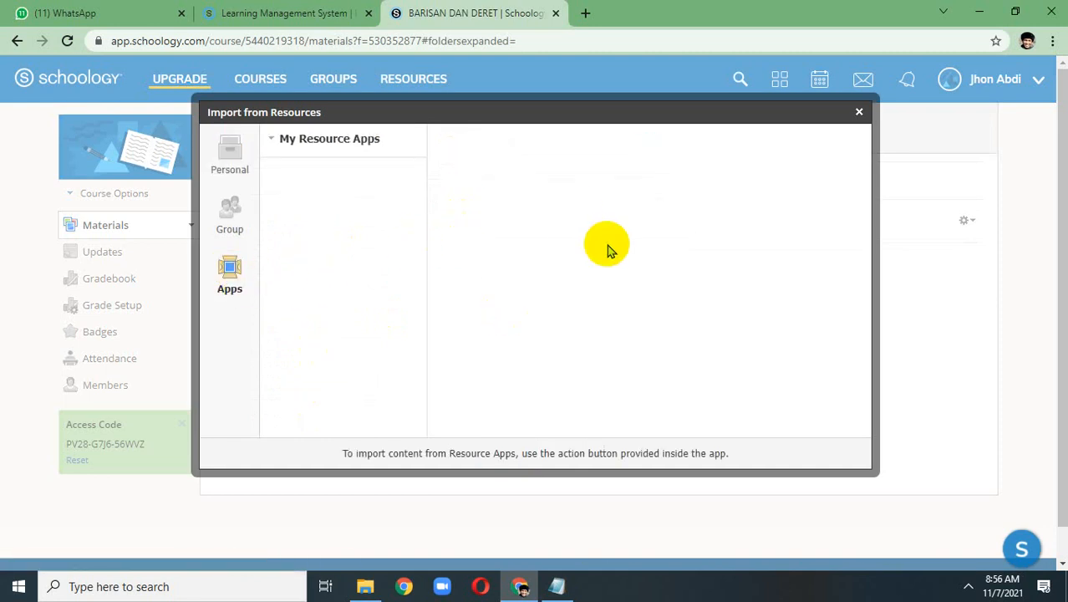
{"action": "left_click", "coordinate": [859, 112]}
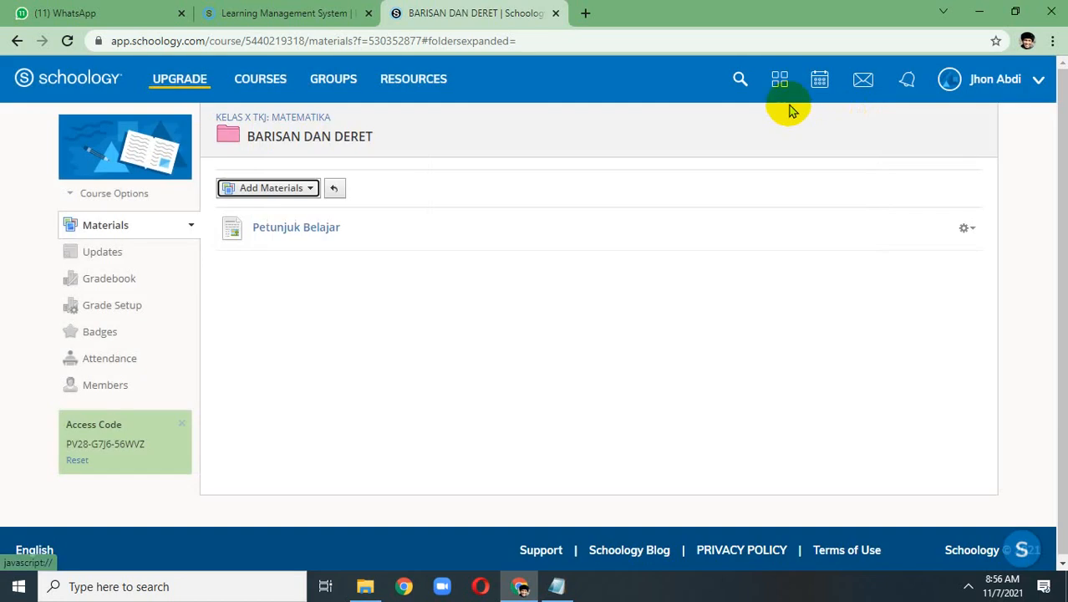
Go to the App Center and view the YouTube app's details
{"action": "left_click", "coordinate": [780, 80]}
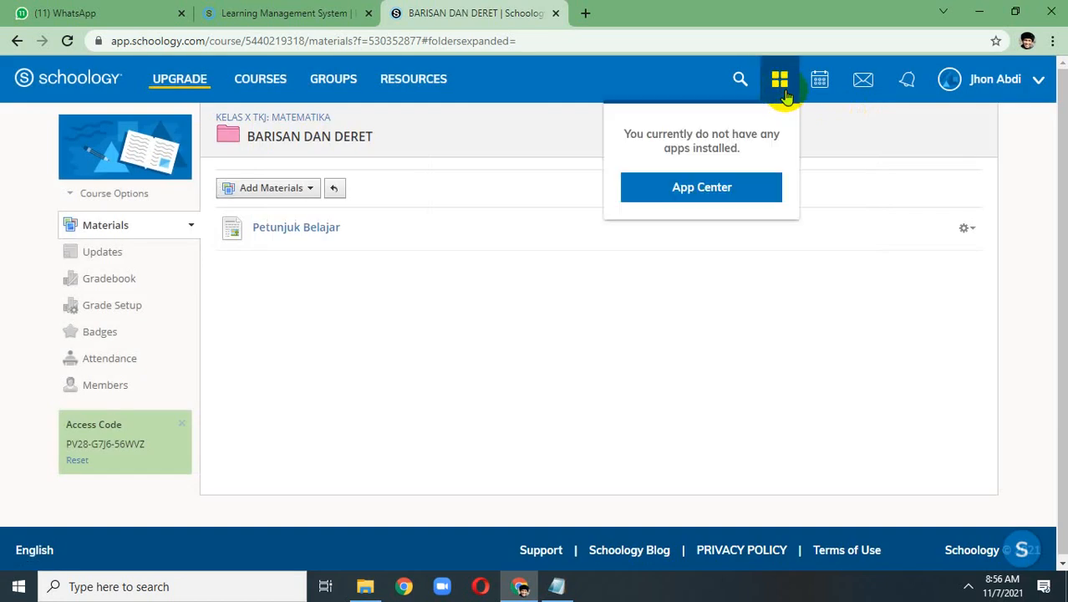
{"action": "left_click", "coordinate": [707, 187]}
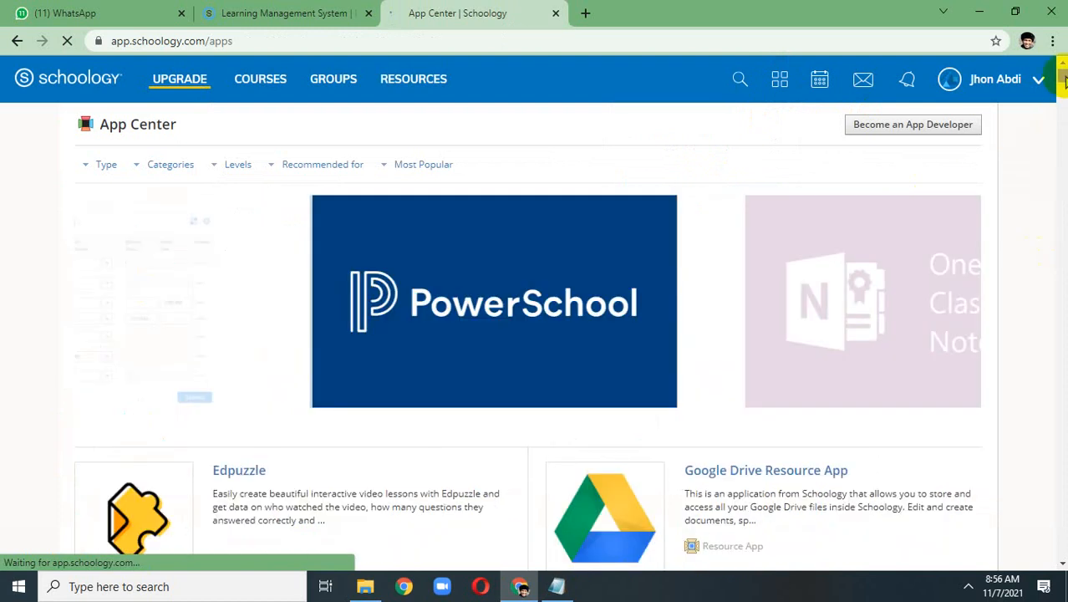
{"action": "scroll", "coordinate": [1061, 79], "scroll_direction": "down", "scroll_amount": 5}
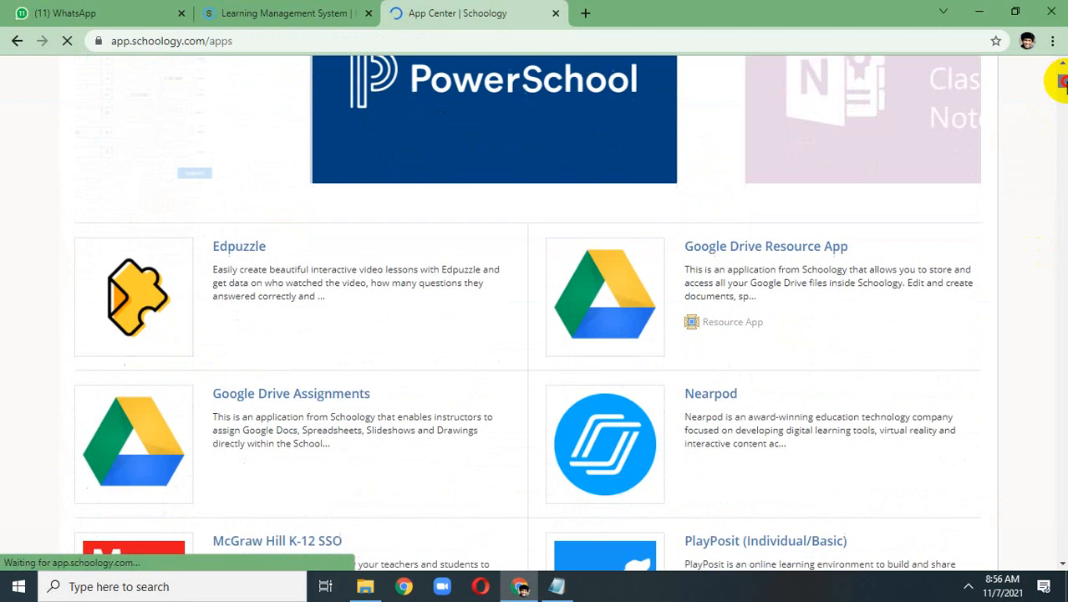
{"action": "scroll", "coordinate": [1061, 84], "scroll_direction": "down", "scroll_amount": 3}
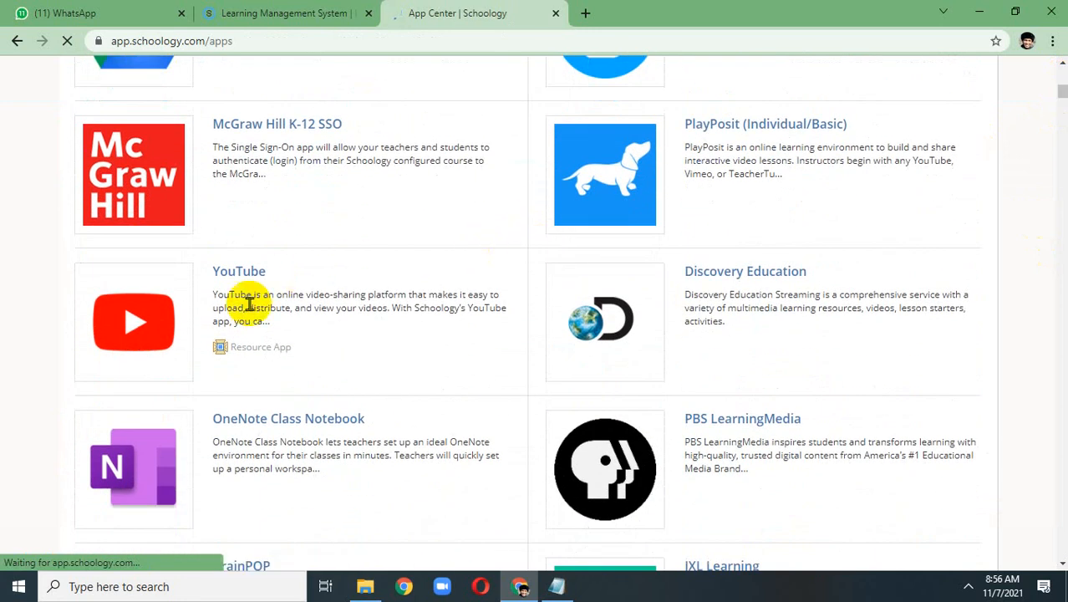
{"action": "mouse_move", "coordinate": [243, 360]}
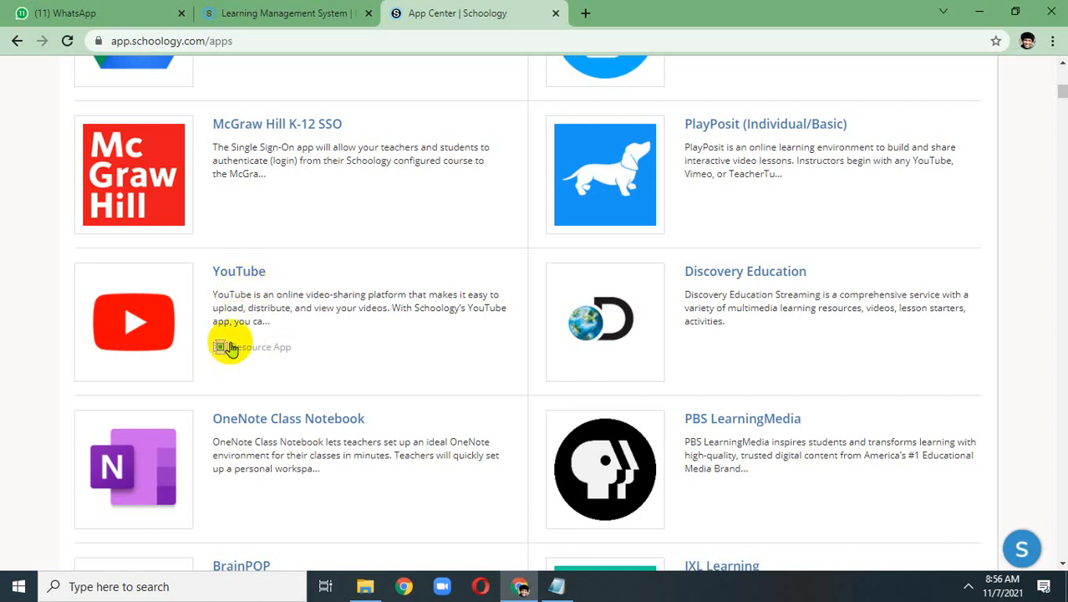
{"action": "left_click", "coordinate": [246, 282]}
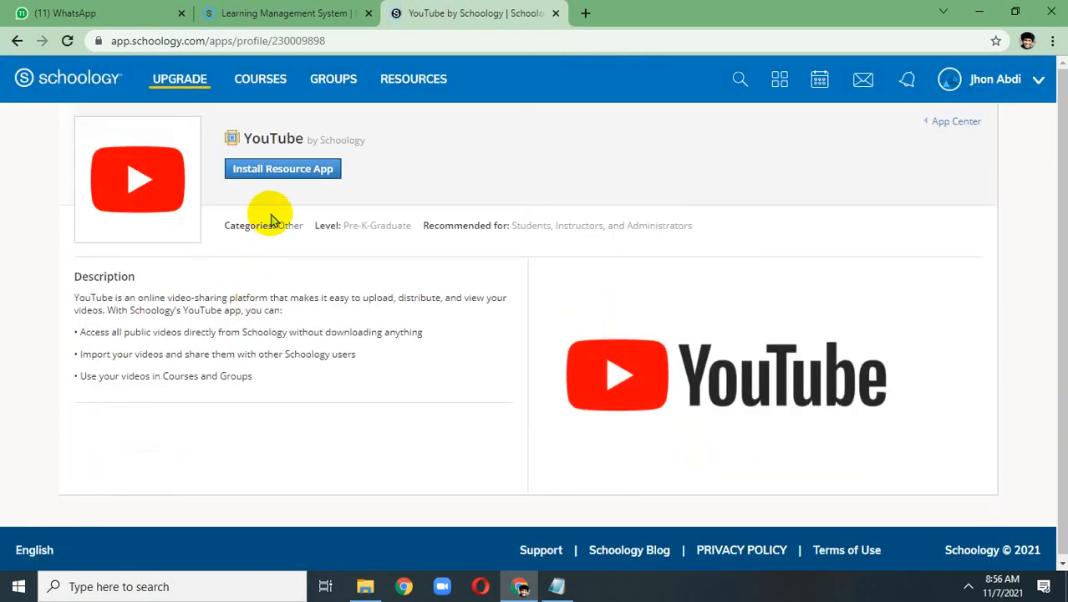
Install the YouTube resource app, agreeing to data sharing and adding it to My Resources
{"action": "left_click", "coordinate": [304, 168]}
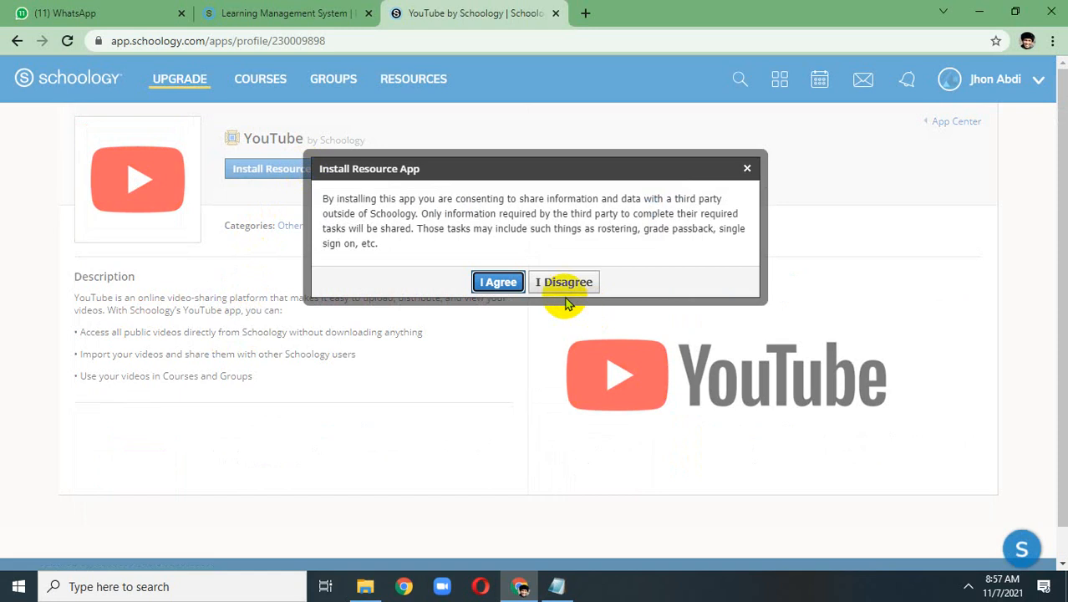
{"action": "left_click", "coordinate": [495, 284]}
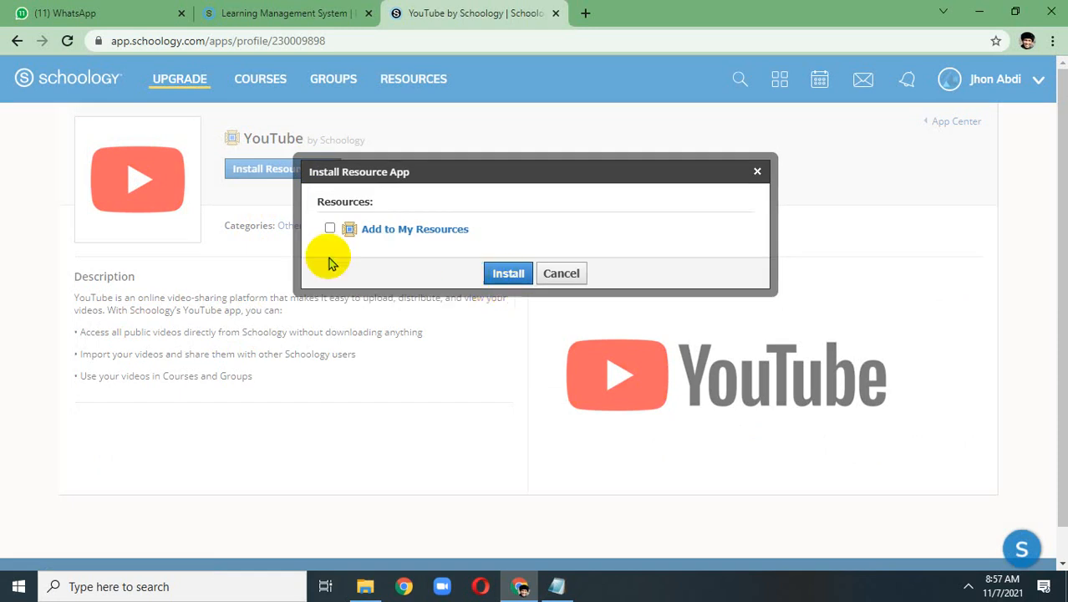
{"action": "left_click", "coordinate": [330, 228]}
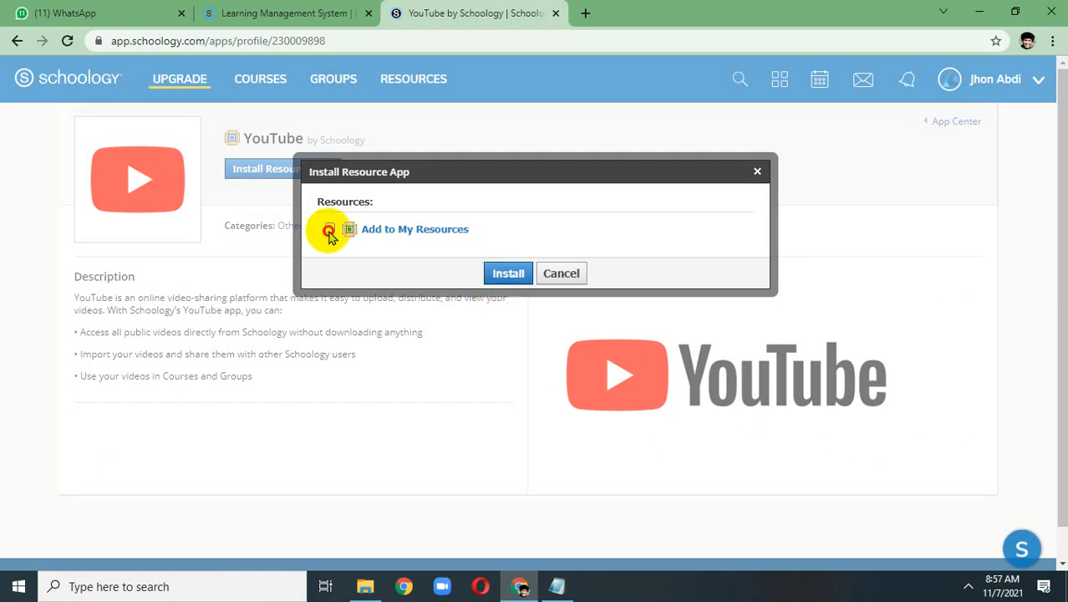
{"action": "left_click", "coordinate": [507, 275]}
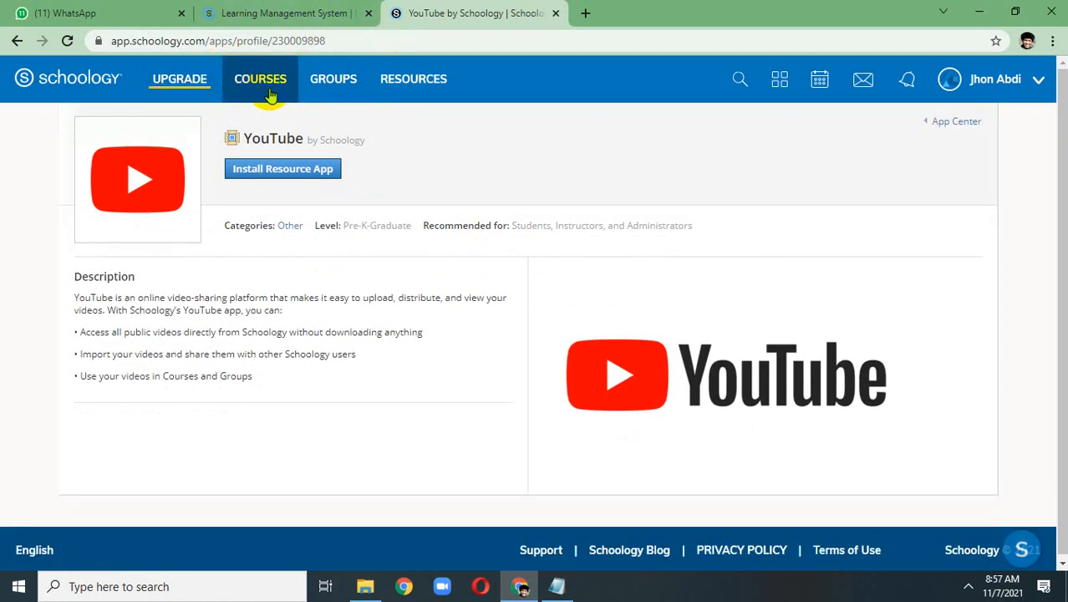
Go from the courses list into the KELAS X TKJ course's BARISAN DAN DERET folder
{"action": "left_click", "coordinate": [269, 95]}
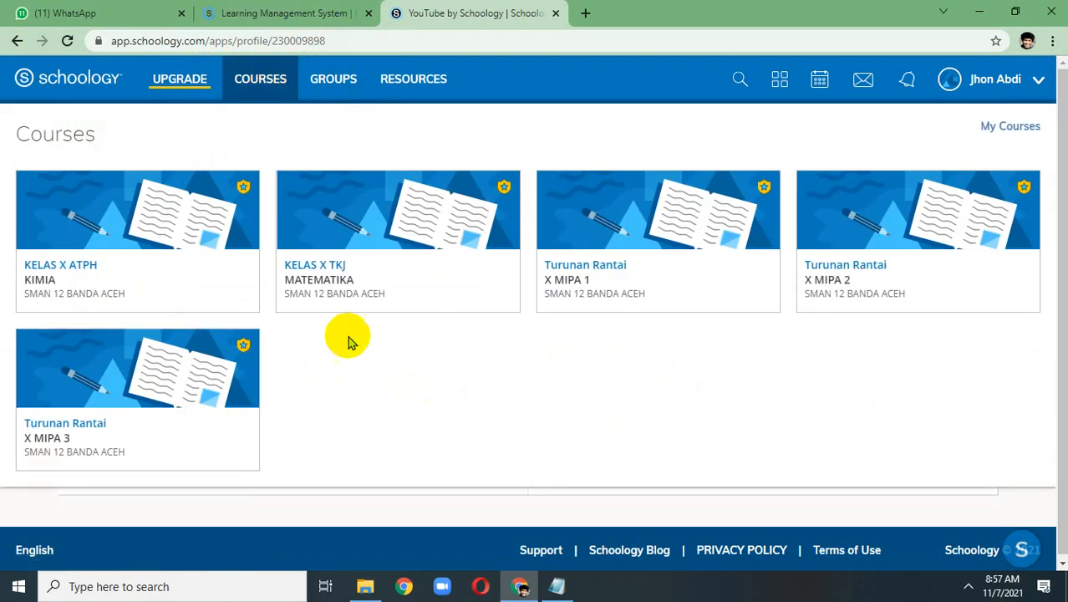
{"action": "left_click", "coordinate": [335, 282]}
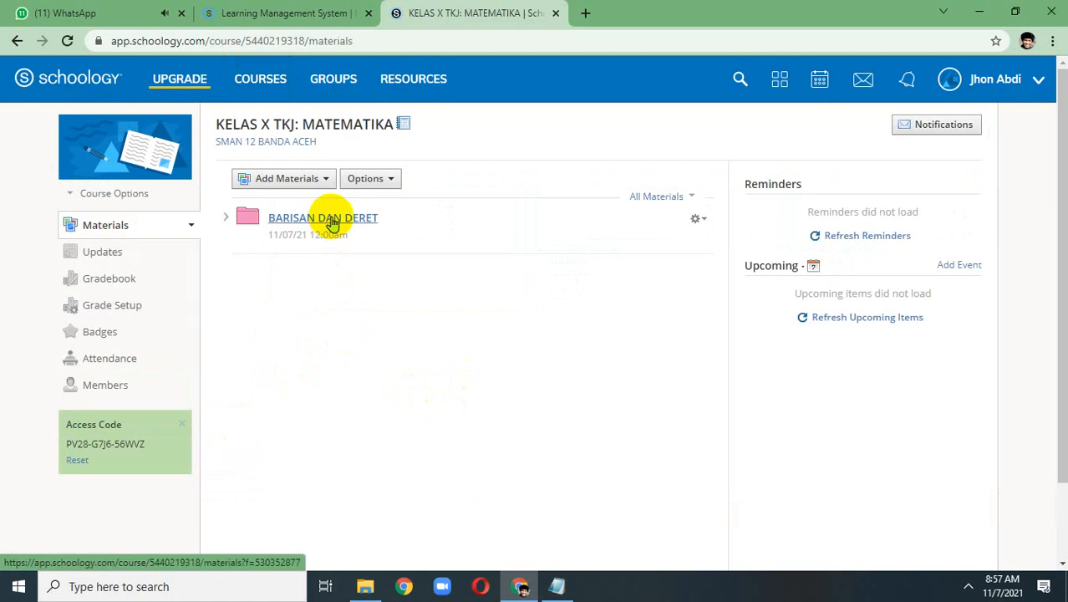
{"action": "left_click", "coordinate": [332, 220]}
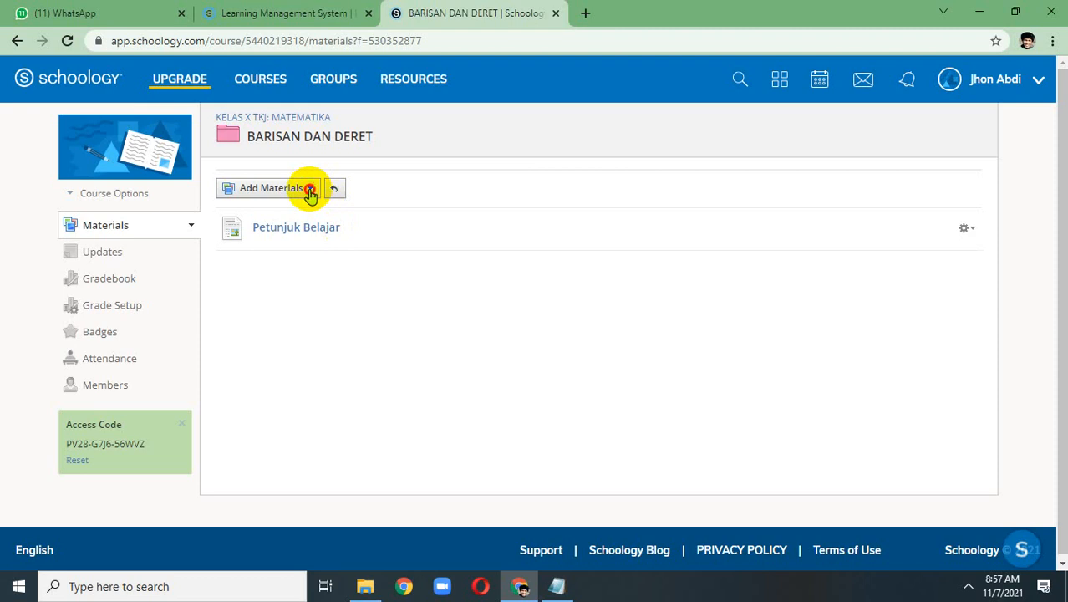
Import from Resources via the YouTube app, approve its access, and start a video search
{"action": "left_click", "coordinate": [309, 188]}
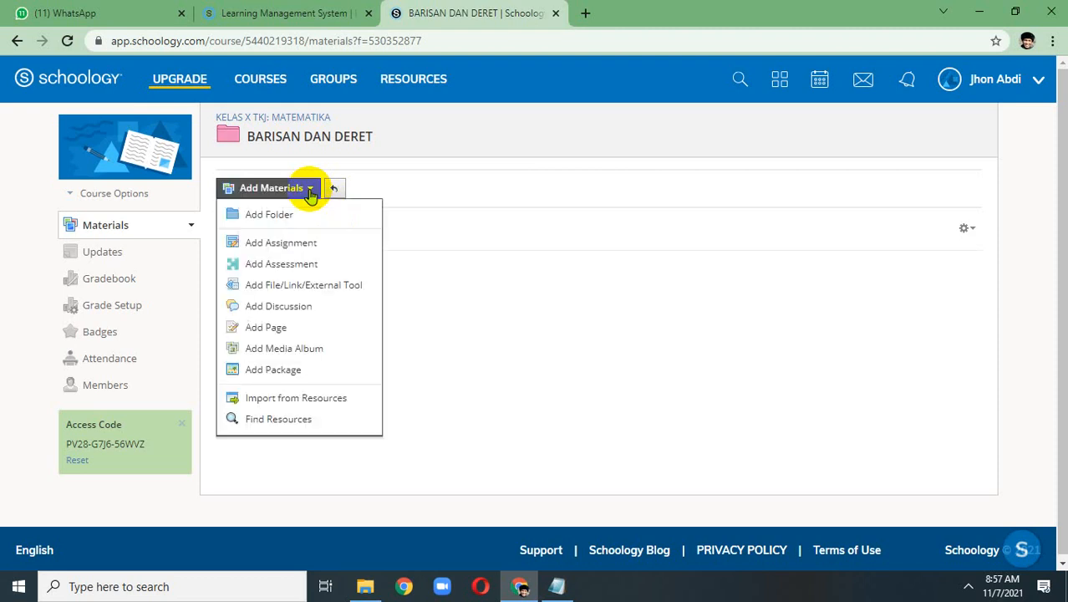
{"action": "left_click", "coordinate": [287, 399]}
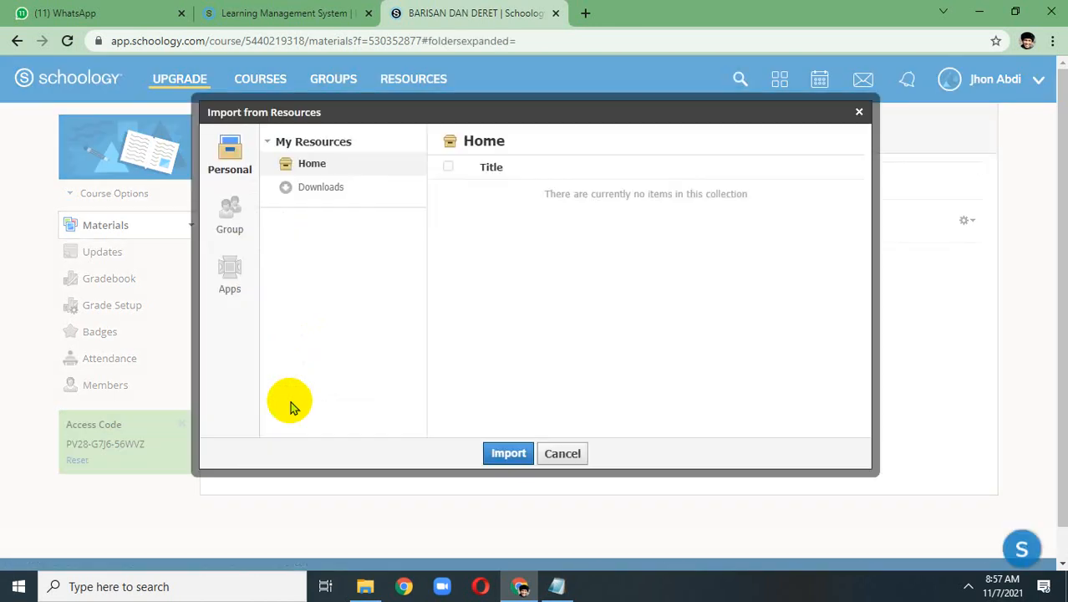
{"action": "left_click", "coordinate": [231, 278]}
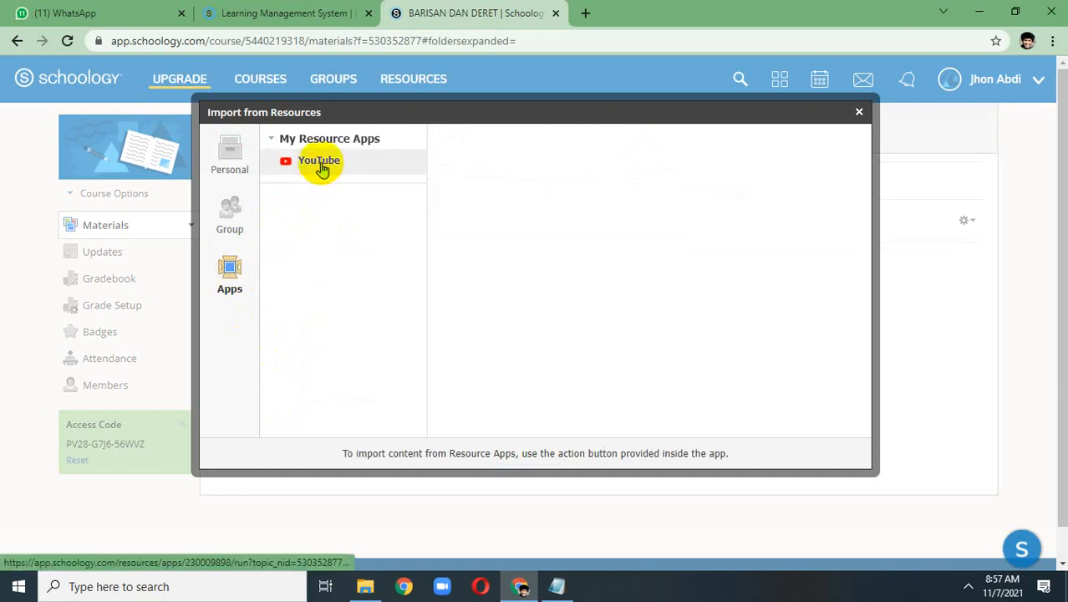
{"action": "left_click", "coordinate": [323, 168]}
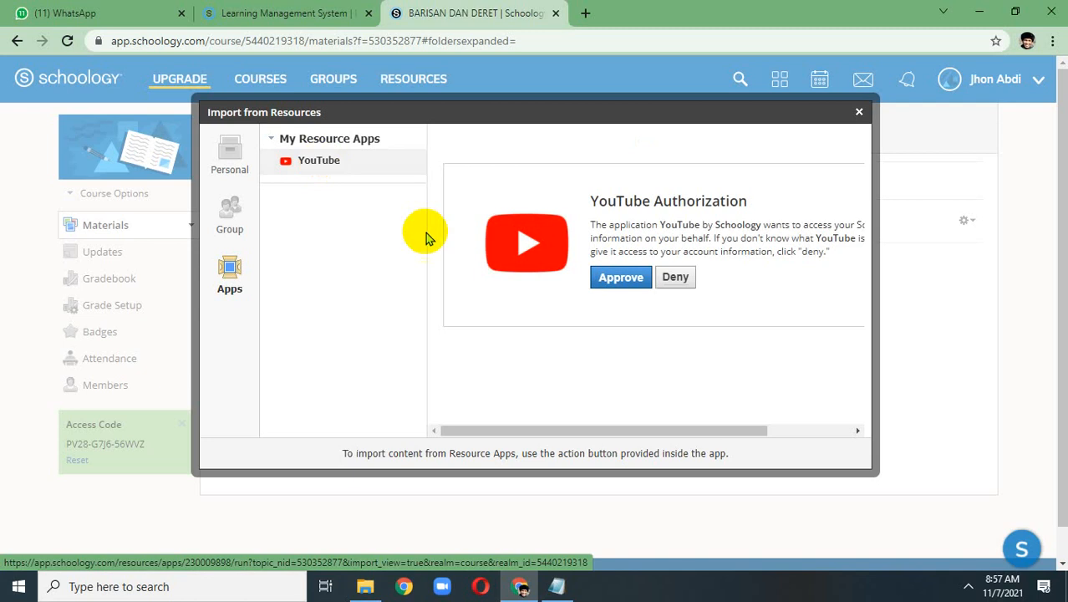
{"action": "left_click", "coordinate": [625, 283]}
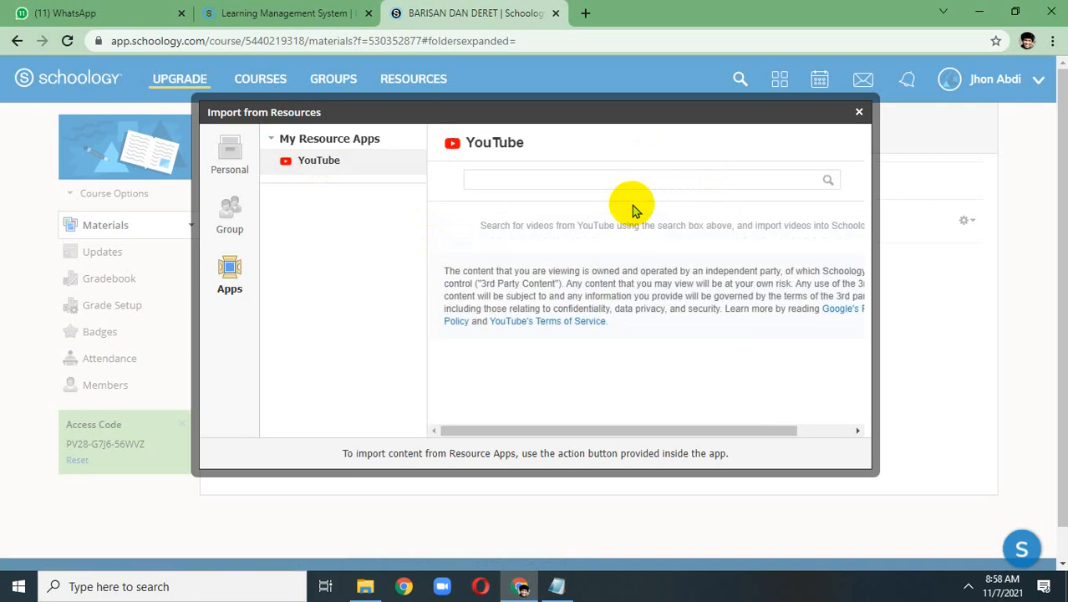
{"action": "left_click", "coordinate": [562, 180]}
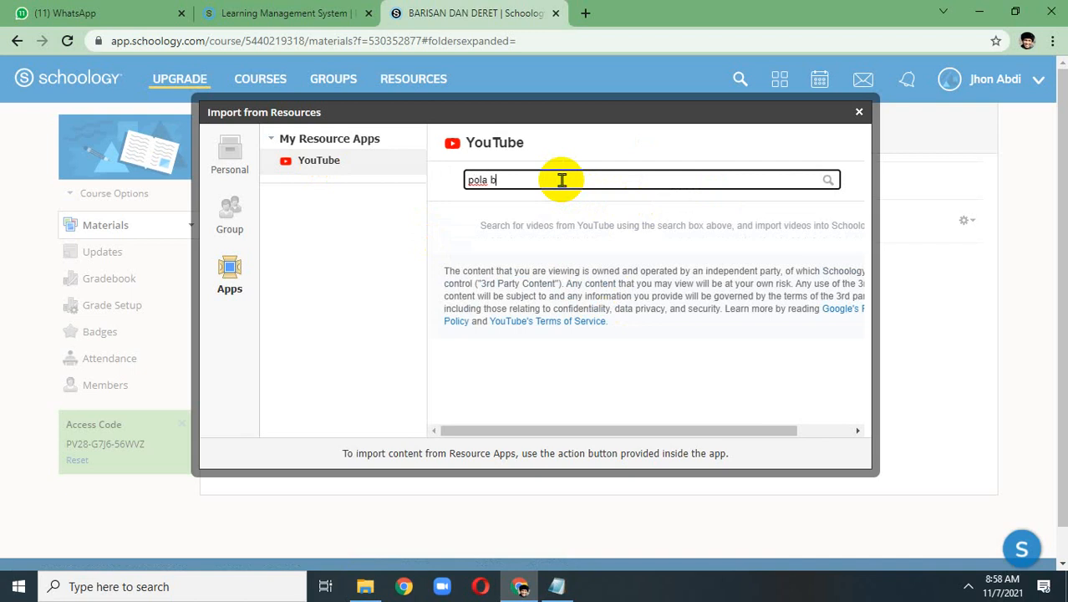
Search YouTube for 'pola bilangan', preview the first video from about 1:38, then close the import window
{"action": "type", "text": "pola bilangan"}
{"action": "key", "text": "Return"}
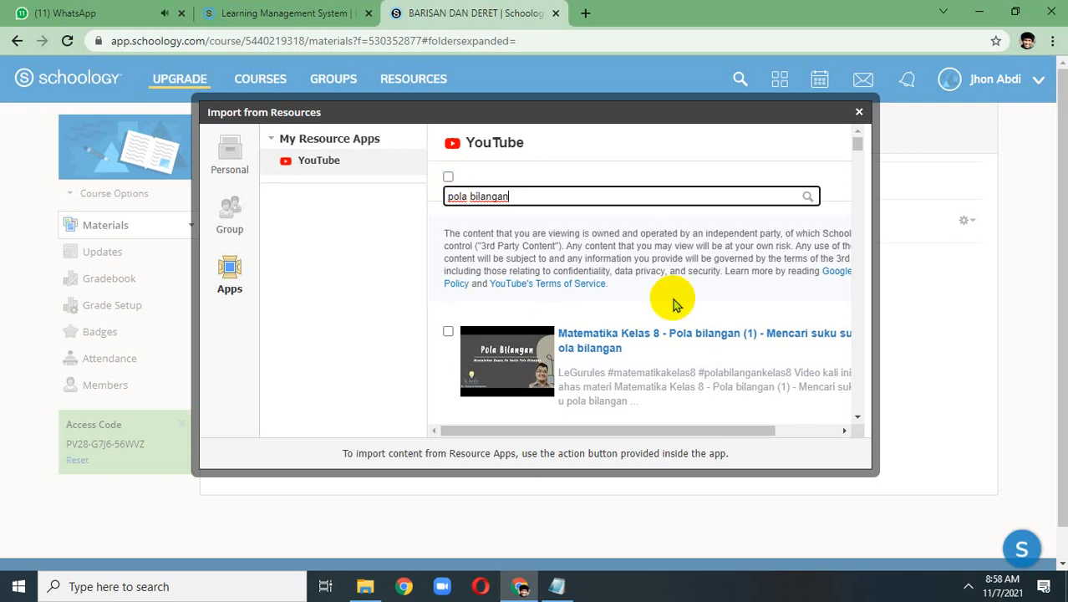
{"action": "left_click", "coordinate": [605, 344]}
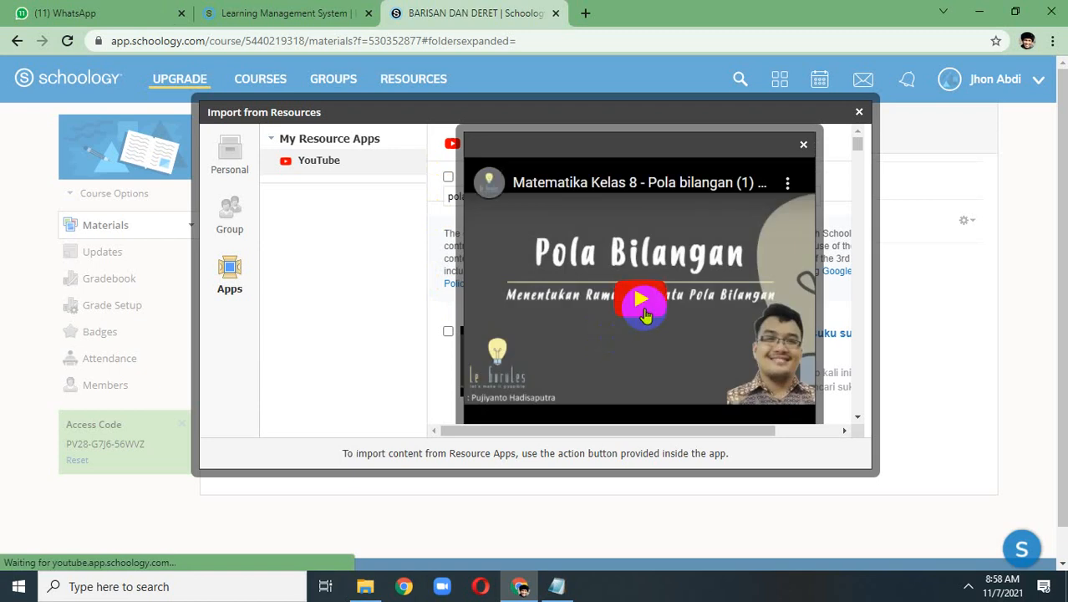
{"action": "left_click", "coordinate": [654, 303]}
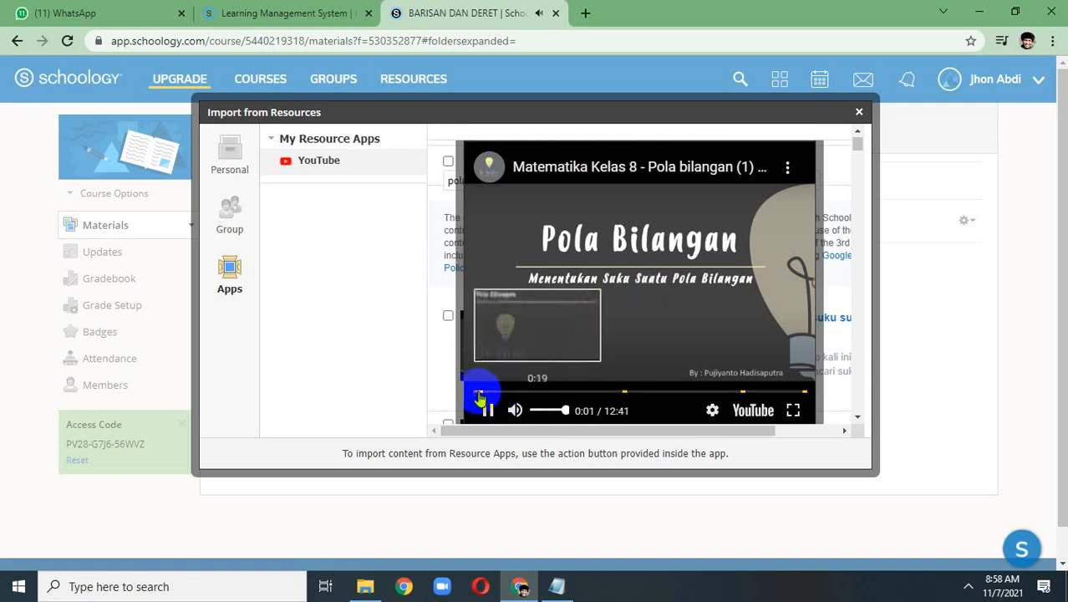
{"action": "left_click", "coordinate": [517, 391]}
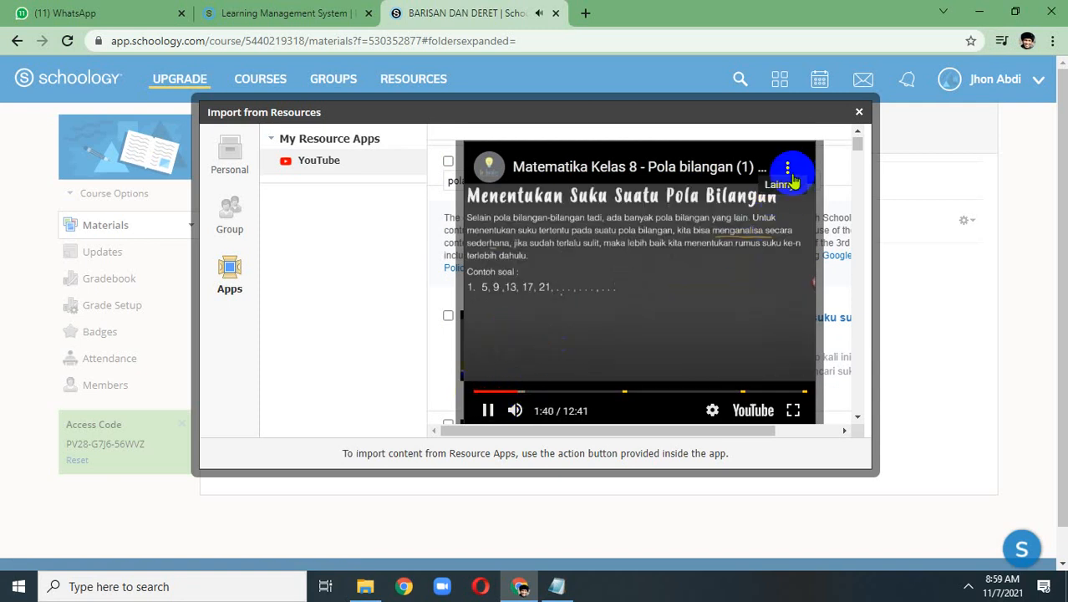
{"action": "left_click", "coordinate": [859, 114]}
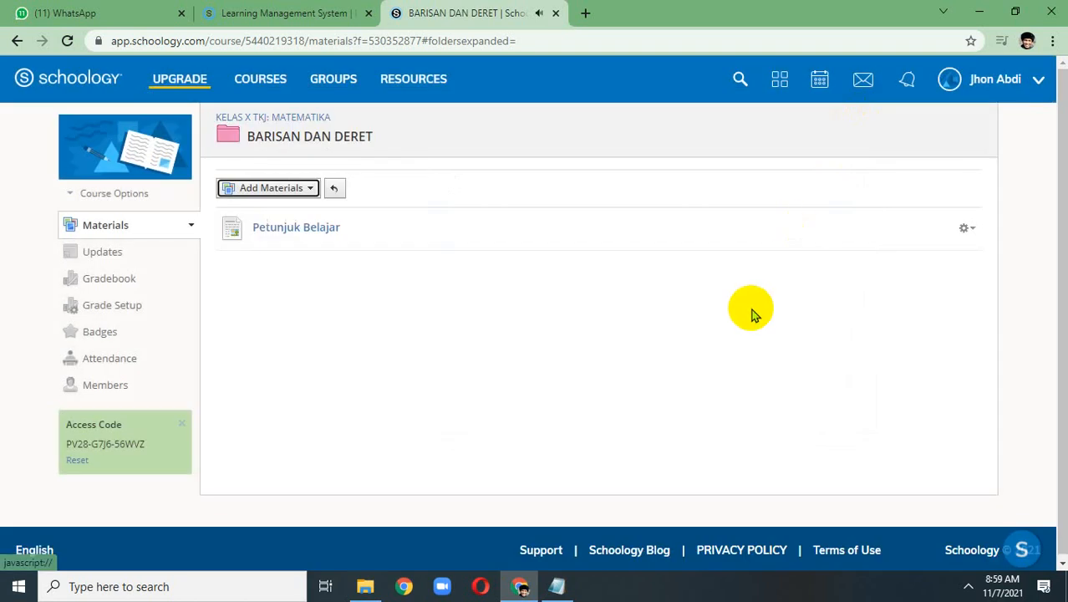
Open the YouTube resource app and search it for 'pola bilangan'
{"action": "left_click", "coordinate": [296, 189]}
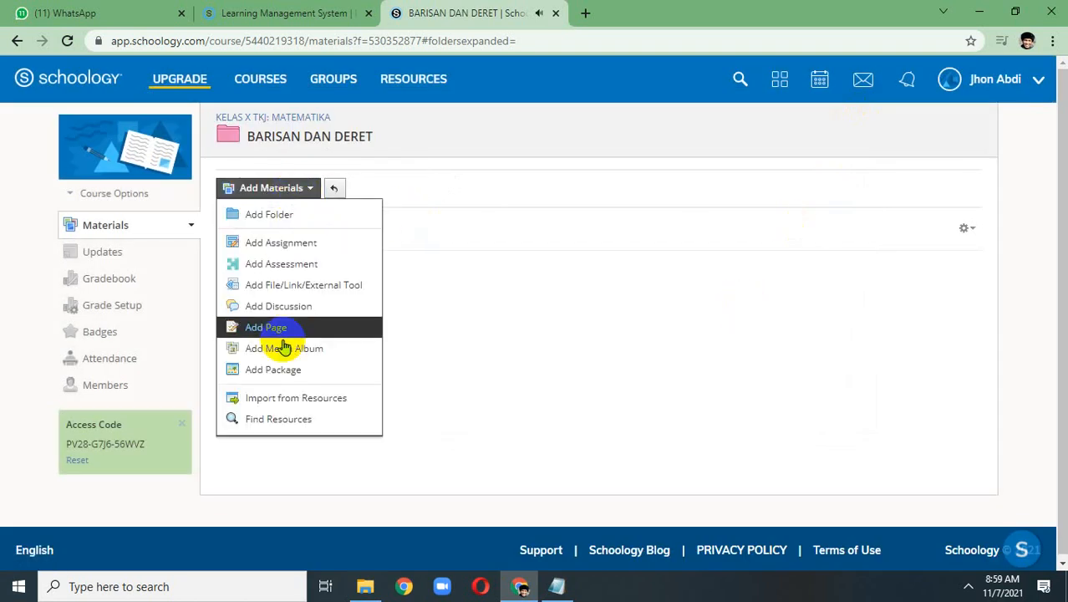
{"action": "left_click", "coordinate": [288, 396]}
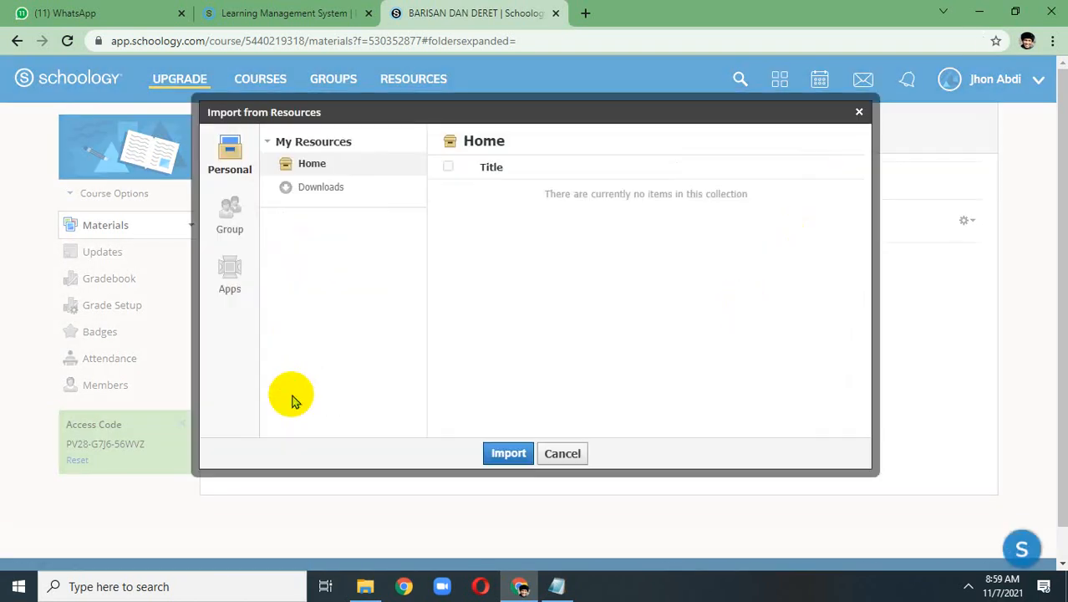
{"action": "left_click", "coordinate": [248, 268]}
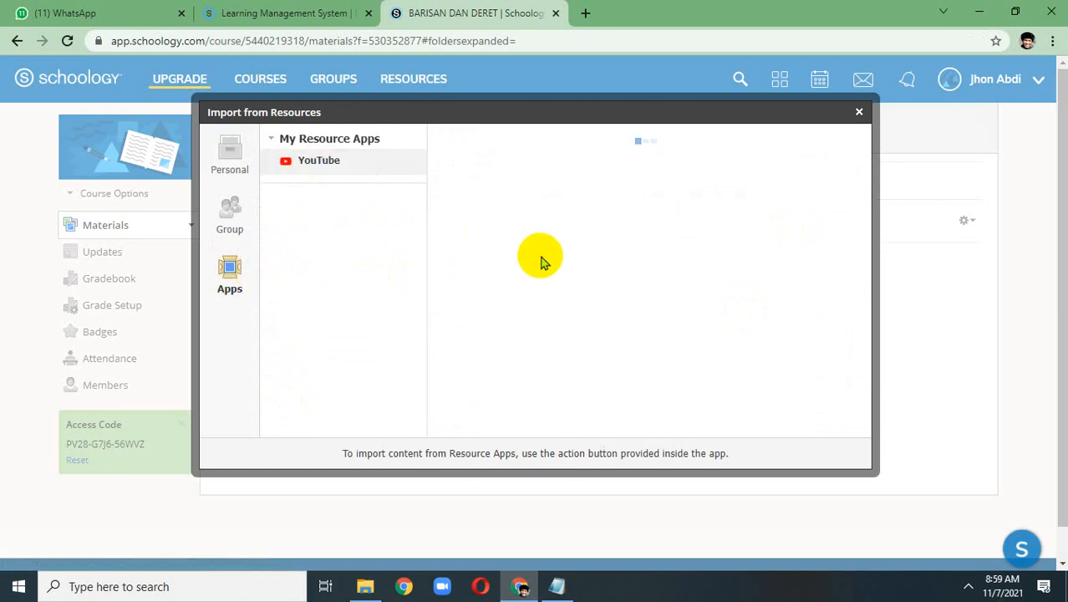
{"action": "left_click", "coordinate": [529, 179]}
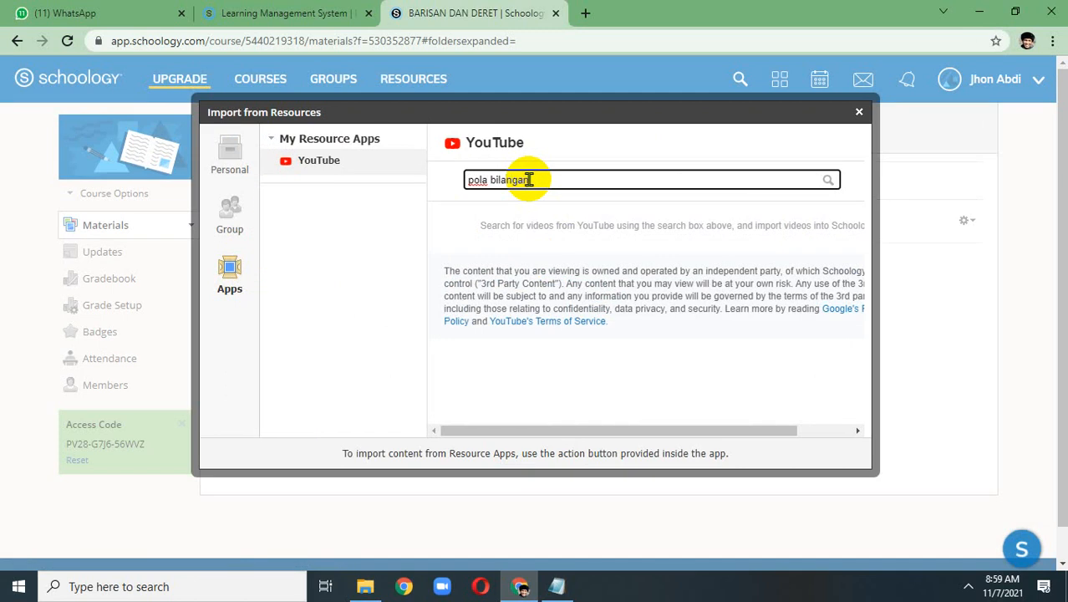
{"action": "type", "text": "pola bilangan"}
{"action": "key", "text": "Return"}
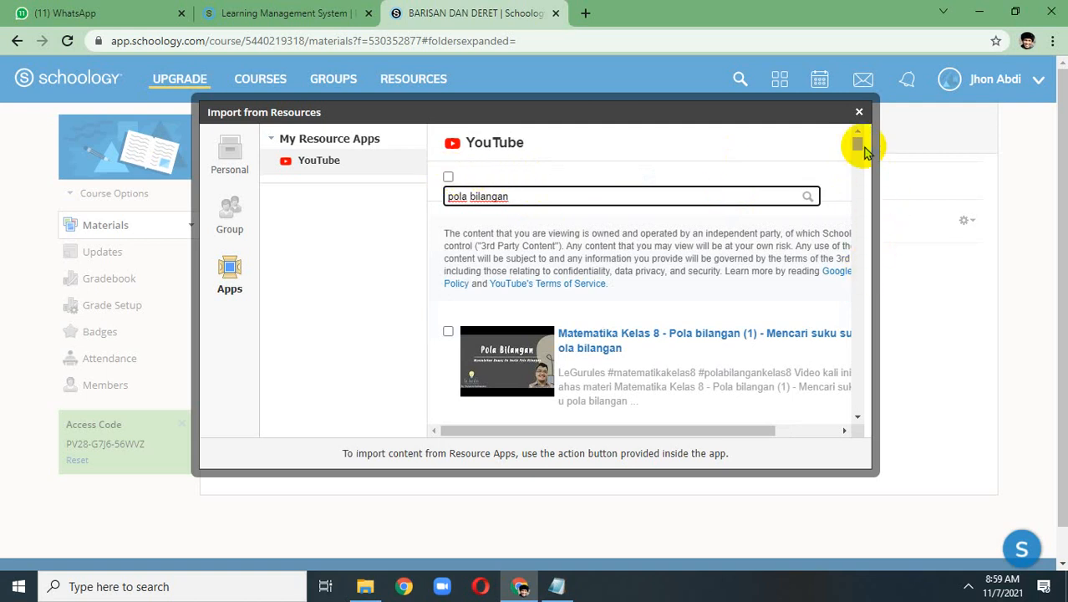
Embed 'Pola Bilangan [Part 1] - Mengenal Pola Bilangan' in the folder and open the new item
{"action": "left_click_drag", "start_coordinate": [858, 143], "coordinate": [861, 156]}
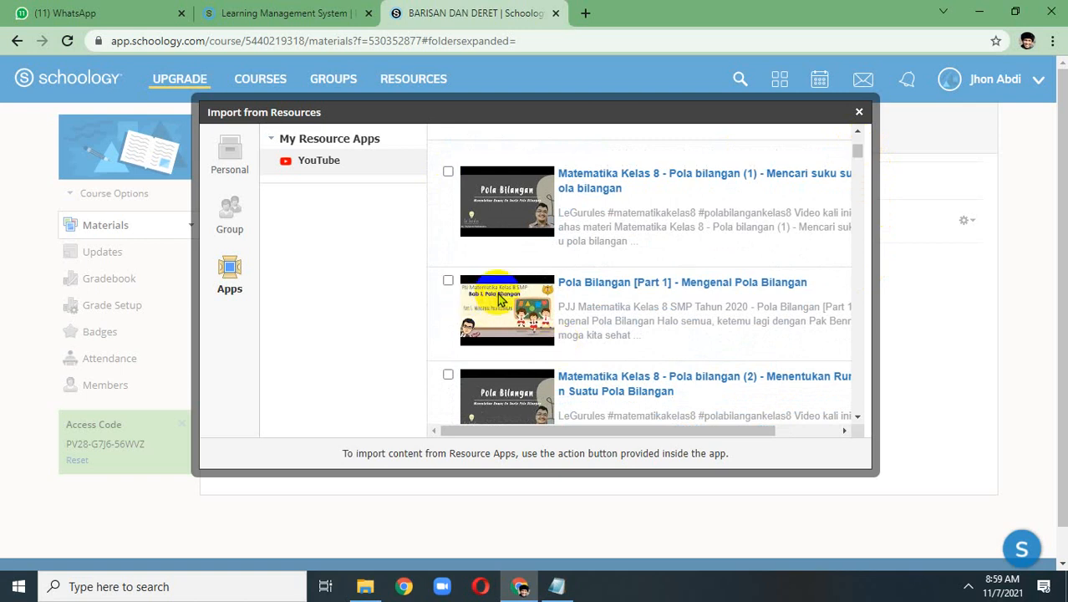
{"action": "left_click", "coordinate": [448, 282]}
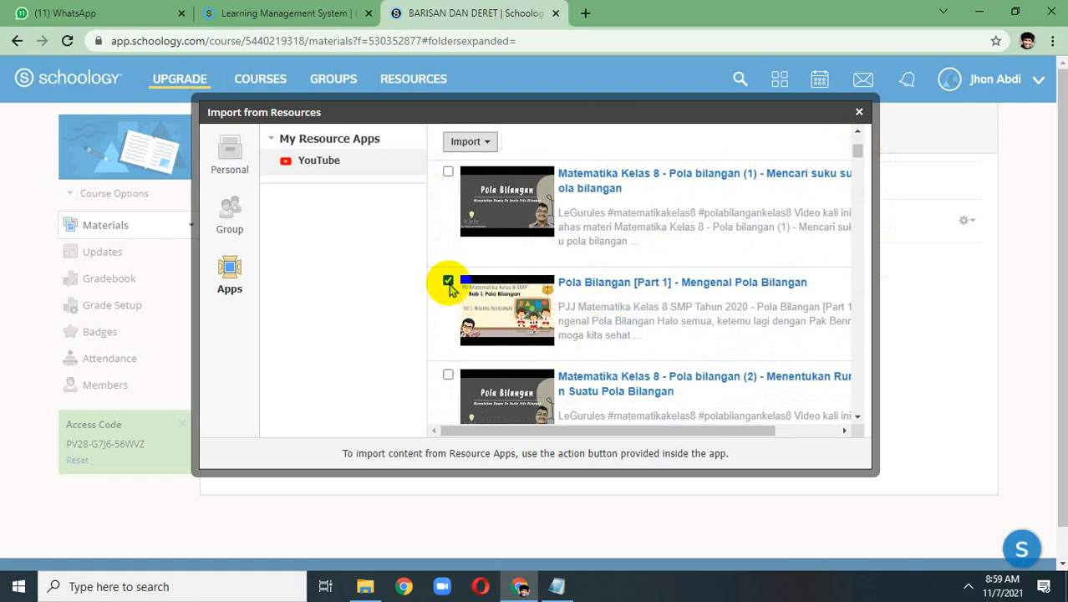
{"action": "left_click", "coordinate": [466, 144]}
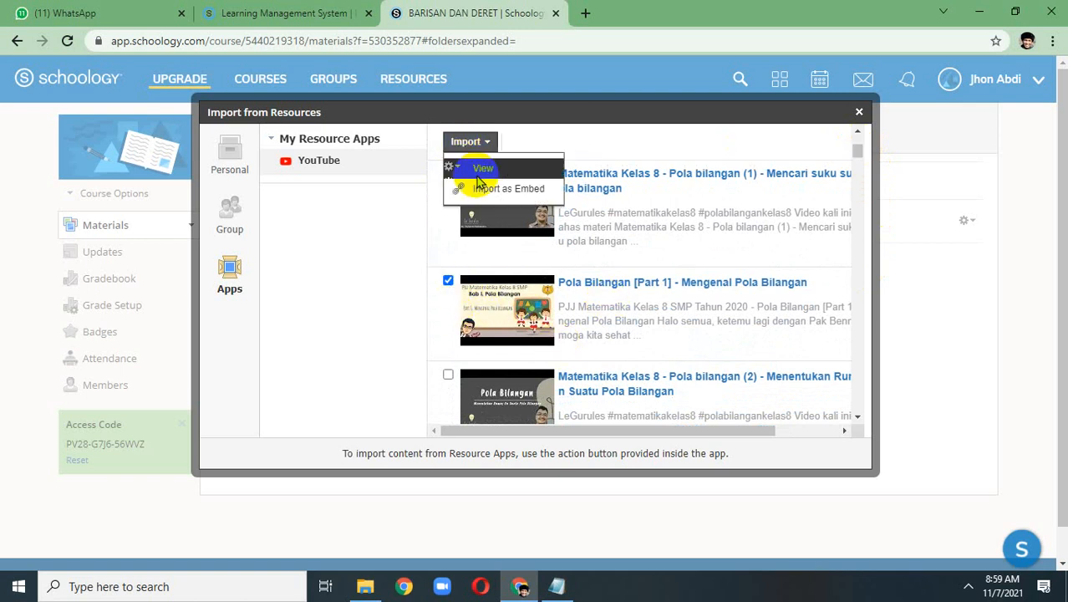
{"action": "left_click", "coordinate": [488, 189]}
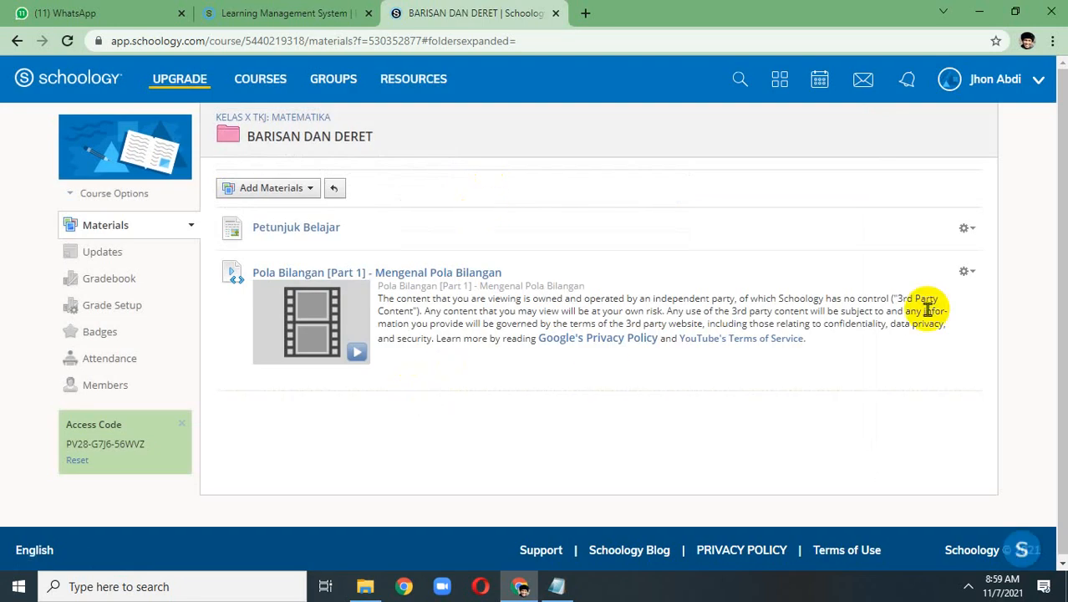
{"action": "left_click", "coordinate": [373, 276]}
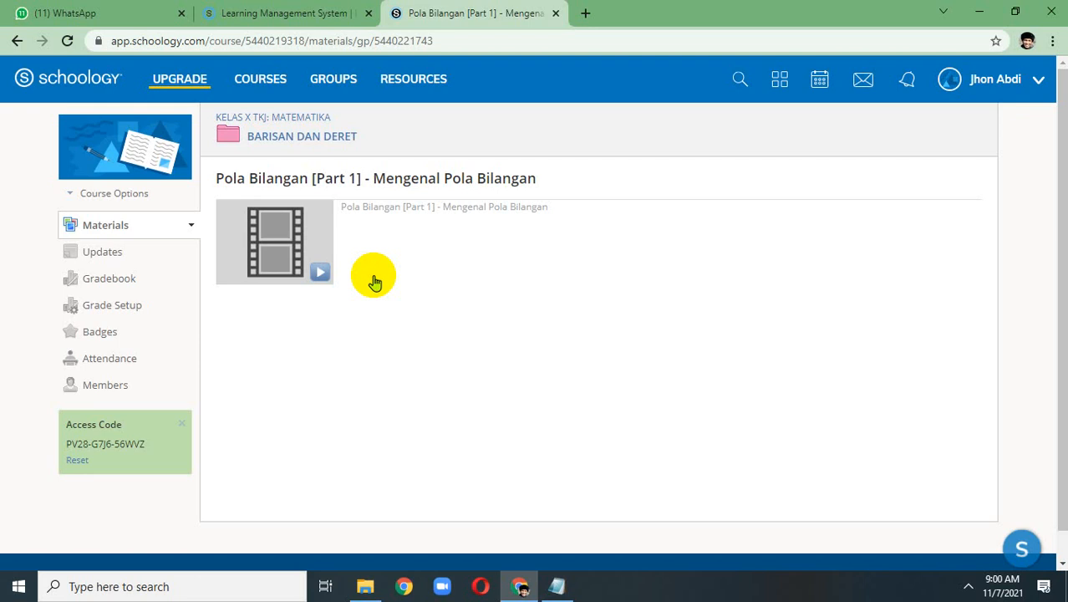
{"action": "left_click", "coordinate": [305, 244]}
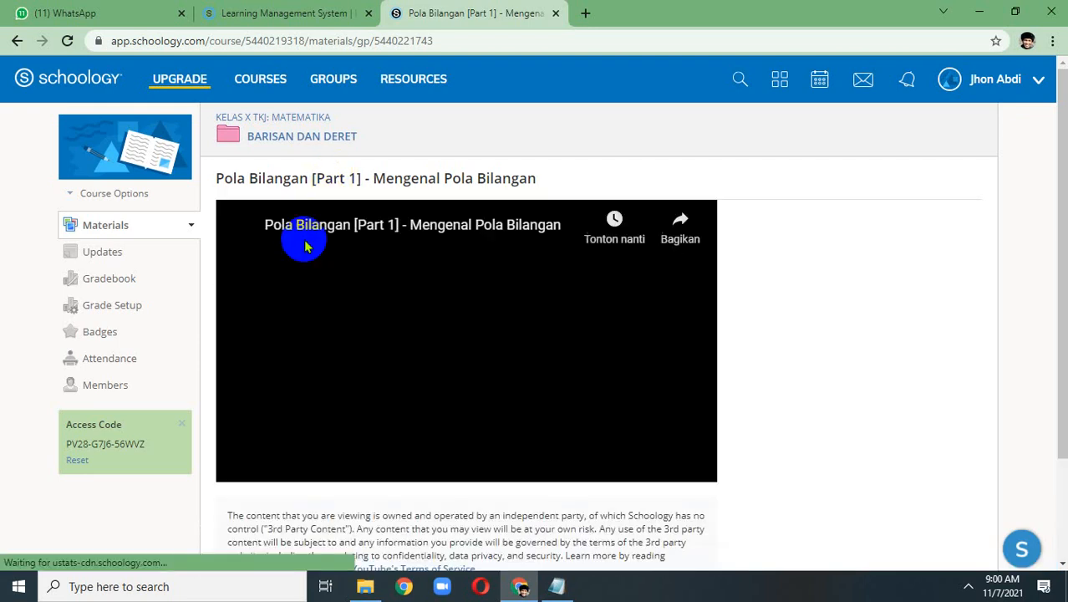
{"action": "left_click", "coordinate": [474, 341]}
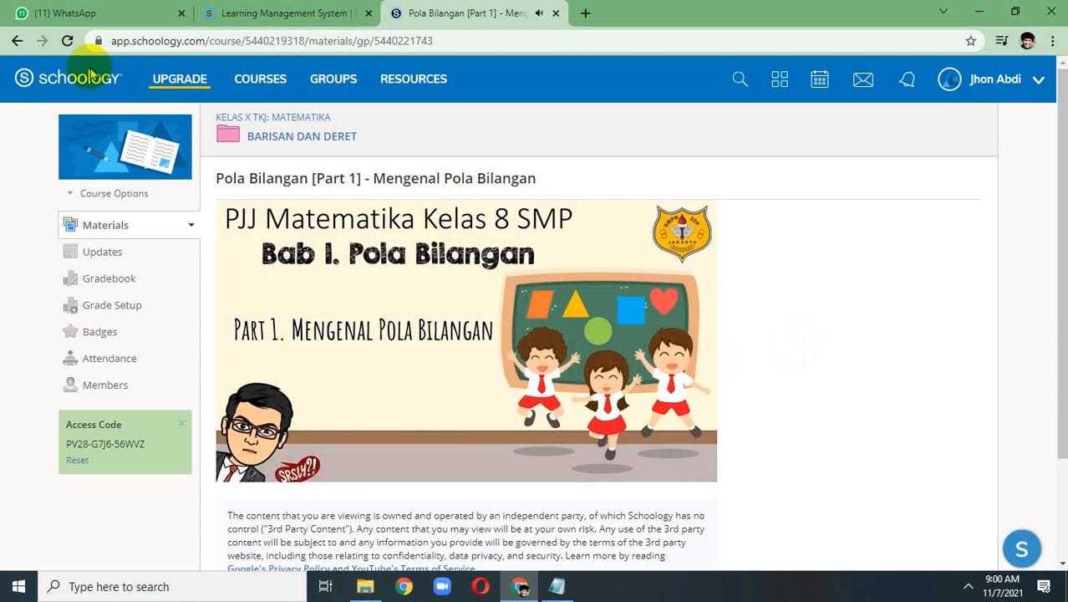
{"action": "left_click", "coordinate": [272, 139]}
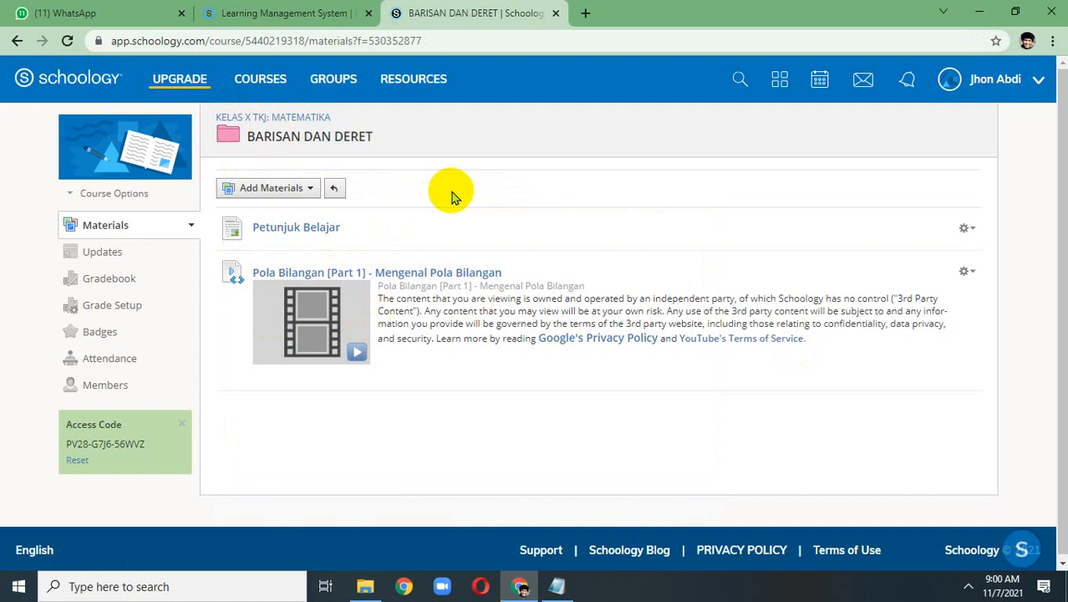
Start a new File material in BARISAN DAN DERET and bring up the computer's file picker
{"action": "left_click", "coordinate": [308, 190]}
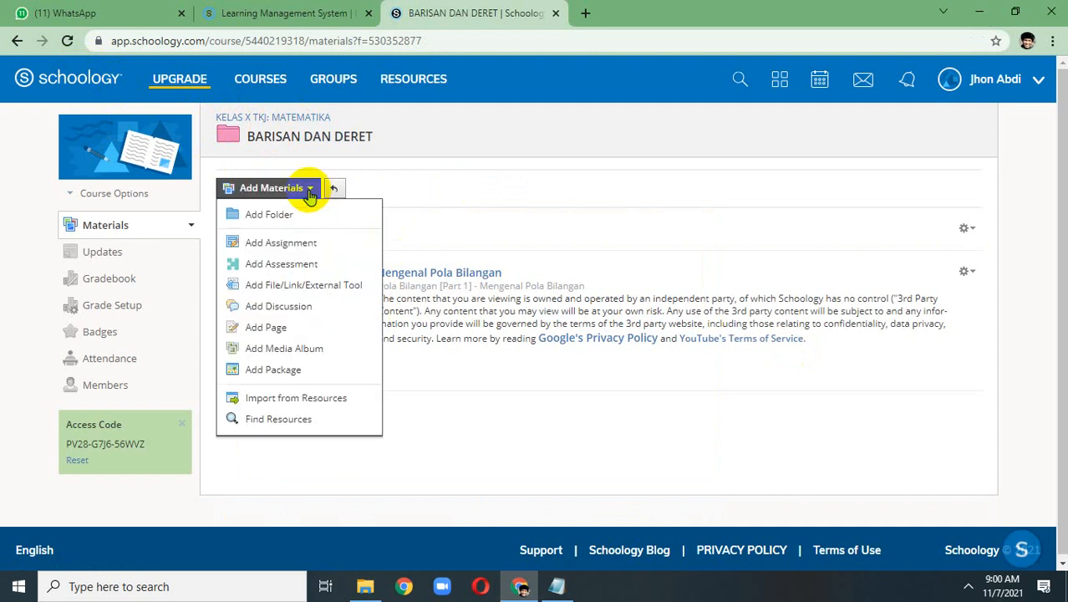
{"action": "left_click", "coordinate": [297, 291]}
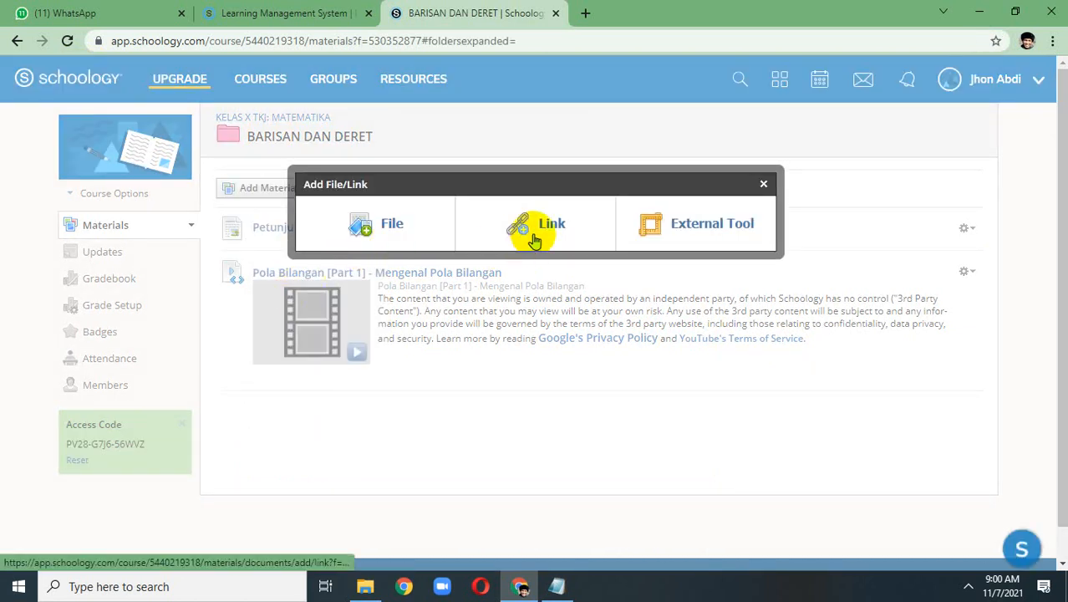
{"action": "left_click", "coordinate": [394, 223]}
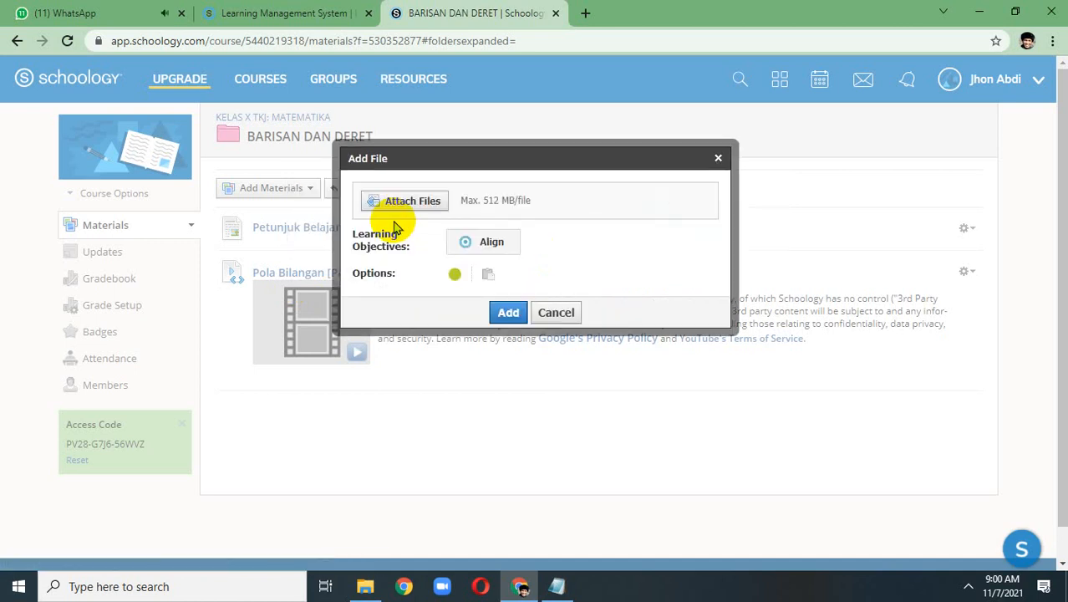
{"action": "left_click", "coordinate": [417, 205]}
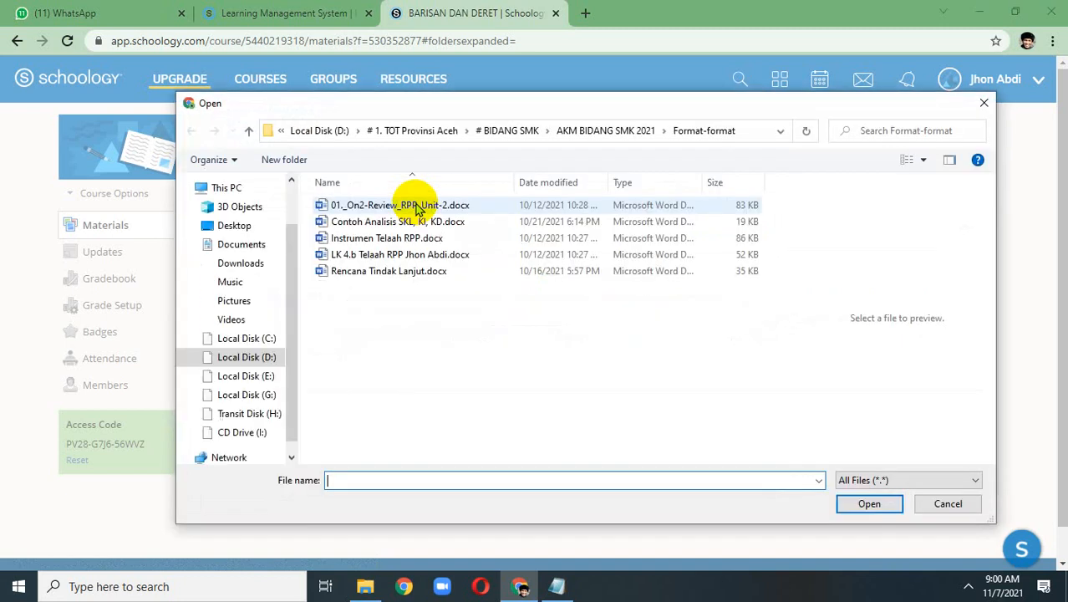
Browse drive E: through # PUSTAKA DIGITAL to the # KUMPULAN MATERI MATEMATIKA SMA folder
{"action": "left_click", "coordinate": [262, 358]}
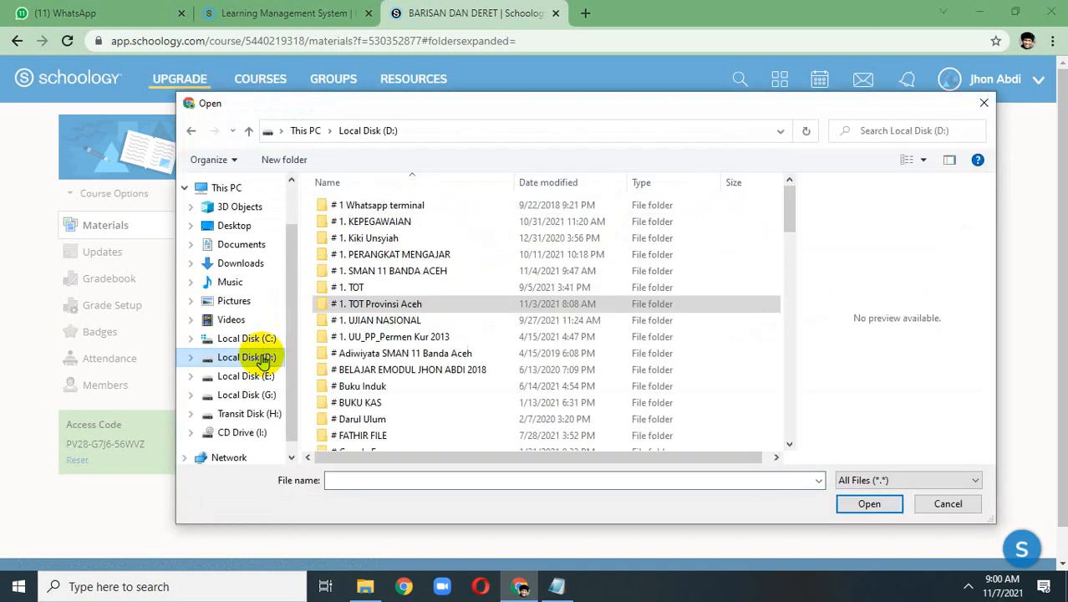
{"action": "left_click", "coordinate": [257, 375]}
{"action": "left_click", "coordinate": [368, 402]}
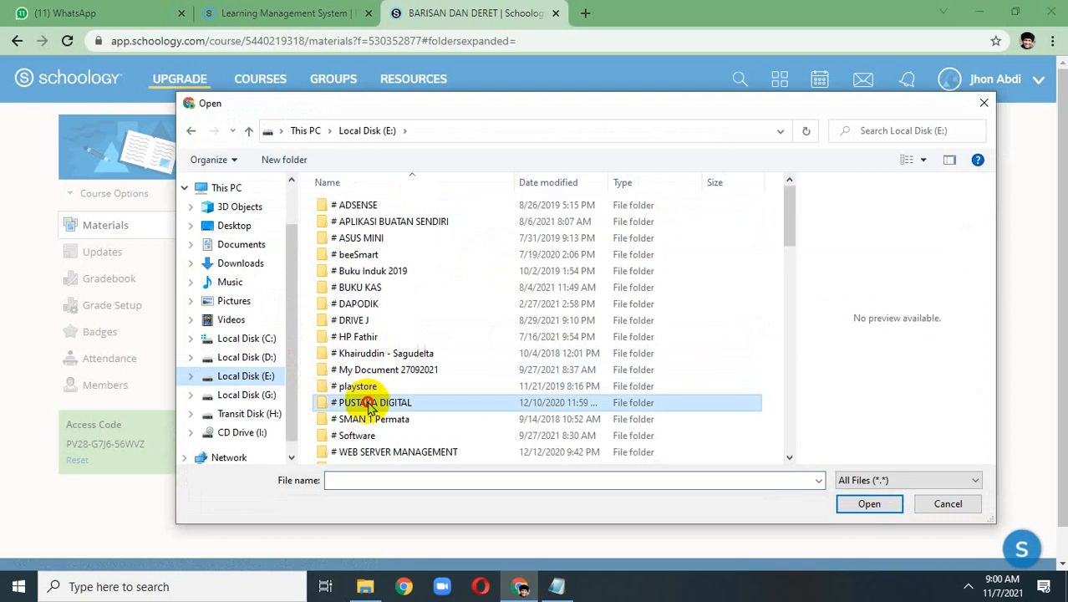
{"action": "double_click", "coordinate": [368, 403]}
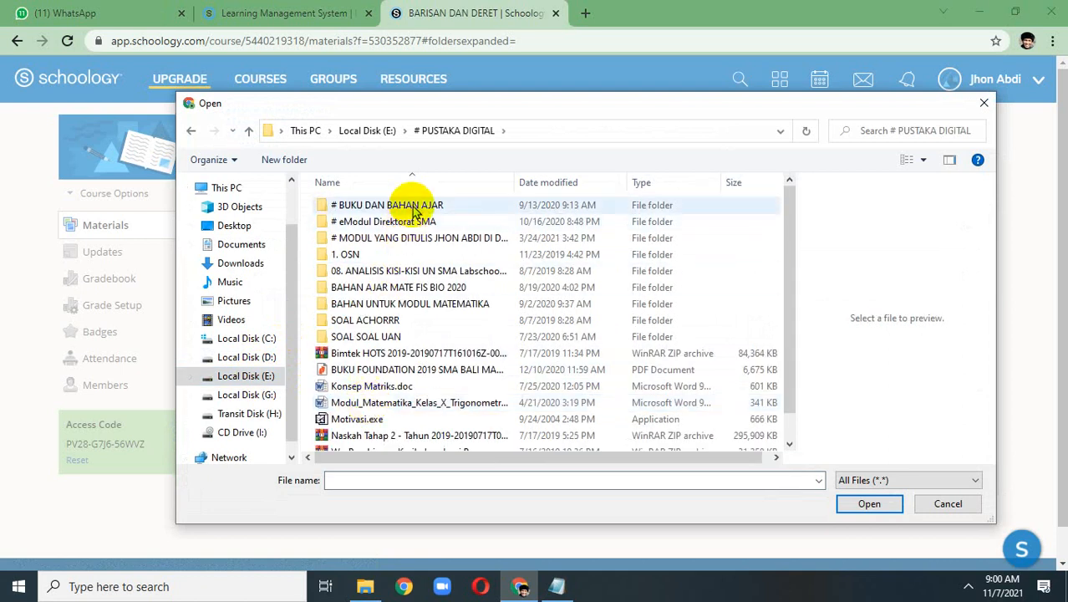
{"action": "double_click", "coordinate": [416, 211]}
{"action": "double_click", "coordinate": [416, 211]}
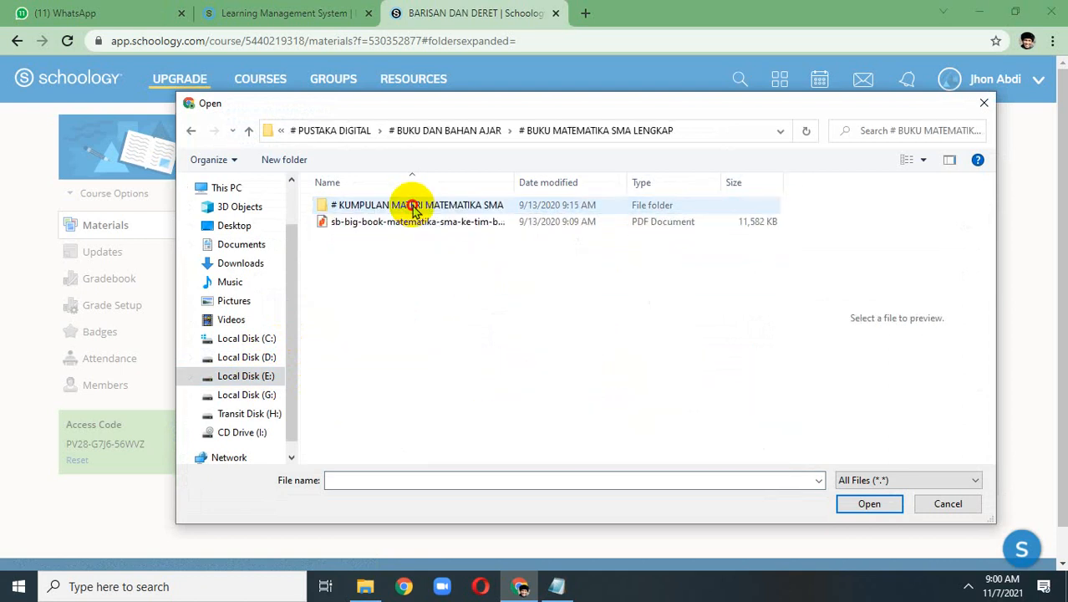
{"action": "double_click", "coordinate": [405, 208]}
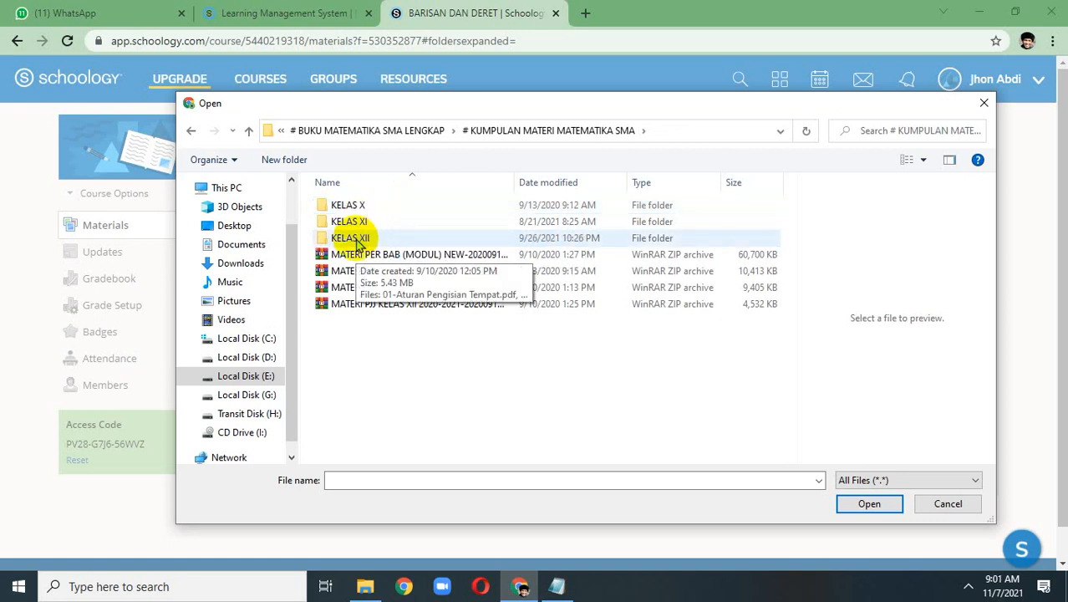
Look through the KELAS XII and KELAS X folders for the pola bilangan material
{"action": "double_click", "coordinate": [358, 239]}
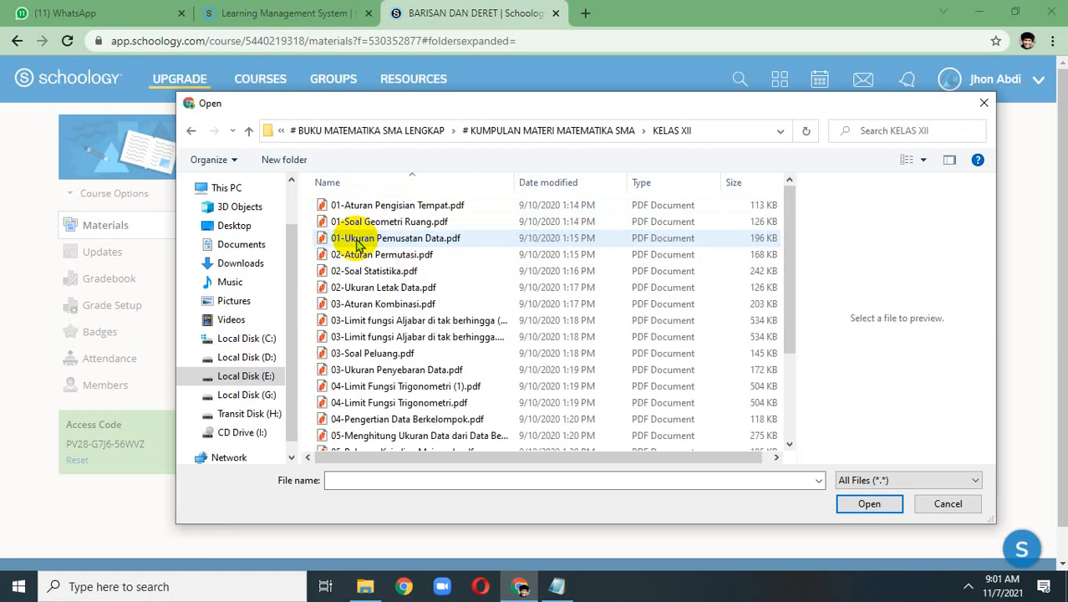
{"action": "mouse_move", "coordinate": [794, 242]}
{"action": "left_mouse_down"}
{"action": "mouse_move", "coordinate": [792, 366]}
{"action": "mouse_move", "coordinate": [799, 231]}
{"action": "left_mouse_up"}
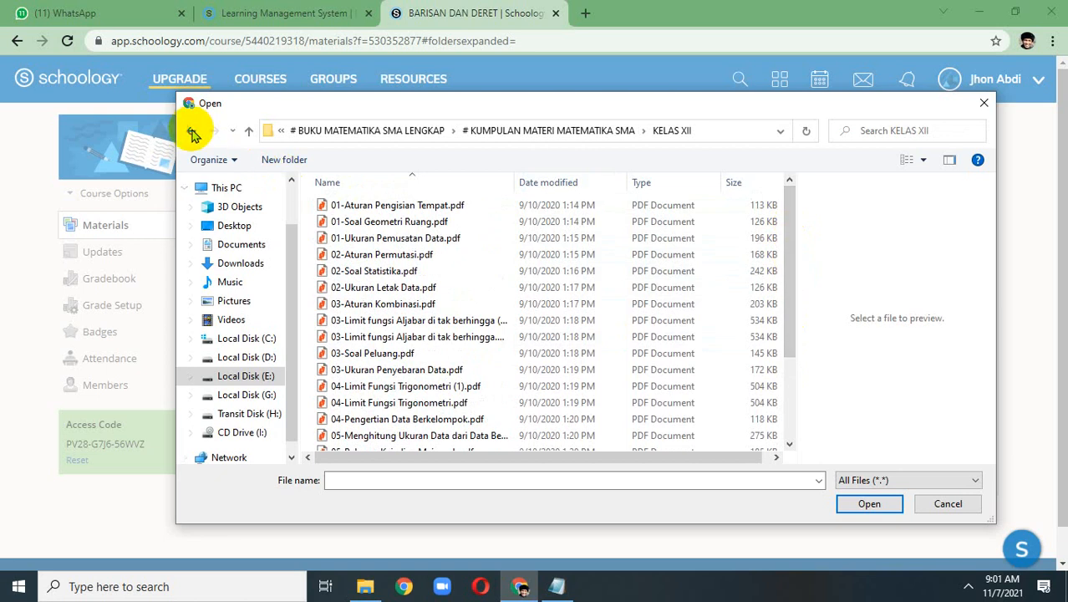
{"action": "left_click", "coordinate": [193, 133]}
{"action": "double_click", "coordinate": [359, 209]}
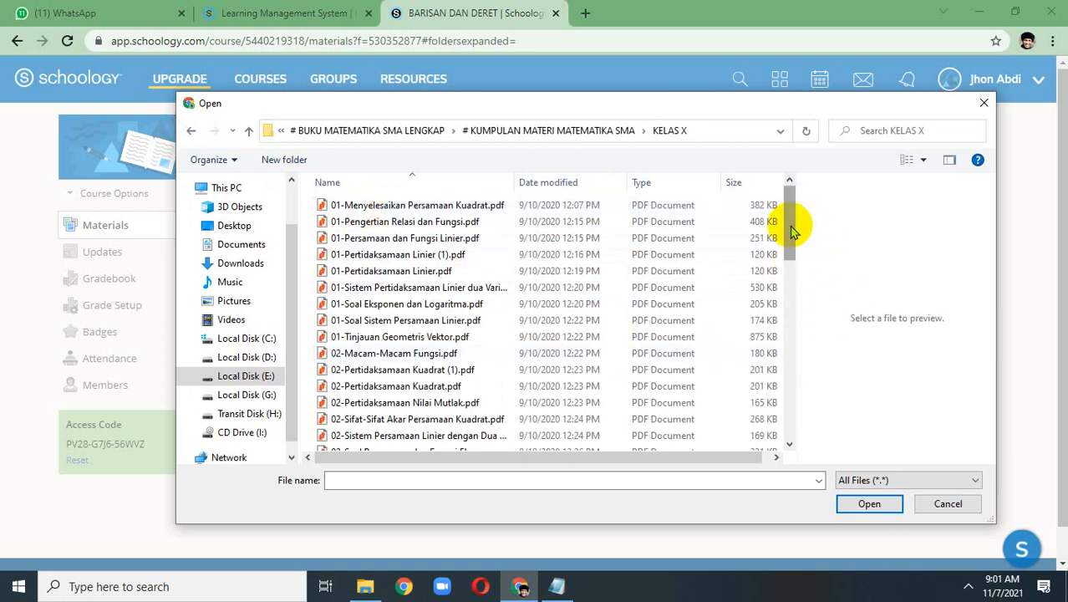
{"action": "mouse_move", "coordinate": [792, 223]}
{"action": "left_mouse_down"}
{"action": "mouse_move", "coordinate": [803, 358]}
{"action": "mouse_move", "coordinate": [794, 426]}
{"action": "mouse_move", "coordinate": [794, 214]}
{"action": "left_mouse_up"}
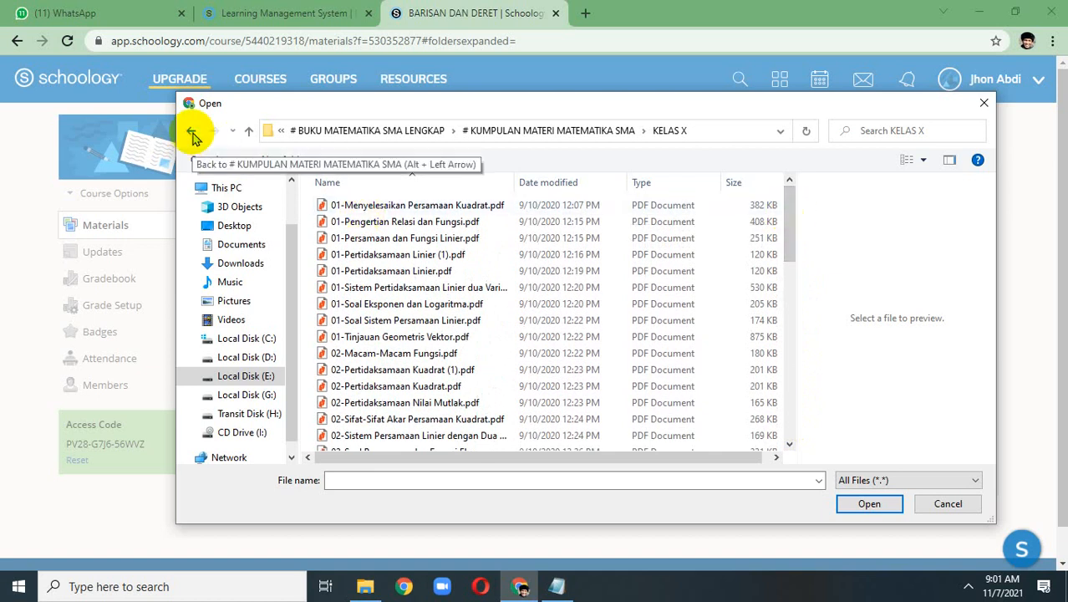
{"action": "left_click", "coordinate": [191, 132]}
Attach 01-Pola Bilangan sebagai Barisan dan Deret.pdf from the KELAS XI folder
{"action": "double_click", "coordinate": [348, 222]}
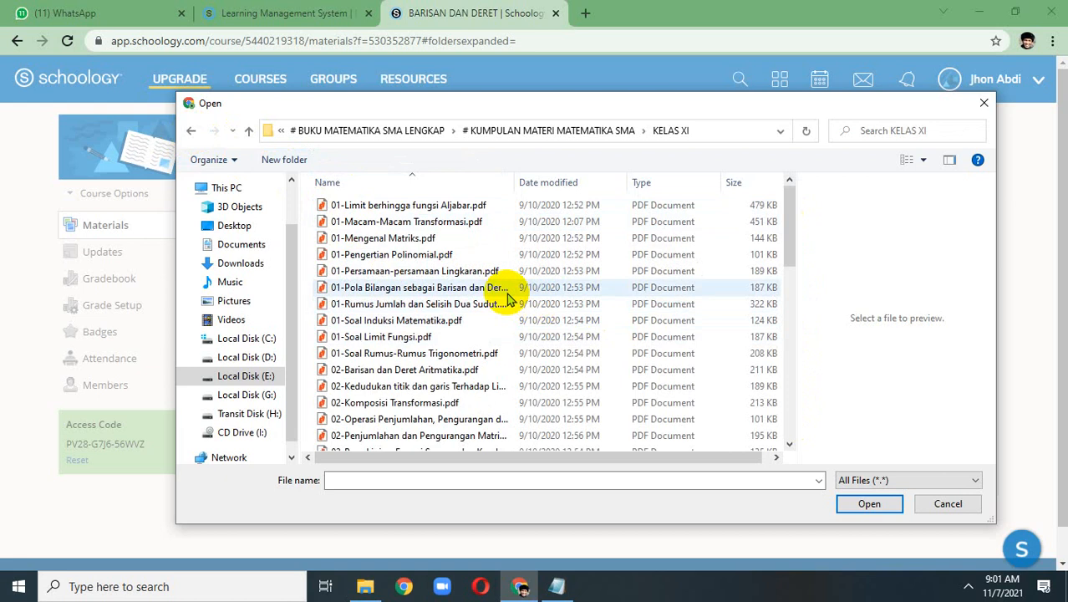
{"action": "left_click", "coordinate": [398, 289]}
{"action": "left_click", "coordinate": [855, 506]}
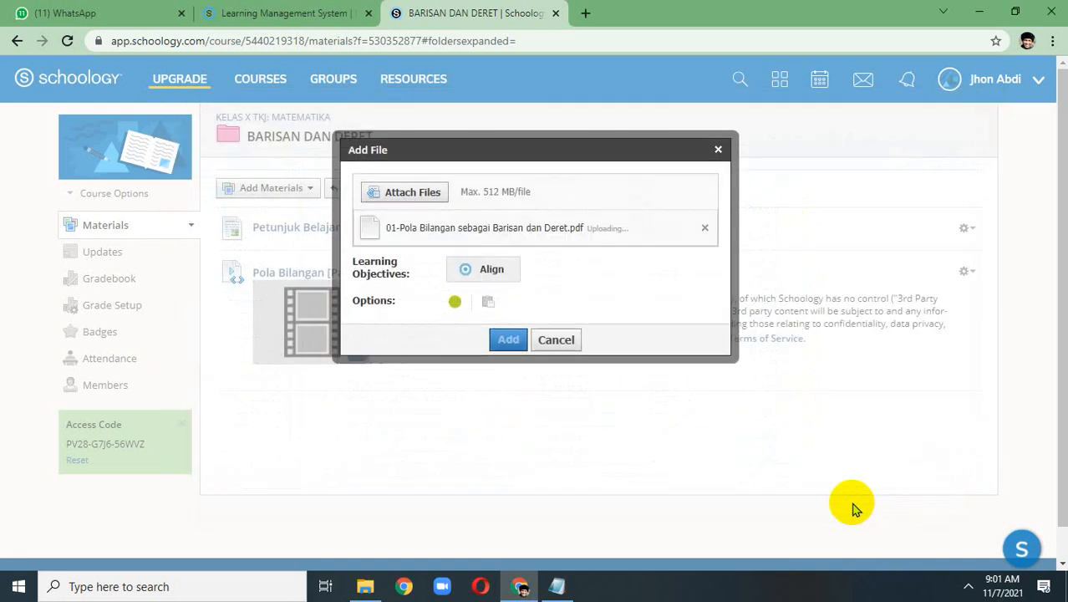
Post the 01-Pola Bilangan PDF to the folder and open its 7-page viewer
{"action": "left_click", "coordinate": [507, 339]}
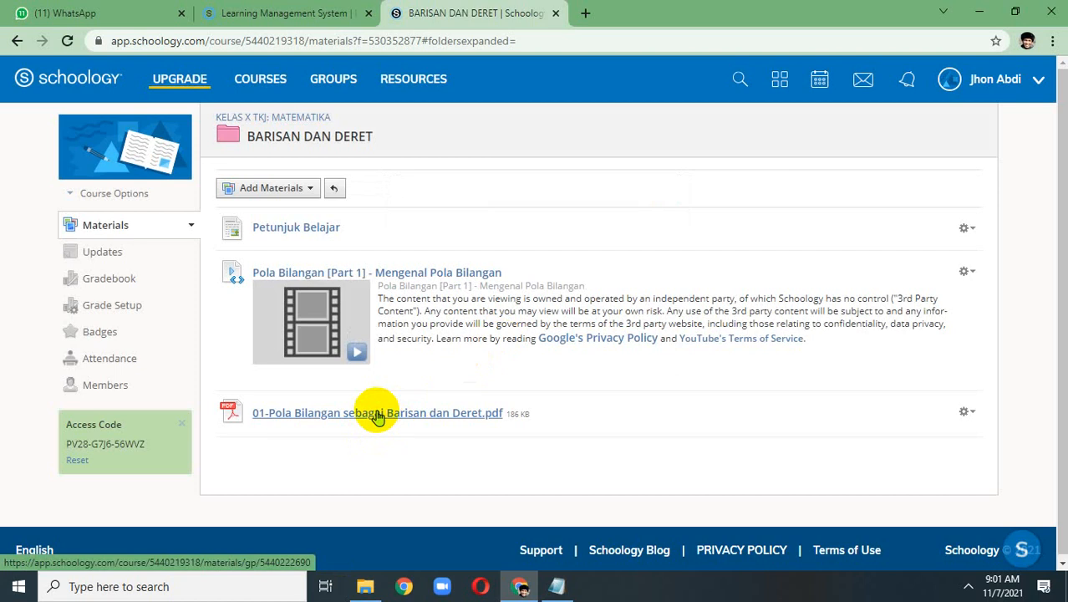
{"action": "left_click", "coordinate": [377, 416]}
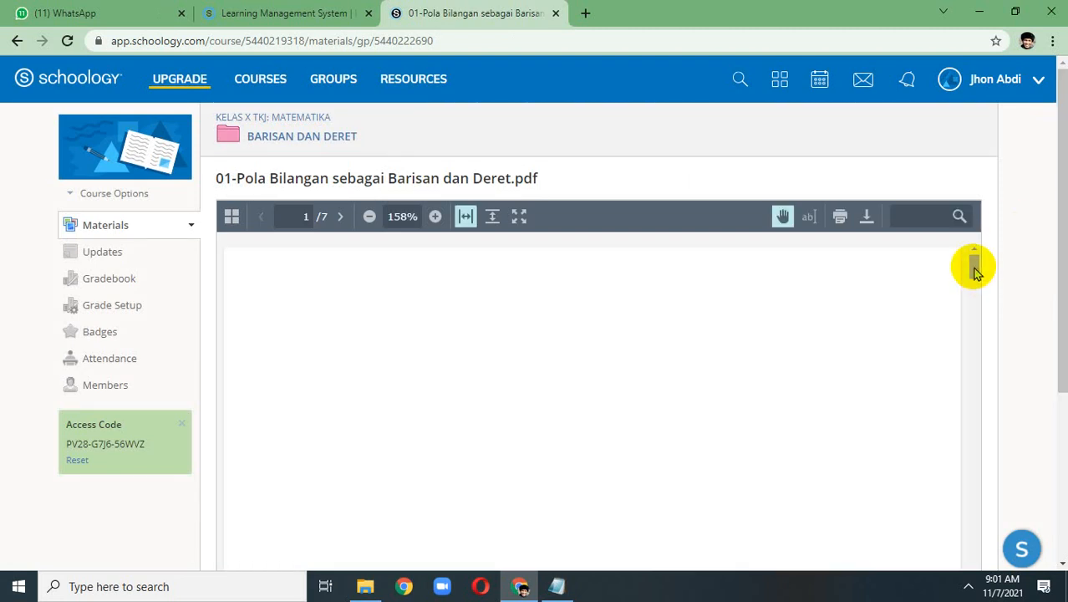
{"action": "mouse_move", "coordinate": [972, 264]}
{"action": "left_mouse_down"}
{"action": "mouse_move", "coordinate": [978, 394]}
{"action": "mouse_move", "coordinate": [978, 258]}
{"action": "left_mouse_up"}
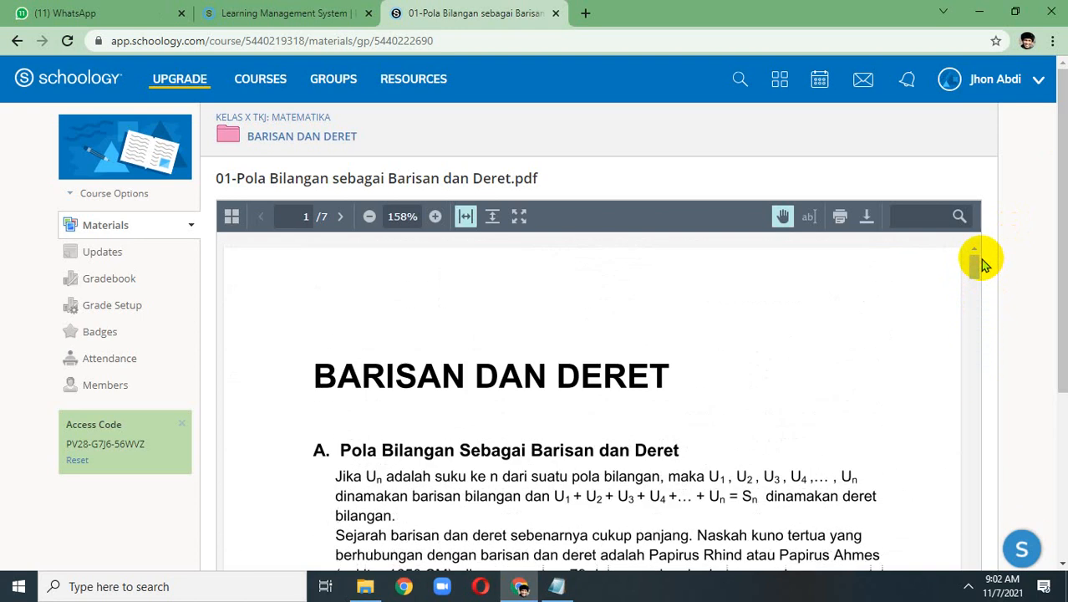
{"action": "left_click", "coordinate": [324, 140]}
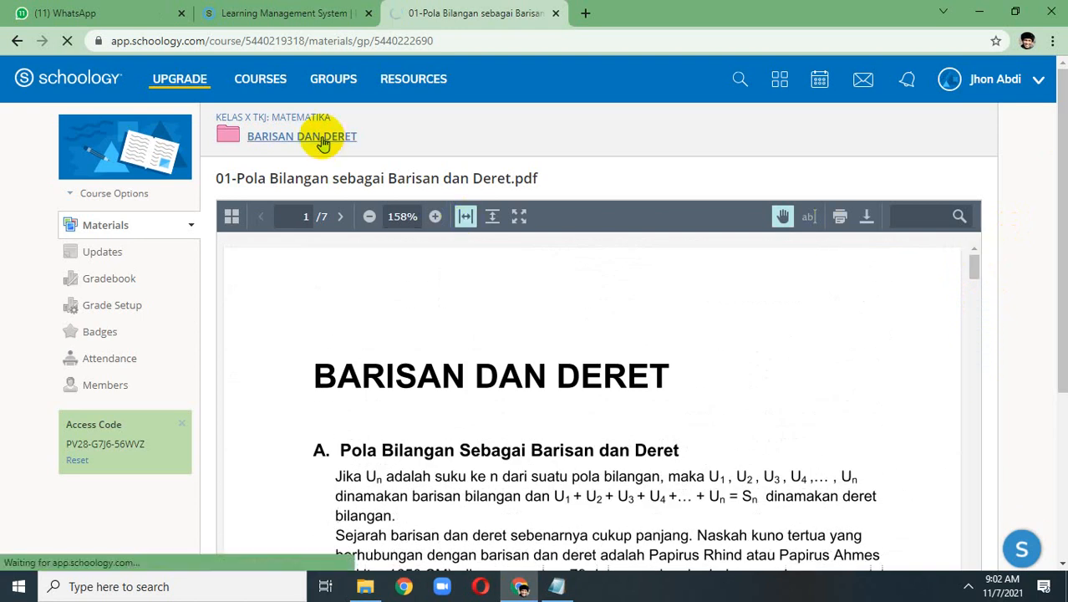
{"action": "left_click", "coordinate": [585, 15]}
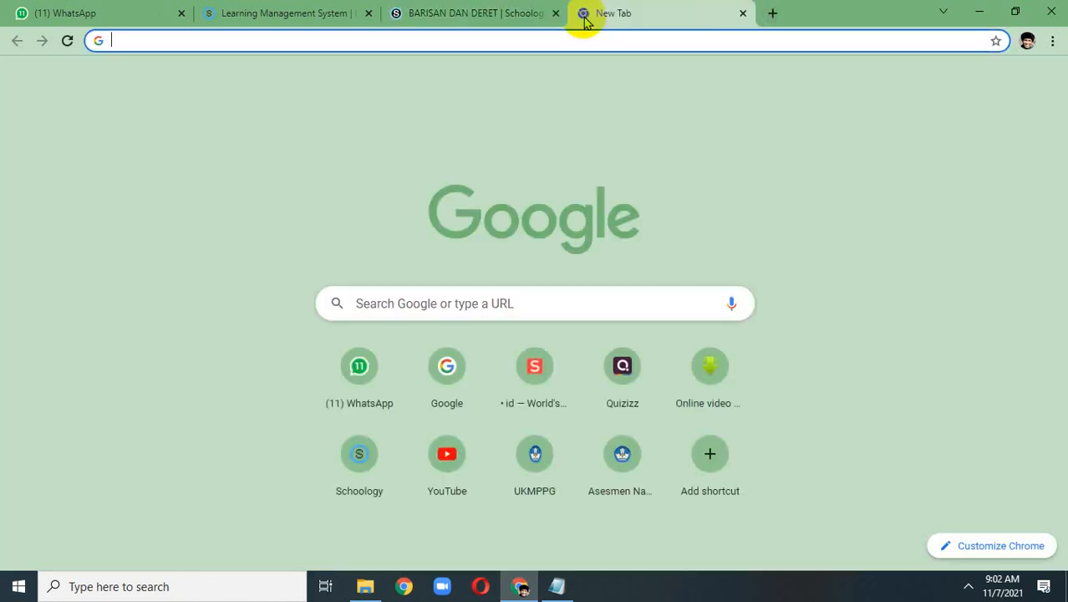
Search Google for 'pola bilangan' in a new tab
{"action": "type", "text": "pola bilang"}
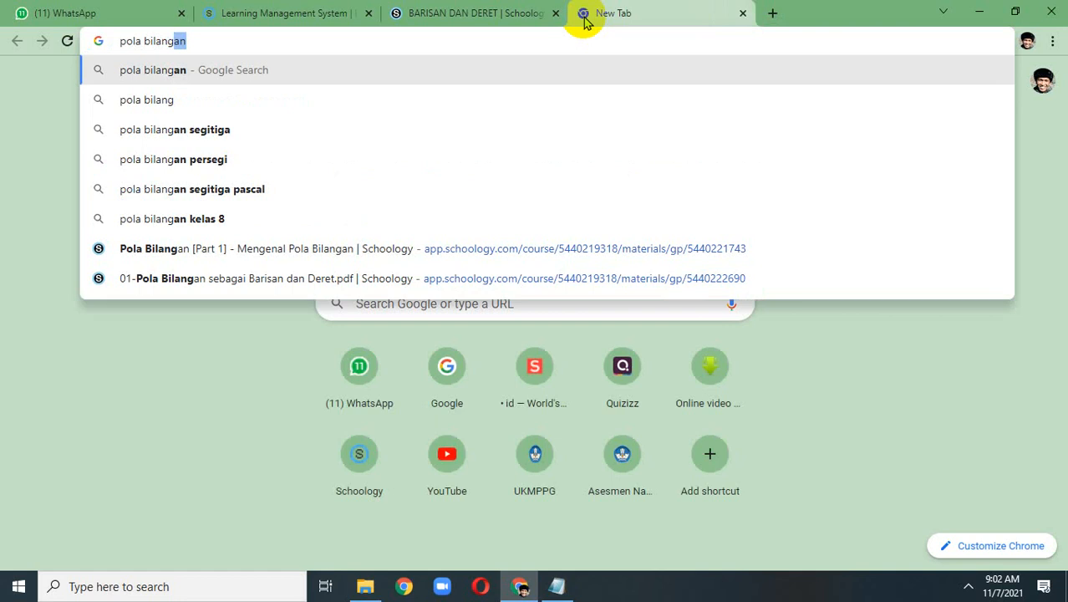
{"action": "left_click", "coordinate": [212, 73]}
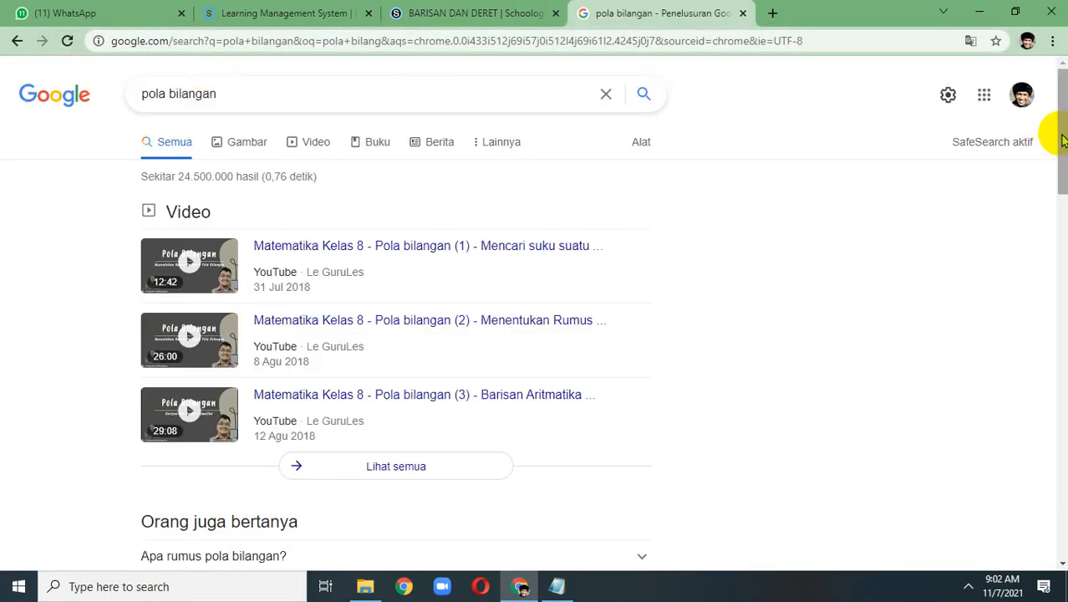
{"action": "left_click_drag", "start_coordinate": [1061, 140], "coordinate": [1062, 263]}
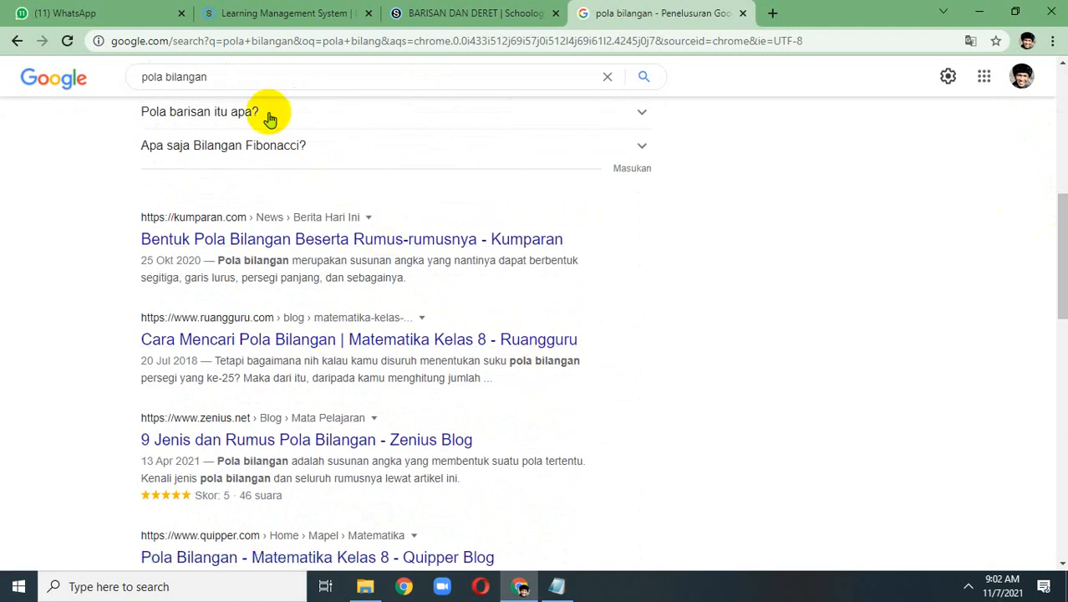
Refine the search to 'pola bilangan kelas xi' and open the MATERI POLA BILANGAN PDF result
{"action": "left_click", "coordinate": [260, 84]}
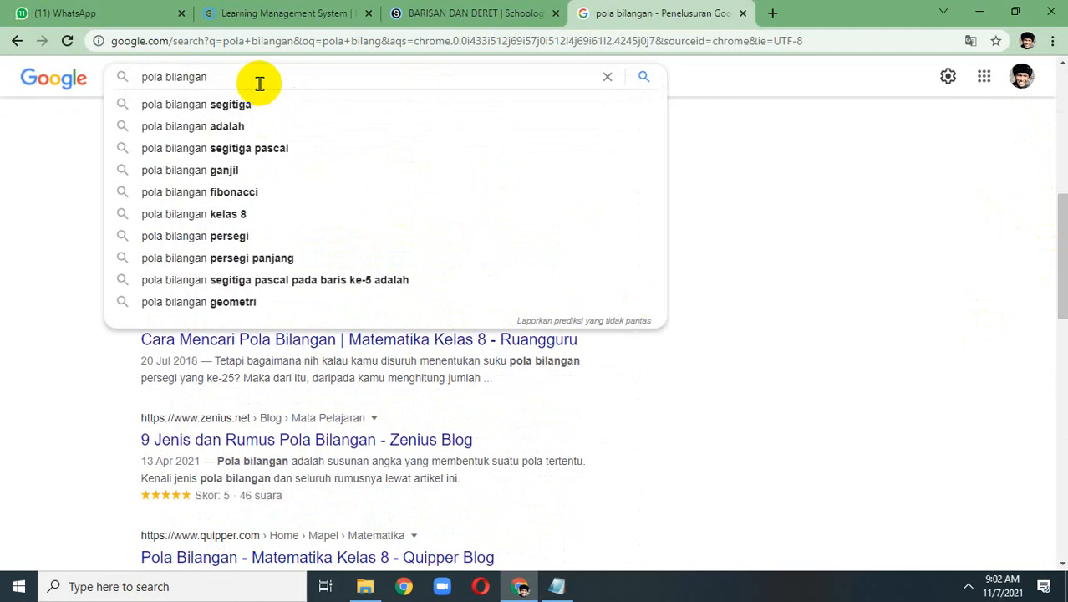
{"action": "type", "text": "kelas xi"}
{"action": "key", "text": "Return"}
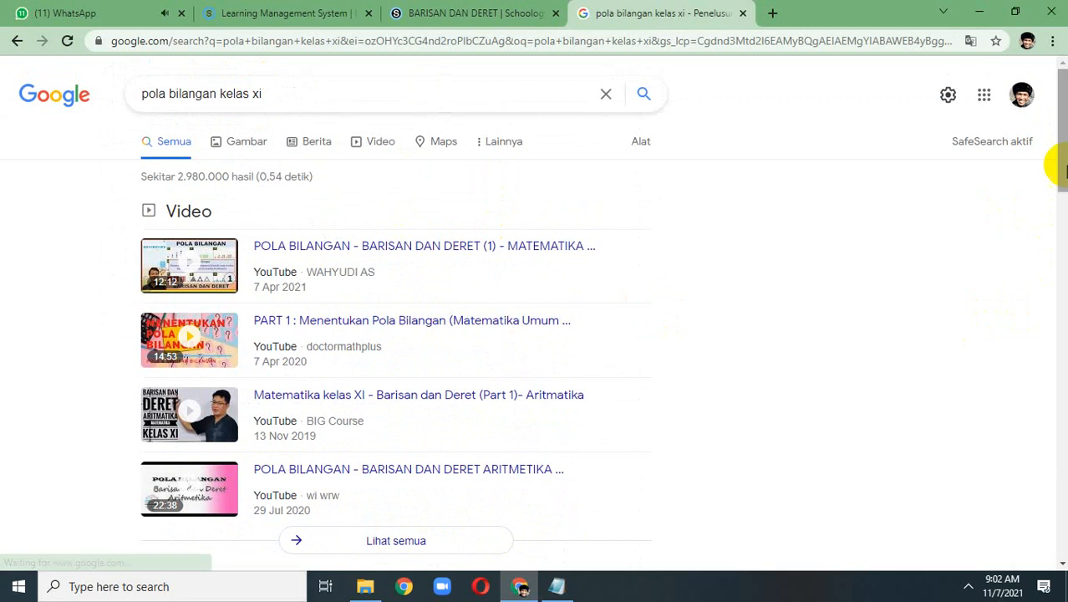
{"action": "left_click_drag", "start_coordinate": [1061, 156], "coordinate": [1061, 224]}
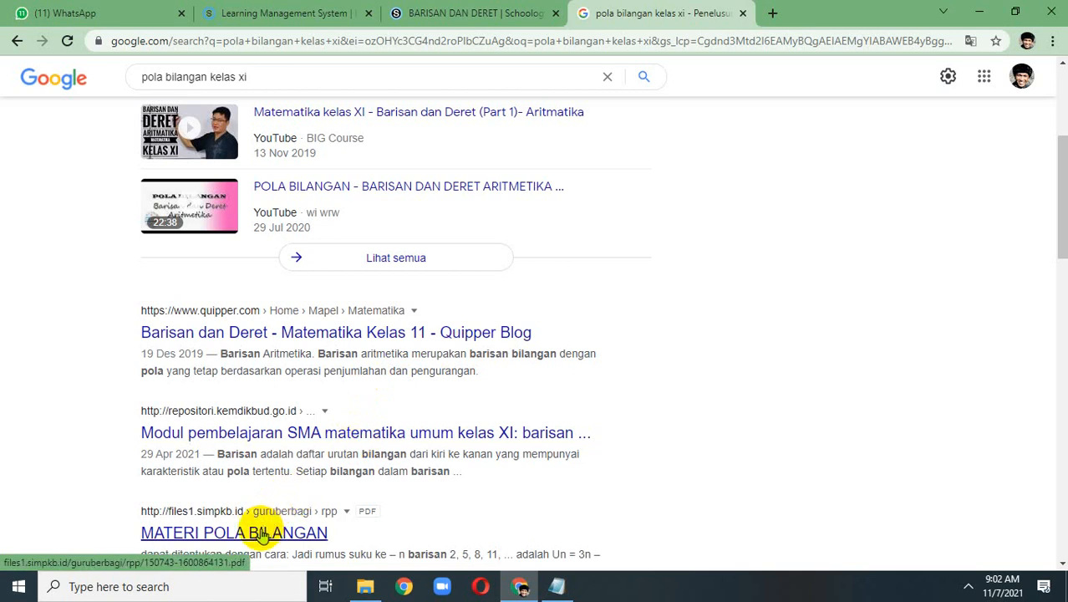
{"action": "scroll", "coordinate": [1052, 240], "scroll_direction": "down", "scroll_amount": 2}
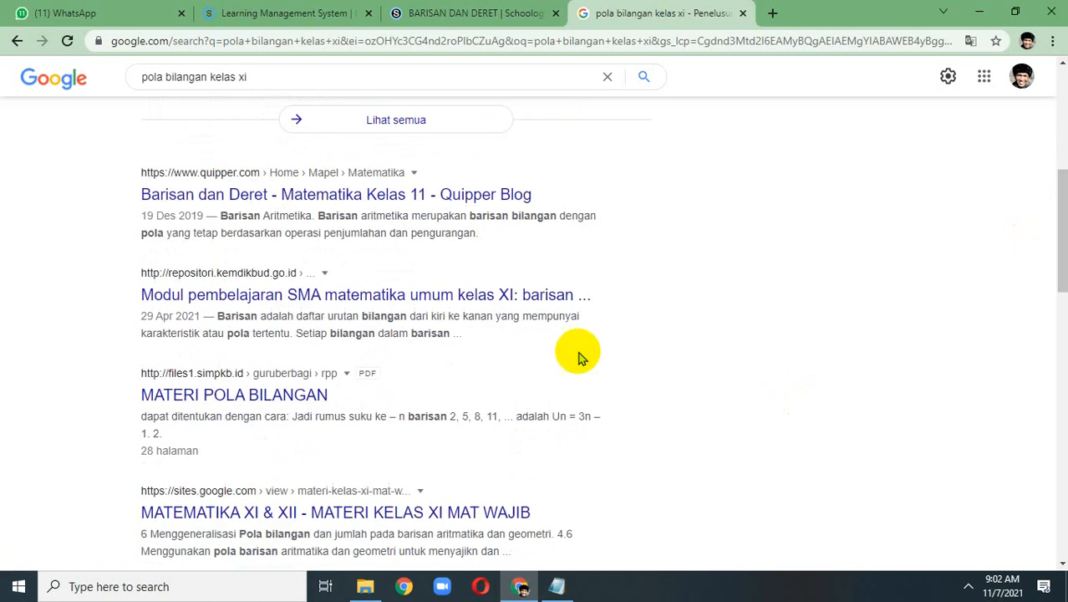
{"action": "left_click", "coordinate": [281, 401]}
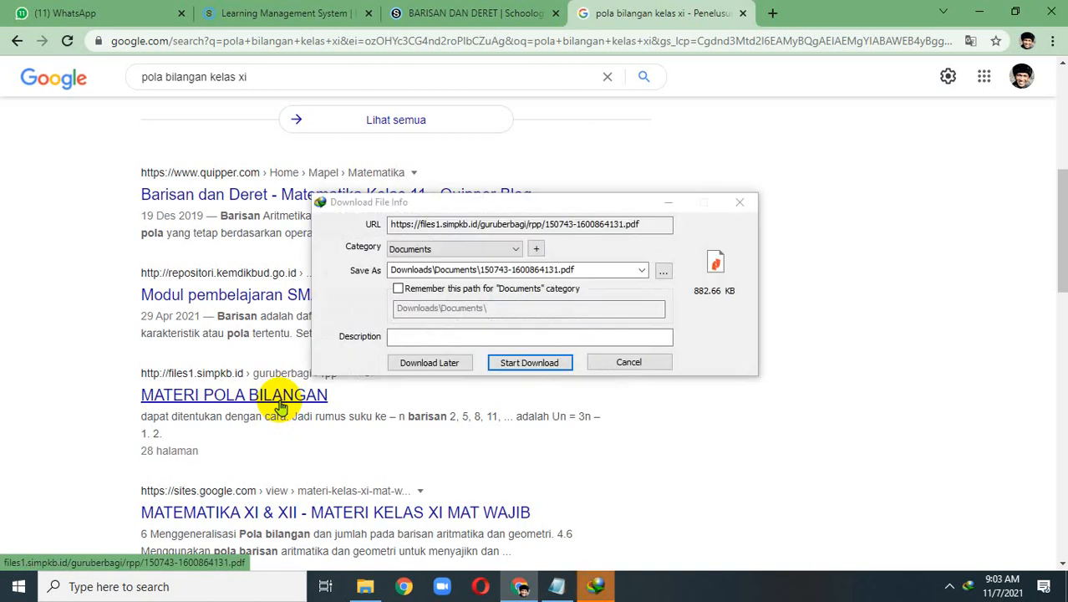
Cancel the IDM PDF download, decline all its prompts, and open the kemdikbud repository result
{"action": "left_click", "coordinate": [684, 249]}
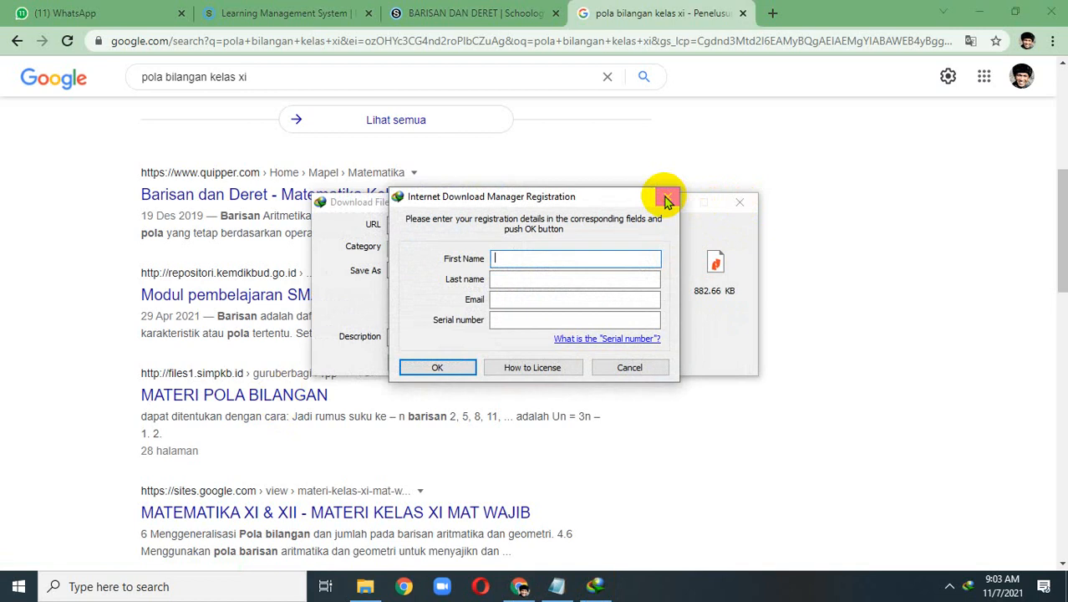
{"action": "left_click", "coordinate": [667, 197]}
{"action": "left_click", "coordinate": [741, 203]}
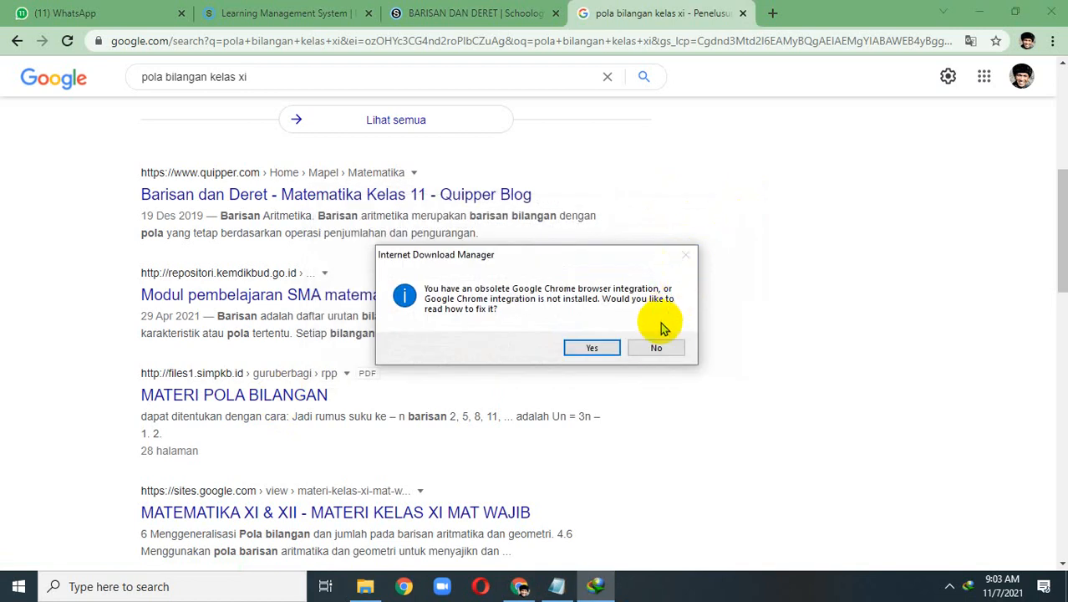
{"action": "left_click", "coordinate": [656, 349]}
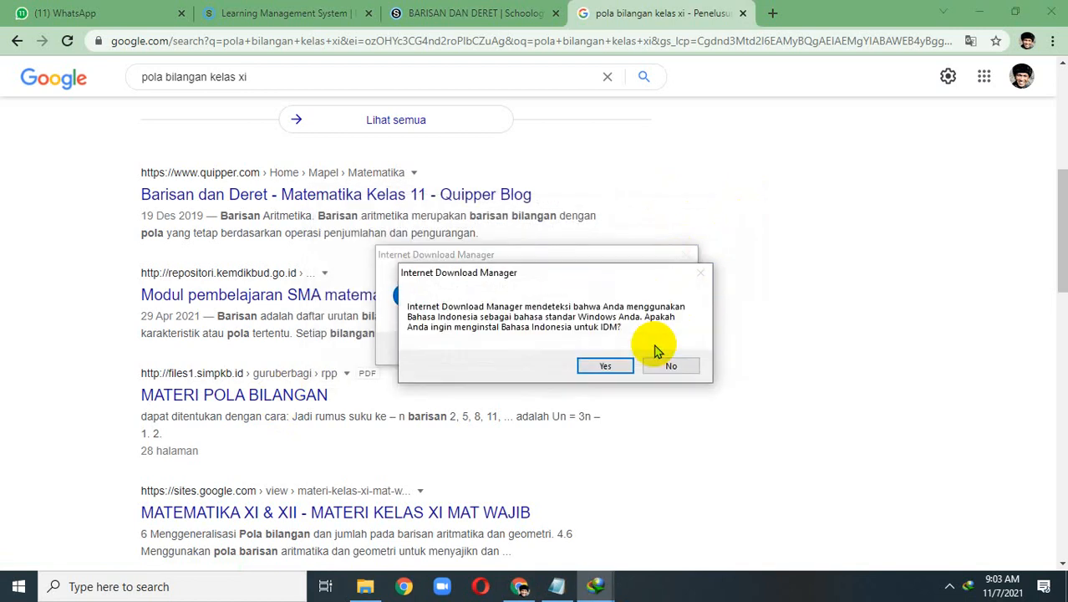
{"action": "left_click", "coordinate": [673, 366]}
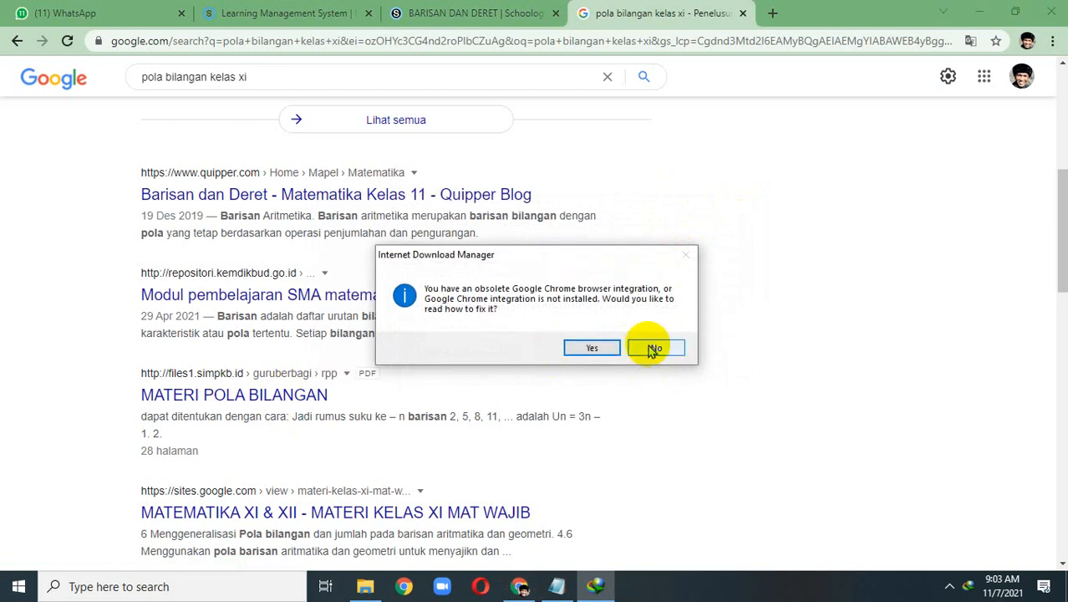
{"action": "left_click", "coordinate": [654, 348]}
{"action": "left_click", "coordinate": [367, 295]}
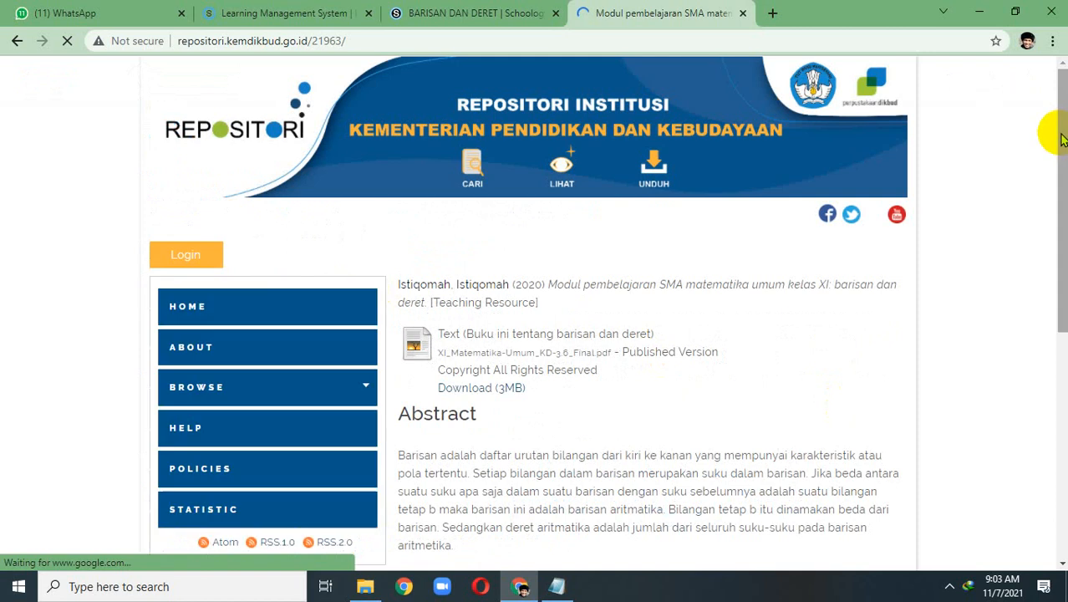
Go back to the search results and open the Quipper Blog 'Barisan dan Deret' article
{"action": "left_click_drag", "start_coordinate": [1061, 138], "coordinate": [1057, 203]}
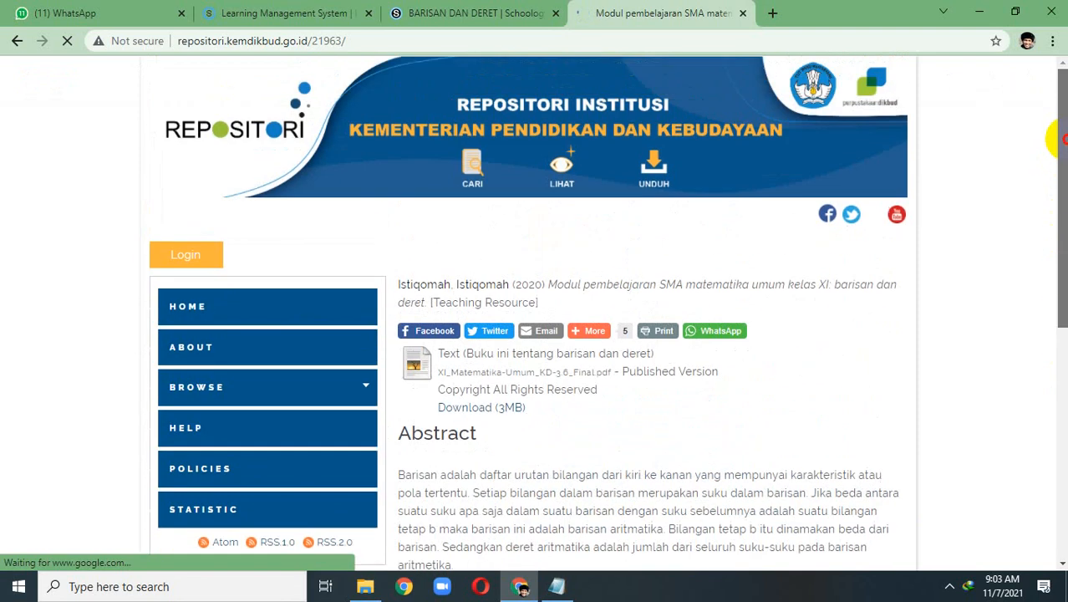
{"action": "left_click", "coordinate": [17, 40]}
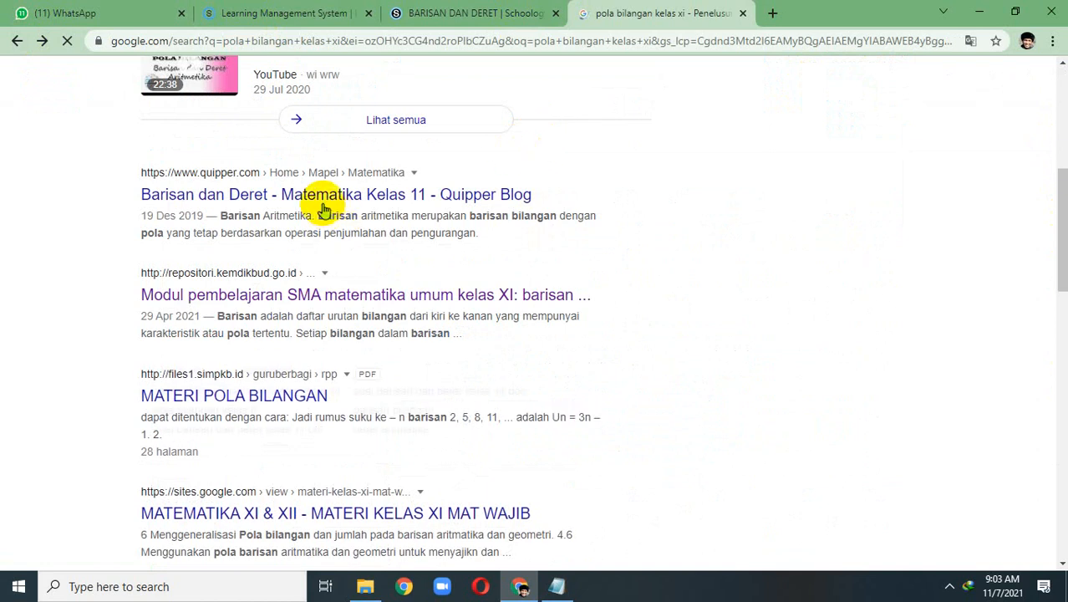
{"action": "left_click", "coordinate": [326, 195]}
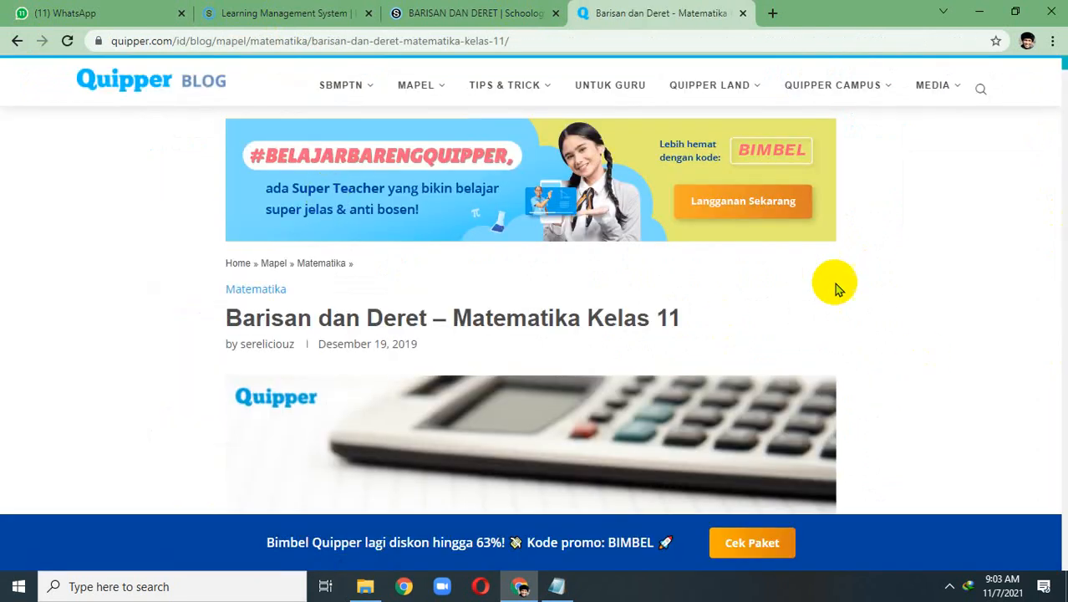
Start a Link material with the copied Quipper article URL and the title 'pola bilangan'
{"action": "left_click", "coordinate": [457, 43]}
{"action": "key", "text": "ctrl+c"}
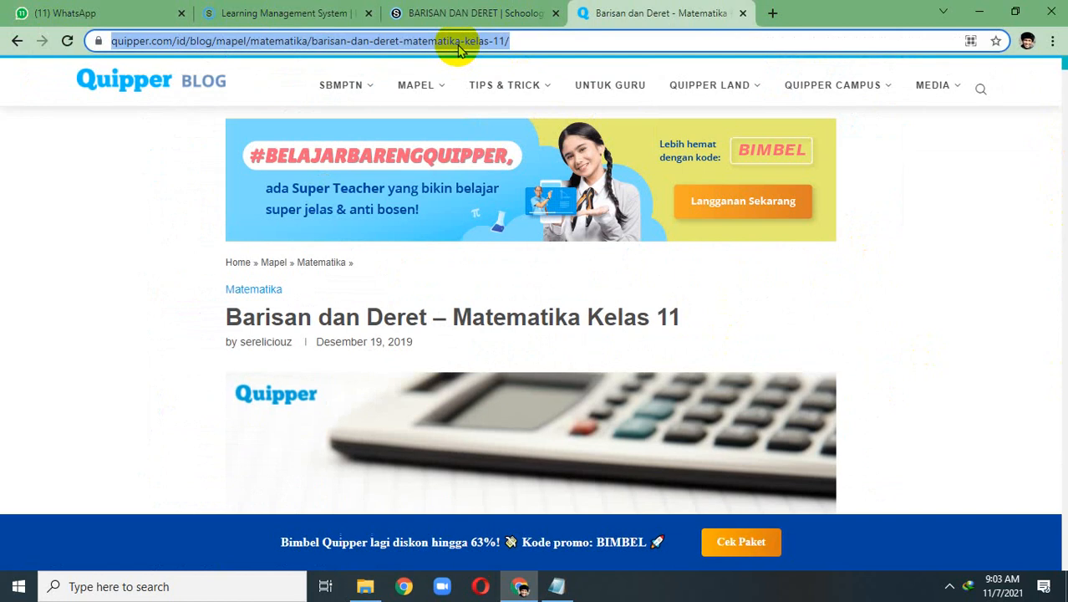
{"action": "left_click", "coordinate": [458, 13]}
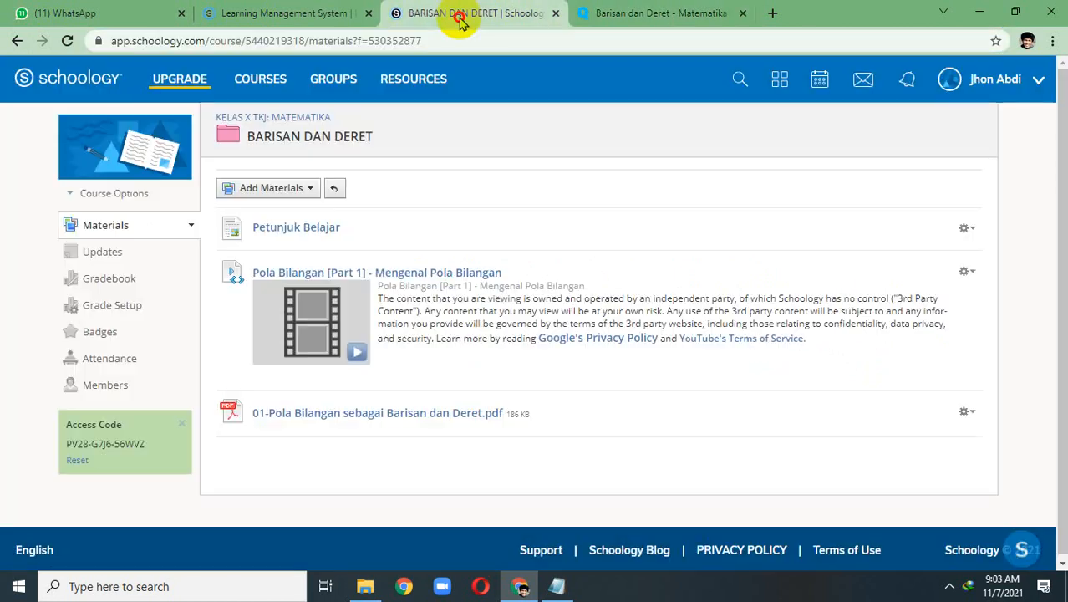
{"action": "left_click", "coordinate": [311, 189]}
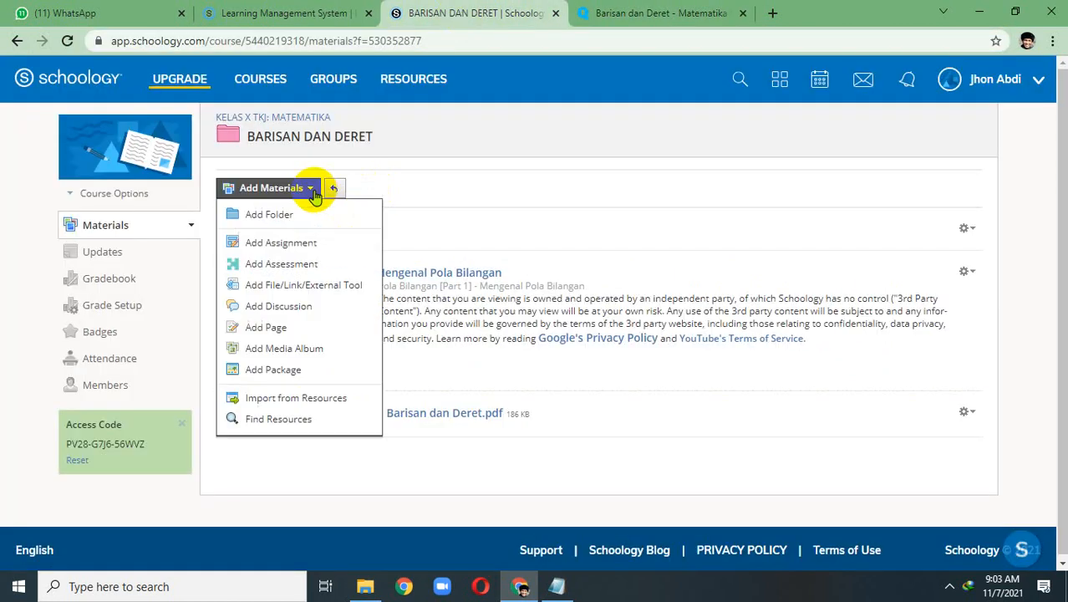
{"action": "left_click", "coordinate": [297, 285]}
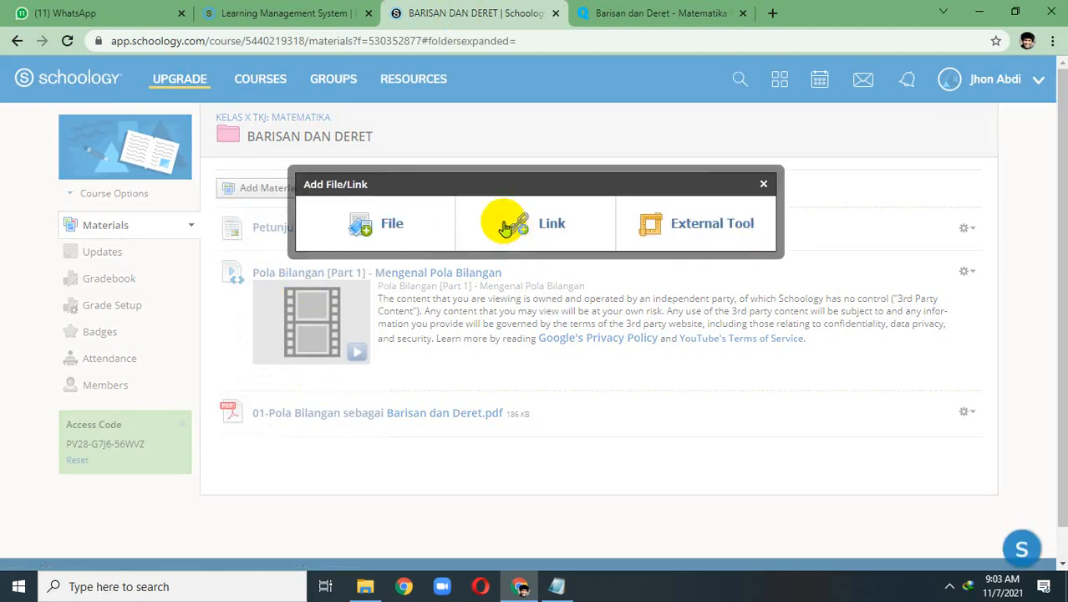
{"action": "left_click", "coordinate": [552, 222]}
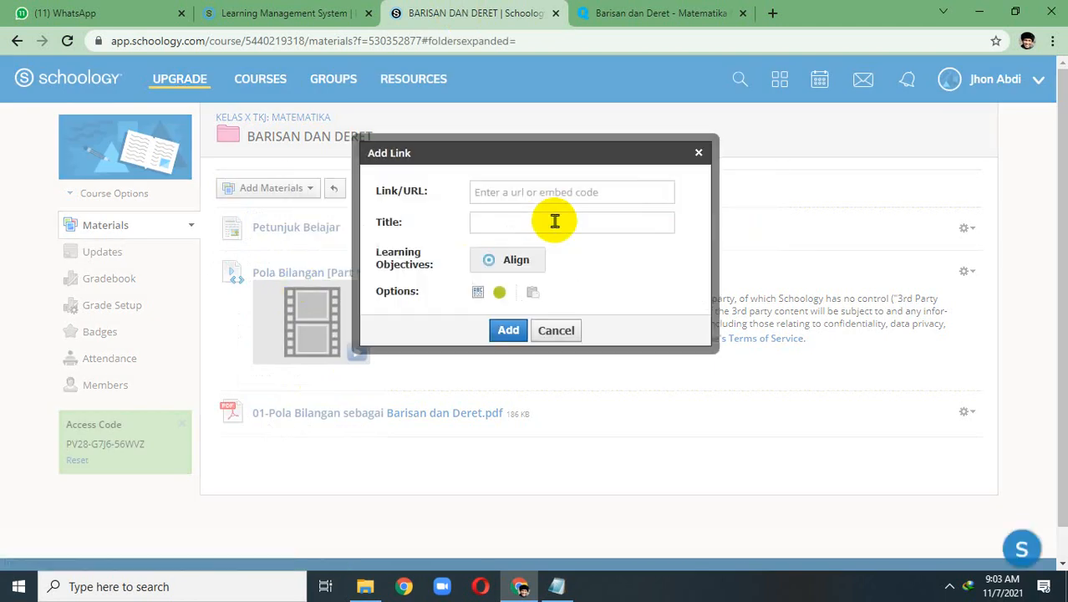
{"action": "left_click", "coordinate": [506, 198]}
{"action": "key", "text": "ctrl+v"}
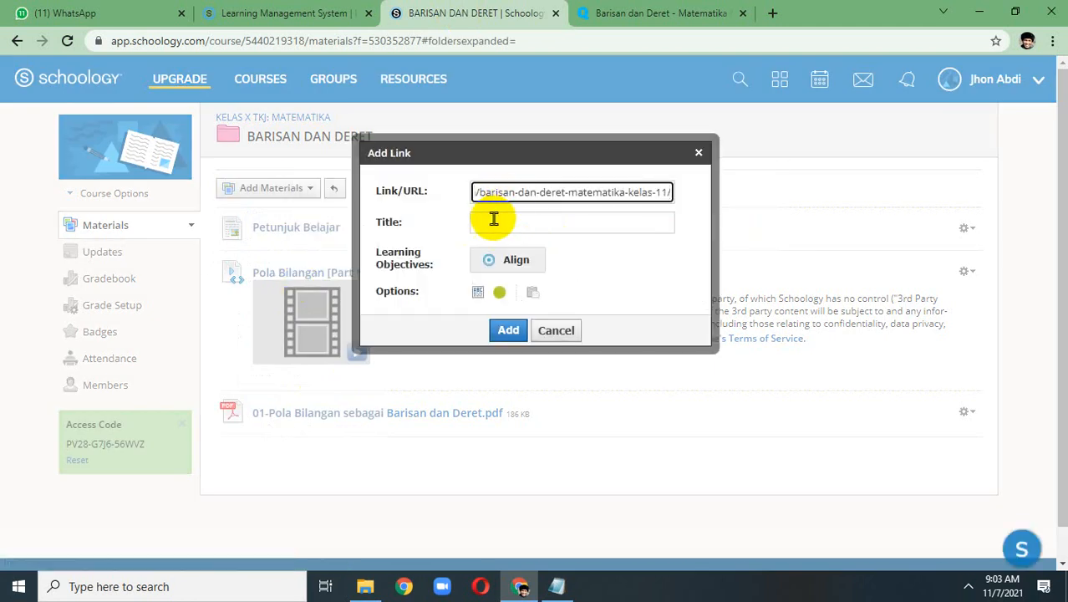
{"action": "left_click", "coordinate": [492, 220]}
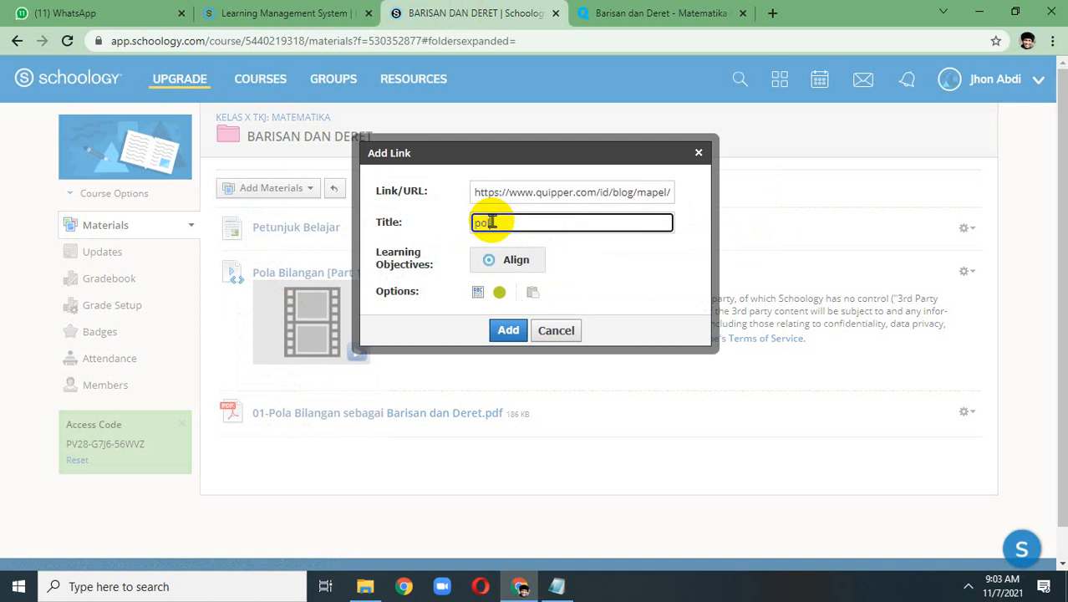
{"action": "type", "text": "pola bilangan"}
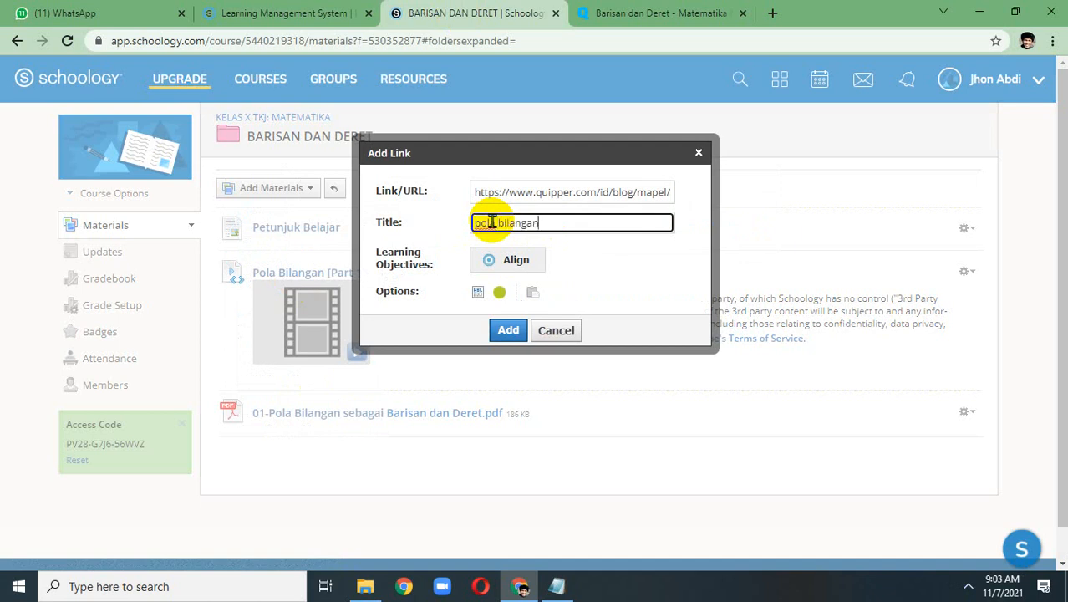
Add the 'pola bilangan' link, bringing the BARISAN DAN DERET folder to four materials
{"action": "left_click", "coordinate": [507, 332]}
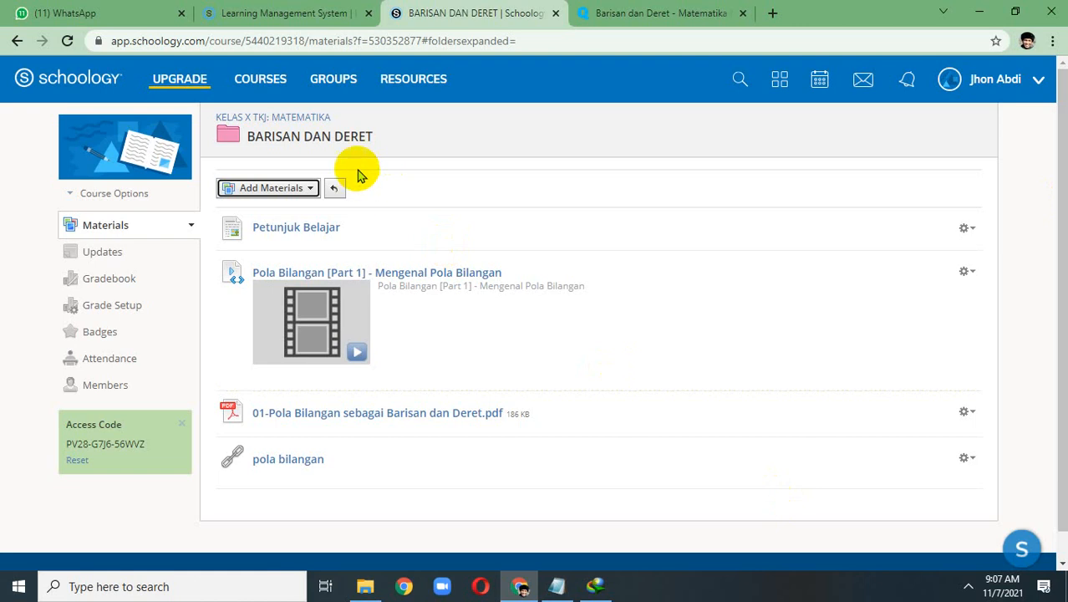
Start a new assessment named Pre Tes, due 11/07/21, with submissions enabled
{"action": "left_click", "coordinate": [312, 191]}
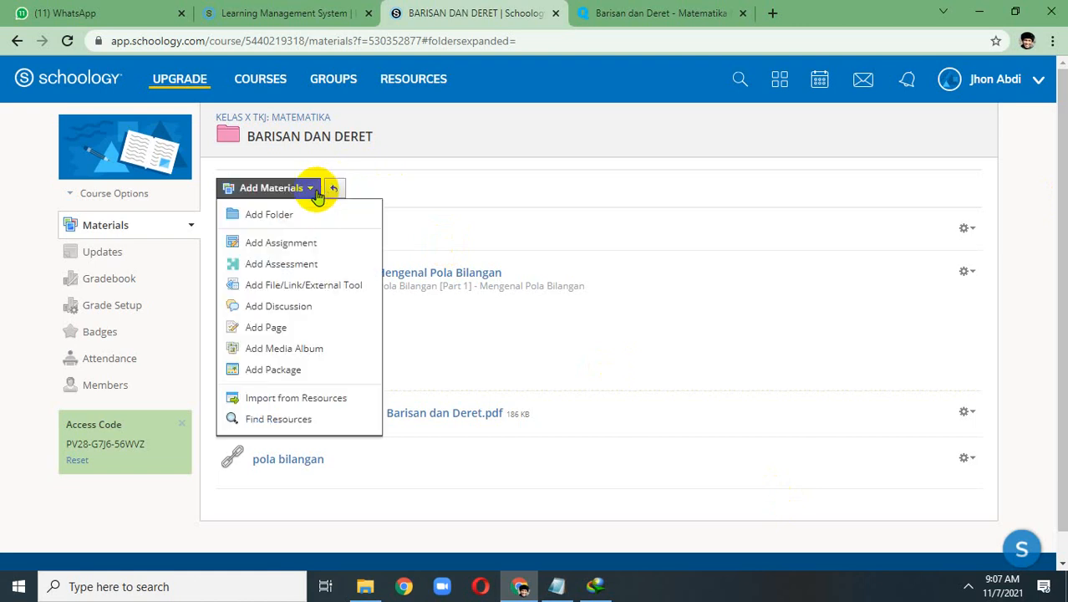
{"action": "left_click", "coordinate": [282, 263]}
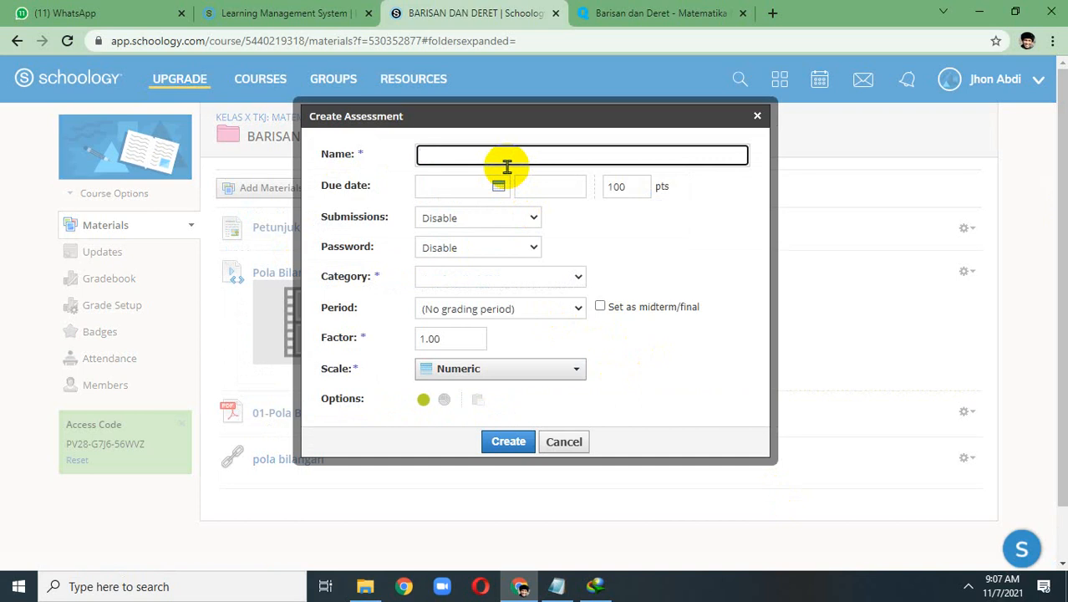
{"action": "type", "text": "re Tes"}
{"action": "left_click", "coordinate": [496, 184]}
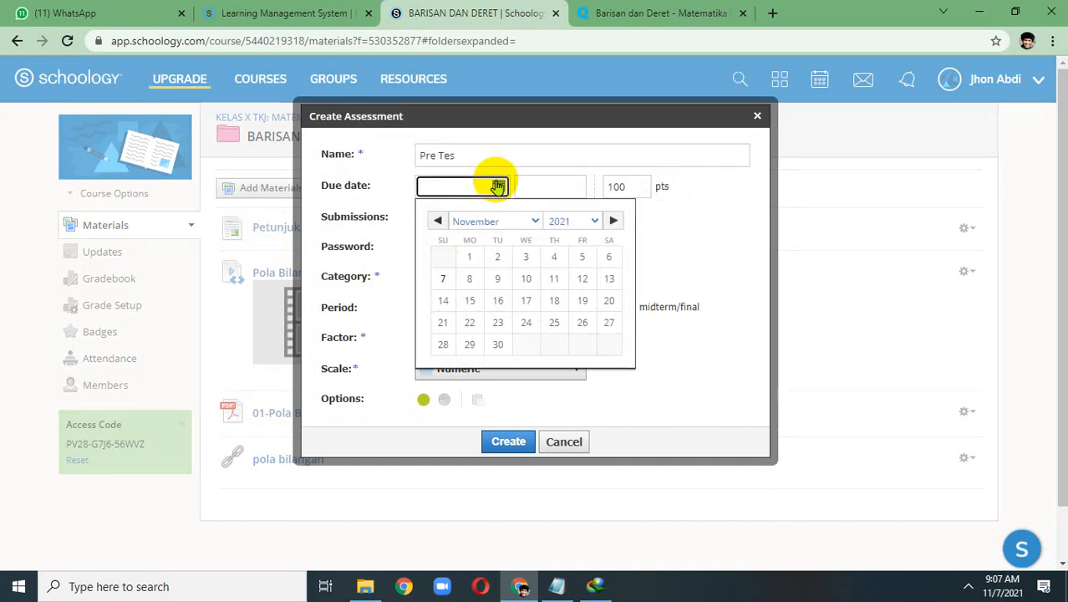
{"action": "left_click", "coordinate": [442, 278]}
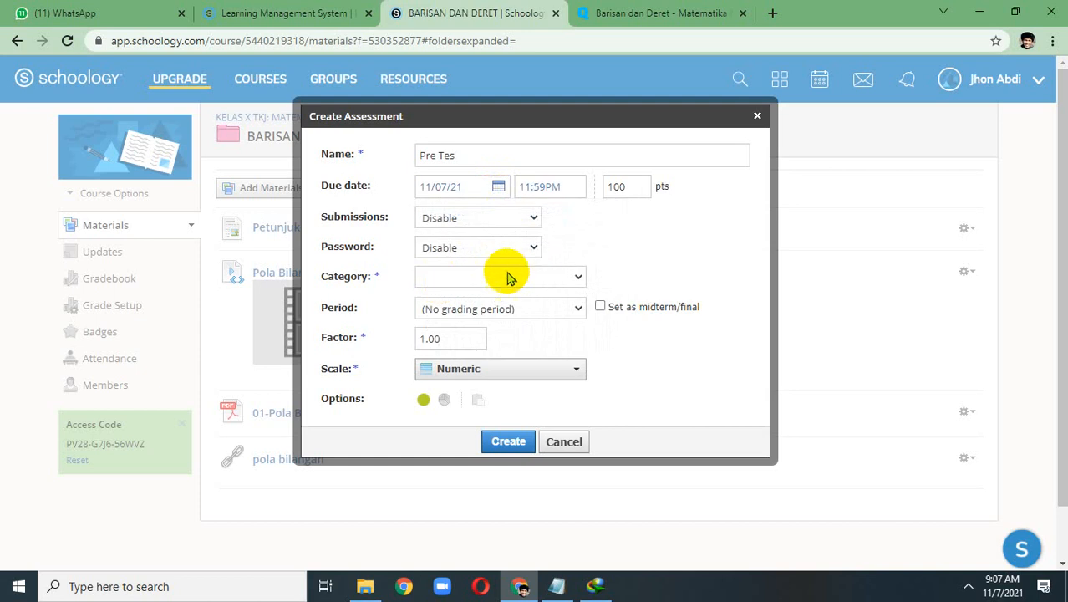
{"action": "left_click", "coordinate": [531, 219]}
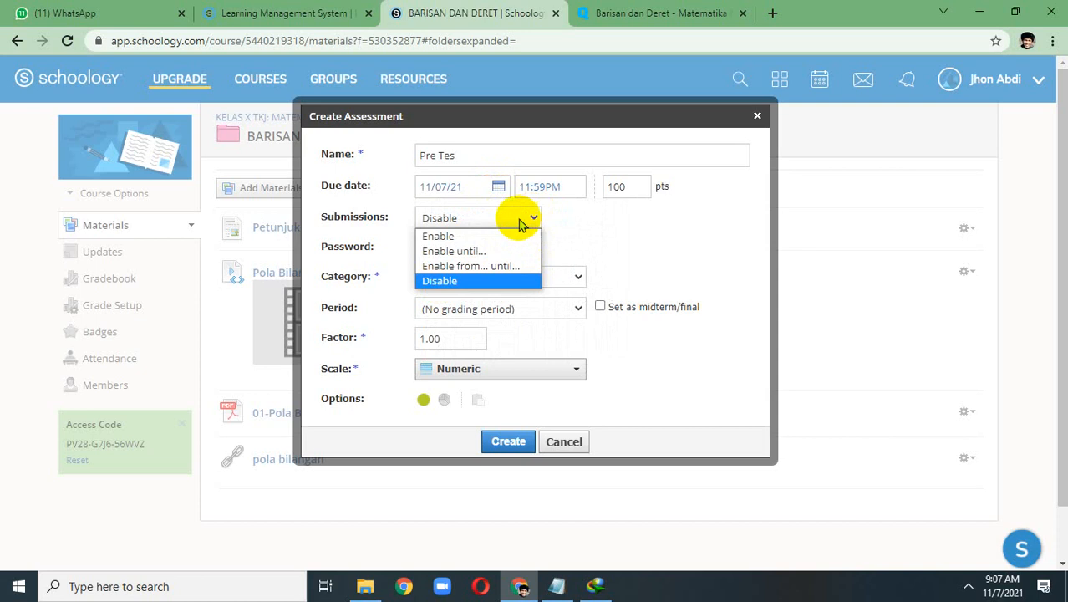
{"action": "left_click", "coordinate": [465, 235]}
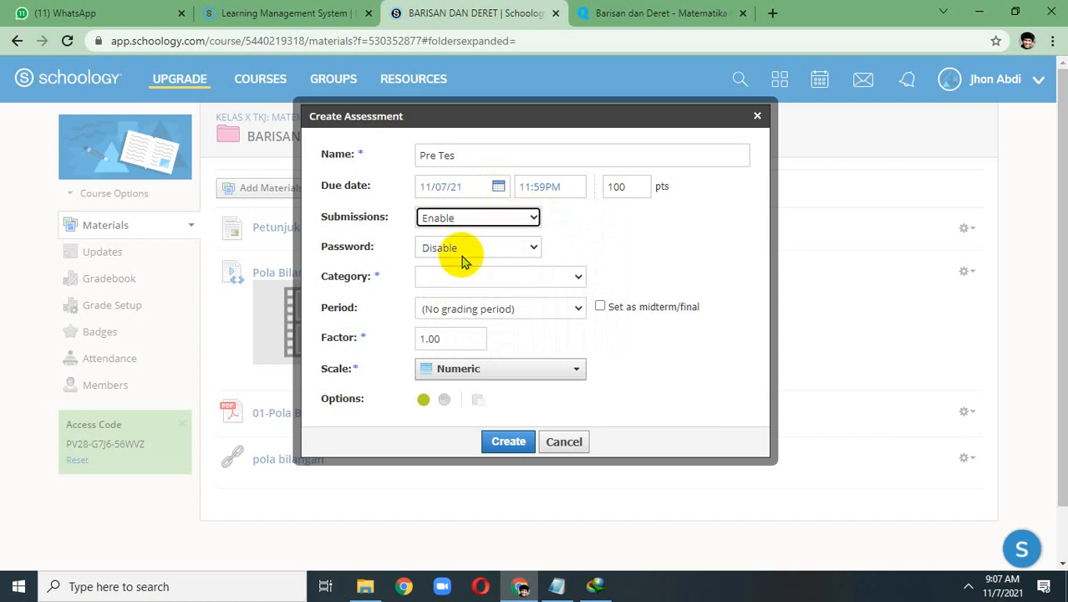
Create the grading category UH, turn on grade statistics, and create the assessment
{"action": "left_click", "coordinate": [497, 279]}
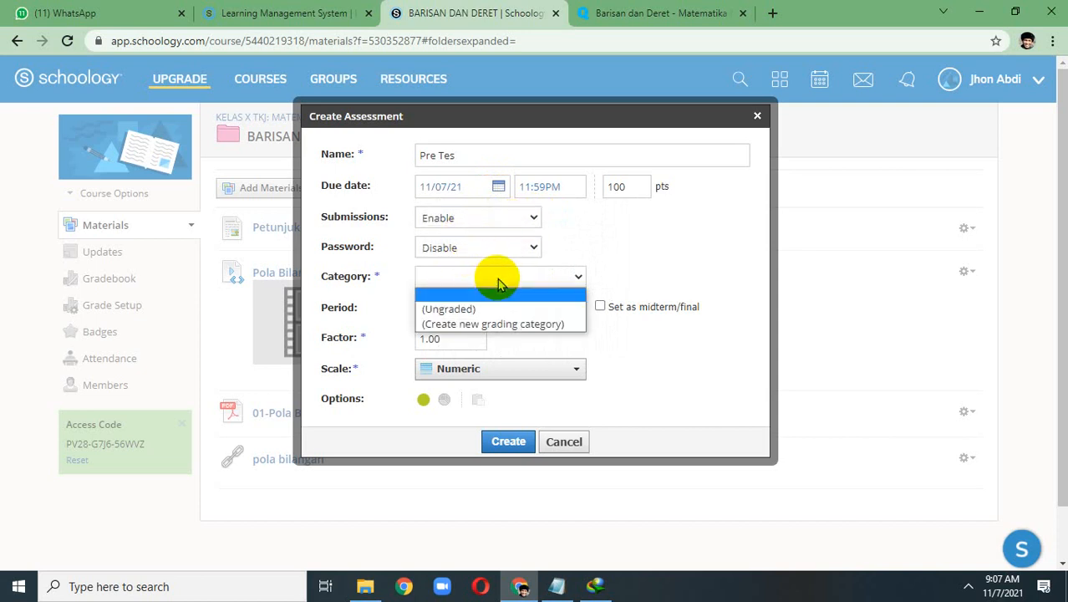
{"action": "left_click", "coordinate": [481, 325]}
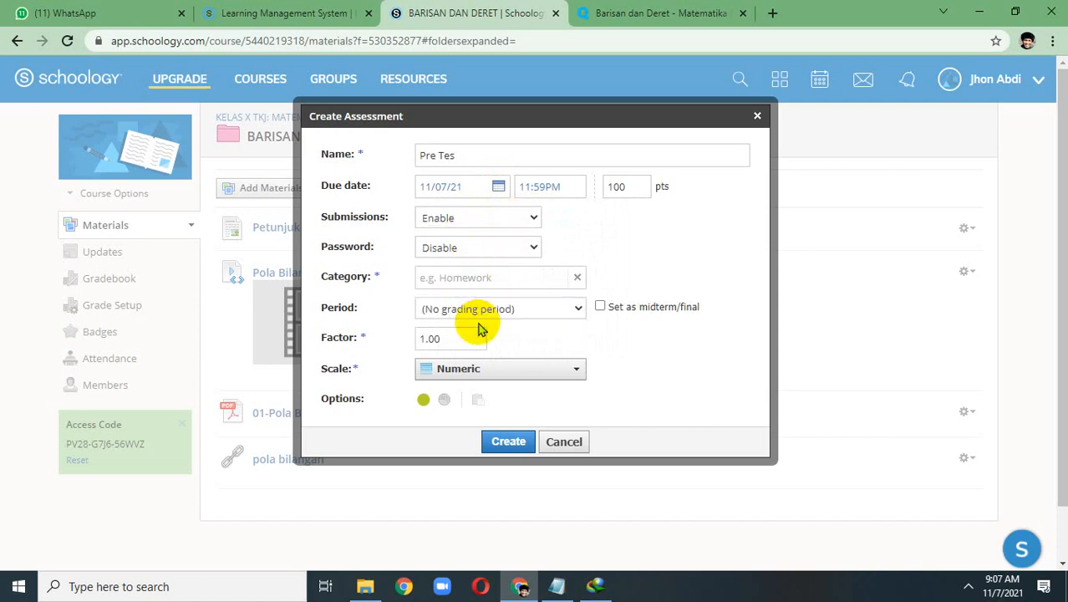
{"action": "left_click", "coordinate": [465, 278]}
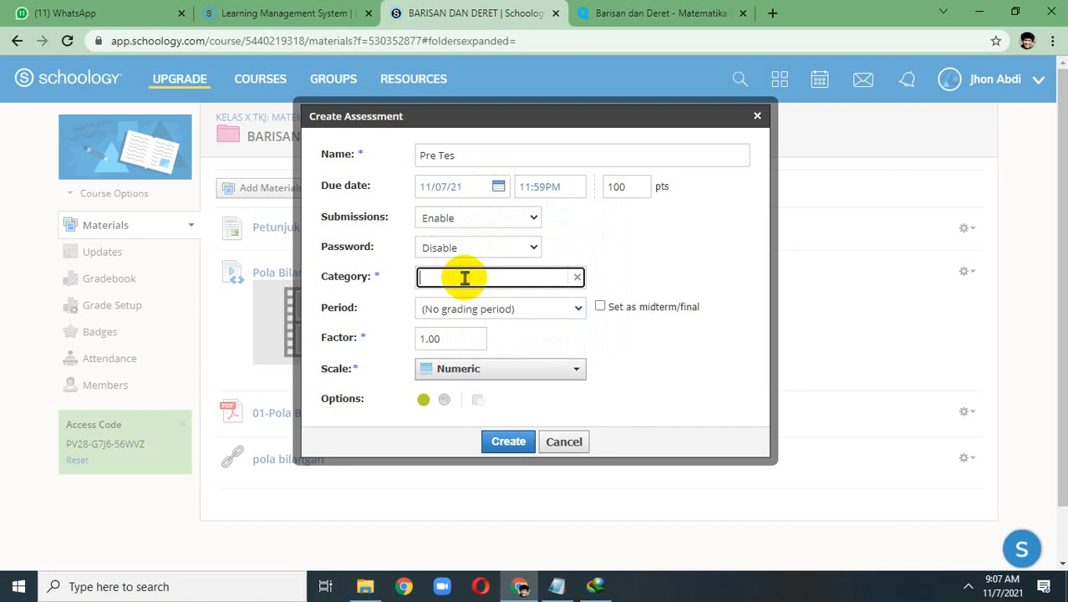
{"action": "left_click", "coordinate": [483, 314]}
{"action": "left_click", "coordinate": [644, 337]}
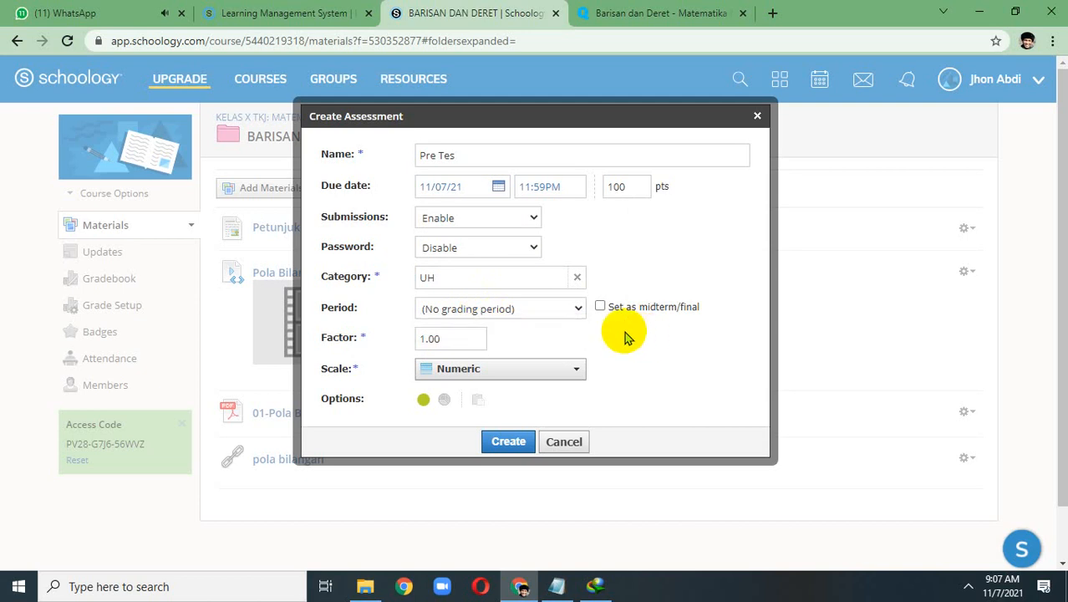
{"action": "left_click", "coordinate": [446, 400]}
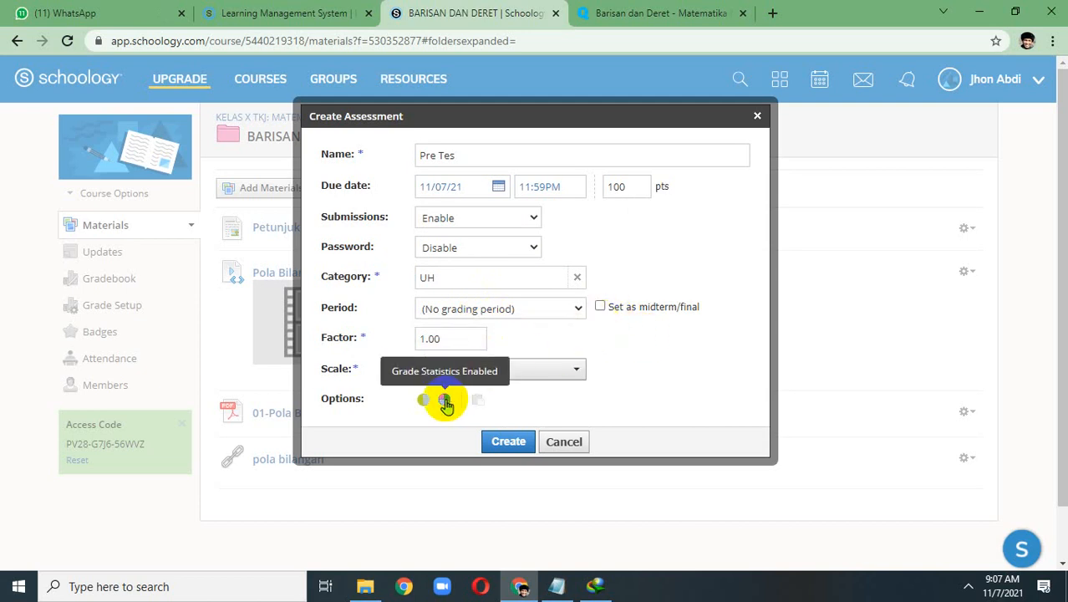
{"action": "left_click", "coordinate": [505, 443]}
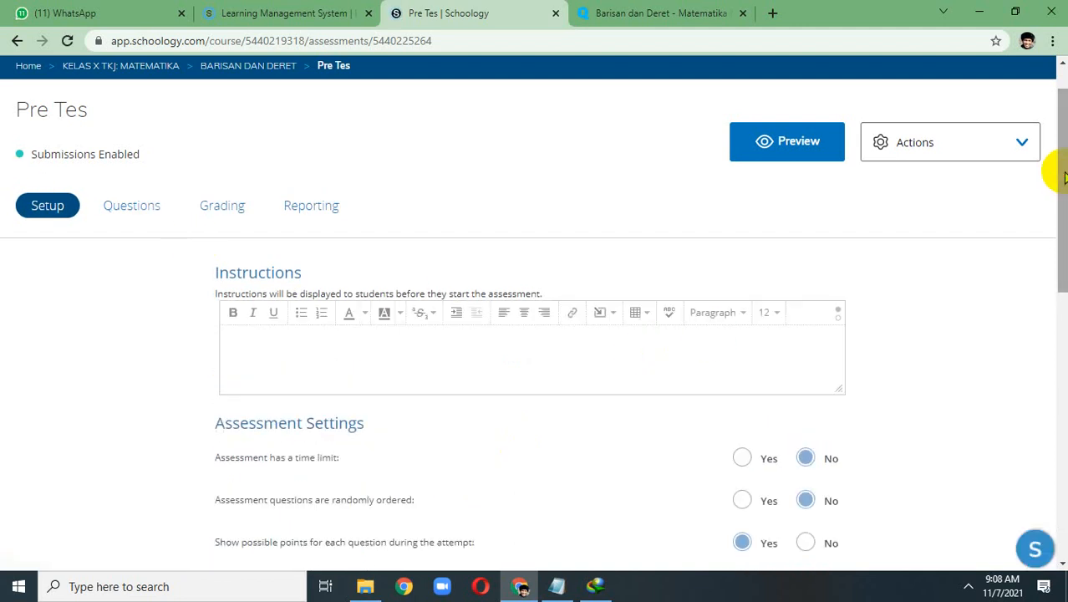
Turn the time limit on with 10 minutes and save the assessment settings
{"action": "left_click_drag", "start_coordinate": [1063, 178], "coordinate": [1061, 284]}
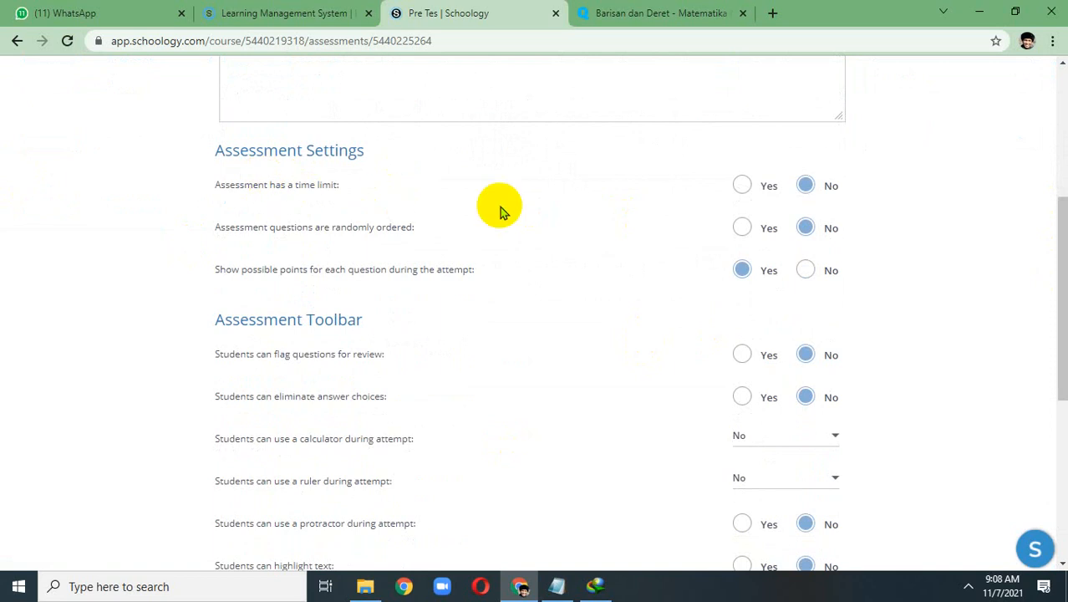
{"action": "left_click", "coordinate": [742, 186]}
{"action": "left_click", "coordinate": [775, 226]}
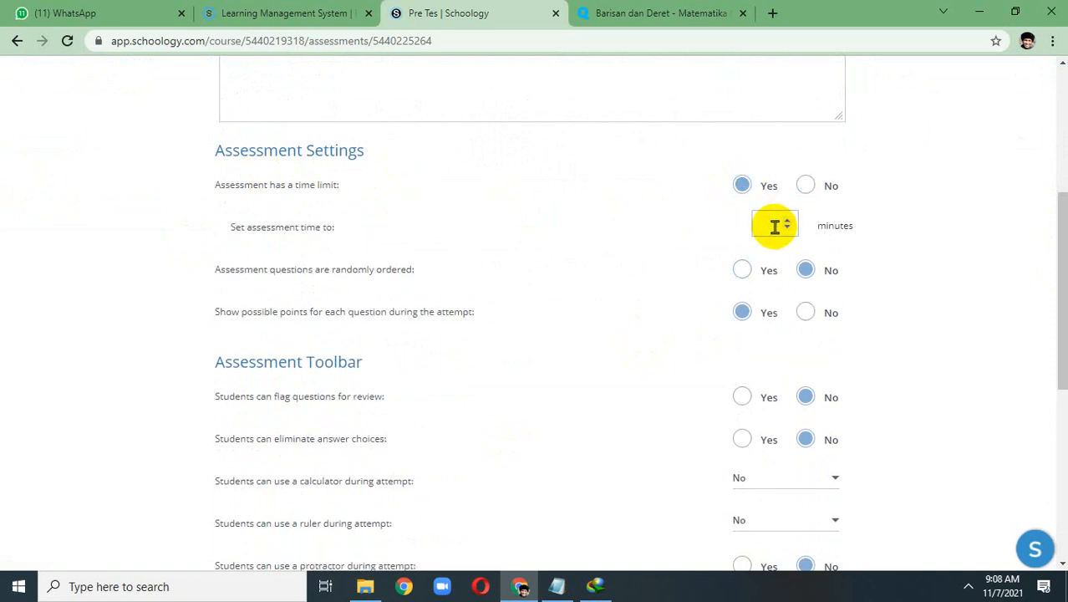
{"action": "type", "text": "10"}
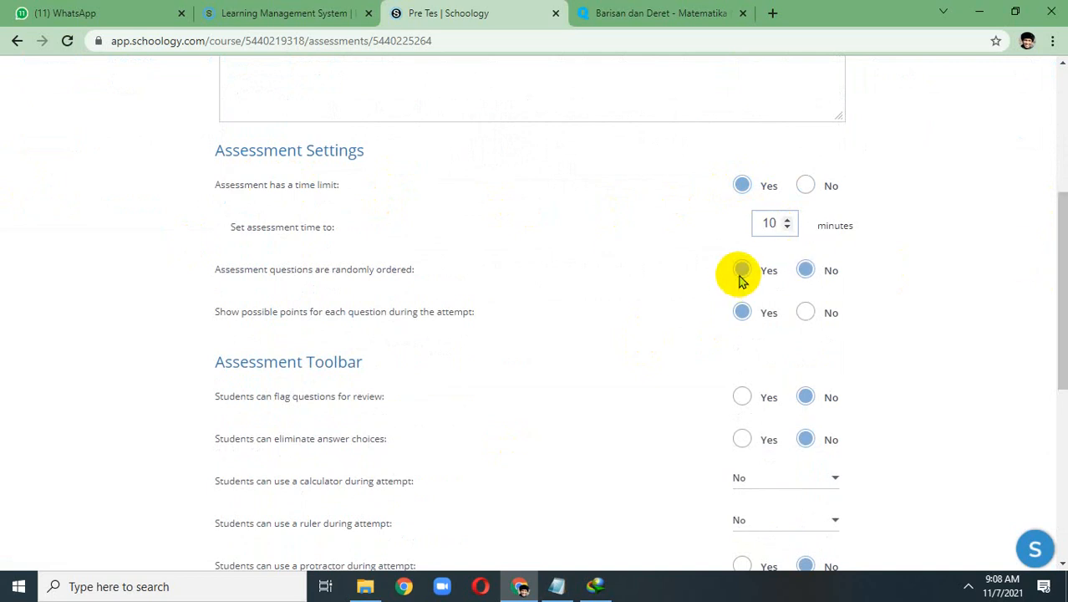
{"action": "left_click_drag", "start_coordinate": [1061, 303], "coordinate": [1061, 470]}
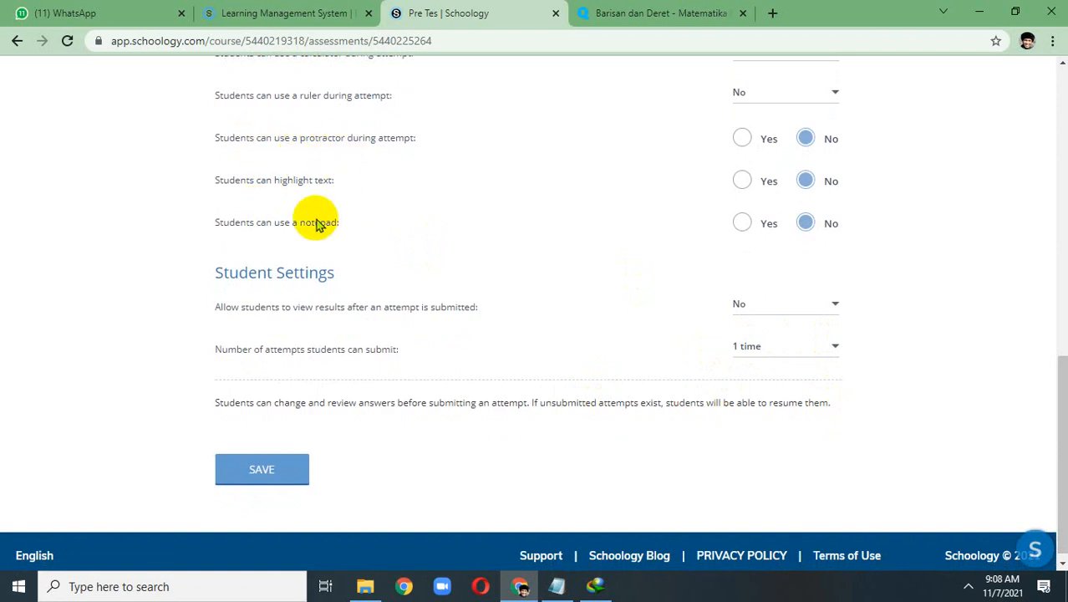
{"action": "left_click", "coordinate": [264, 470]}
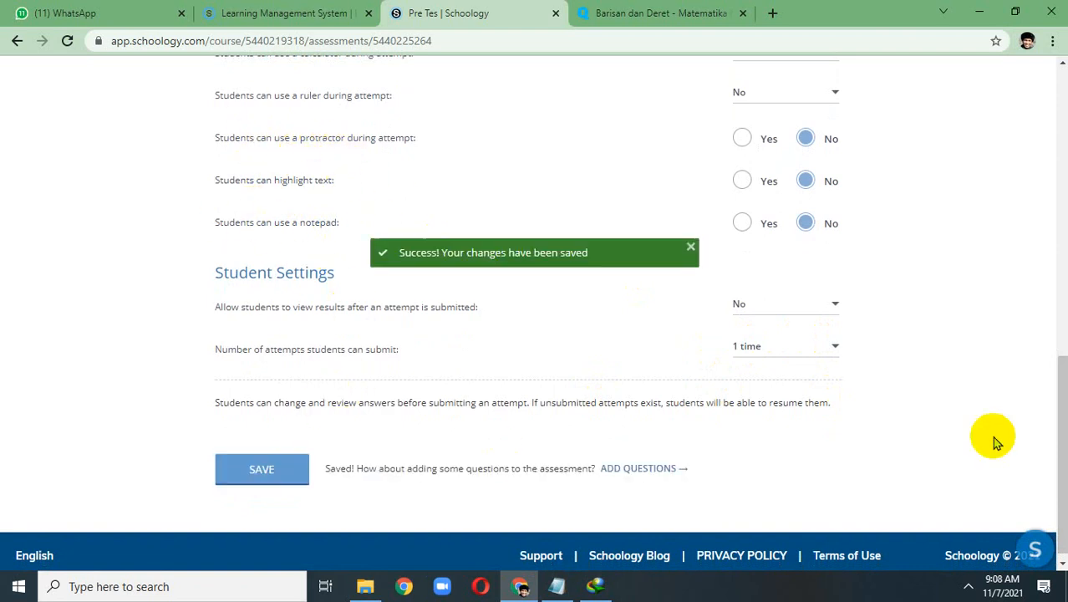
{"action": "left_click_drag", "start_coordinate": [1066, 410], "coordinate": [1064, 157]}
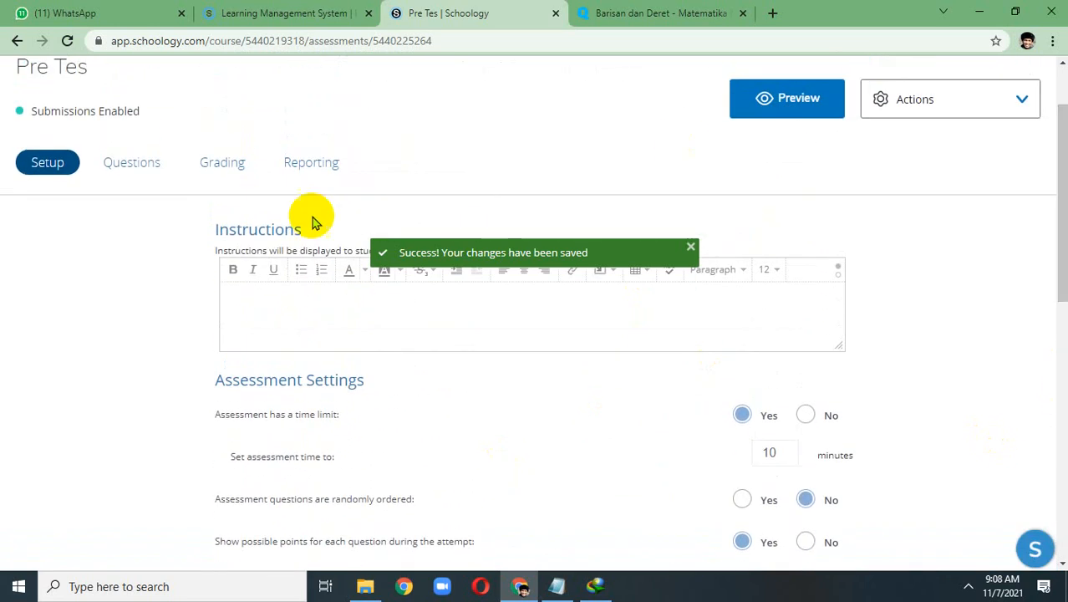
Go to the Questions tab and add a Multiple Choice item
{"action": "left_click", "coordinate": [130, 173]}
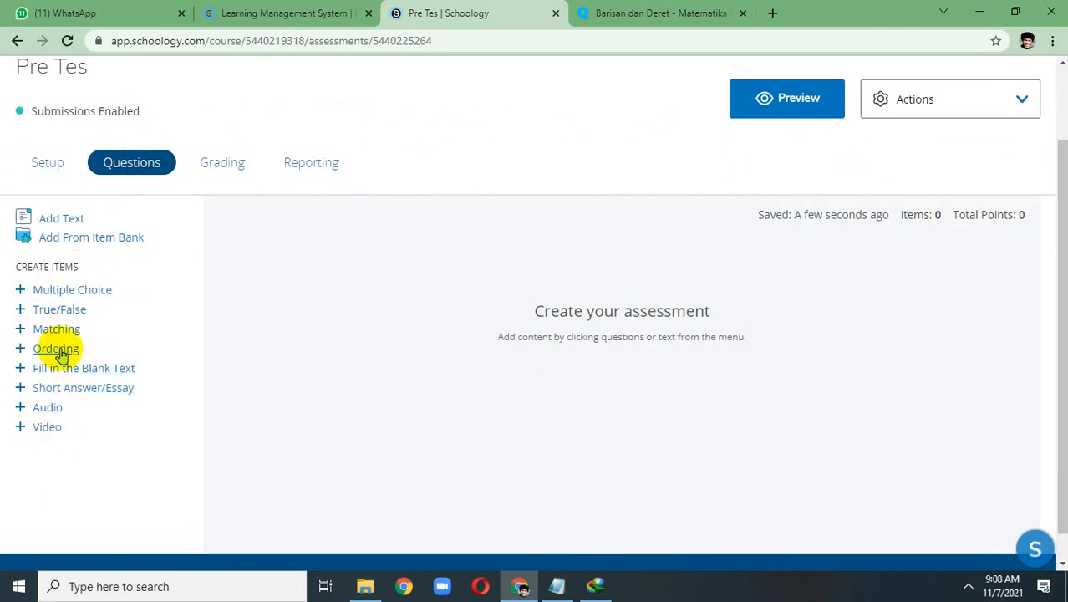
{"action": "left_click", "coordinate": [74, 292]}
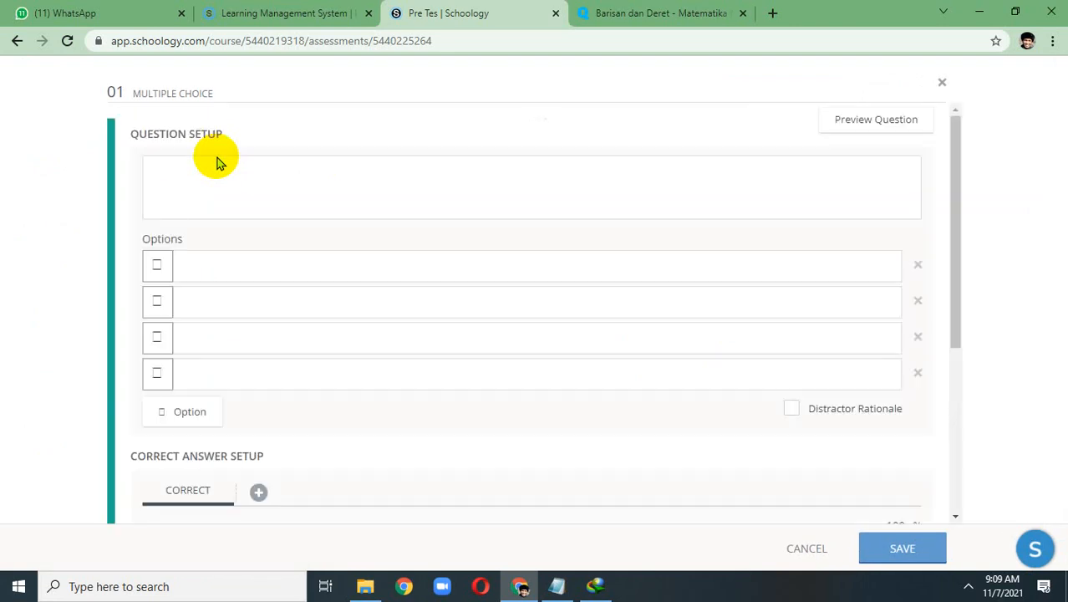
Write question 01 on the sequence 3, 5, 7, 9, select 21 as correct, and save
{"action": "left_click", "coordinate": [201, 184]}
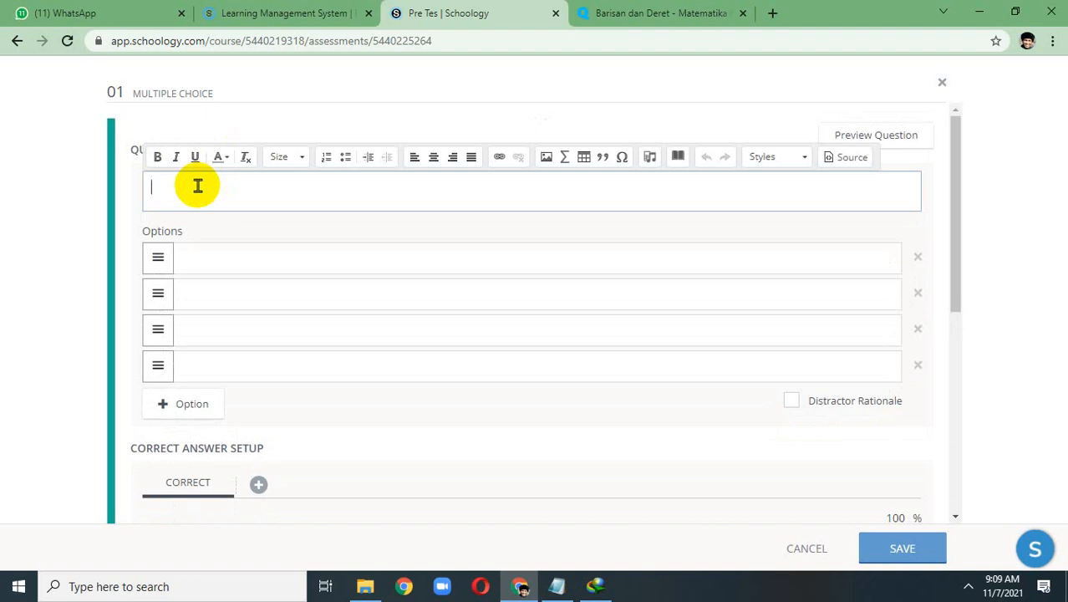
{"action": "type", "text": "Diketa"}
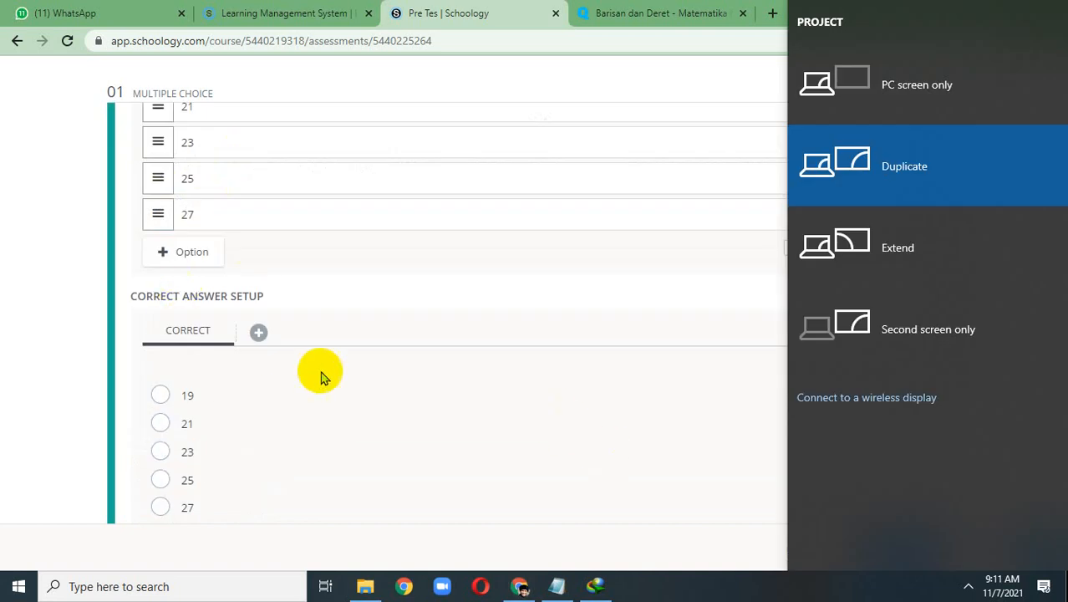
{"action": "left_click", "coordinate": [163, 394]}
{"action": "left_click", "coordinate": [160, 423]}
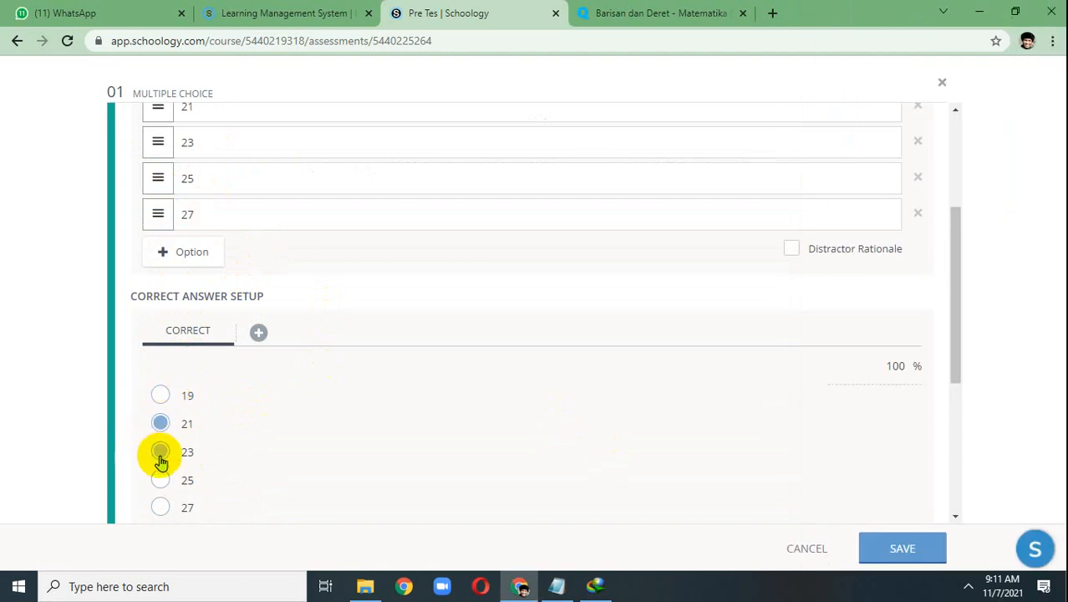
{"action": "left_click", "coordinate": [160, 456]}
{"action": "left_click", "coordinate": [160, 425]}
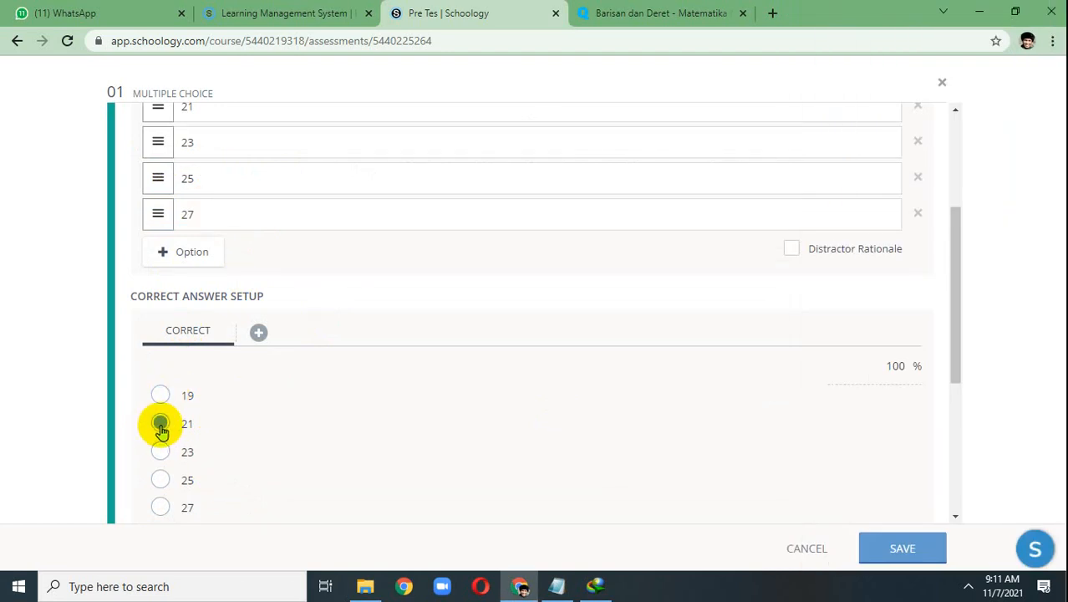
{"action": "left_click", "coordinate": [161, 399]}
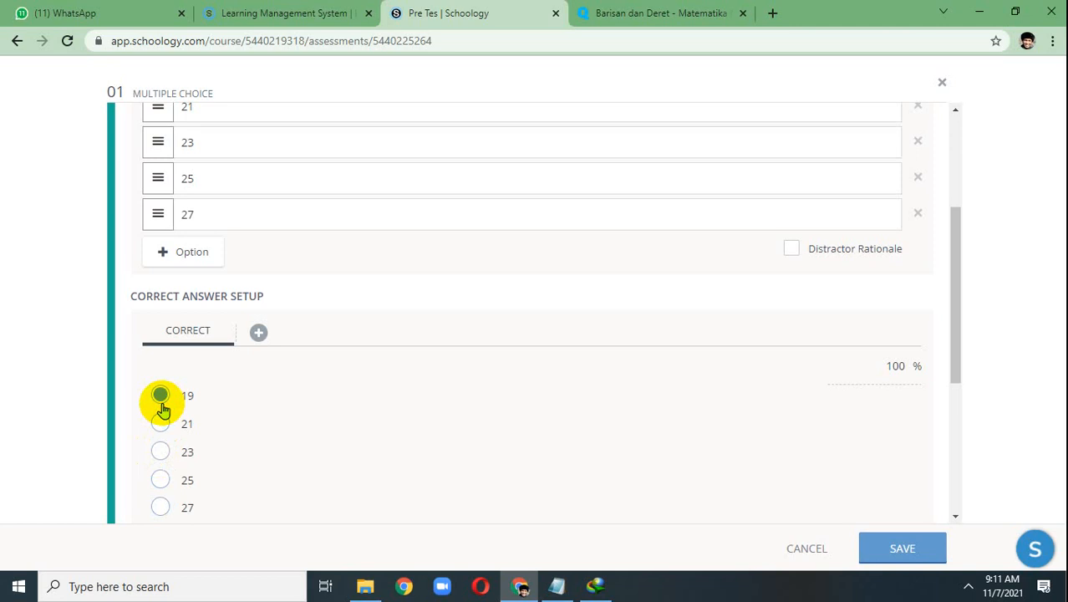
{"action": "key", "text": "super+p"}
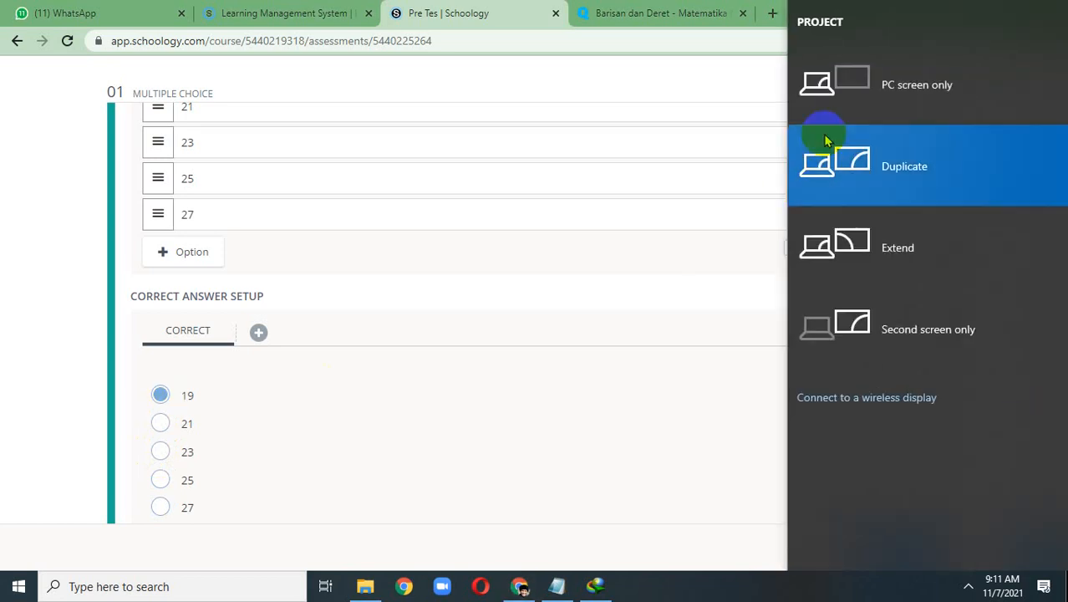
{"action": "left_click", "coordinate": [833, 251]}
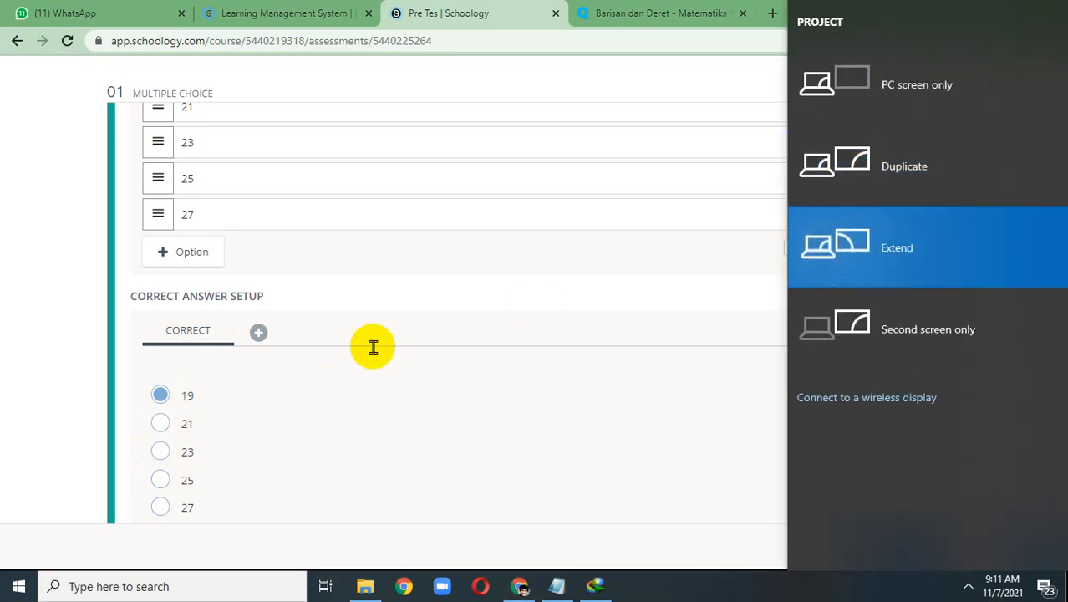
{"action": "left_click", "coordinate": [162, 424]}
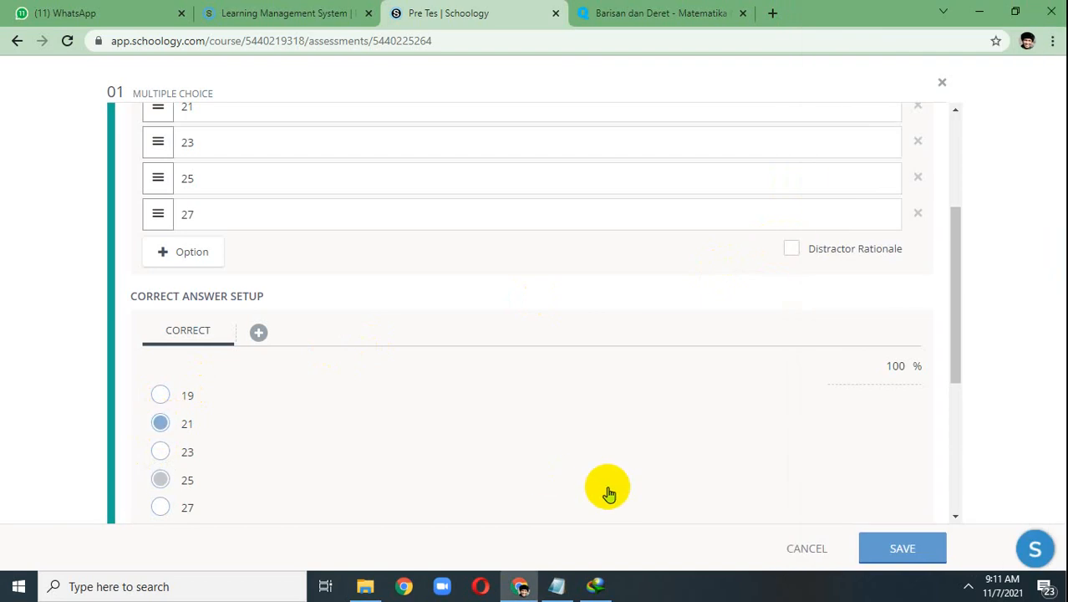
{"action": "left_click", "coordinate": [901, 553]}
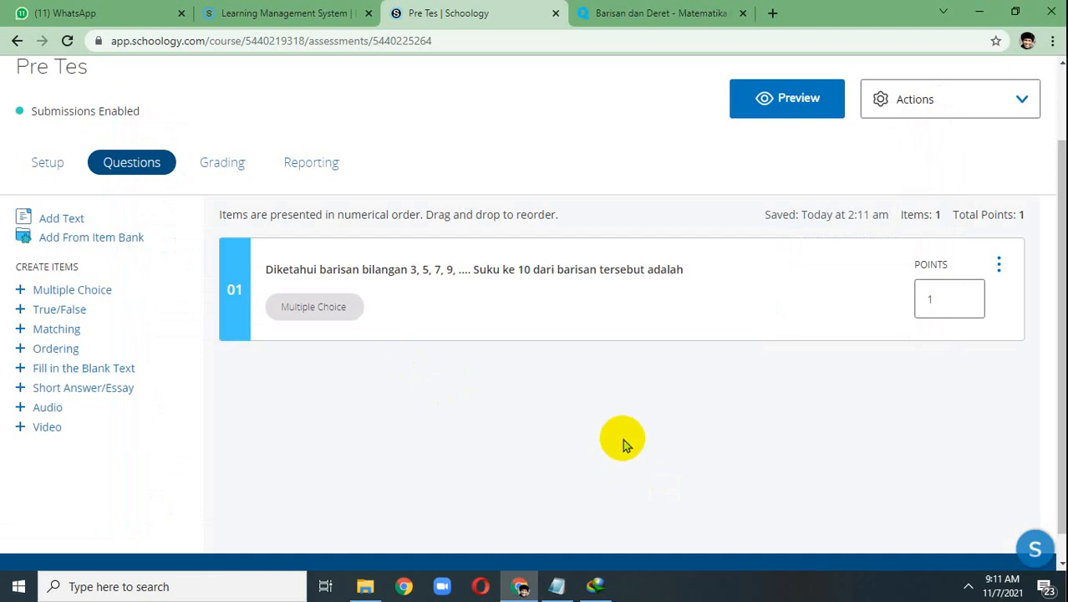
Set the display projection to duplicate and add a new True/False question
{"action": "key", "text": "super+p"}
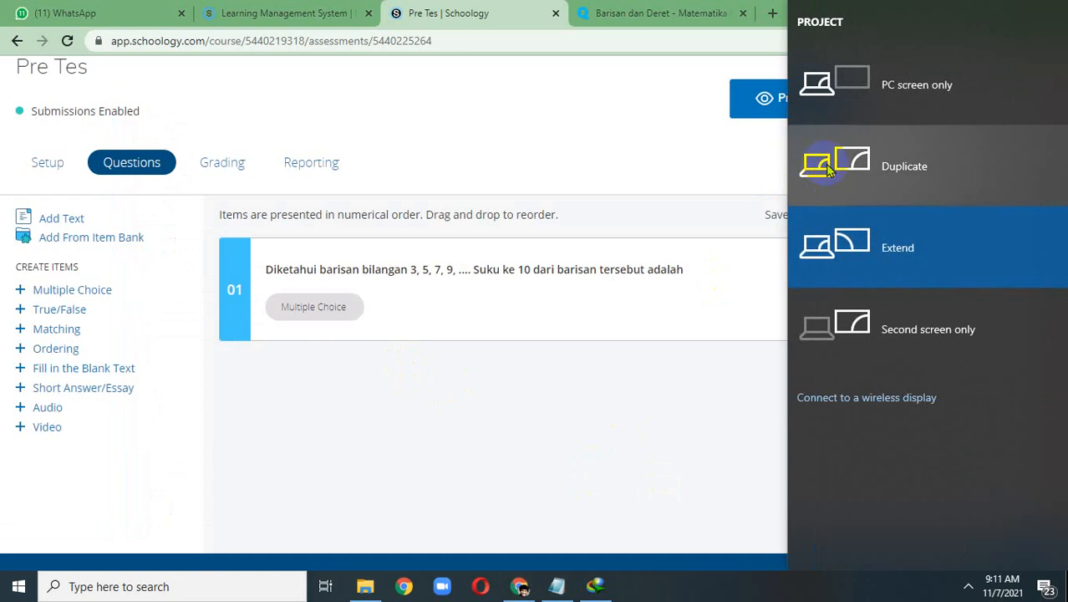
{"action": "key", "text": "Up"}
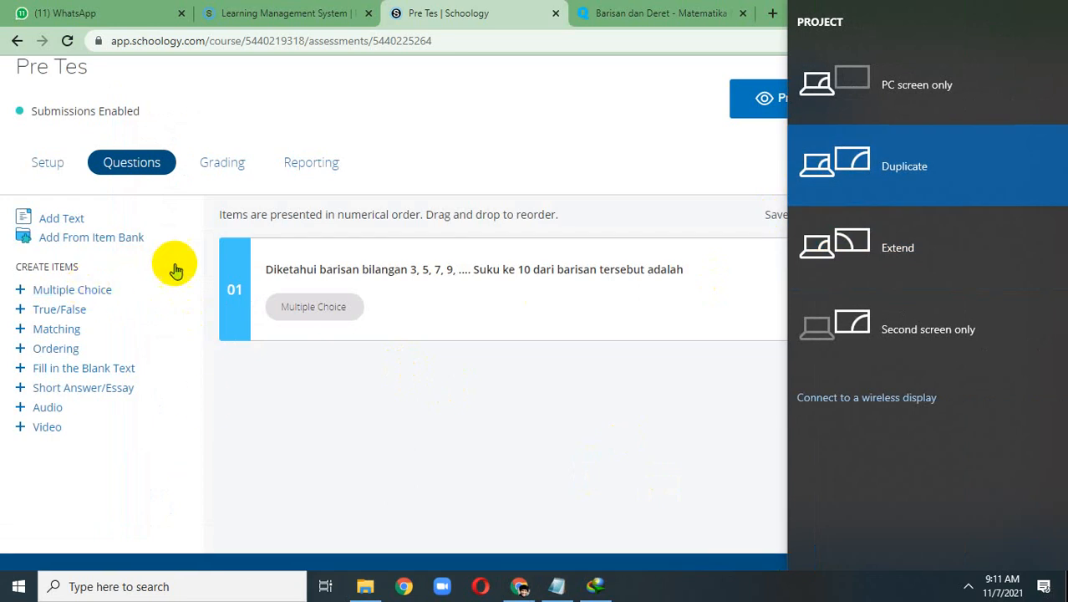
{"action": "left_click", "coordinate": [67, 317]}
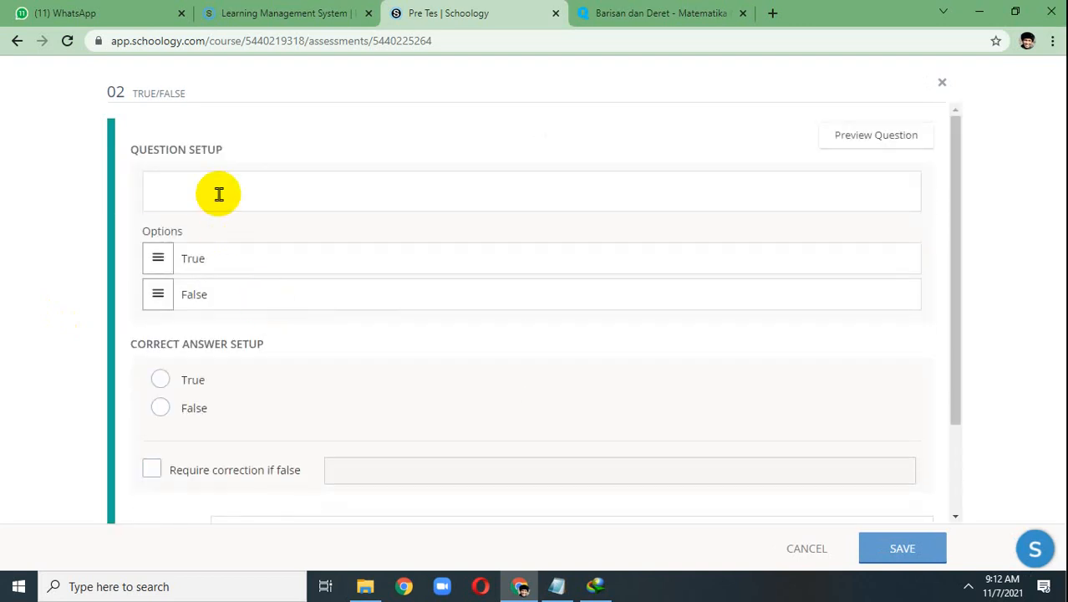
Enter the question text: the 100th term of 2, 3, 4, 5 is 101
{"action": "left_click", "coordinate": [219, 194]}
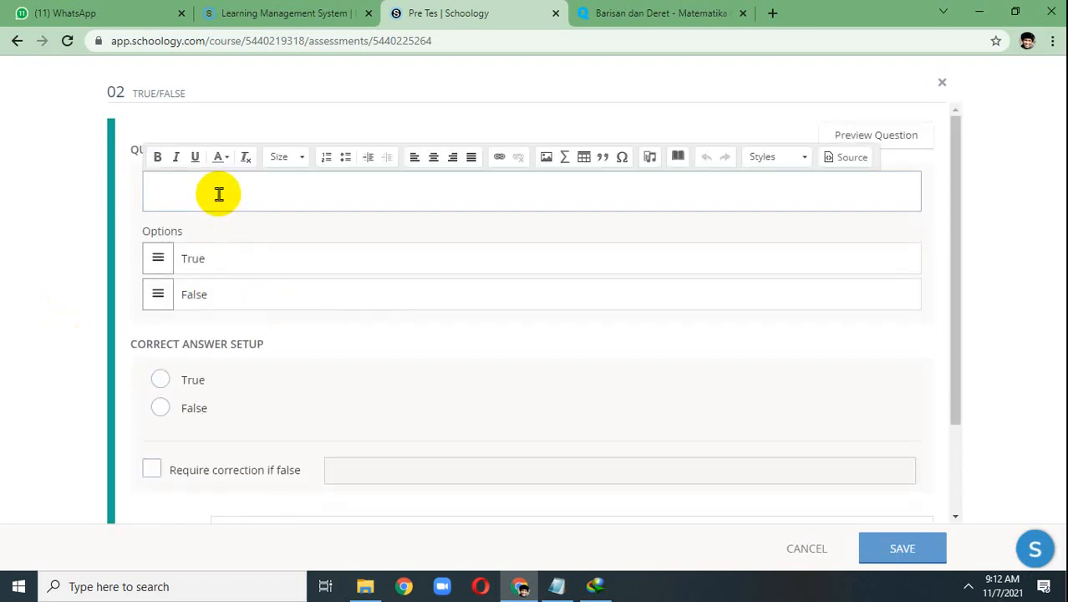
{"action": "type", "text": "suku ke 100 dari "}
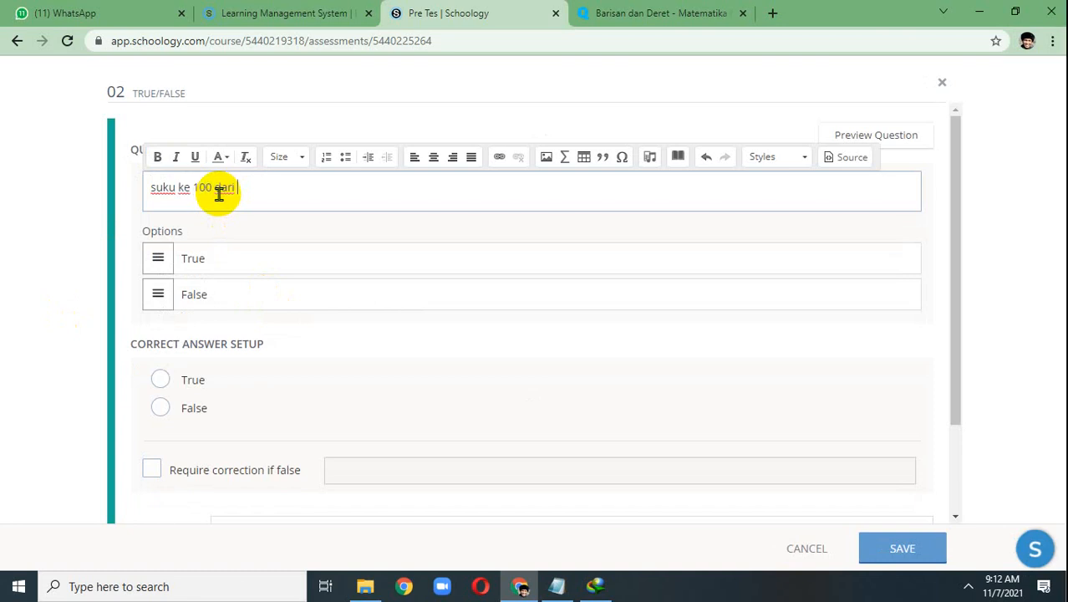
{"action": "type", "text": "barisan bilangan"}
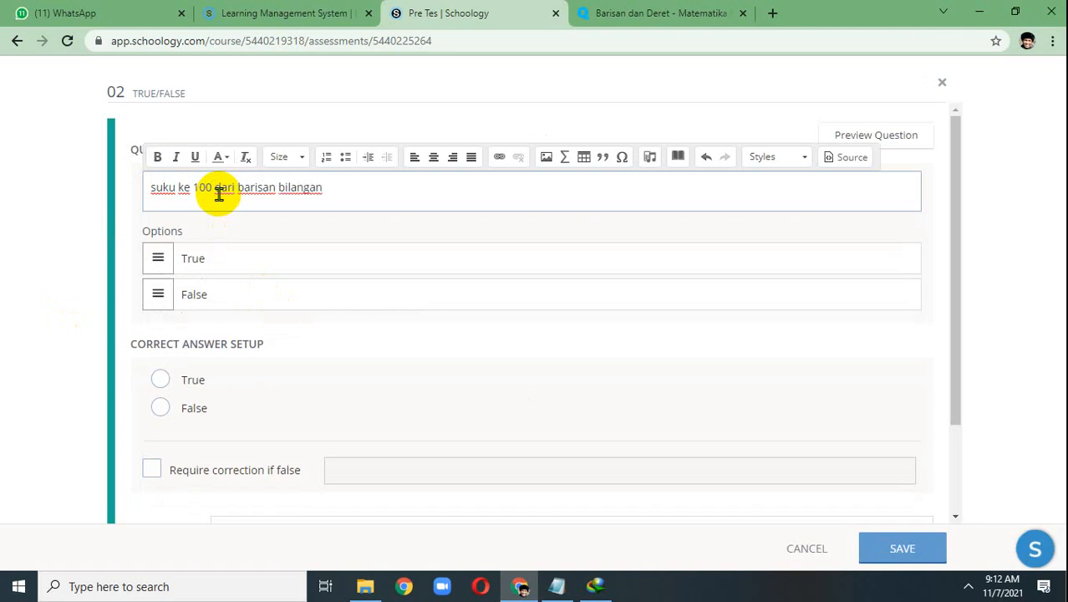
{"action": "type", "text": " 2, 3, 4, 5 adalah...."}
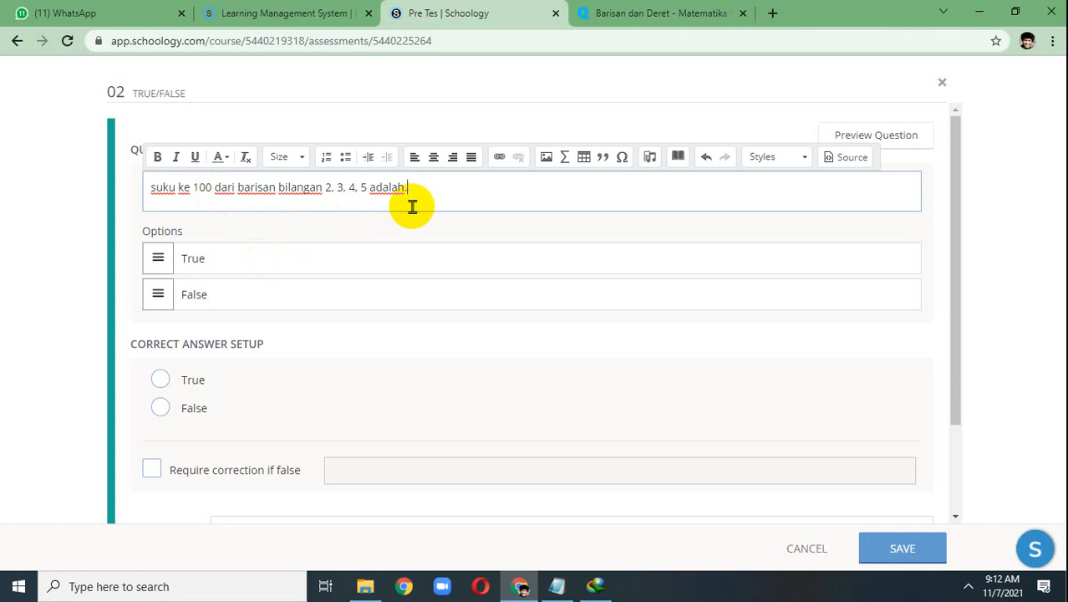
{"action": "key", "text": "BackSpace"}
{"action": "type", "text": "101"}
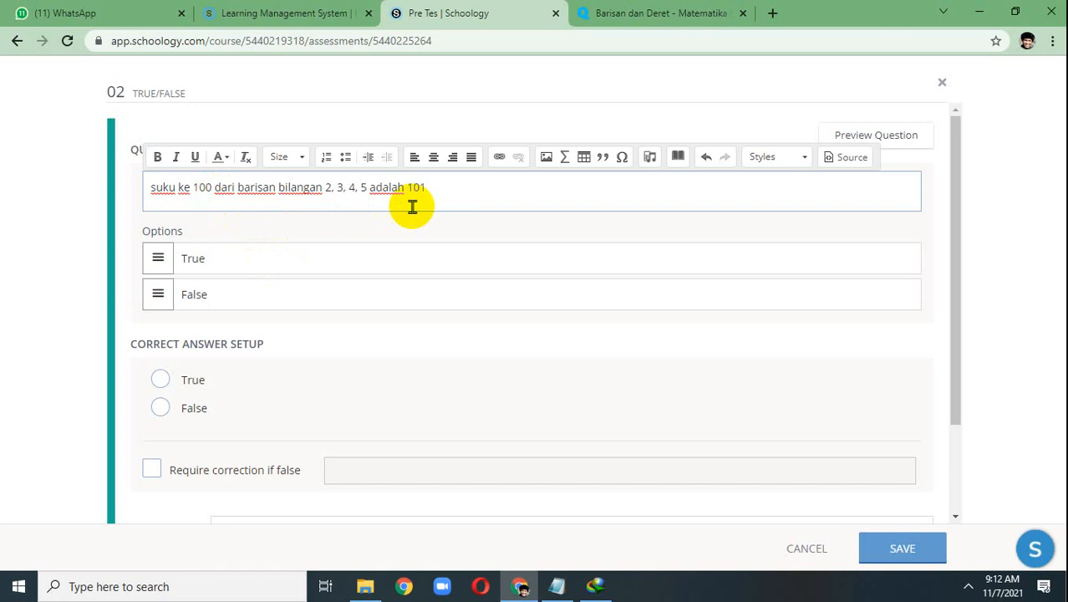
Relabel the answers Benar and Salah, mark Benar correct, and save
{"action": "left_click", "coordinate": [229, 258]}
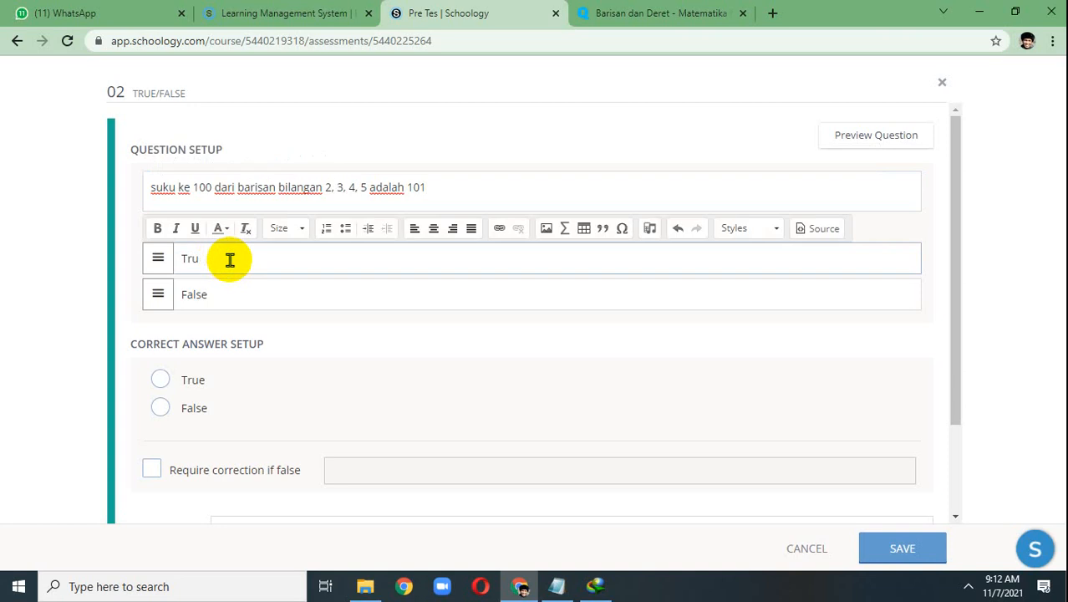
{"action": "key", "text": "BackSpace"}
{"action": "key", "text": "BackSpace"}
{"action": "key", "text": "BackSpace"}
{"action": "type", "text": "Ben"}
{"action": "left_click", "coordinate": [222, 306]}
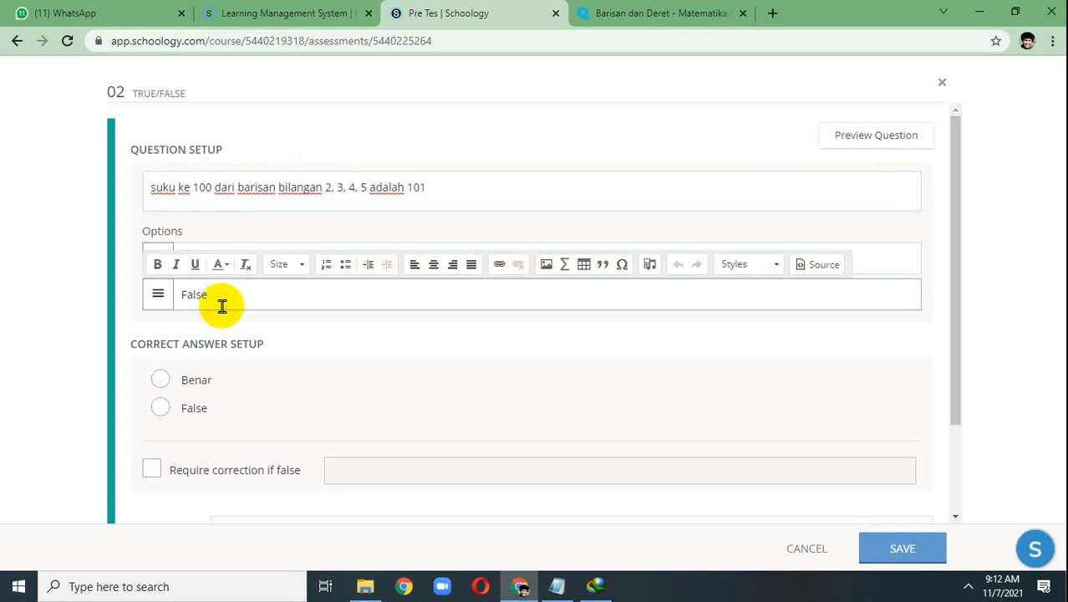
{"action": "key", "text": "BackSpace"}
{"action": "key", "text": "BackSpace"}
{"action": "key", "text": "BackSpace"}
{"action": "type", "text": "Salah"}
{"action": "left_click", "coordinate": [161, 381]}
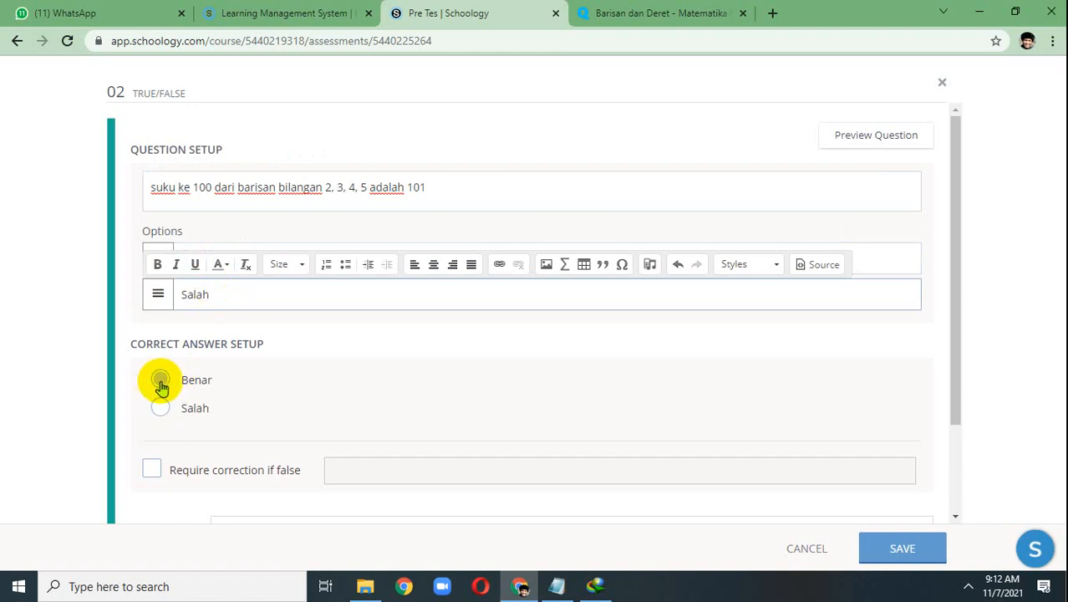
{"action": "left_click", "coordinate": [893, 551]}
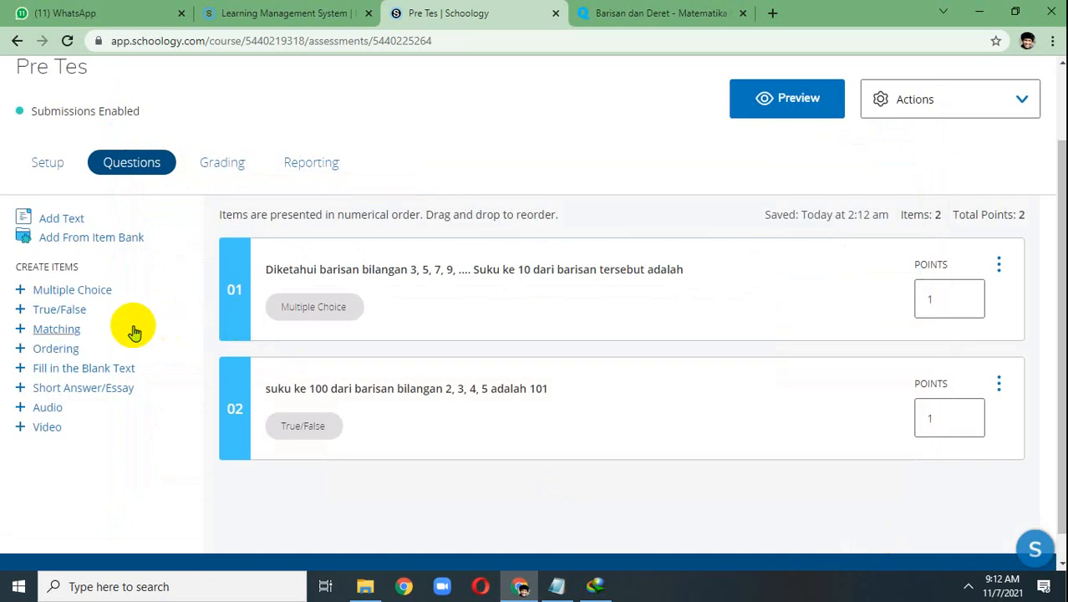
Add a Matching item with the text 'Pasangankan nama presiden dan nama negaranya'
{"action": "left_click", "coordinate": [56, 331]}
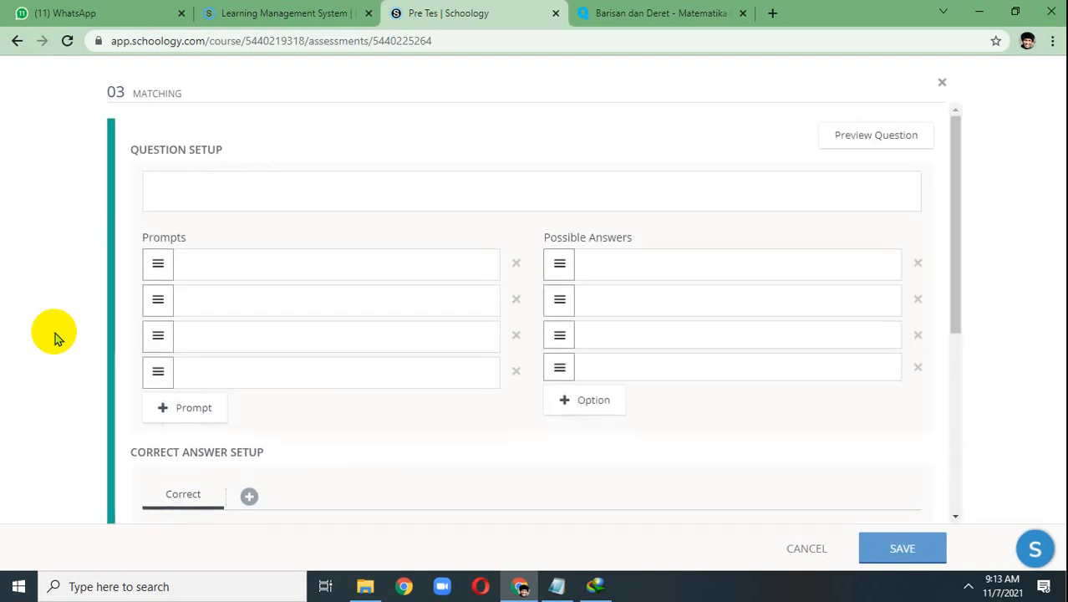
{"action": "left_click", "coordinate": [206, 197]}
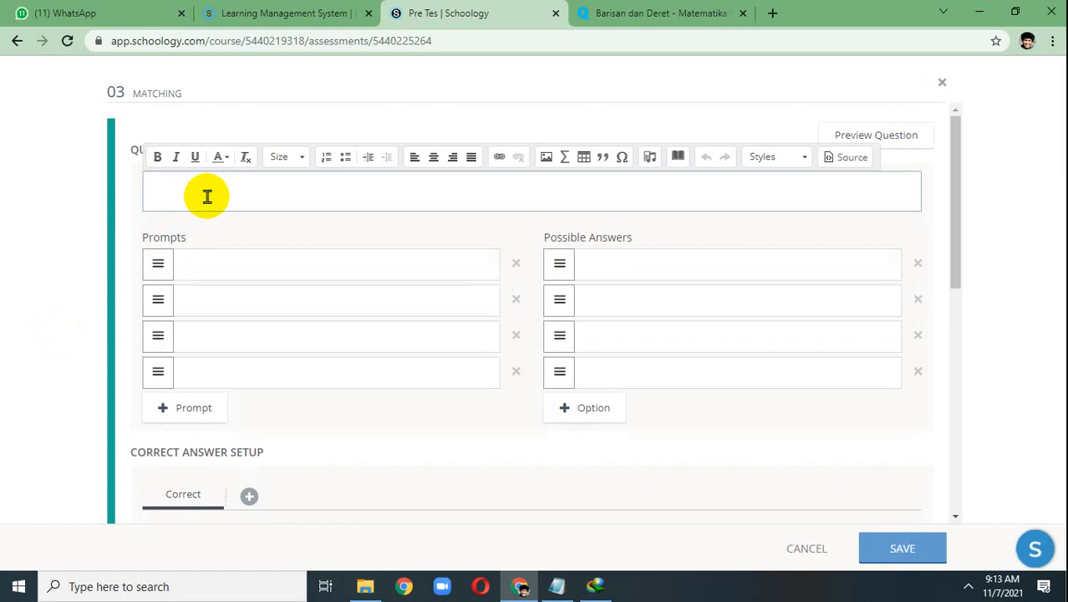
{"action": "type", "text": "Presiden"}
{"action": "key", "text": "BackSpace"}
{"action": "key", "text": "BackSpace"}
{"action": "key", "text": "BackSpace"}
{"action": "key", "text": "BackSpace"}
{"action": "key", "text": "BackSpace"}
{"action": "type", "text": "sangankan nama pres"}
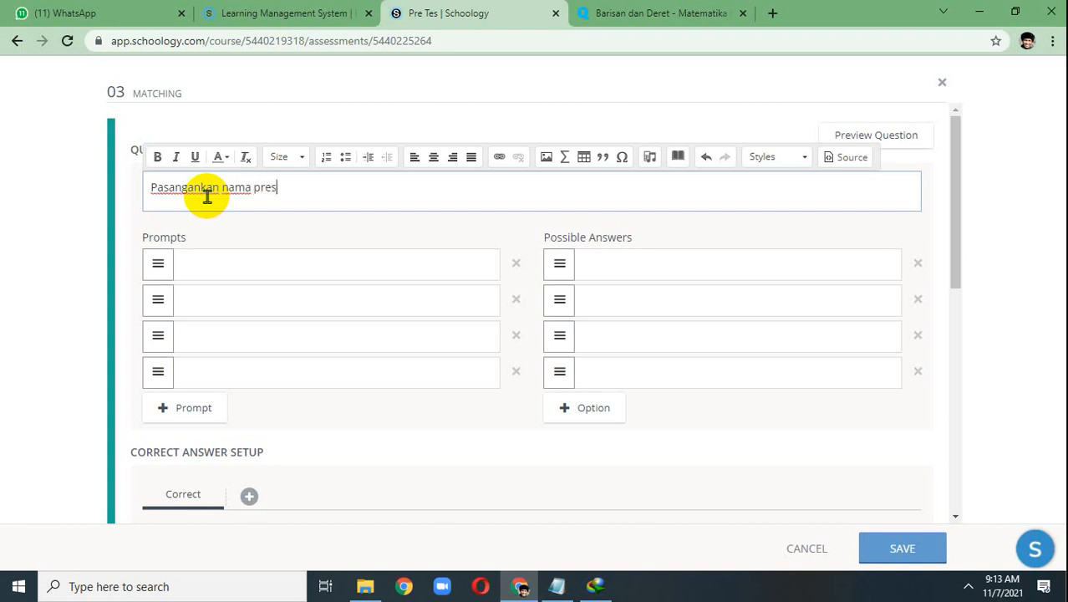
{"action": "type", "text": "iden dan nama "}
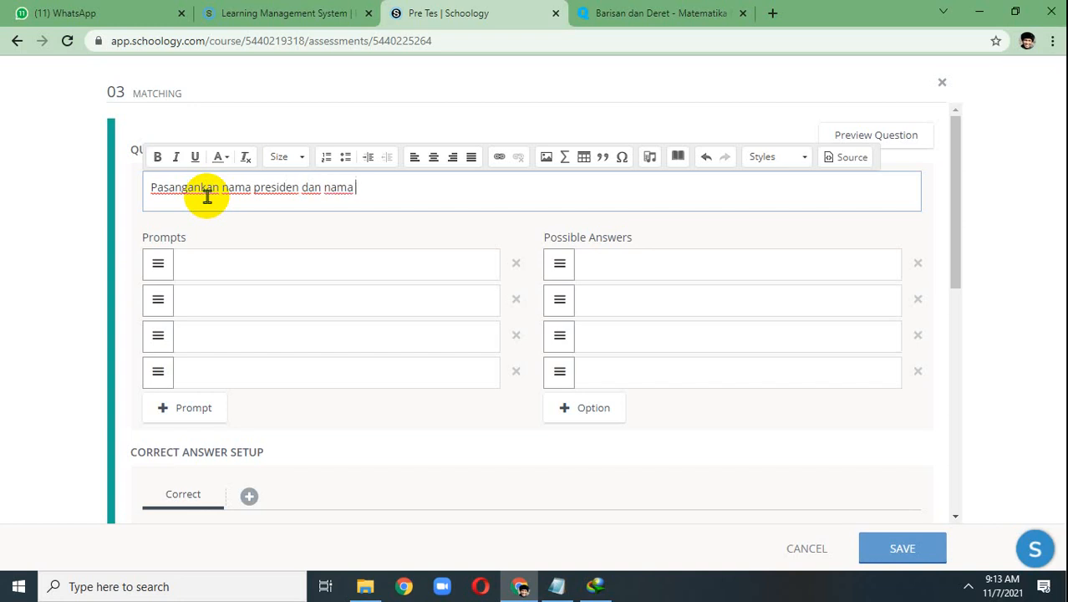
{"action": "type", "text": "negaranya"}
{"action": "left_click", "coordinate": [209, 265]}
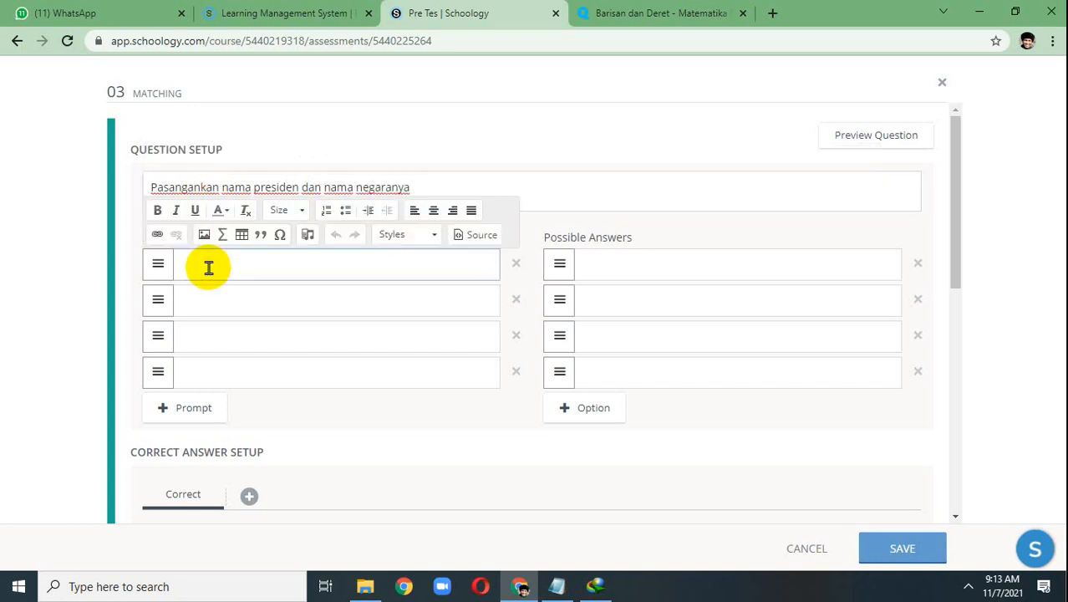
Enter the four prompts Jokowi, Joe Biden, Putin and Erdogan
{"action": "type", "text": "Jokowi"}
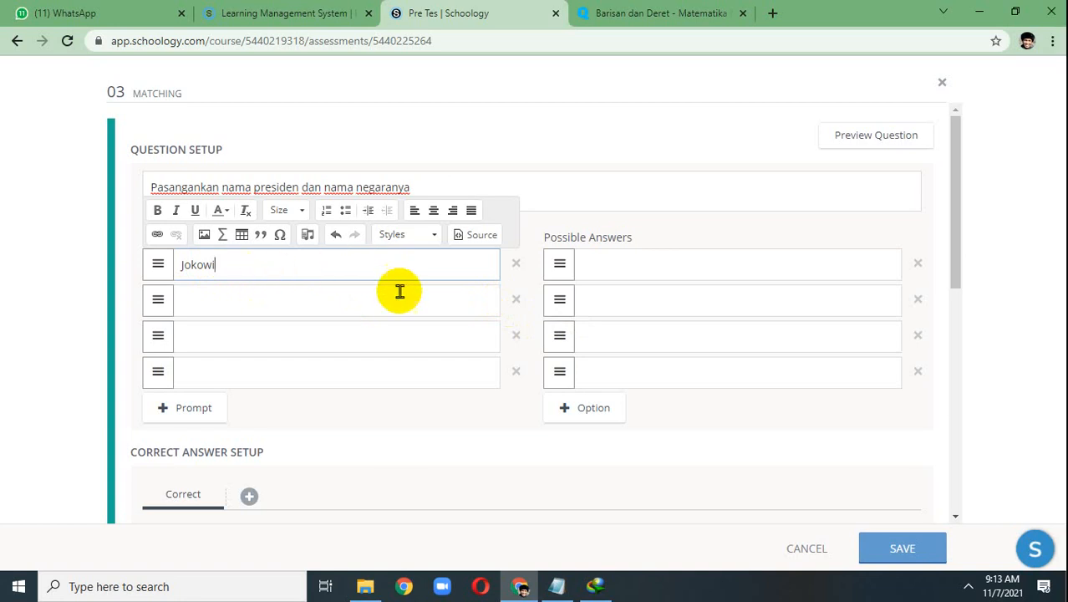
{"action": "left_click", "coordinate": [207, 298]}
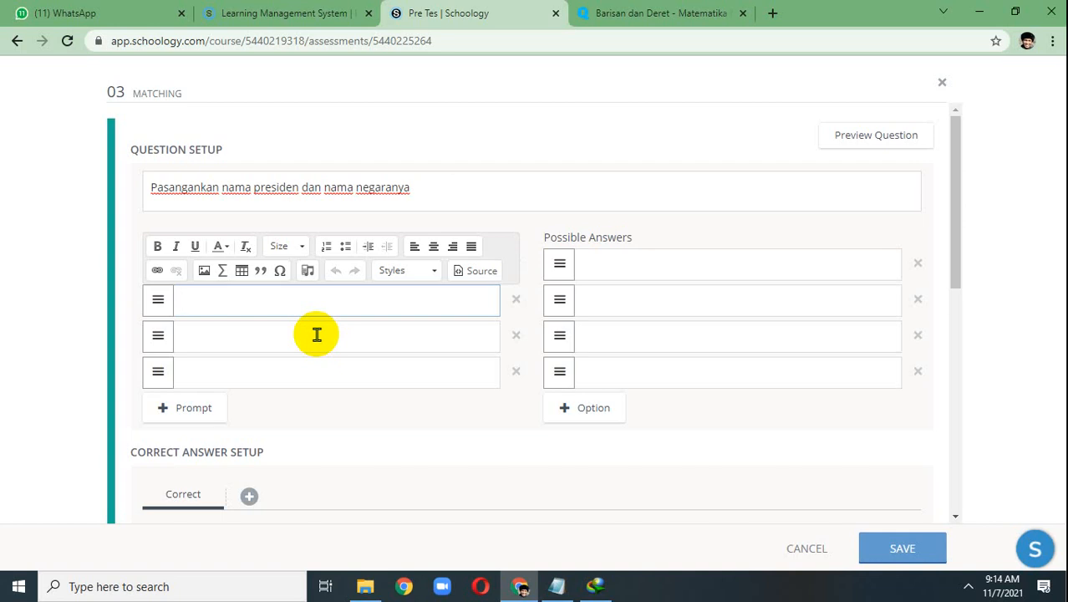
{"action": "type", "text": "Joe Biden"}
{"action": "left_click", "coordinate": [259, 339]}
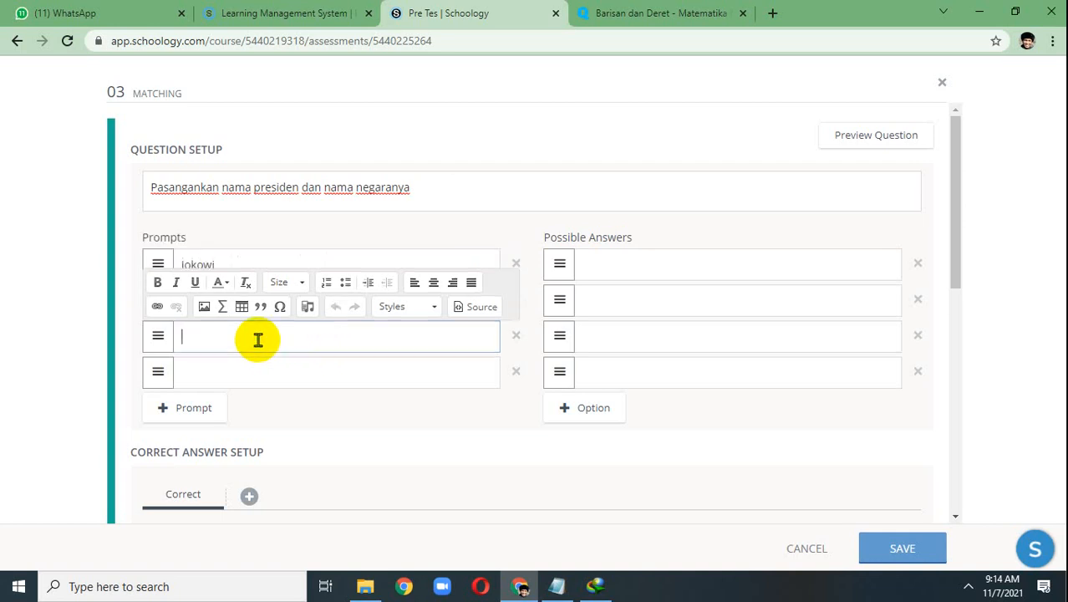
{"action": "type", "text": "Putin"}
{"action": "left_click", "coordinate": [226, 371]}
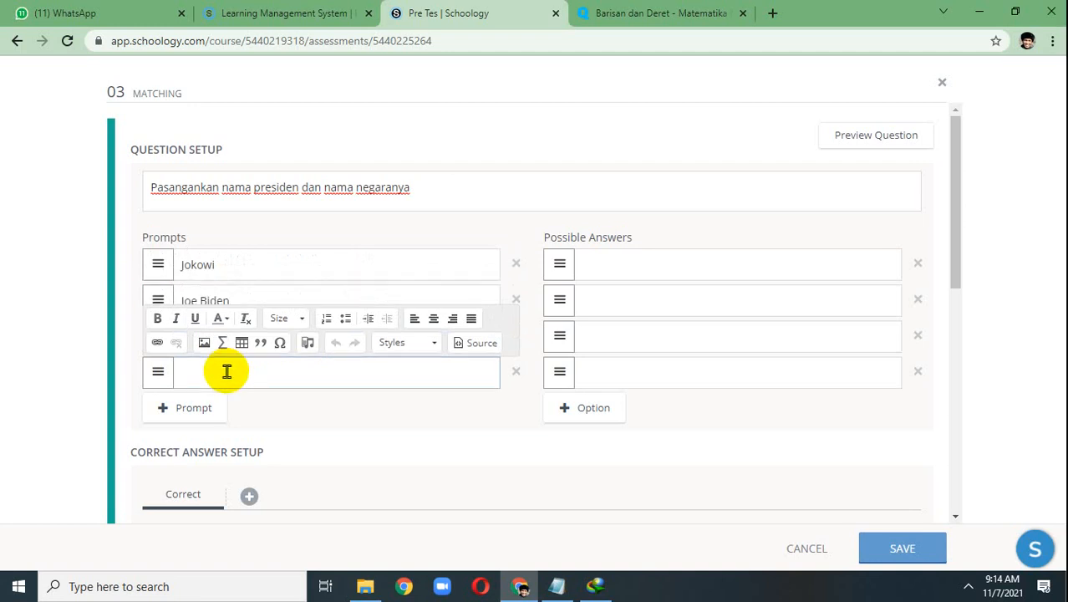
{"action": "type", "text": "Erdogan"}
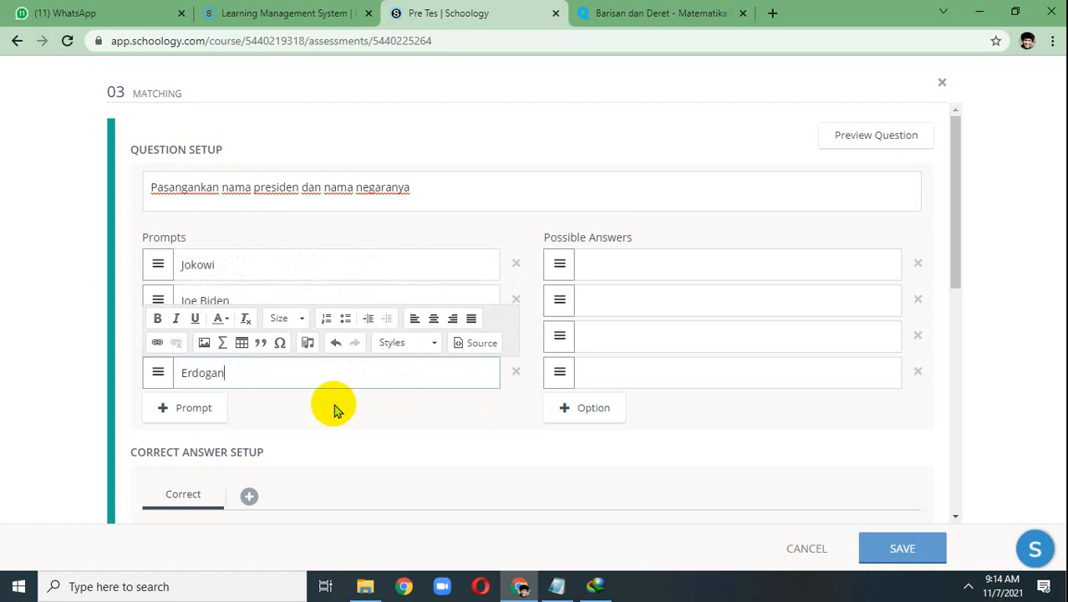
{"action": "left_click", "coordinate": [616, 270]}
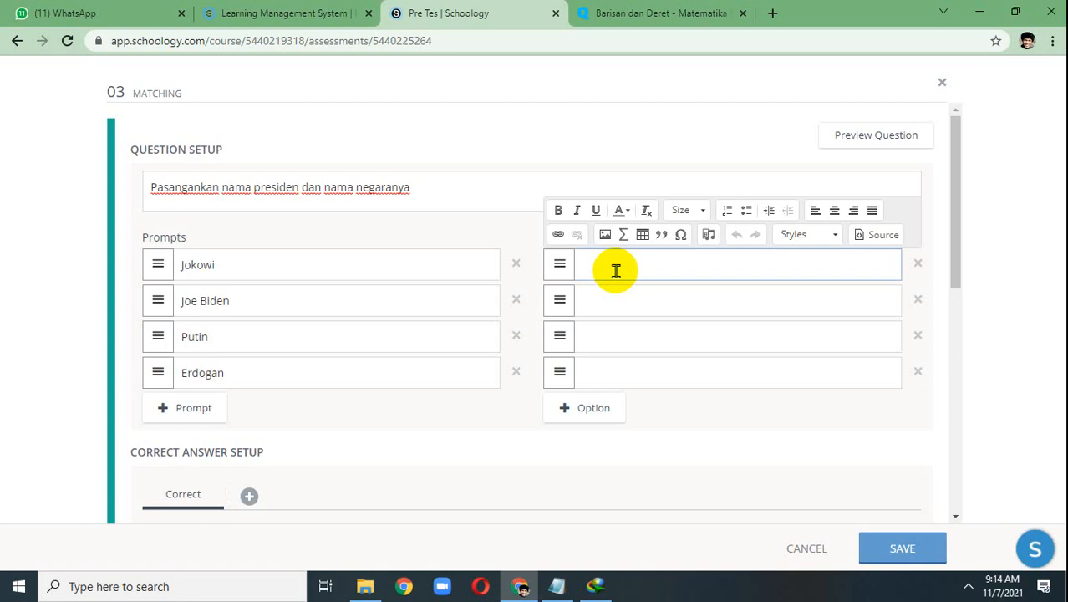
Fill in answers Turki, Indonesia, Amerika and Rusia, then add a fifth answer, China
{"action": "type", "text": "rki"}
{"action": "left_click", "coordinate": [605, 301]}
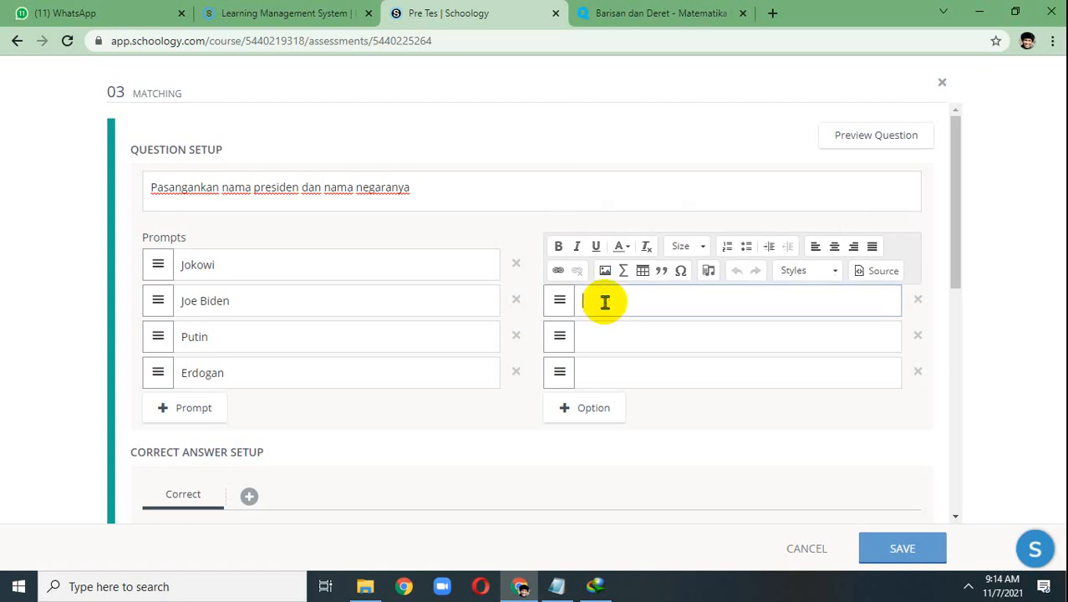
{"action": "type", "text": "Indonesia"}
{"action": "left_click", "coordinate": [599, 335]}
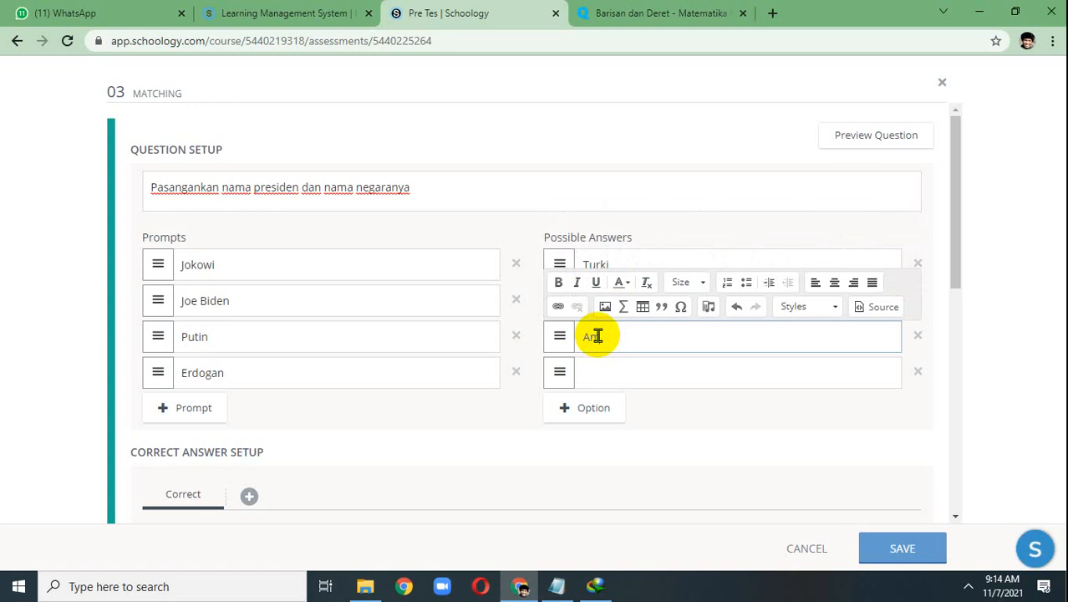
{"action": "type", "text": "erika"}
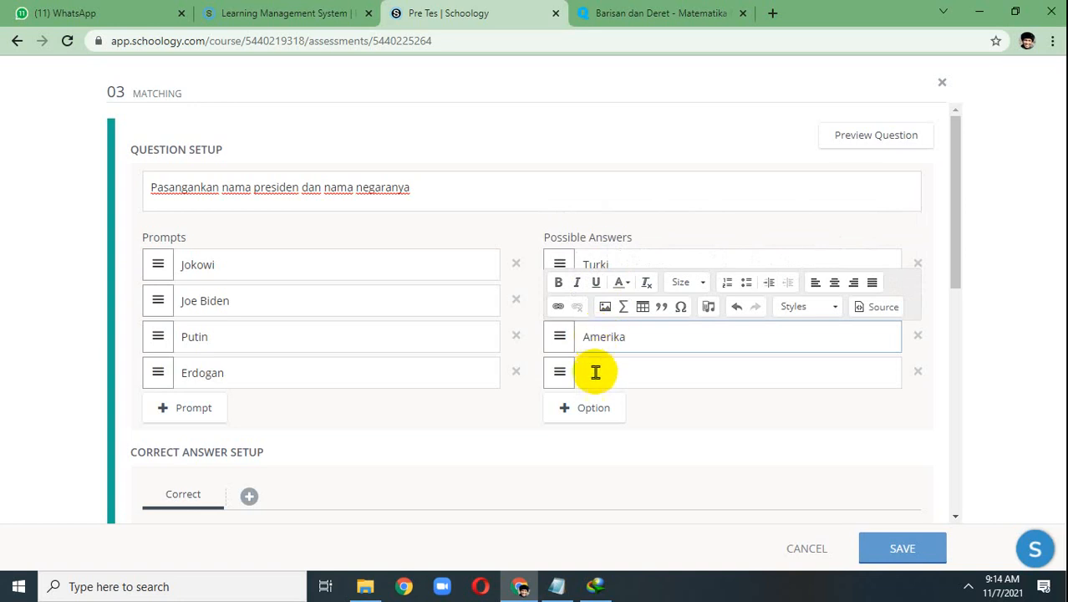
{"action": "left_click", "coordinate": [595, 373]}
{"action": "type", "text": "Ru"}
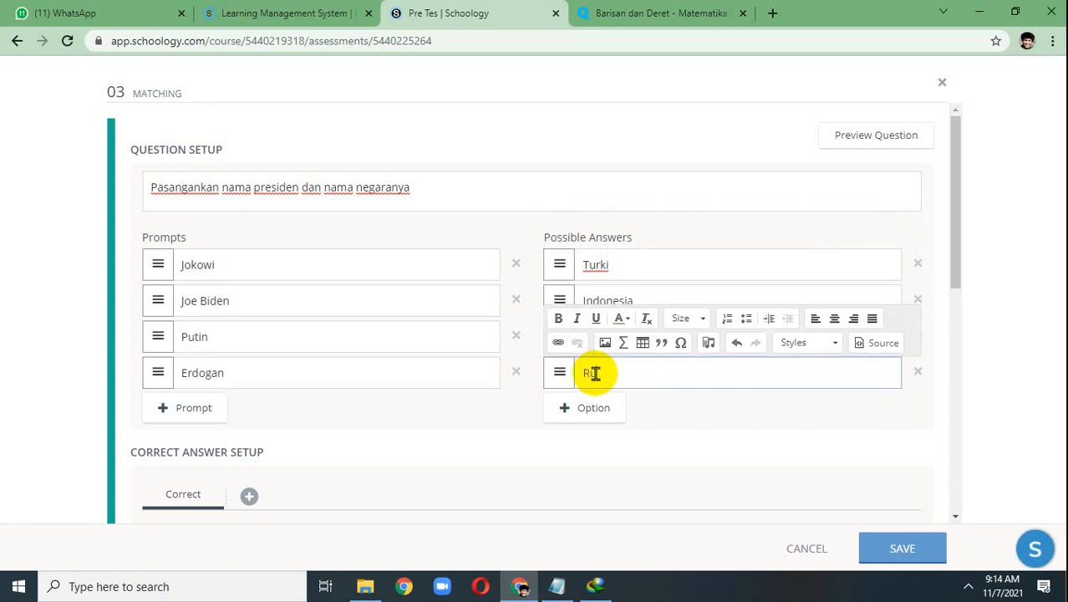
{"action": "type", "text": "sia"}
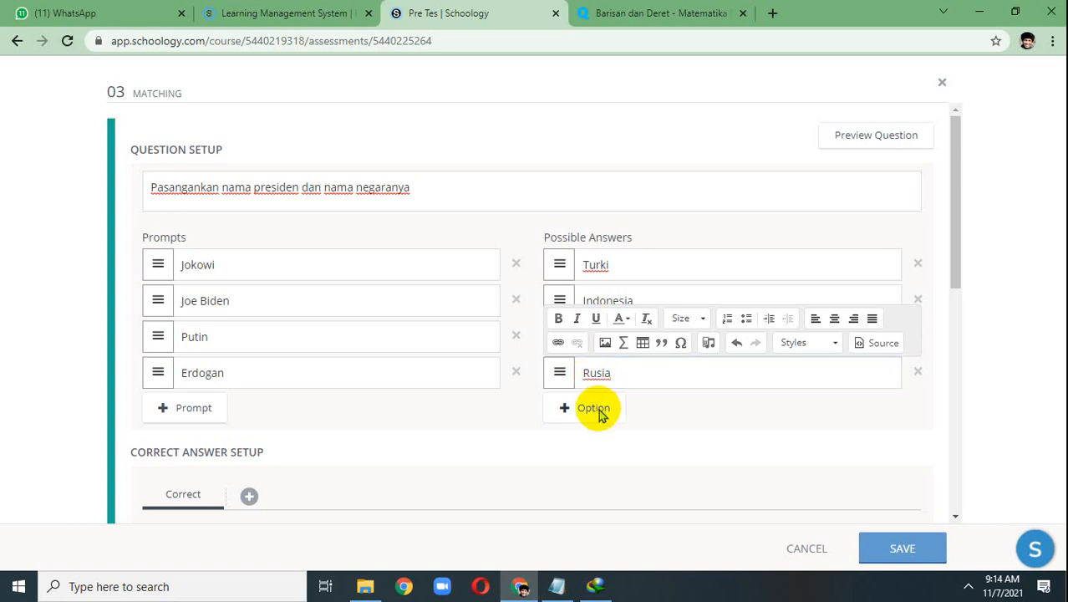
{"action": "left_click", "coordinate": [595, 408]}
{"action": "left_click", "coordinate": [598, 408]}
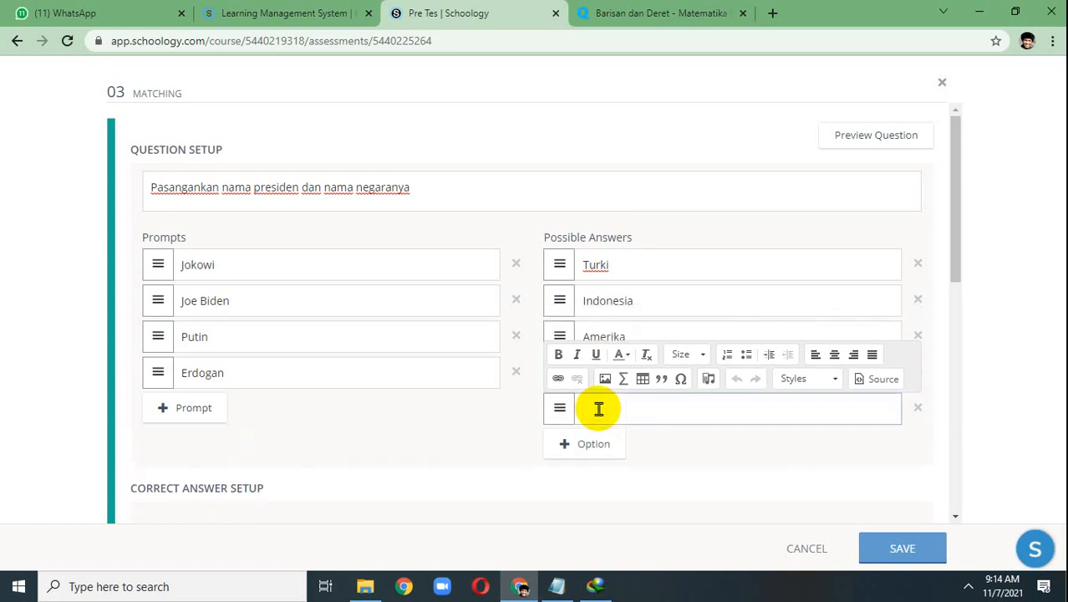
{"action": "type", "text": "China"}
Pair Jokowi–Indonesia, Erdogan–Turki, Joe Biden–Amerika and Putin–Rusia, then save the question
{"action": "left_click_drag", "start_coordinate": [955, 233], "coordinate": [956, 375]}
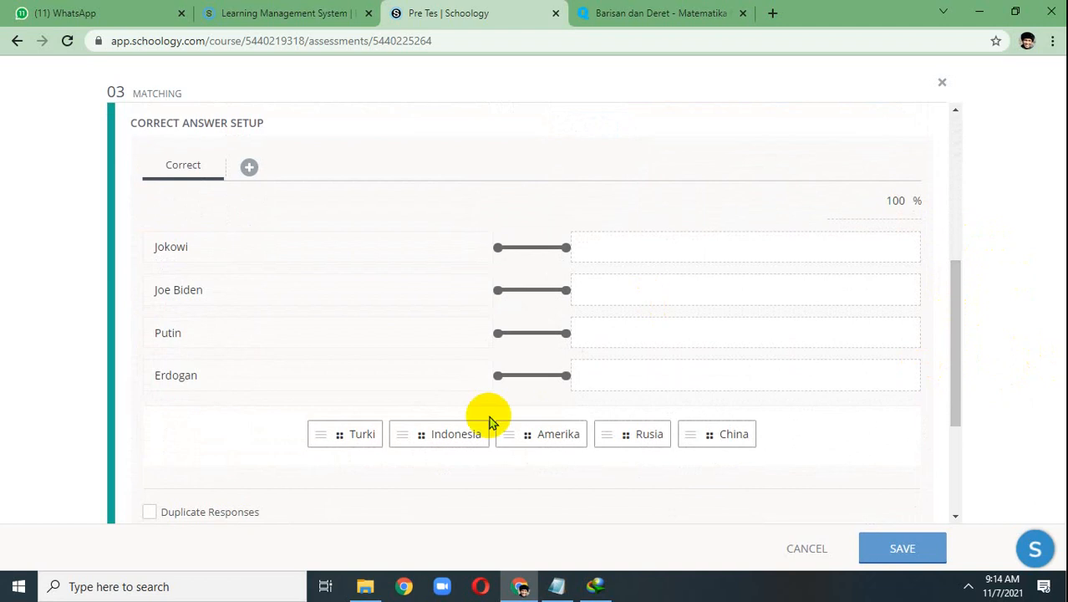
{"action": "left_click_drag", "start_coordinate": [445, 437], "coordinate": [632, 248]}
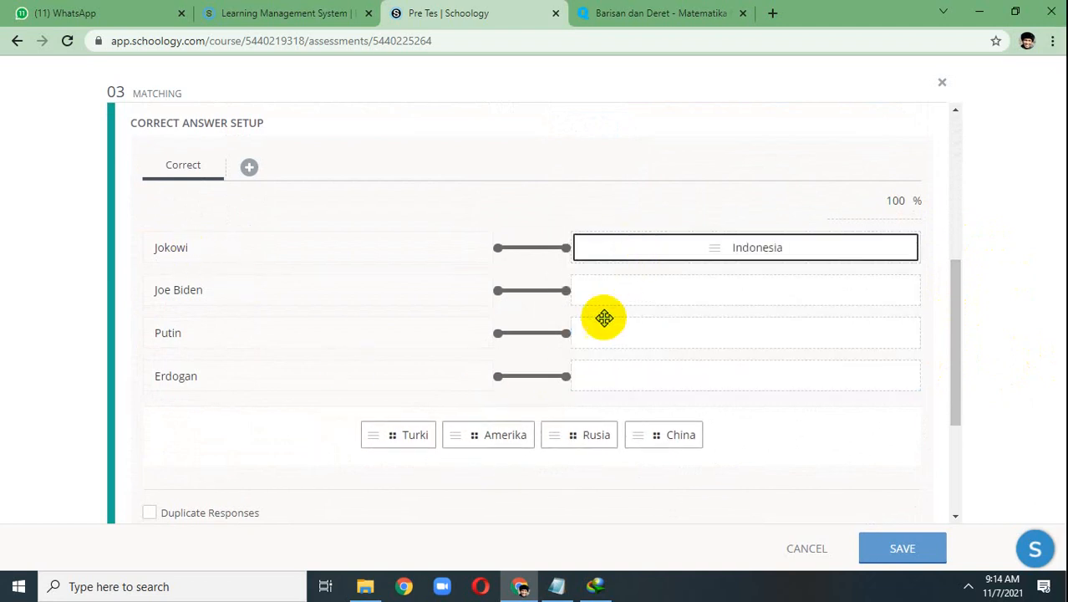
{"action": "left_click_drag", "start_coordinate": [406, 441], "coordinate": [618, 387]}
{"action": "left_click_drag", "start_coordinate": [441, 433], "coordinate": [618, 291]}
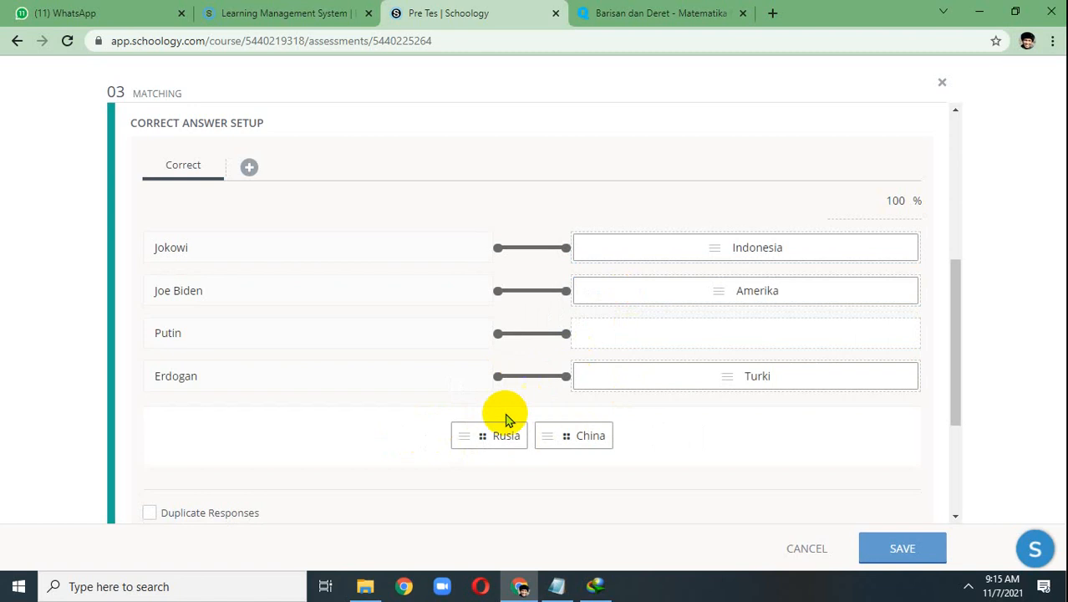
{"action": "left_click_drag", "start_coordinate": [493, 431], "coordinate": [621, 339]}
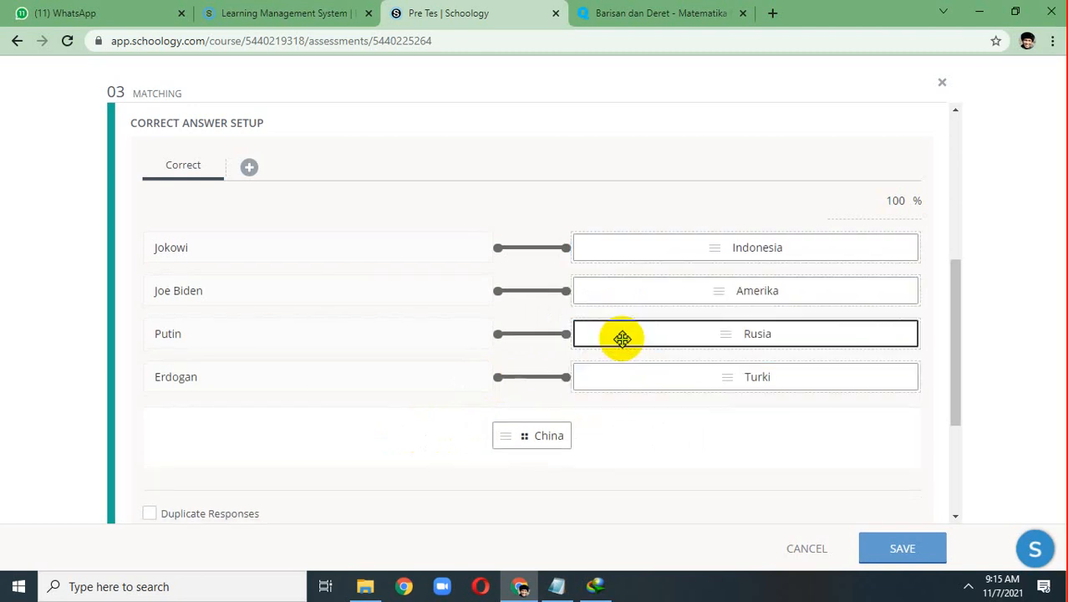
{"action": "left_click", "coordinate": [915, 552]}
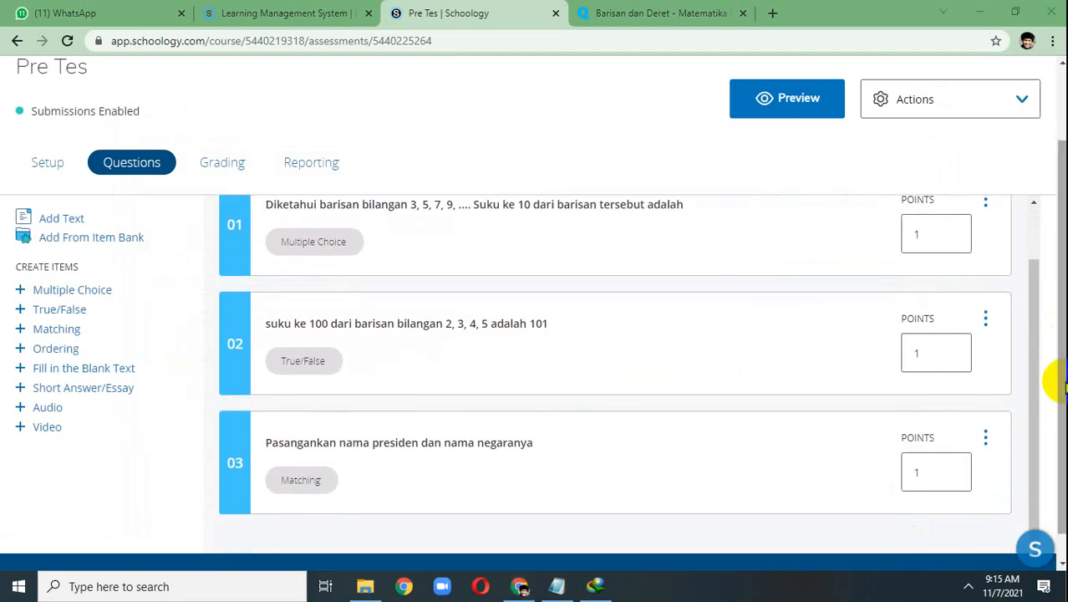
Preview Pre Tes as a student, showing grade –/100 and 0 of 1 attempts
{"action": "left_click_drag", "start_coordinate": [1047, 376], "coordinate": [1046, 441]}
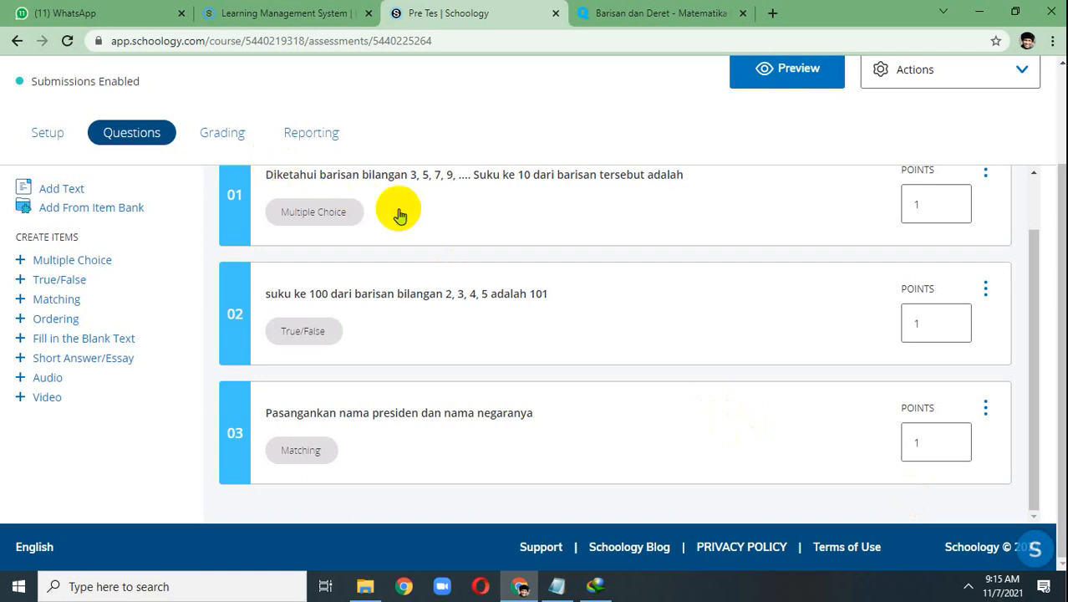
{"action": "left_click", "coordinate": [769, 76]}
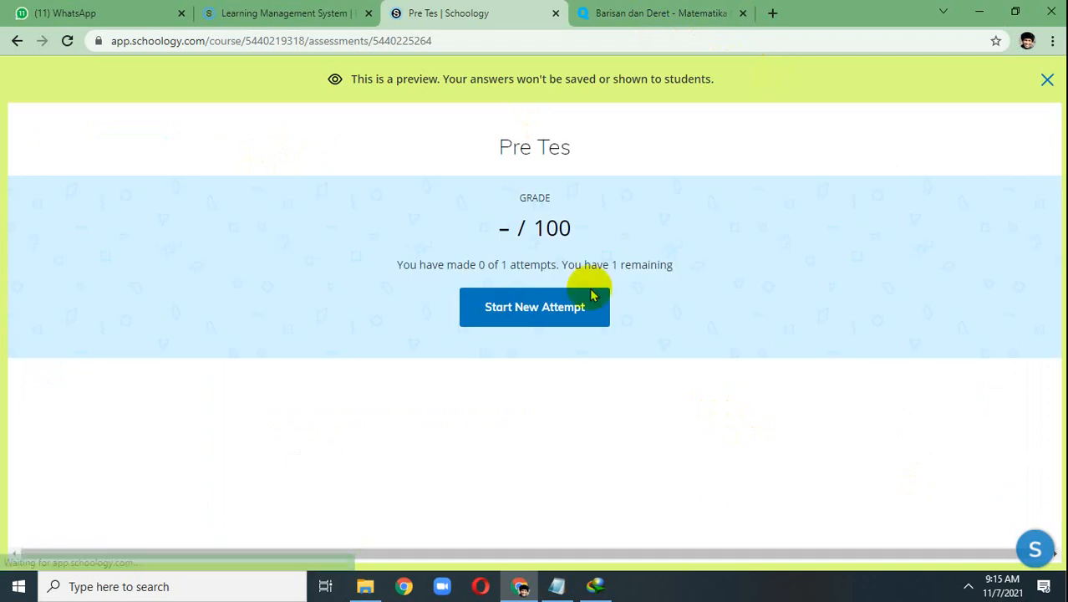
Run a preview attempt through questions 1–3, trying a Turki matching drag, then exit the preview
{"action": "left_click", "coordinate": [530, 309]}
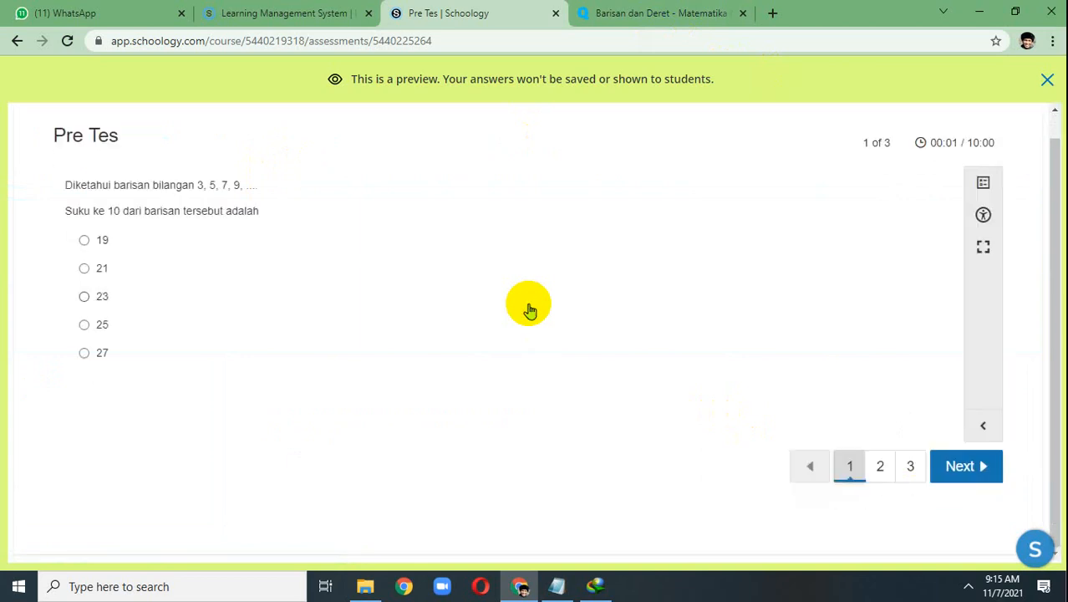
{"action": "left_click", "coordinate": [972, 473]}
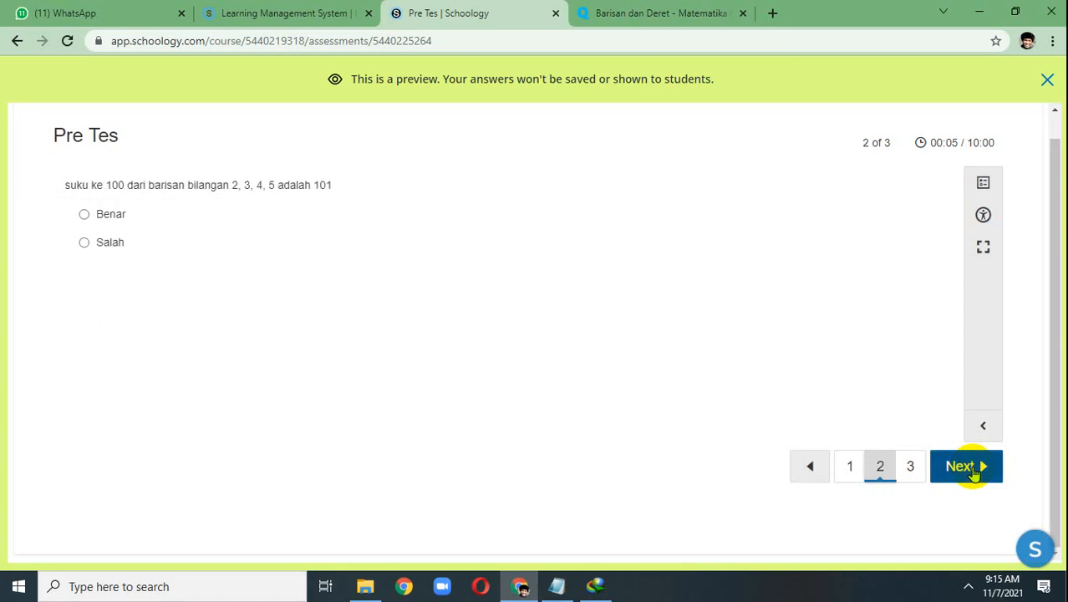
{"action": "left_click", "coordinate": [972, 473]}
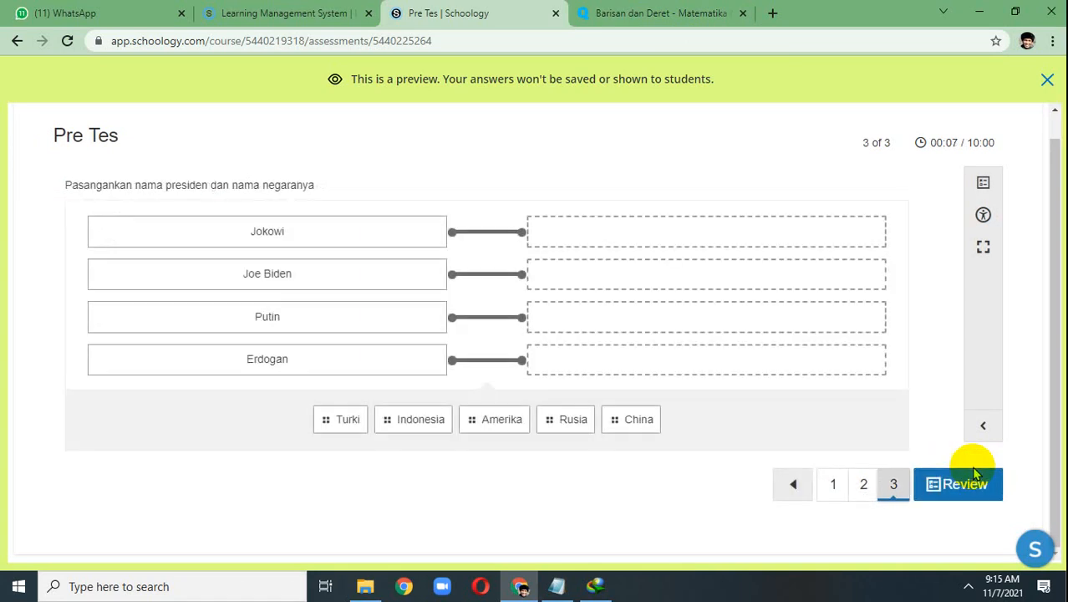
{"action": "left_click_drag", "start_coordinate": [351, 418], "coordinate": [286, 423]}
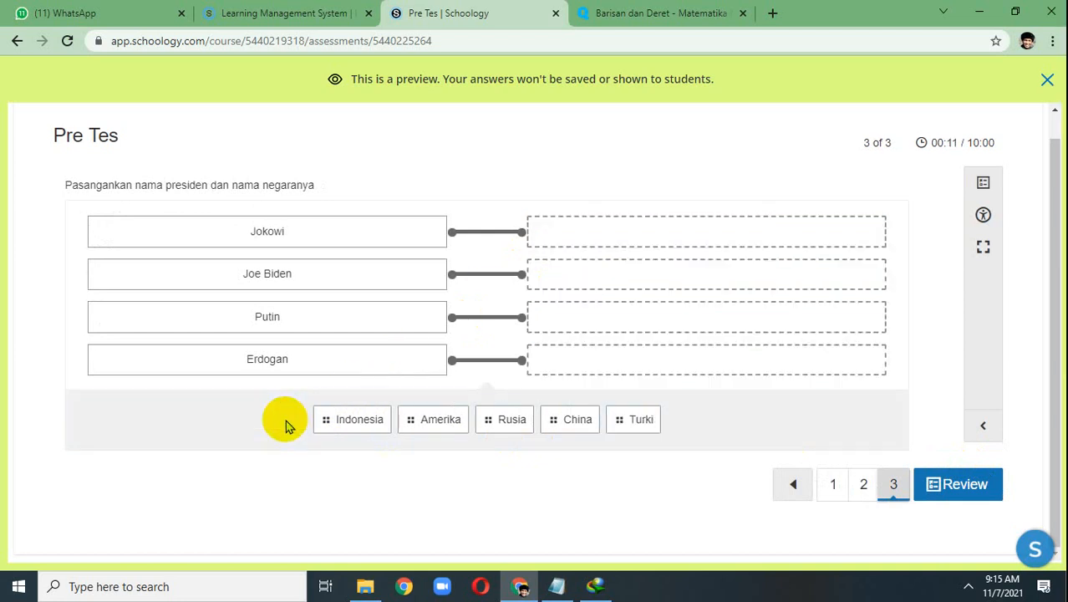
{"action": "left_click", "coordinate": [1046, 82]}
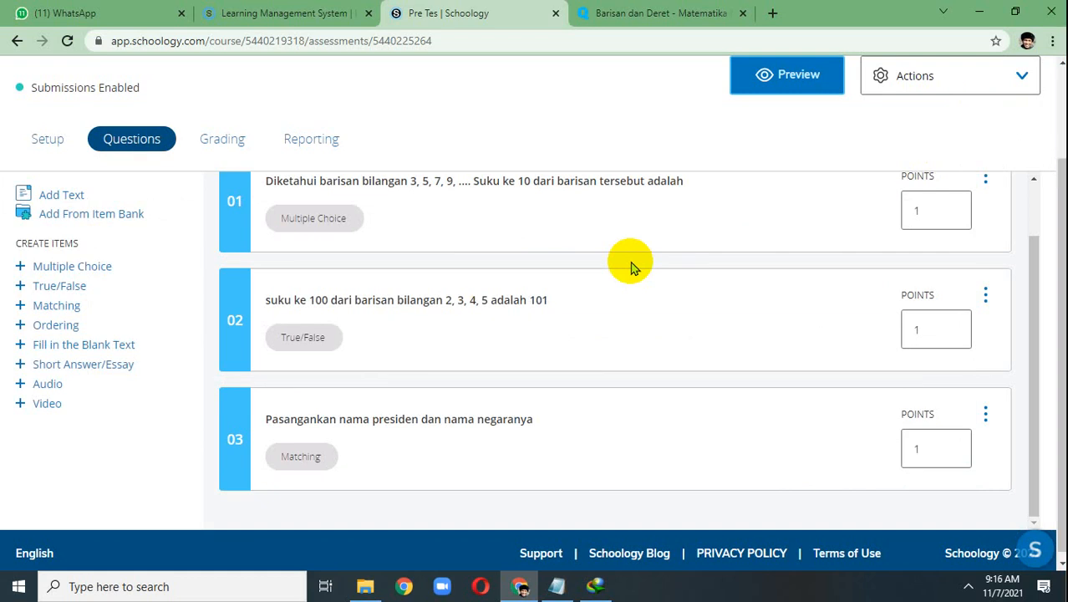
Return to the BARISAN DAN DERET folder and highlight the course access code text
{"action": "scroll", "coordinate": [629, 262], "scroll_direction": "up", "scroll_amount": 2}
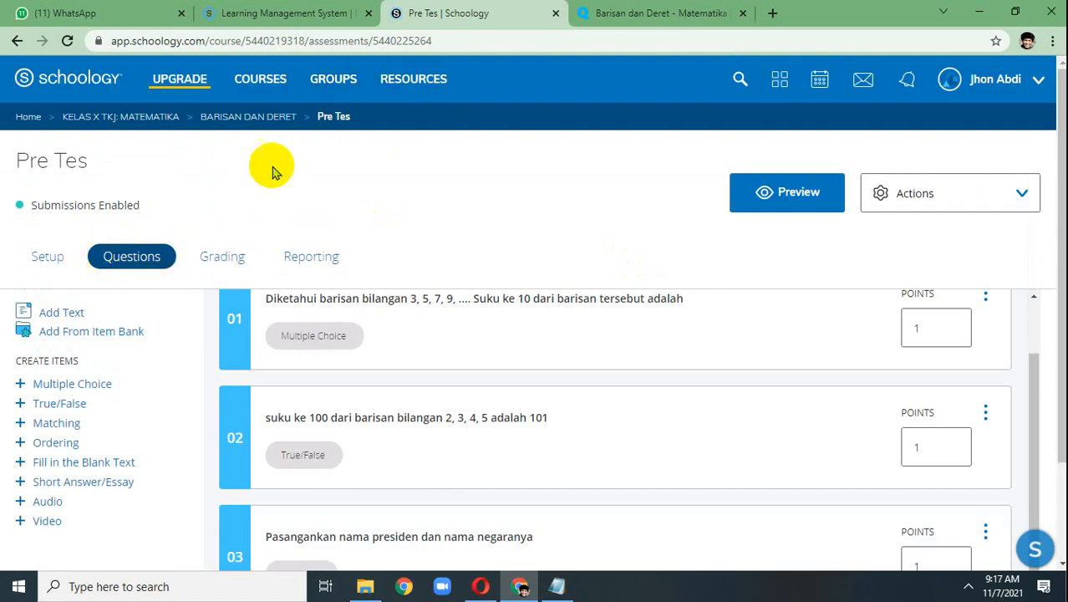
{"action": "left_click", "coordinate": [257, 121]}
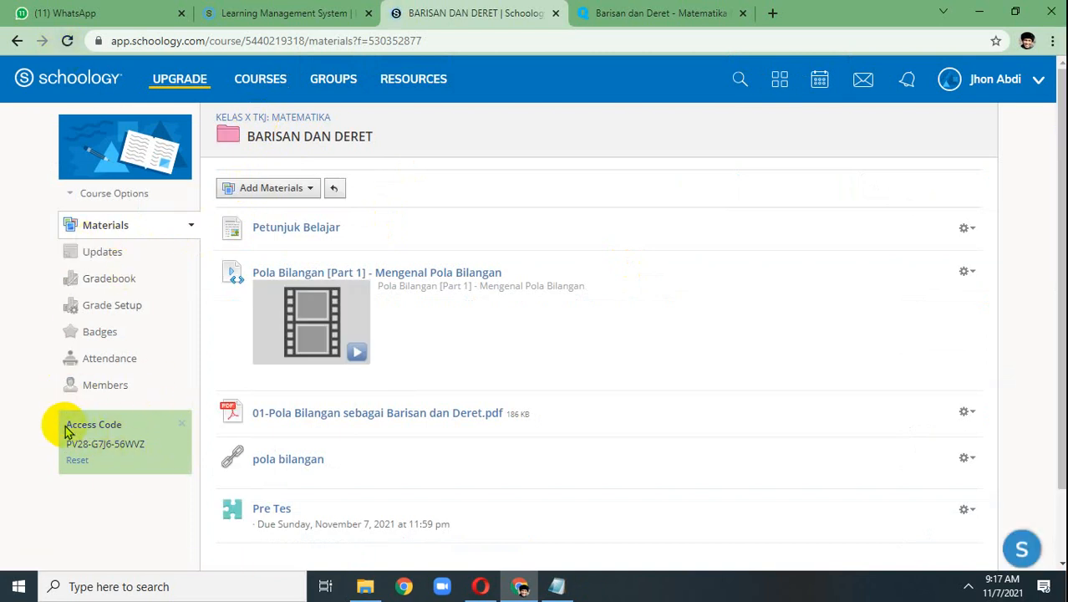
{"action": "left_click_drag", "start_coordinate": [66, 424], "coordinate": [157, 449]}
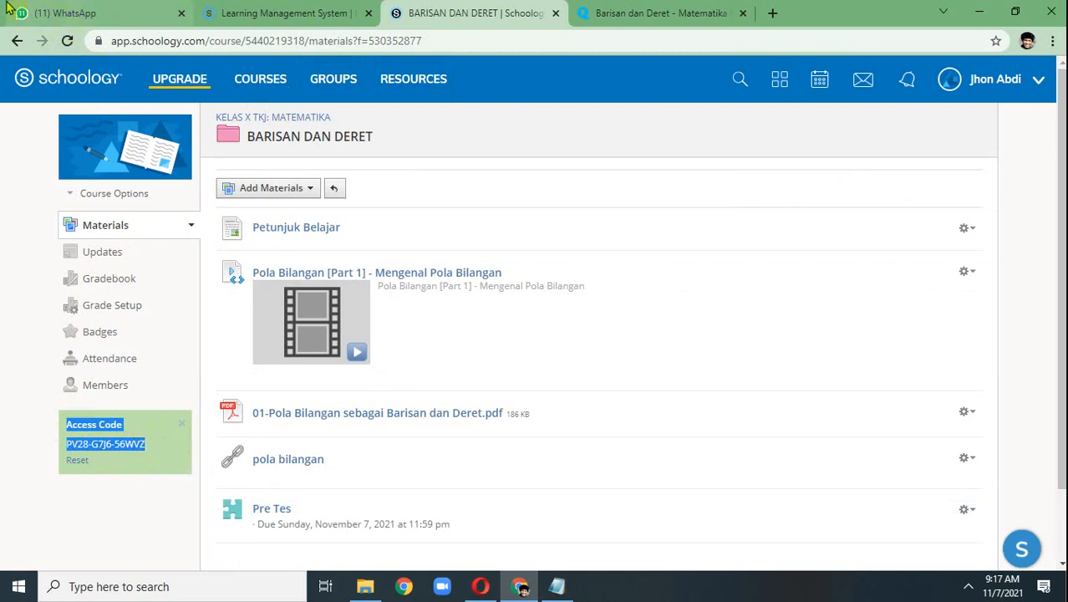
Paste and send the course access code in the KEL.1 LITERASI & NUMERASI WhatsApp group
{"action": "left_click", "coordinate": [63, 12]}
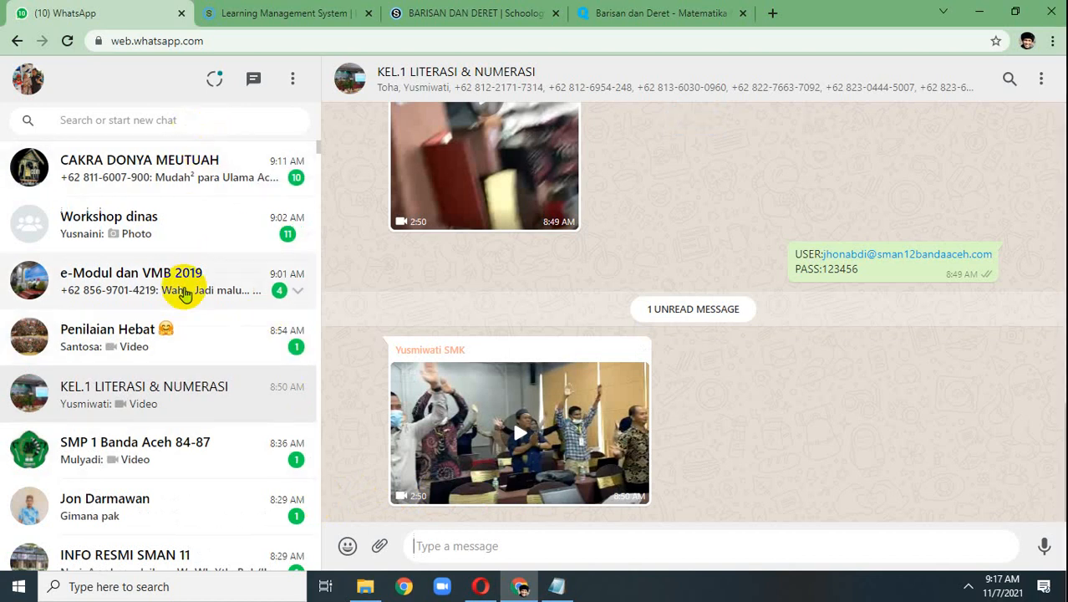
{"action": "left_click", "coordinate": [458, 546]}
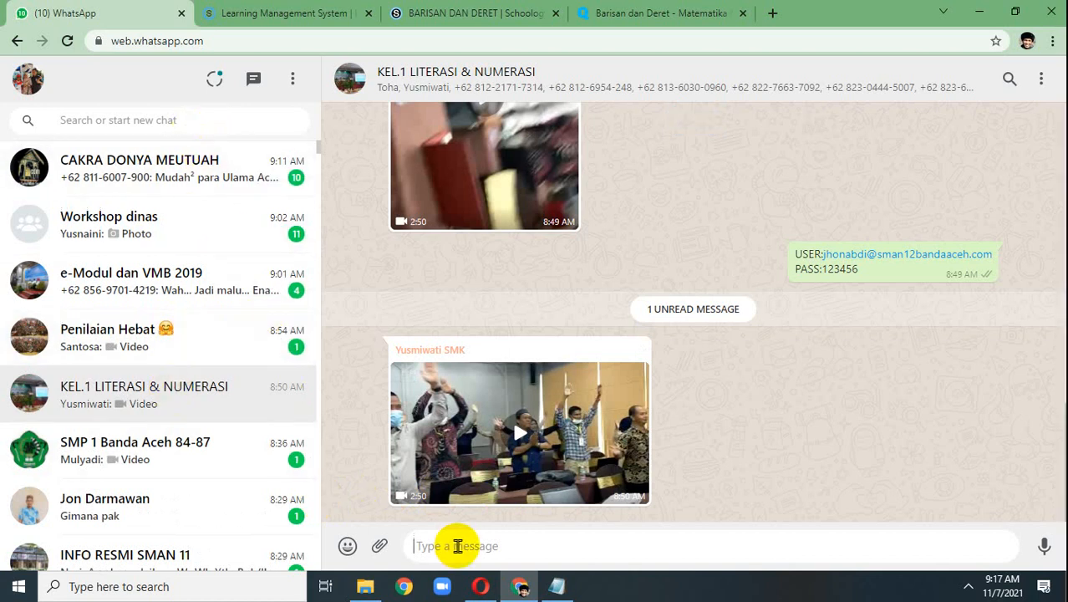
{"action": "key", "text": "ctrl+v"}
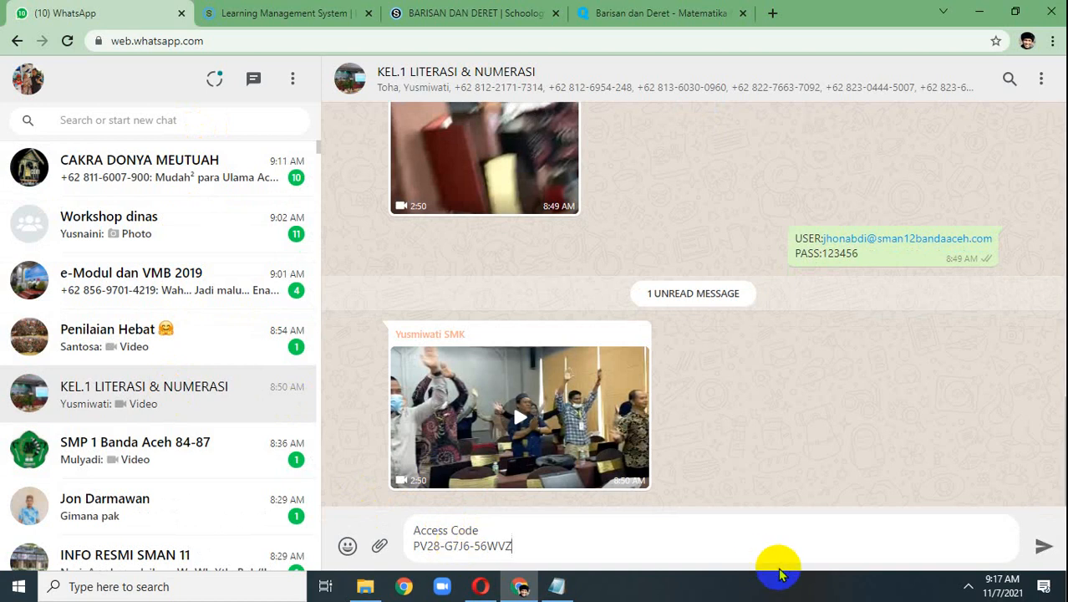
{"action": "left_click", "coordinate": [1041, 556]}
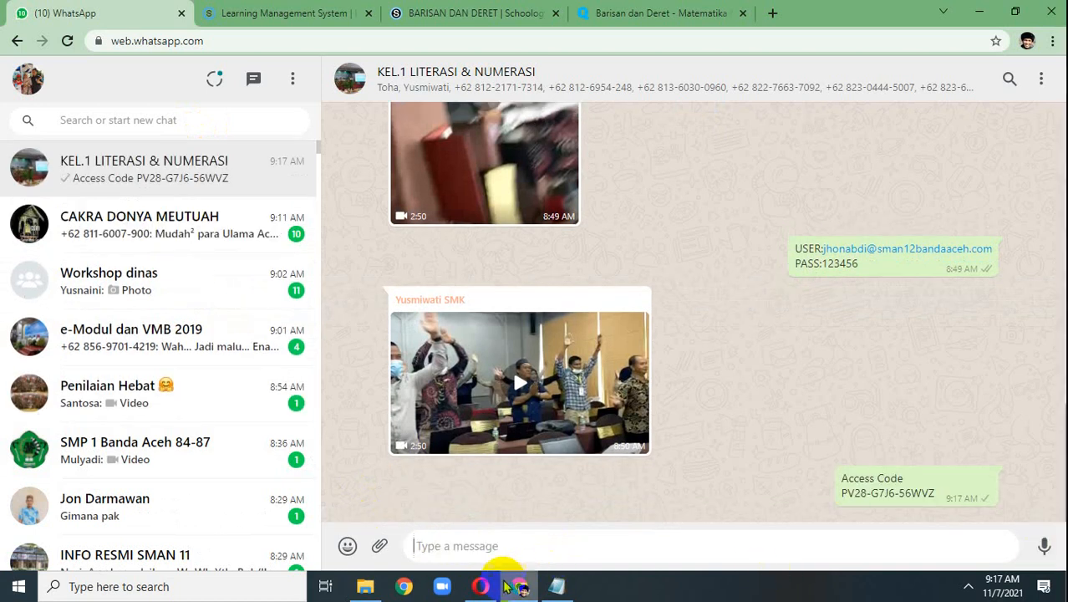
{"action": "left_click", "coordinate": [480, 587]}
In Opera, go to schoology.com and begin signing up as a Student
{"action": "left_click", "coordinate": [268, 42]}
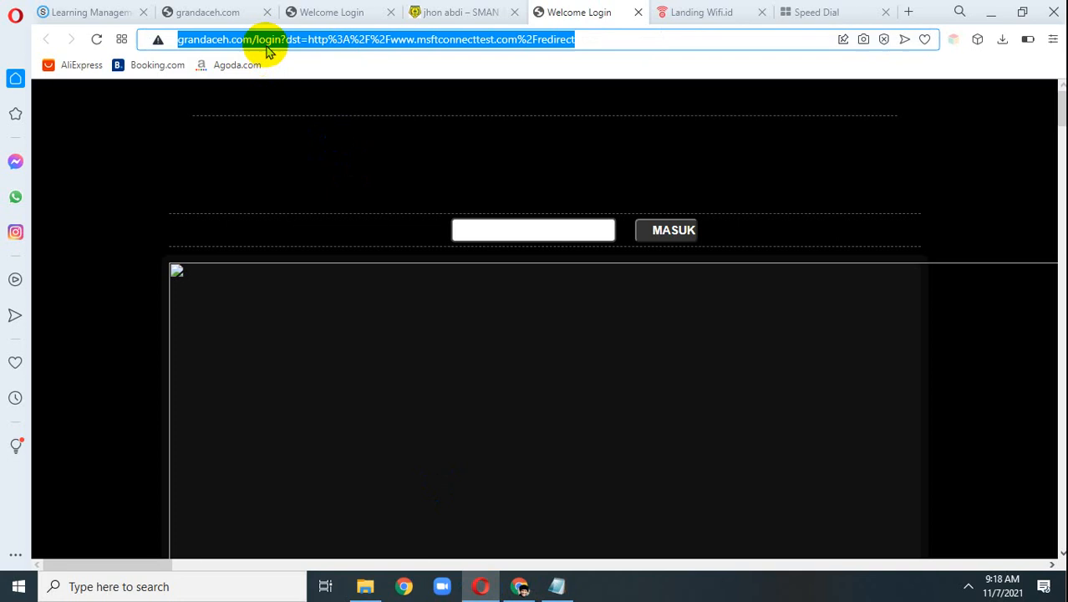
{"action": "type", "text": "schoology.com"}
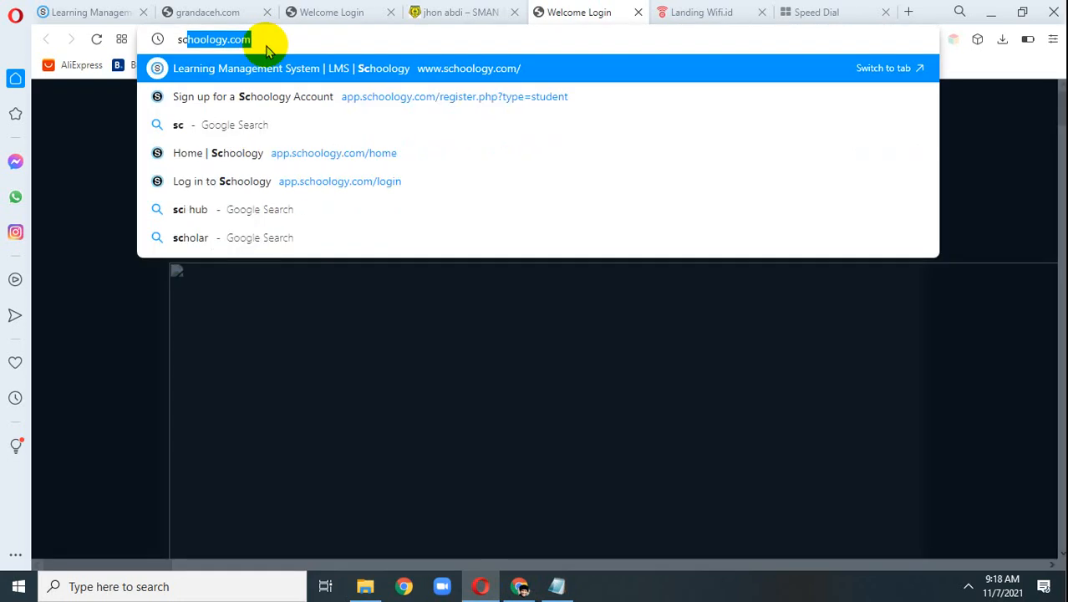
{"action": "key", "text": "Return"}
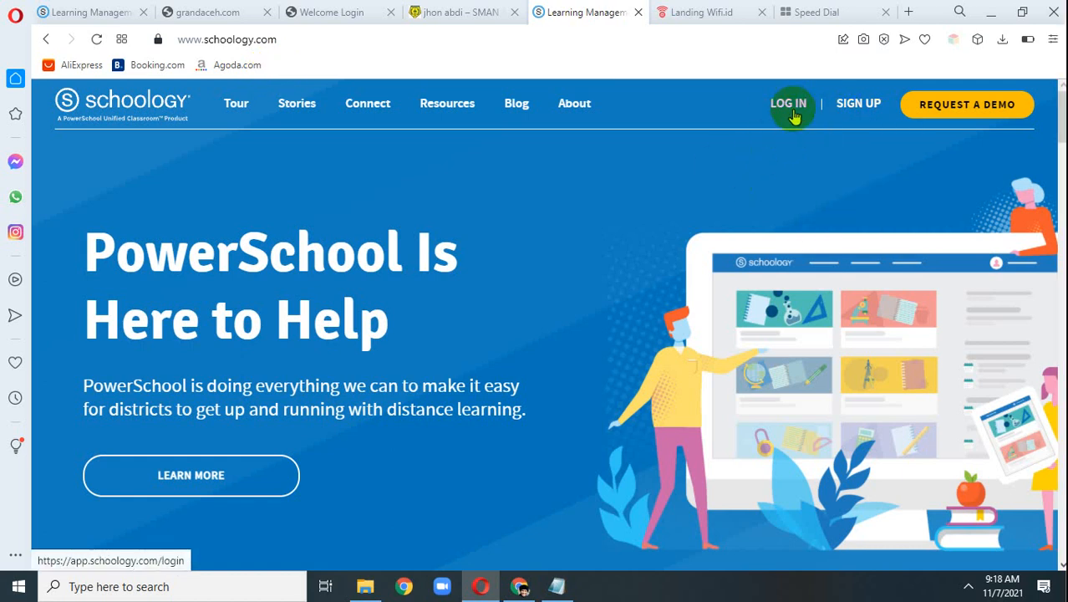
{"action": "left_click", "coordinate": [849, 113]}
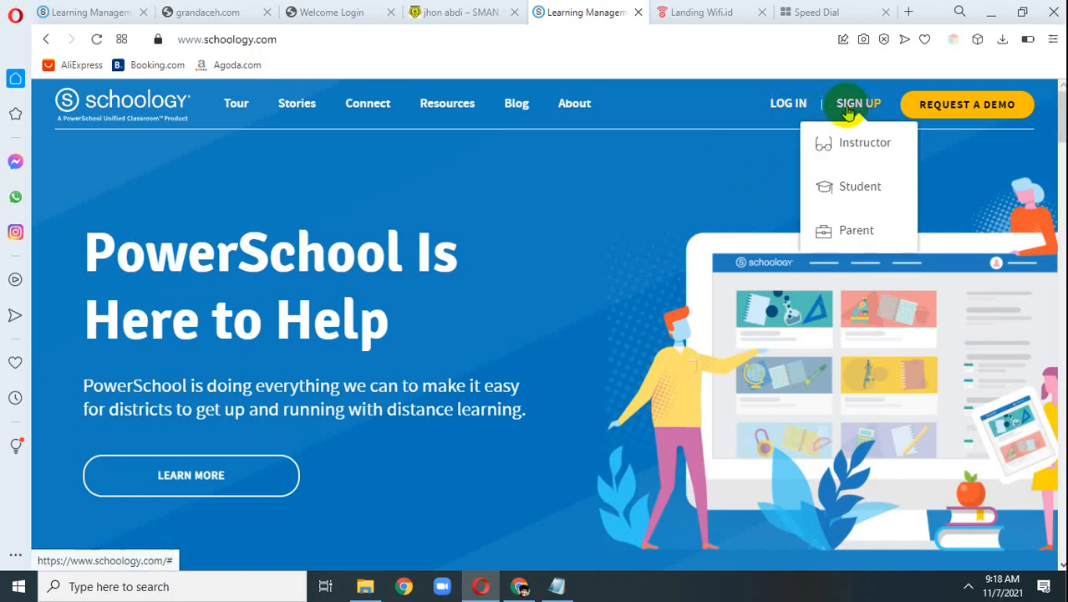
{"action": "left_click", "coordinate": [848, 186]}
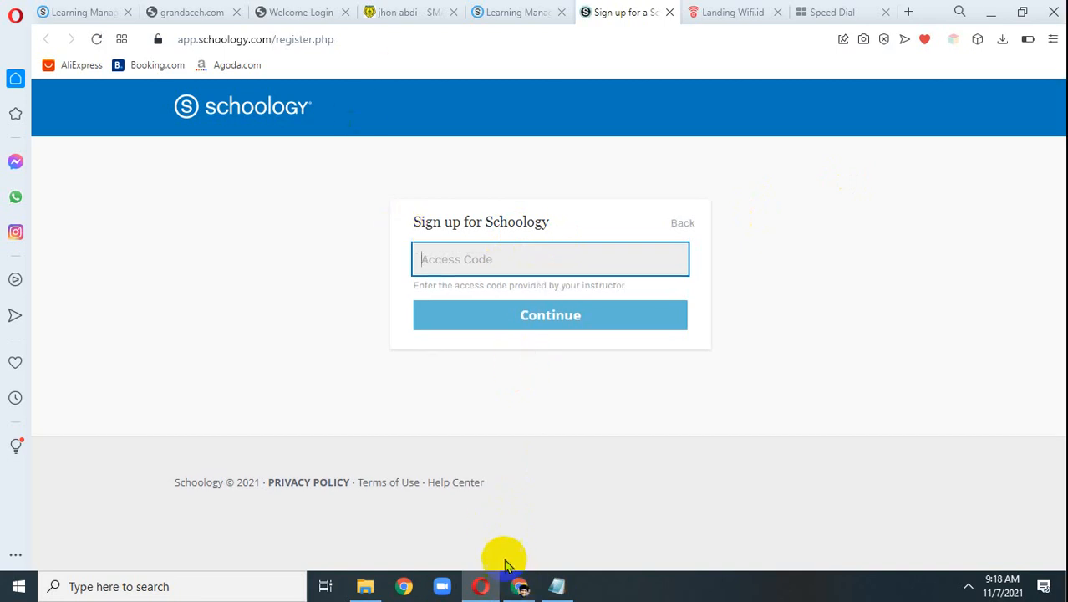
Copy the course access code from the course page, paste it into the sign-up form, and continue
{"action": "left_click", "coordinate": [520, 587]}
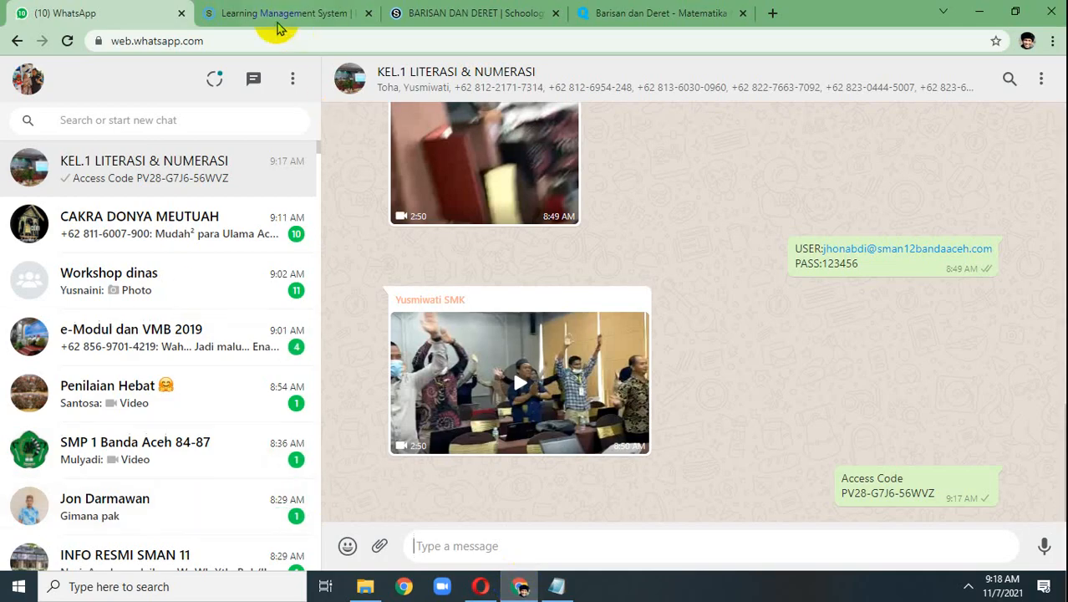
{"action": "left_click", "coordinate": [475, 14]}
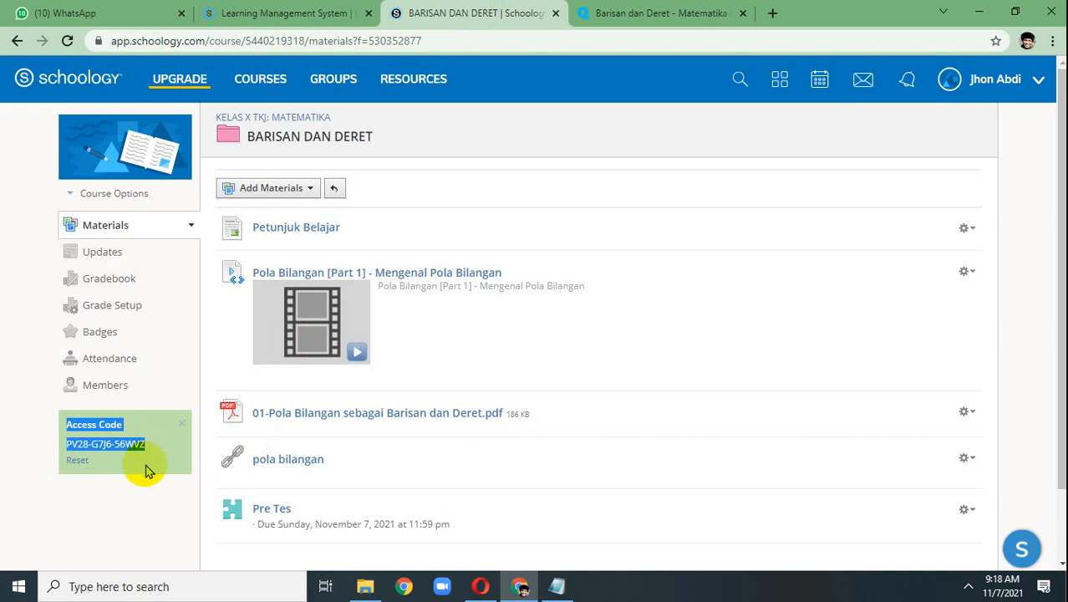
{"action": "left_click", "coordinate": [158, 464]}
{"action": "left_click_drag", "start_coordinate": [66, 443], "coordinate": [145, 447]}
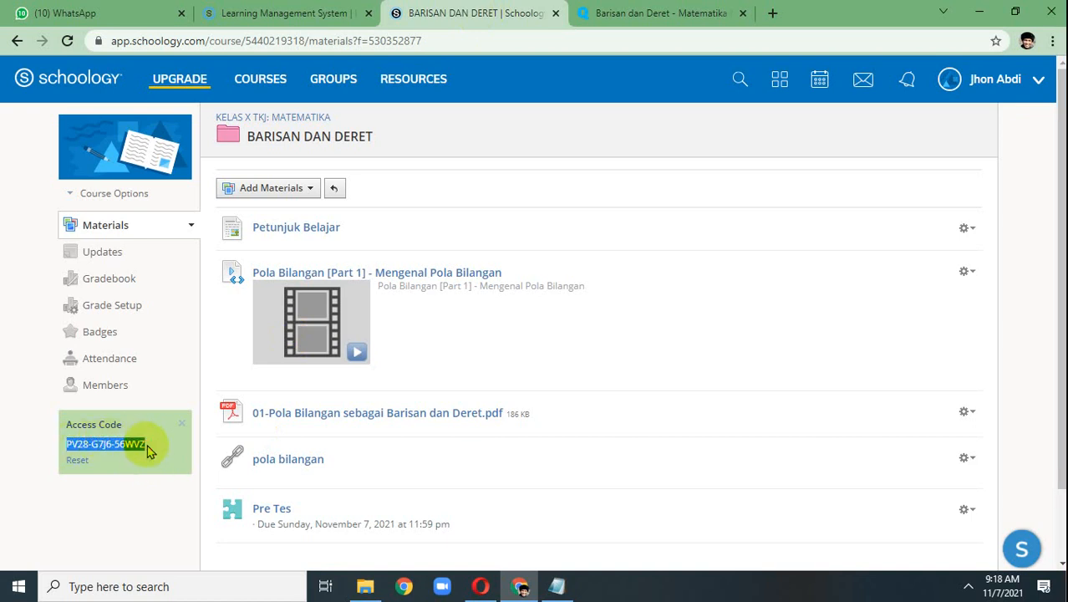
{"action": "left_click", "coordinate": [483, 587]}
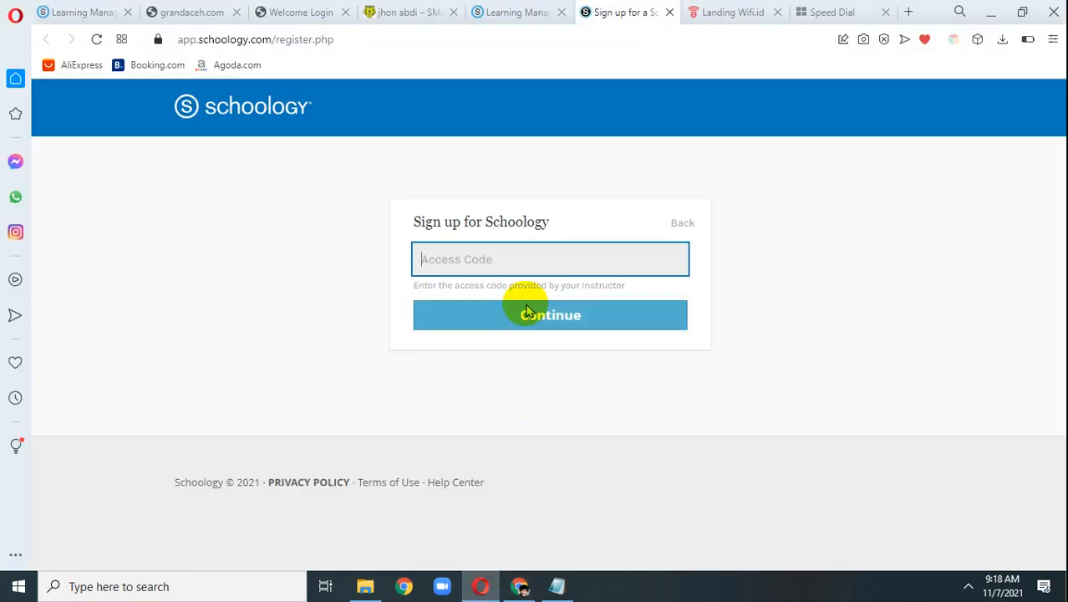
{"action": "key", "text": "ctrl+v"}
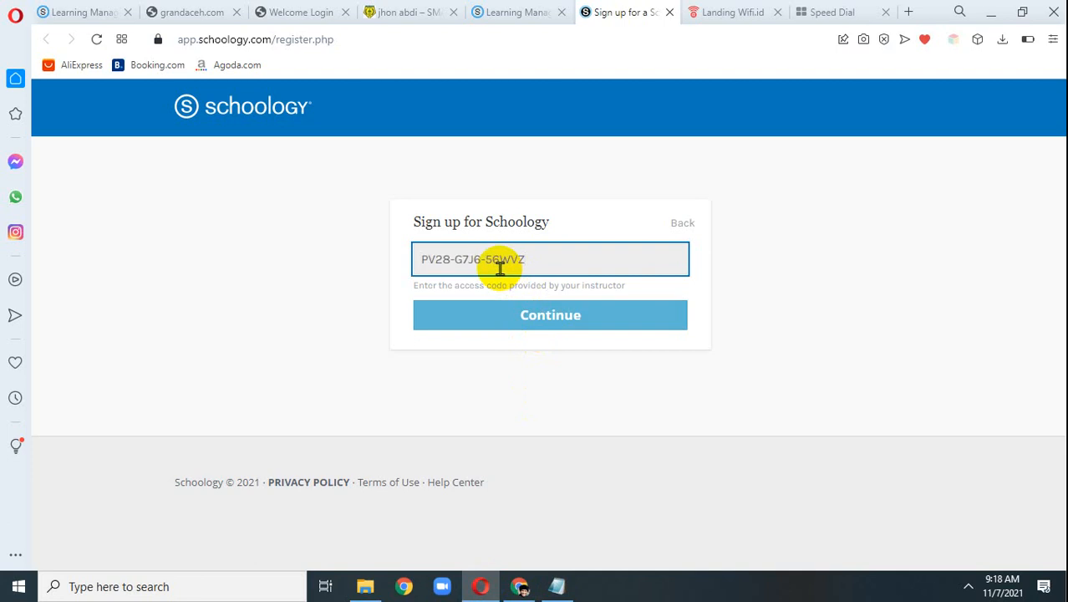
{"action": "left_click", "coordinate": [516, 318]}
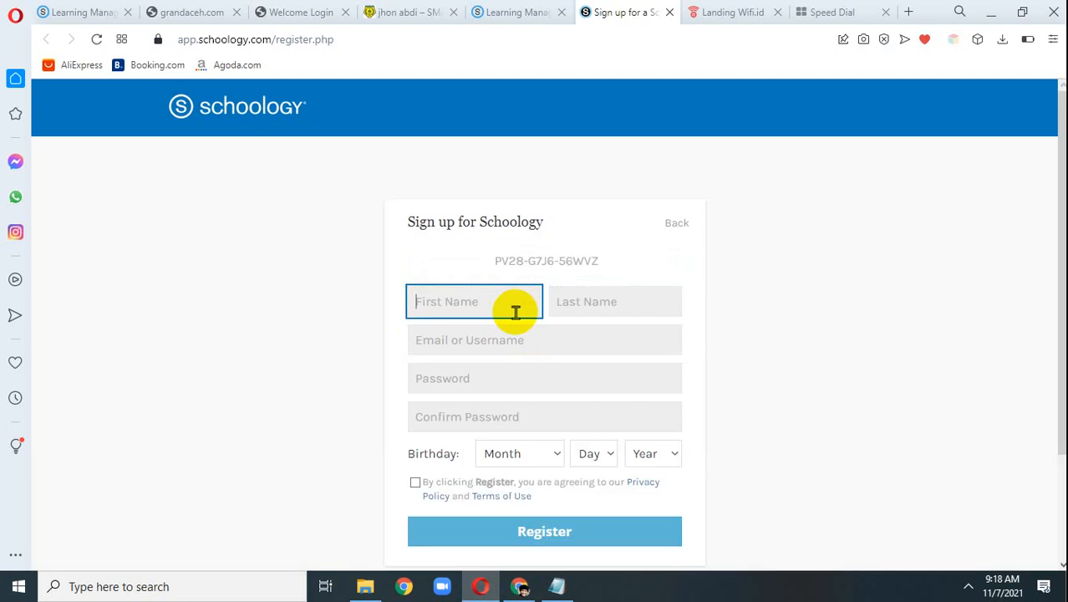
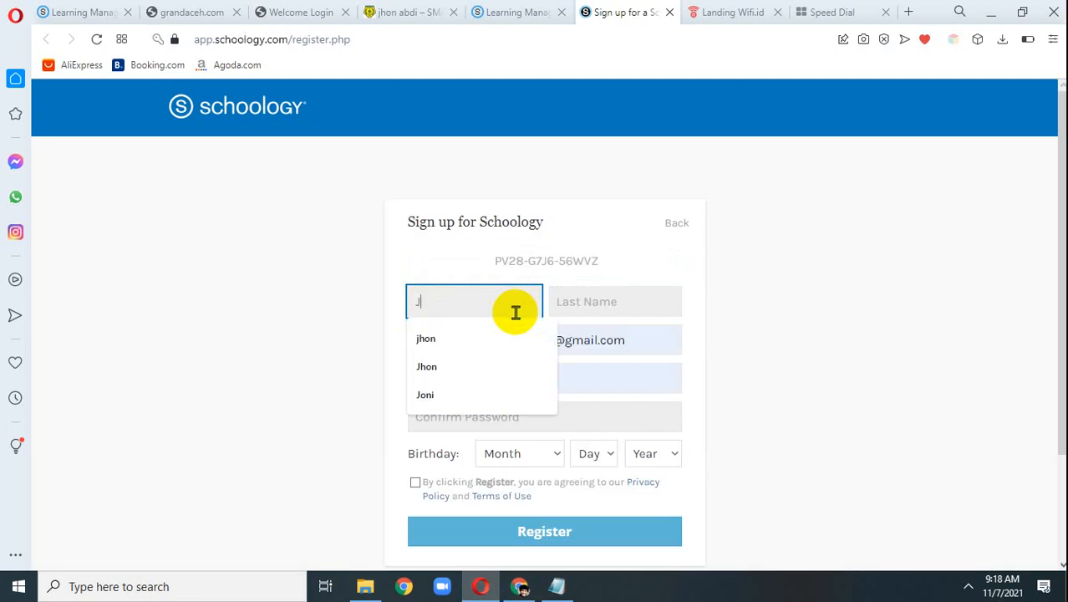
Enter the student's first name, last name and a username replacing the prefilled e-mail
{"action": "left_click", "coordinate": [562, 304]}
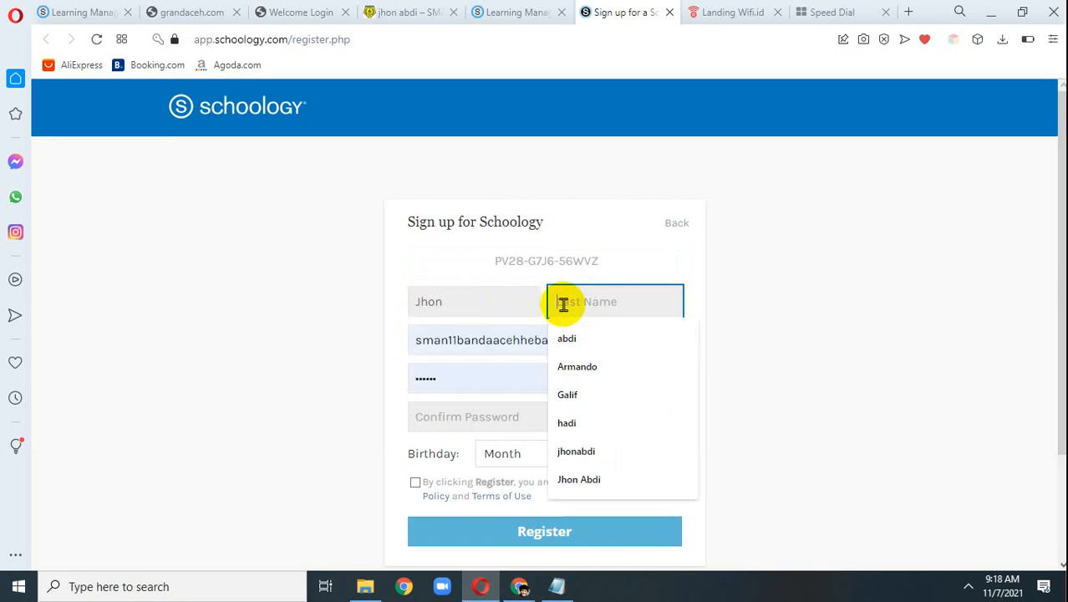
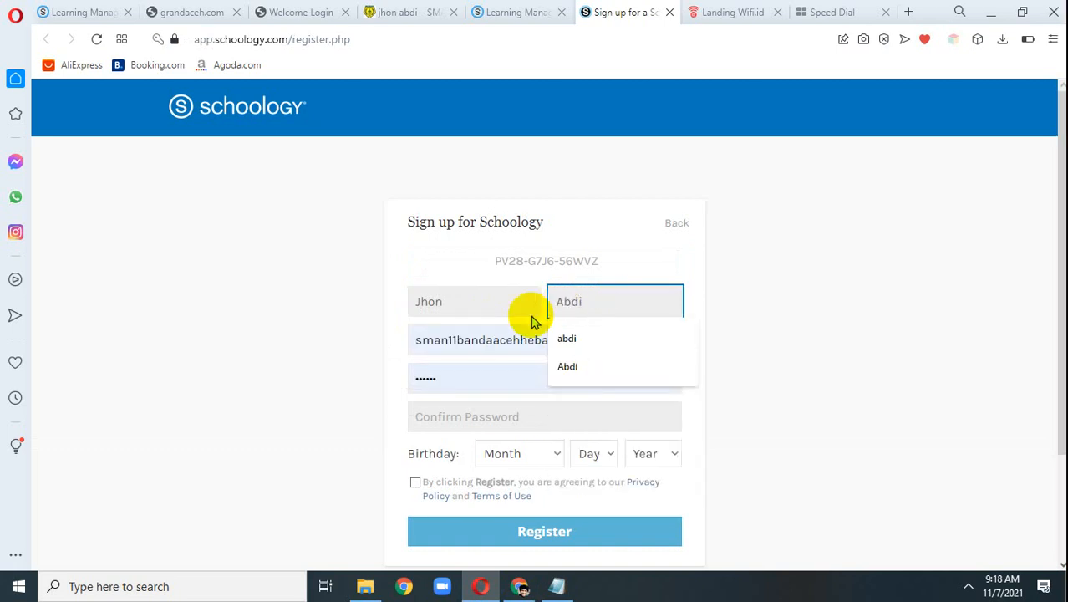
{"action": "left_click", "coordinate": [470, 341]}
{"action": "left_click_drag", "start_coordinate": [644, 343], "coordinate": [429, 327]}
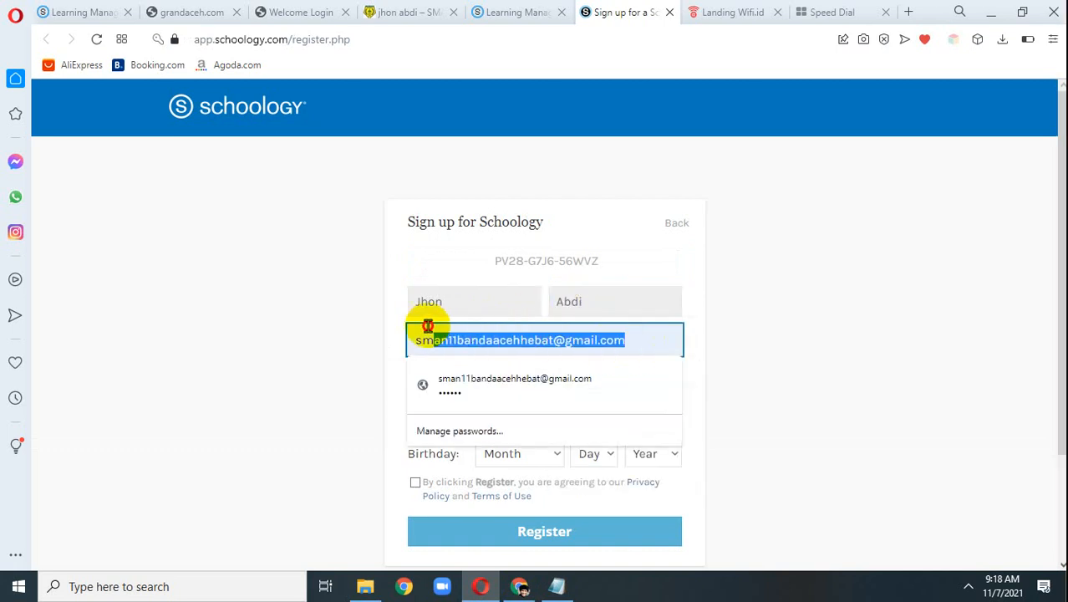
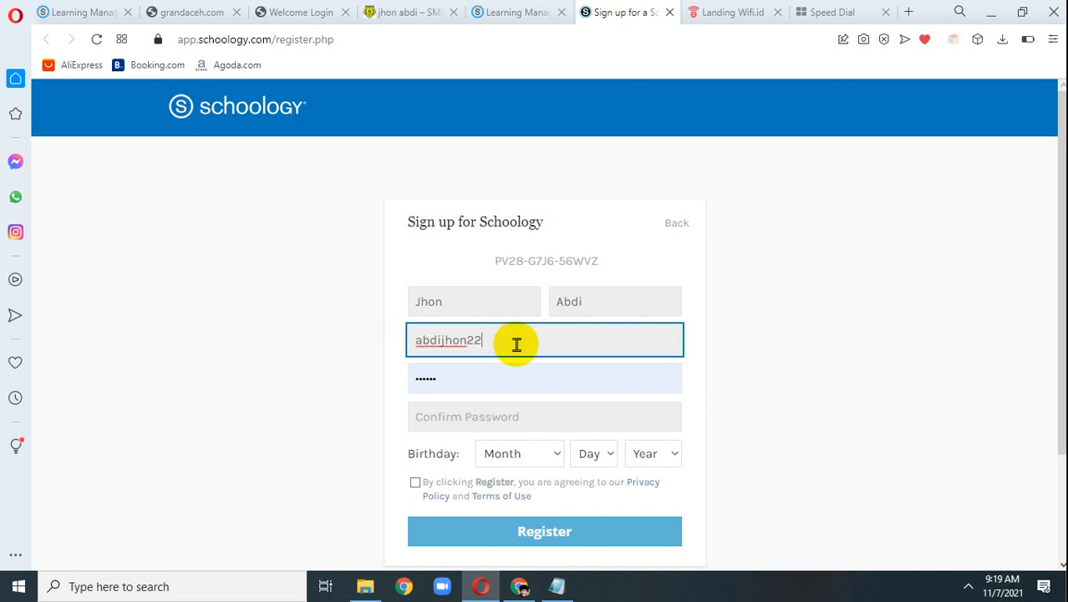
Replace the autofilled password and fill in the password confirmation
{"action": "left_click", "coordinate": [468, 377]}
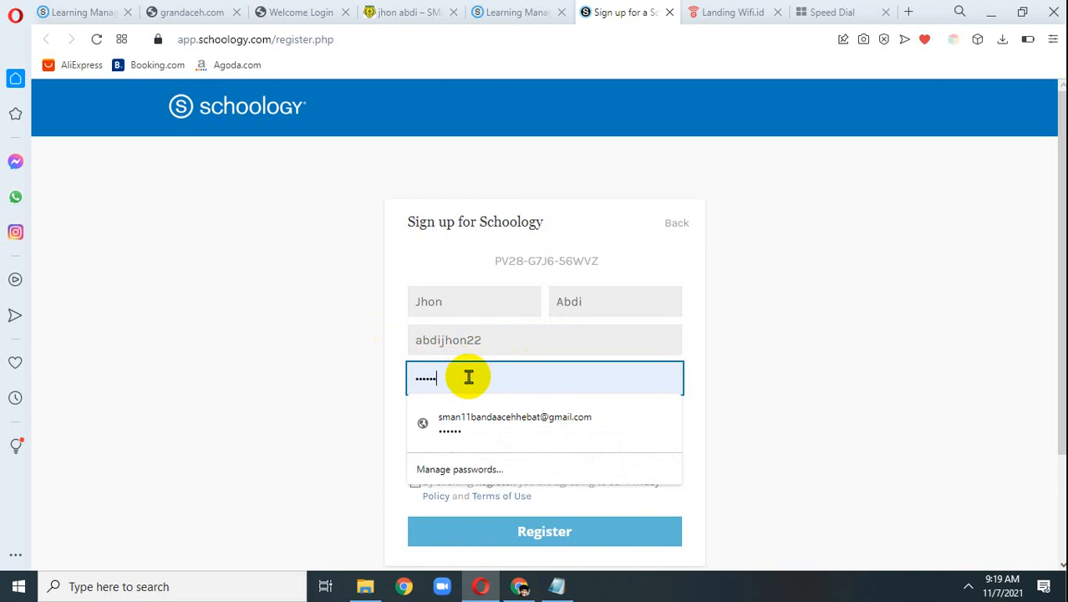
{"action": "key", "text": "BackSpace"}
{"action": "key", "text": "BackSpace"}
{"action": "key", "text": "BackSpace"}
{"action": "key", "text": "BackSpace"}
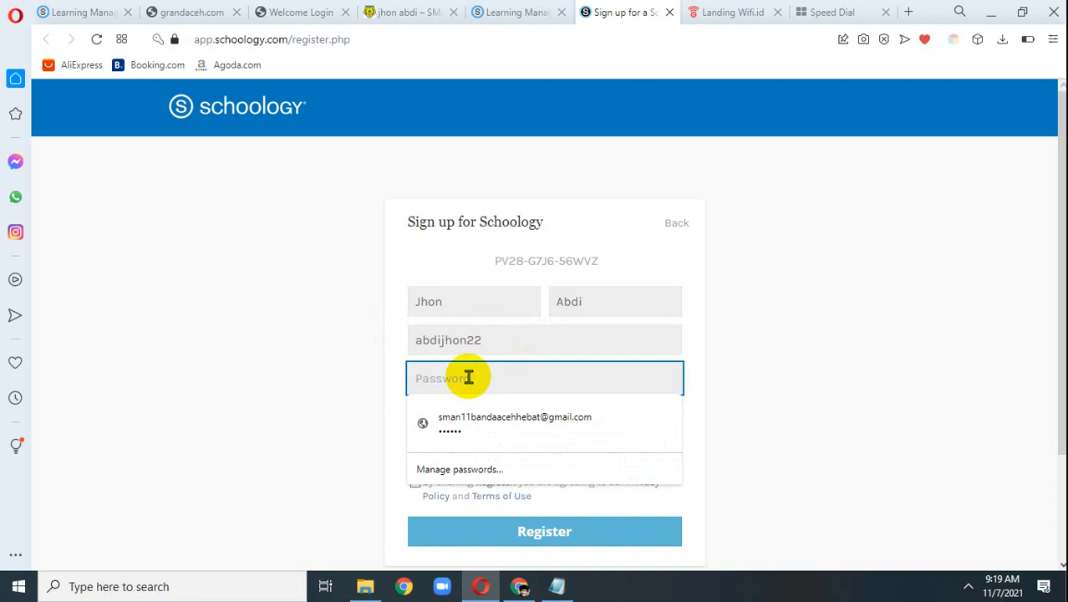
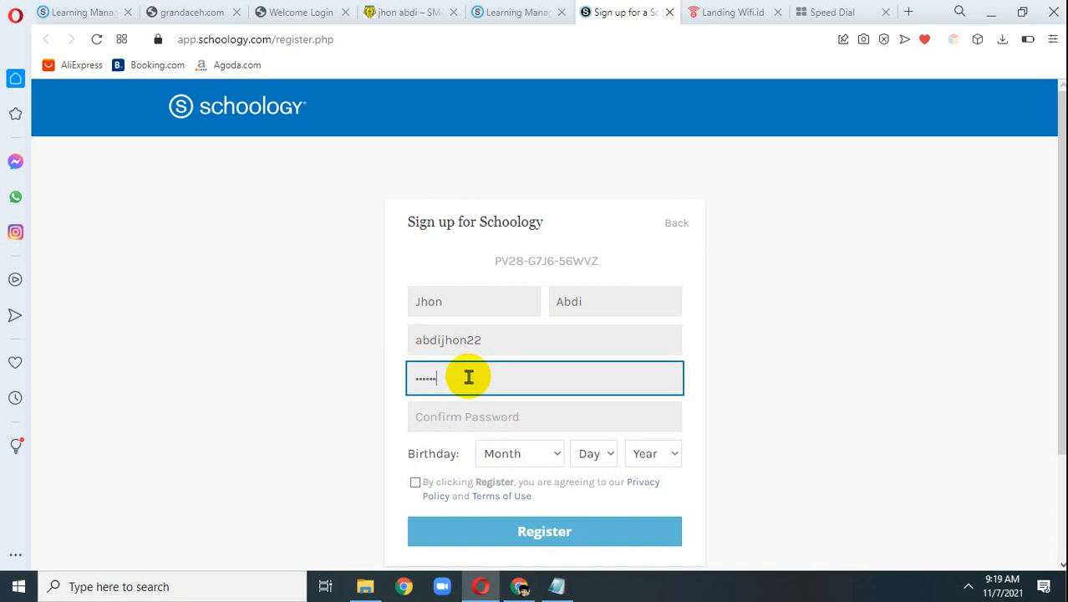
{"action": "left_click", "coordinate": [472, 422]}
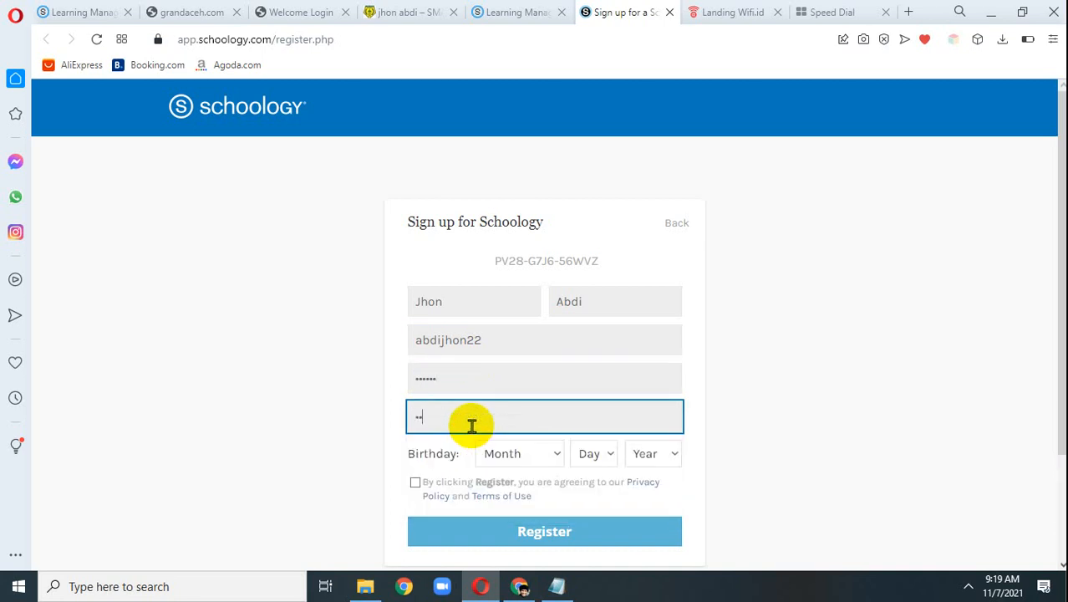
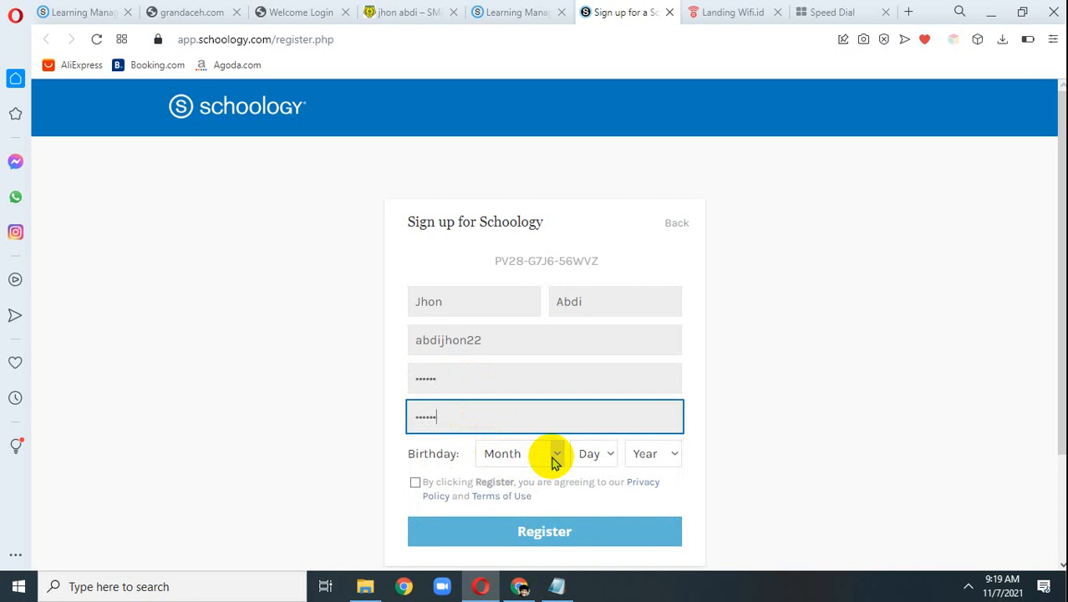
Set the birthday to November 20, 2005, accept the terms, and register
{"action": "left_click", "coordinate": [552, 459]}
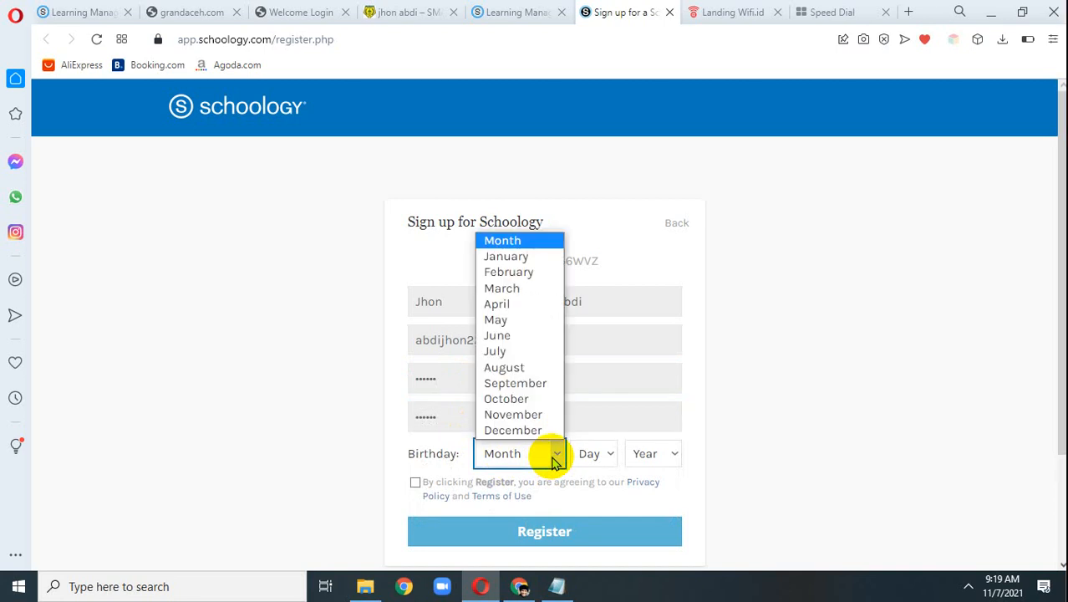
{"action": "left_click", "coordinate": [535, 418]}
{"action": "left_click", "coordinate": [591, 453]}
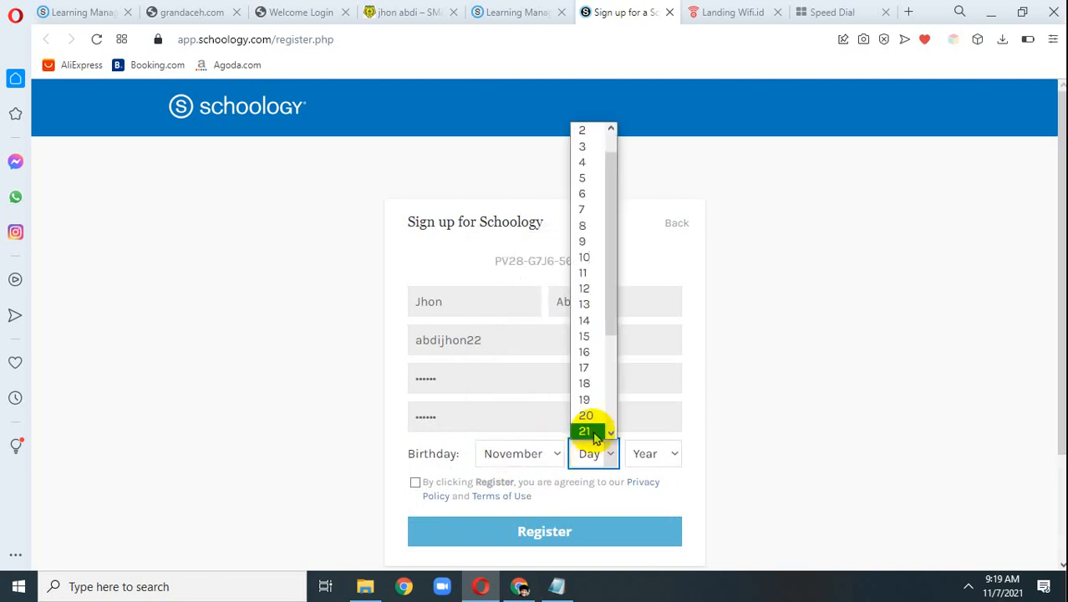
{"action": "left_click", "coordinate": [589, 415]}
{"action": "left_click", "coordinate": [673, 458]}
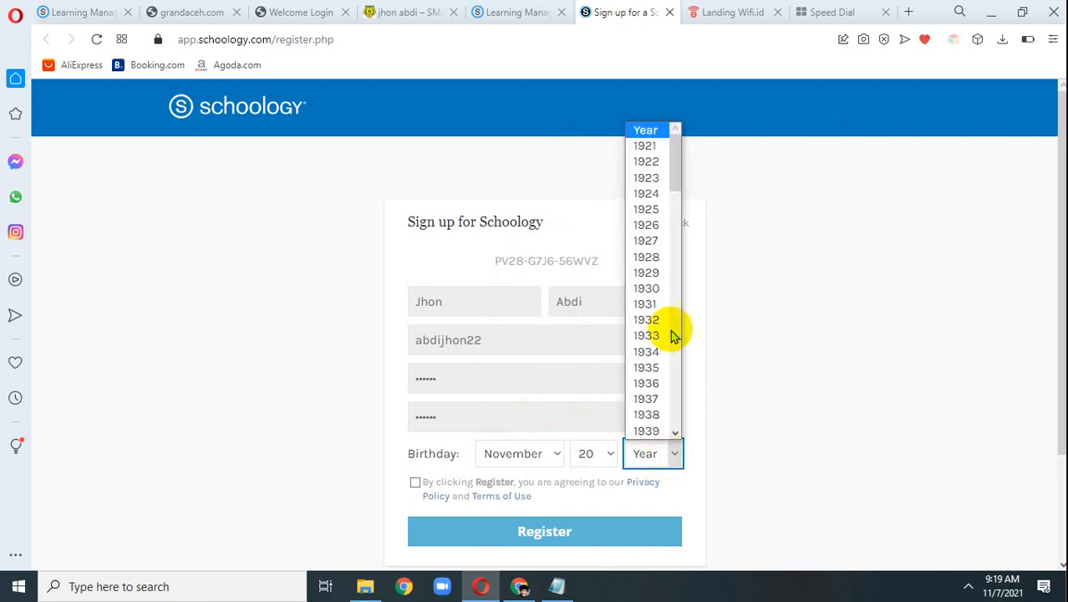
{"action": "left_click_drag", "start_coordinate": [681, 191], "coordinate": [680, 393]}
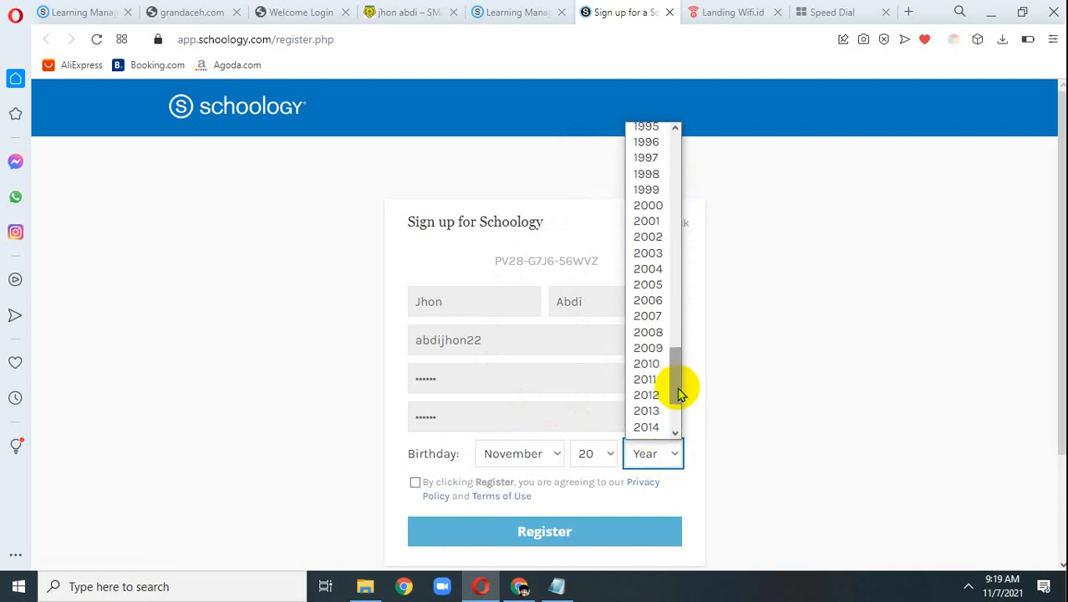
{"action": "left_click", "coordinate": [659, 284]}
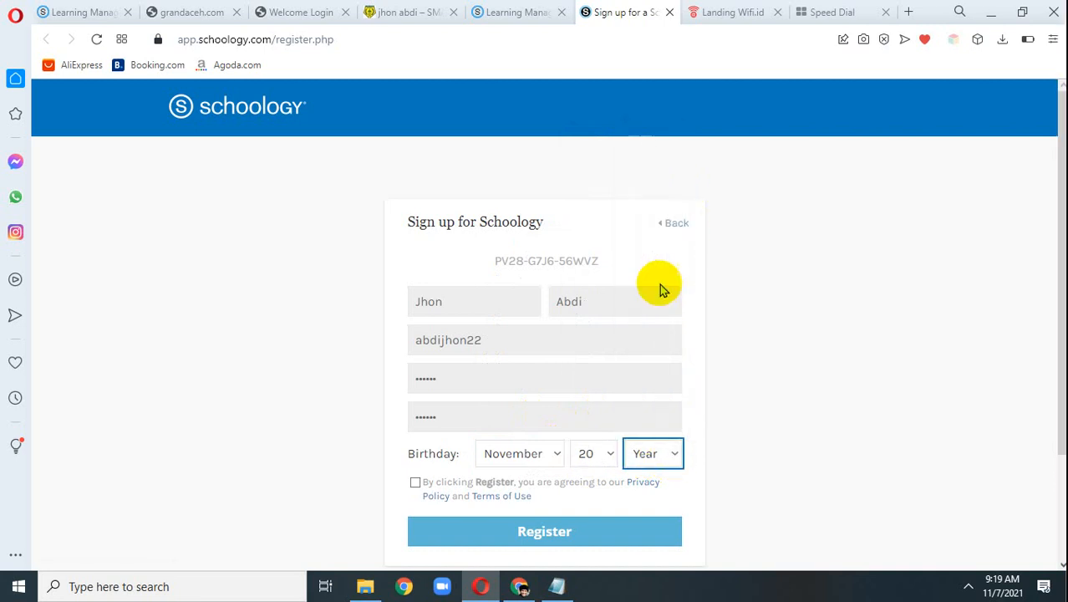
{"action": "left_click", "coordinate": [416, 483]}
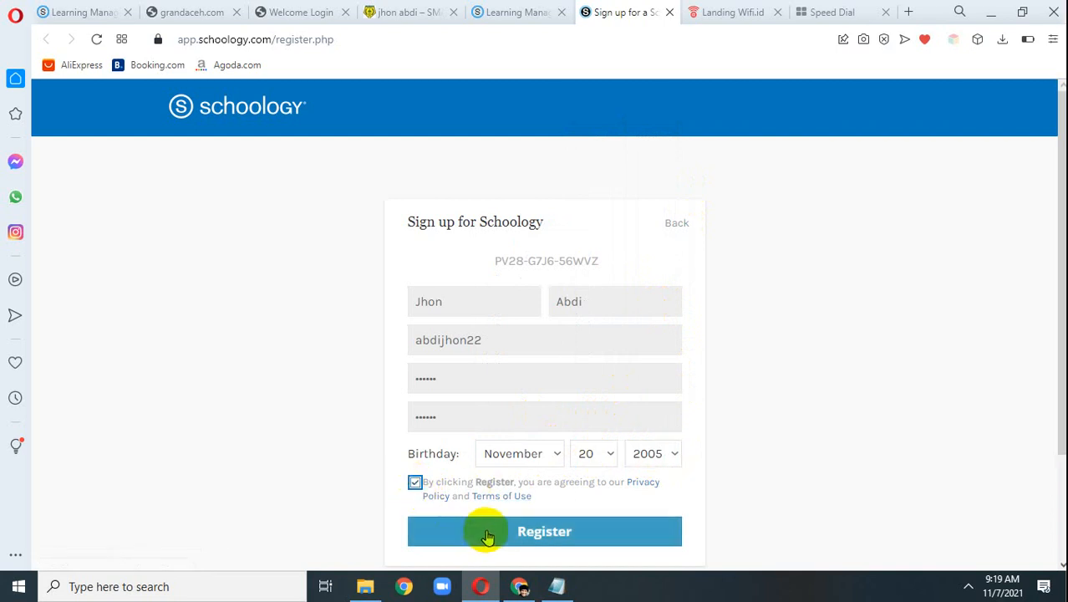
{"action": "left_click", "coordinate": [487, 533]}
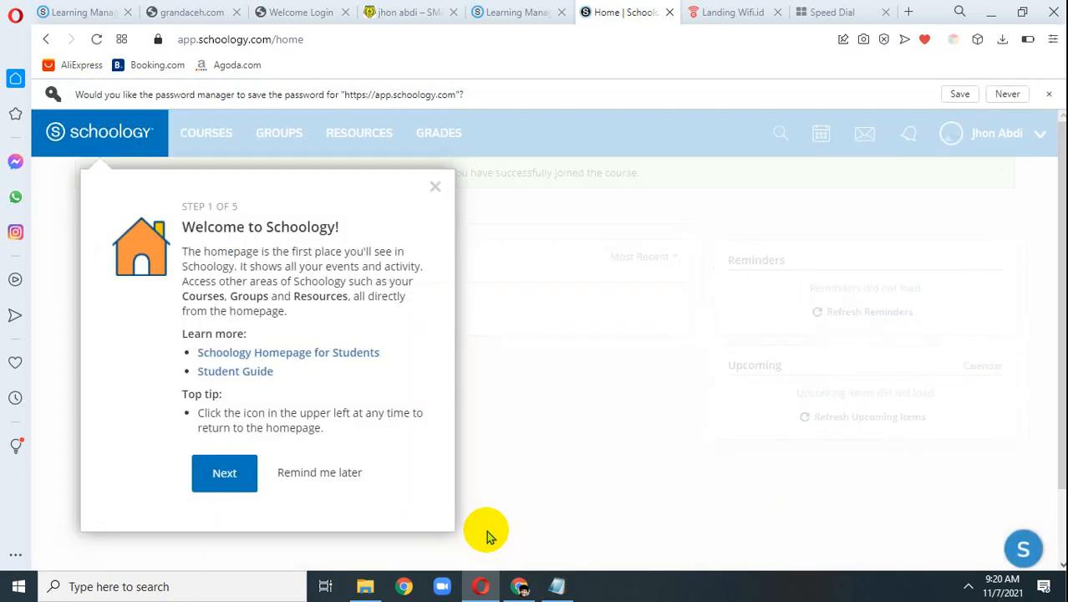
Step through and close the Welcome to Schoology tour
{"action": "left_click", "coordinate": [224, 477]}
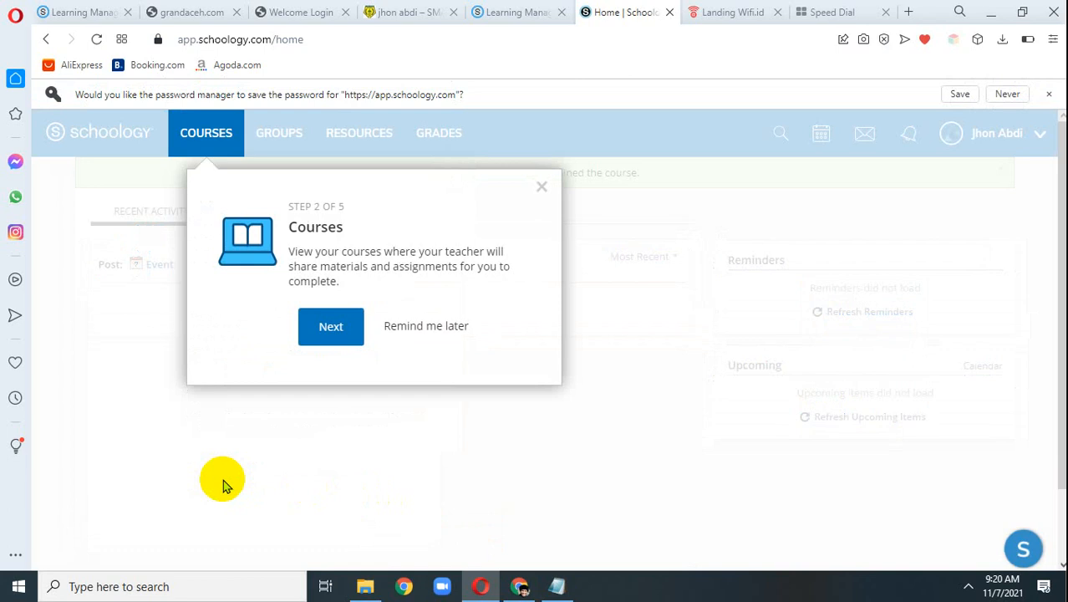
{"action": "left_click", "coordinate": [333, 337]}
{"action": "left_click", "coordinate": [399, 318]}
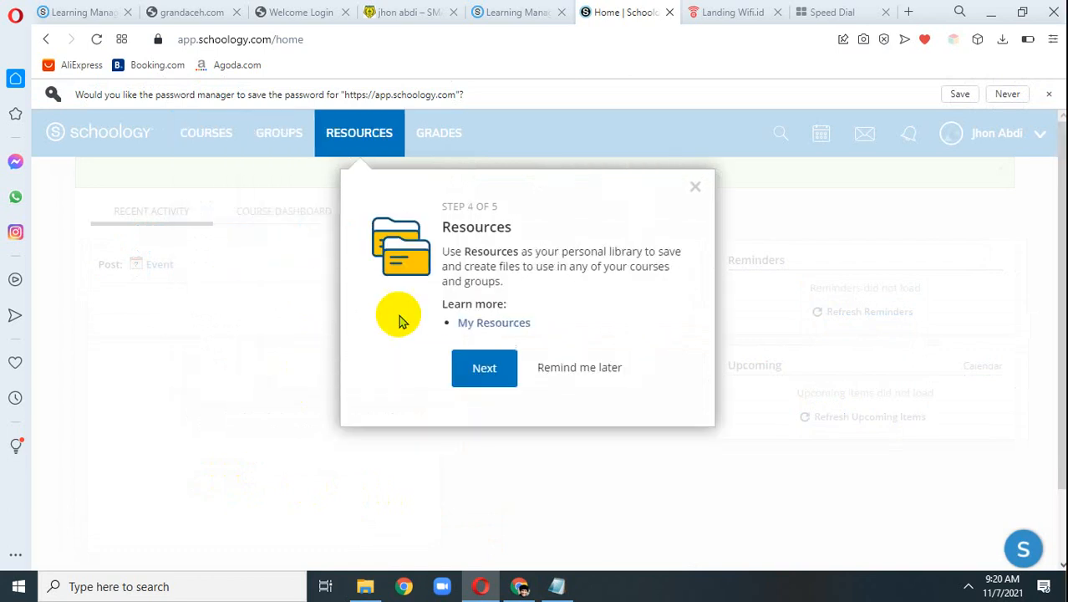
{"action": "left_click", "coordinate": [486, 381]}
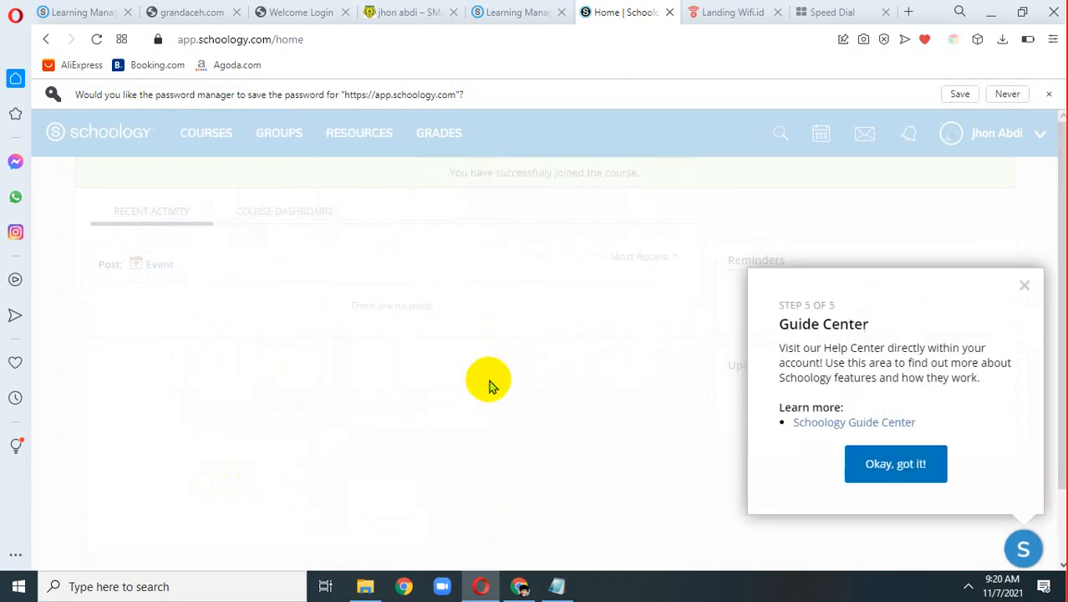
{"action": "left_click", "coordinate": [877, 469]}
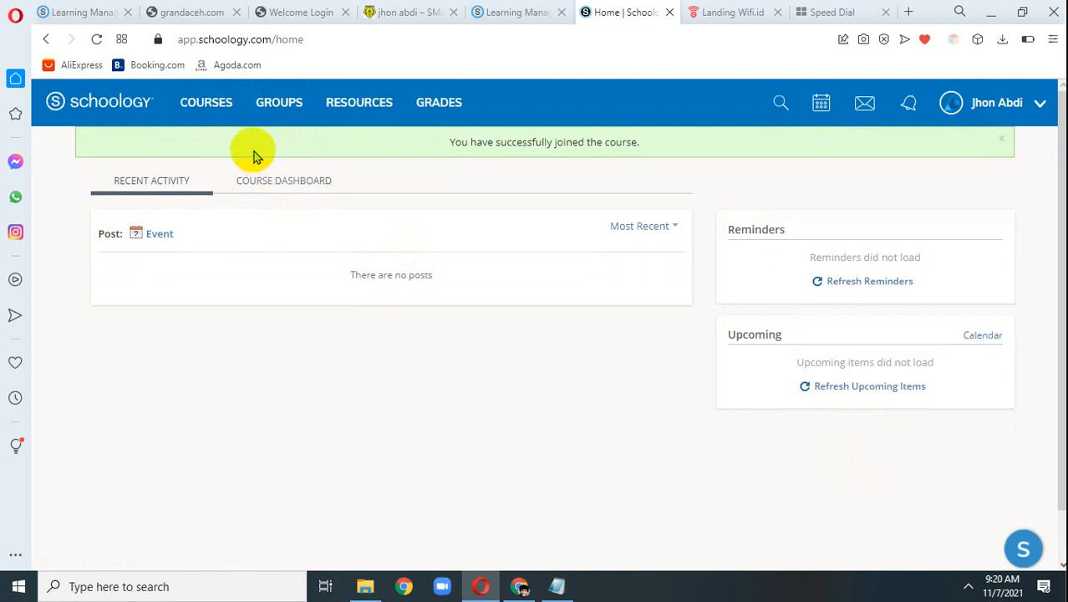
Show the Courses list with KELAS X TKJ: MATEMATIKA, dismissing the My Courses tip
{"action": "left_click", "coordinate": [224, 117]}
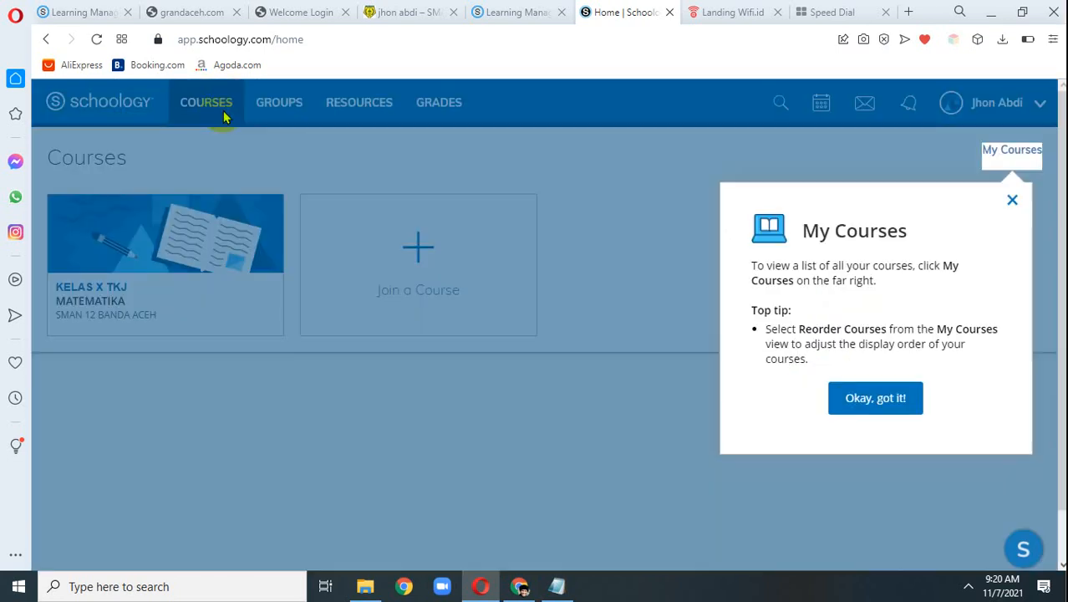
{"action": "left_click", "coordinate": [870, 398]}
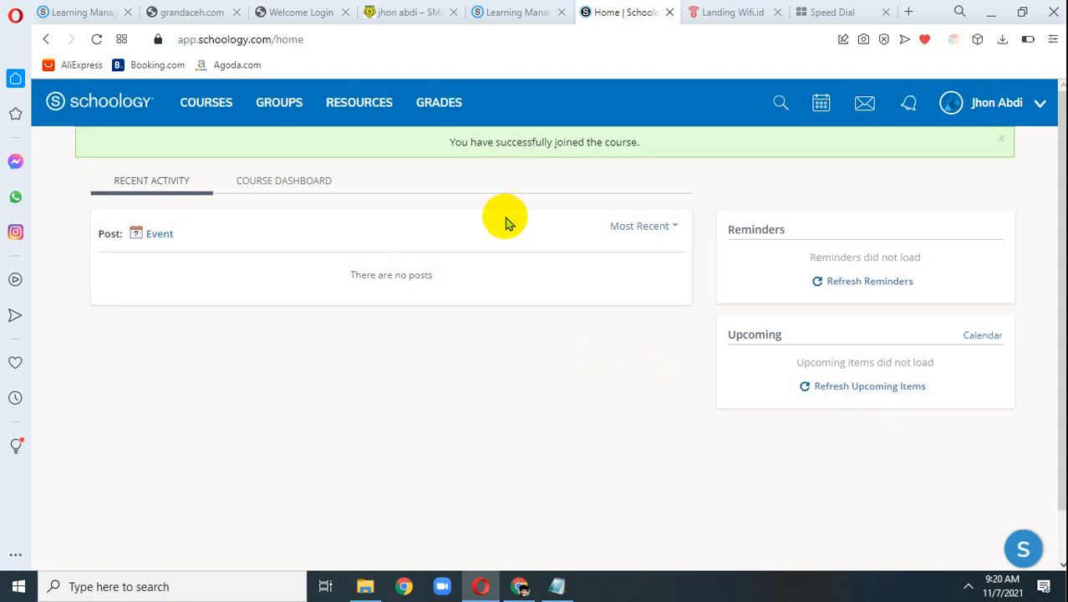
{"action": "left_click", "coordinate": [210, 116]}
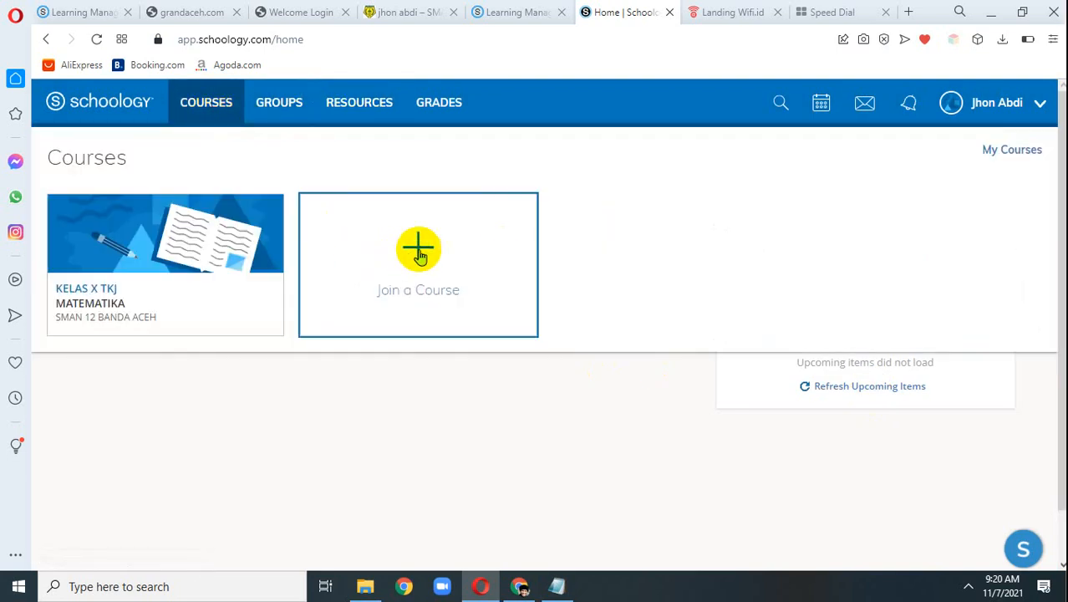
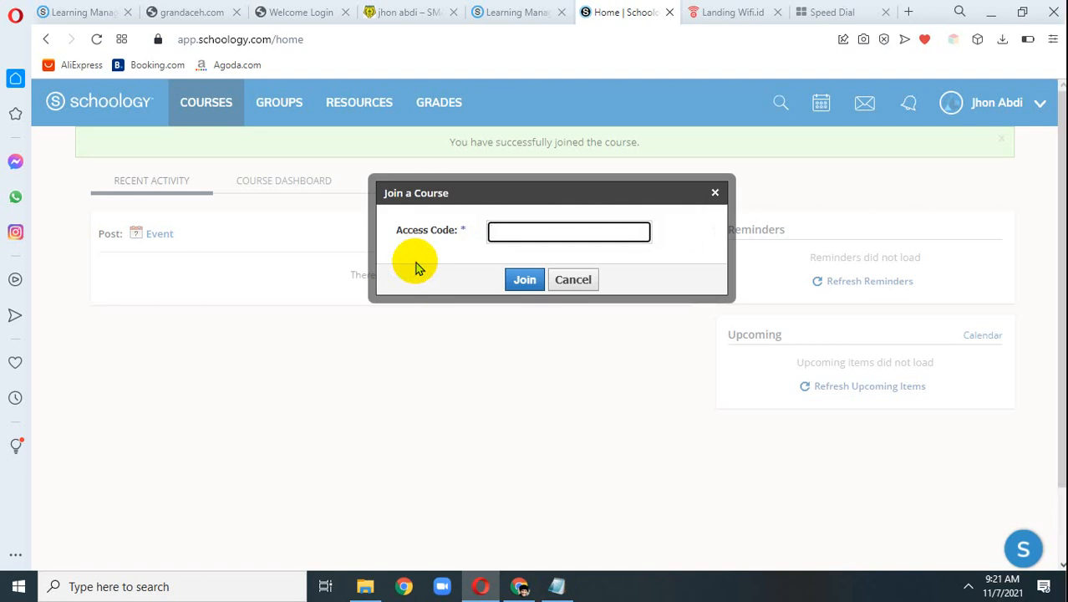
Cancel the Join a Course prompt and open KELAS X TKJ: MATEMATIKA from the Courses menu
{"action": "left_click", "coordinate": [572, 280]}
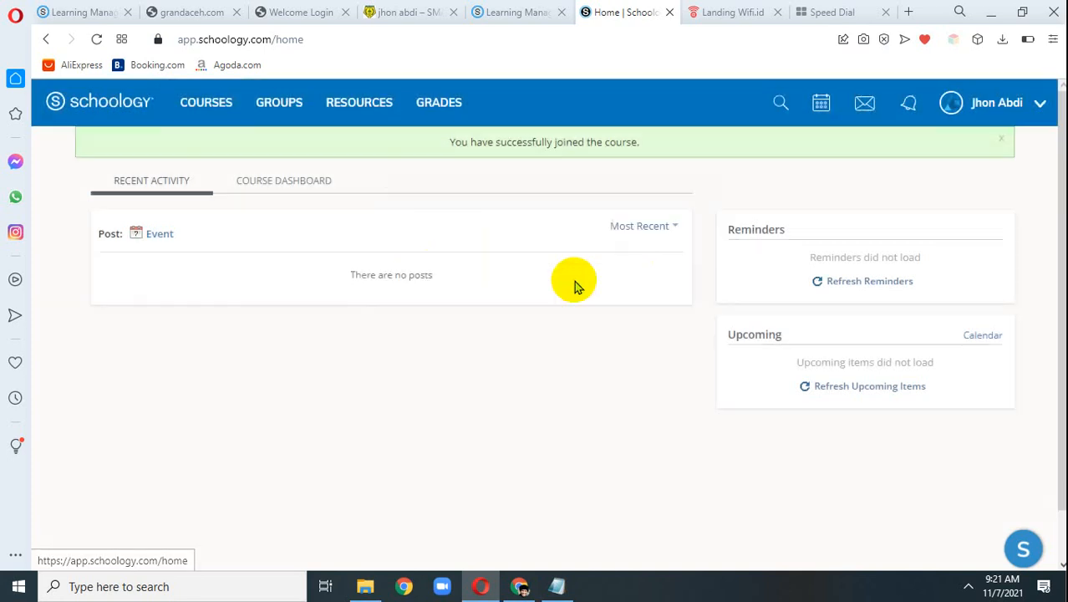
{"action": "left_click", "coordinate": [215, 122]}
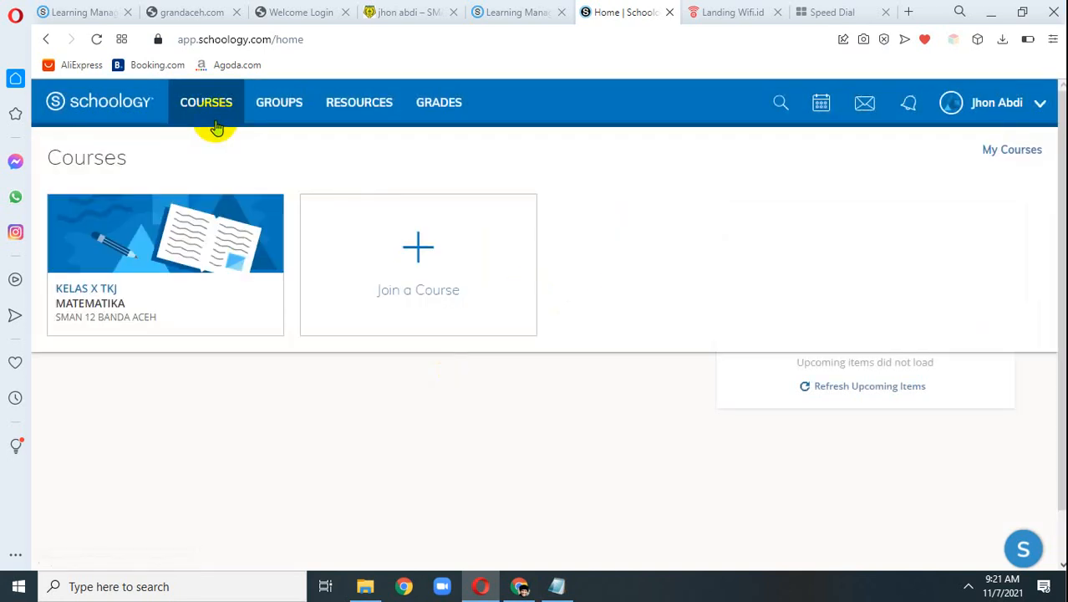
{"action": "left_click", "coordinate": [186, 268]}
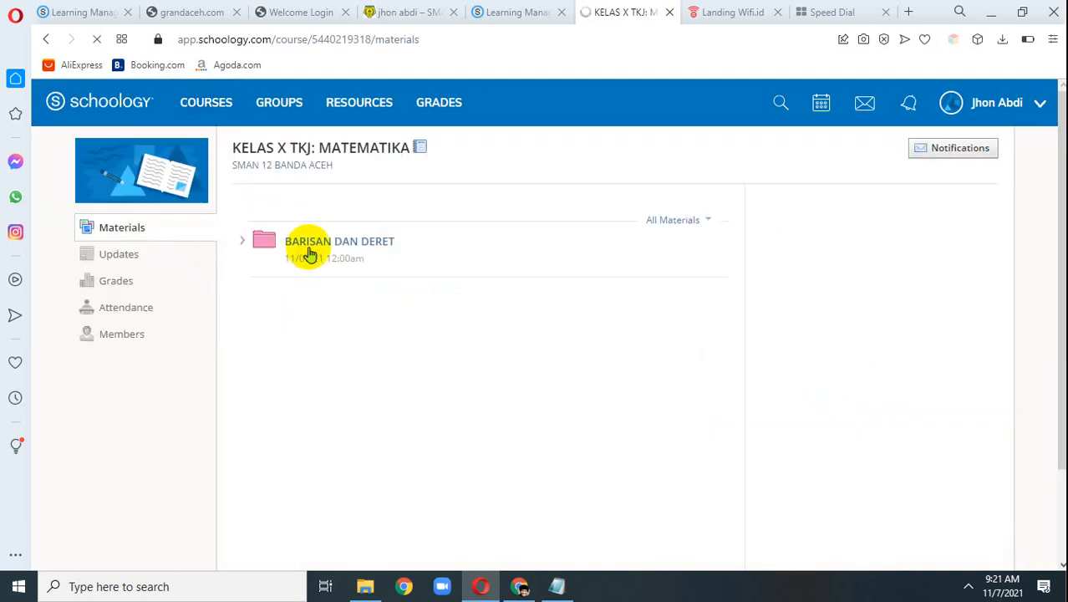
Open the BARISAN DAN DERET folder and load the Pola Bilangan video
{"action": "left_click", "coordinate": [317, 249]}
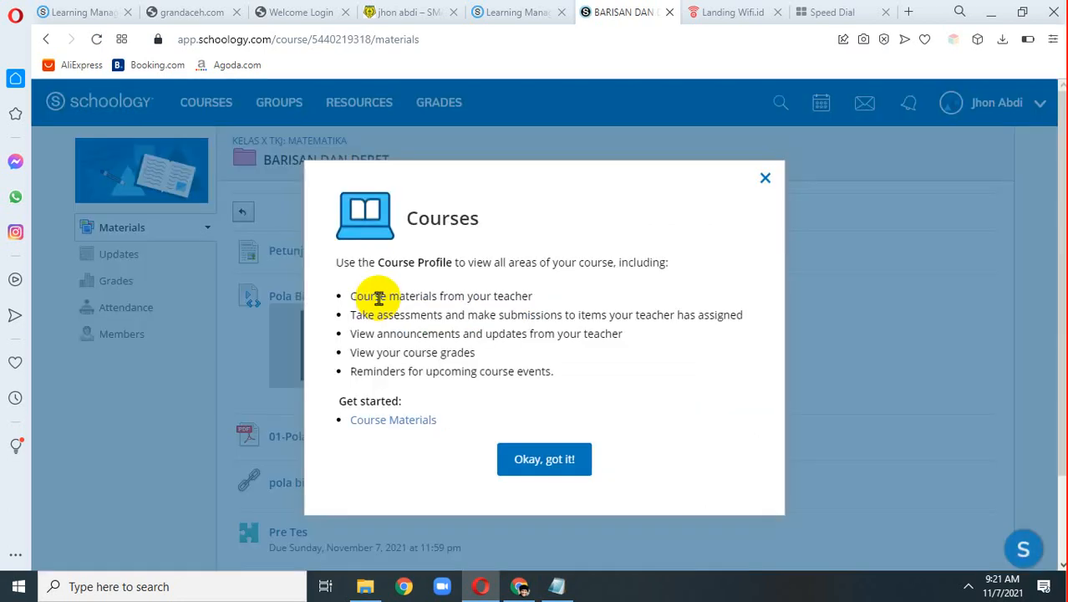
{"action": "left_click", "coordinate": [539, 458]}
{"action": "left_click", "coordinate": [387, 296]}
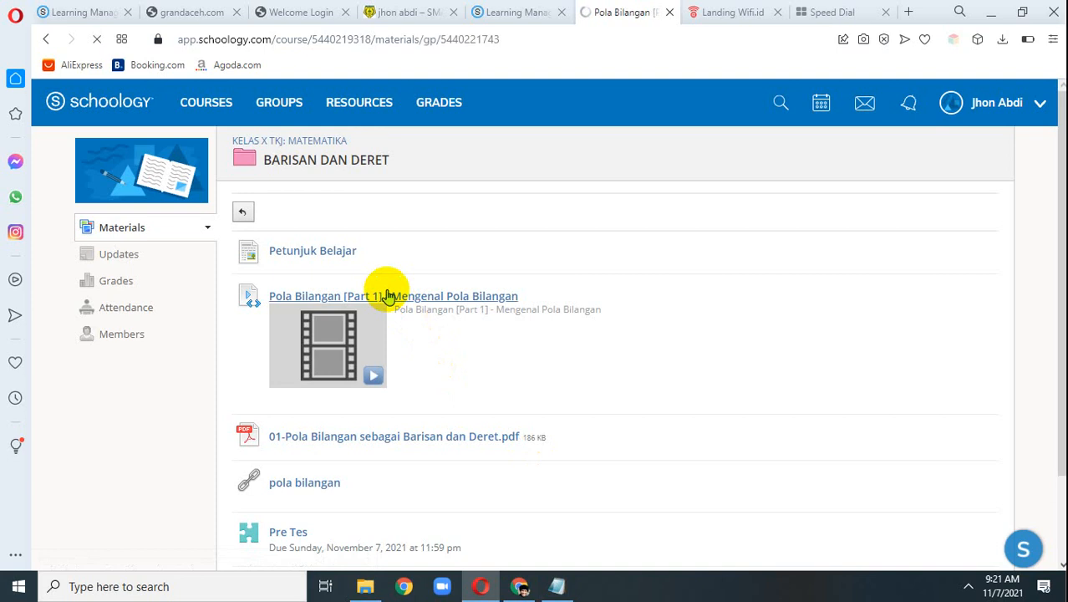
{"action": "left_click", "coordinate": [313, 274]}
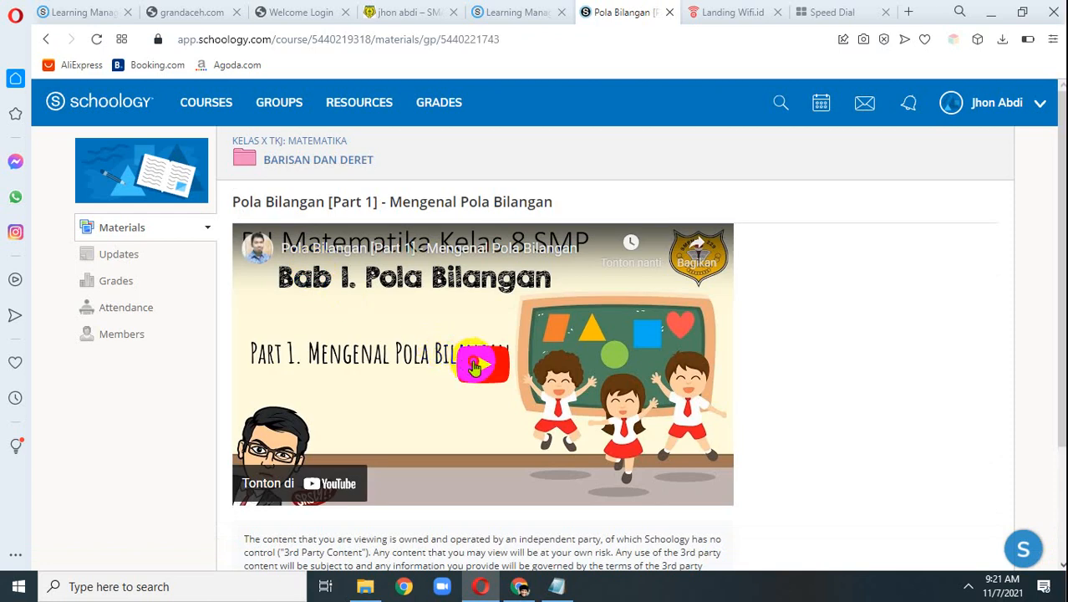
Play the Pola Bilangan video, skip ahead to about 3:47, and return to the folder
{"action": "left_click", "coordinate": [475, 365]}
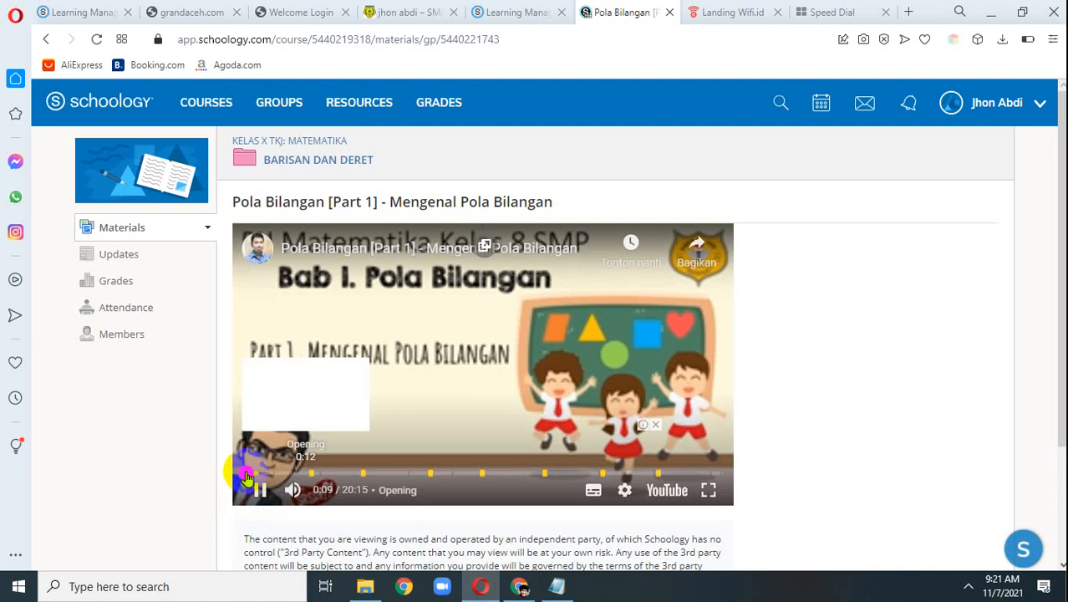
{"action": "left_click_drag", "start_coordinate": [250, 475], "coordinate": [335, 474]}
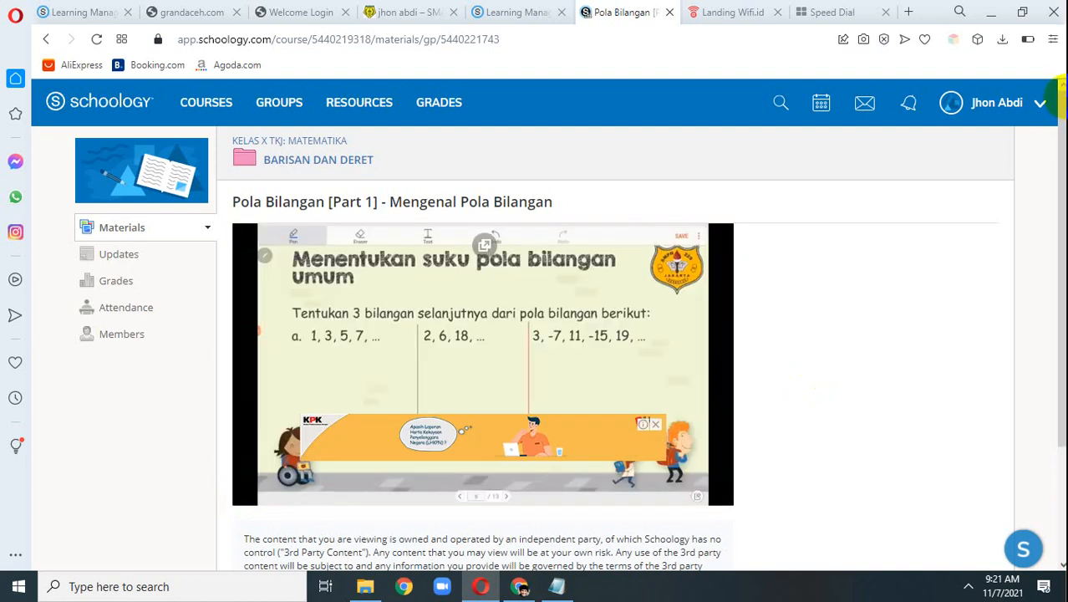
{"action": "left_click_drag", "start_coordinate": [1061, 132], "coordinate": [1042, 105]}
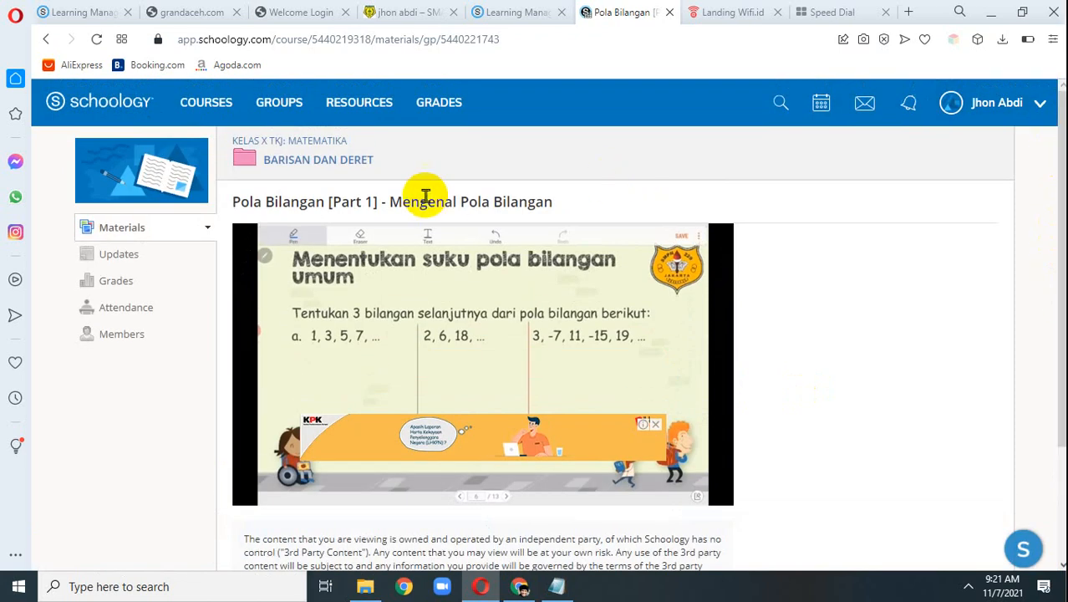
{"action": "left_click", "coordinate": [314, 164]}
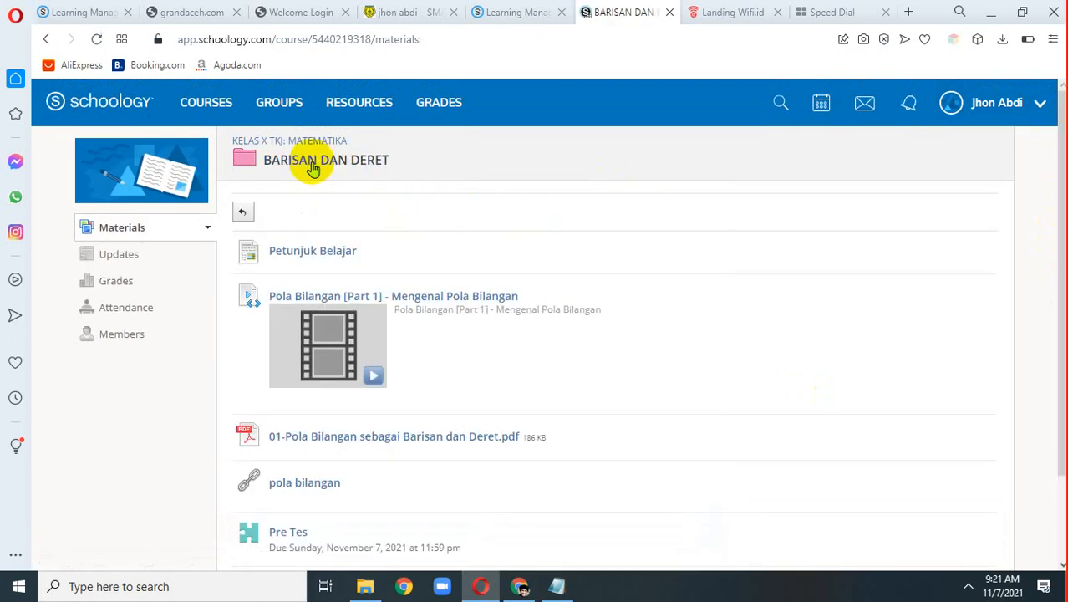
Open the Petunjuk Belajar material and scroll through the embedded pola bilangan article
{"action": "left_click", "coordinate": [320, 254]}
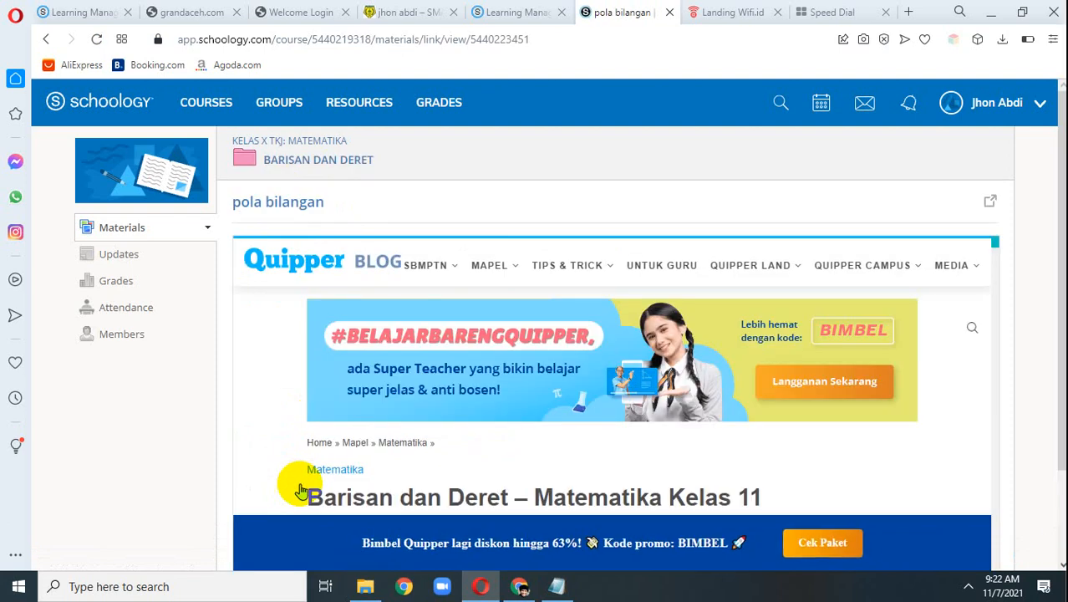
{"action": "left_click_drag", "start_coordinate": [1062, 216], "coordinate": [1049, 327]}
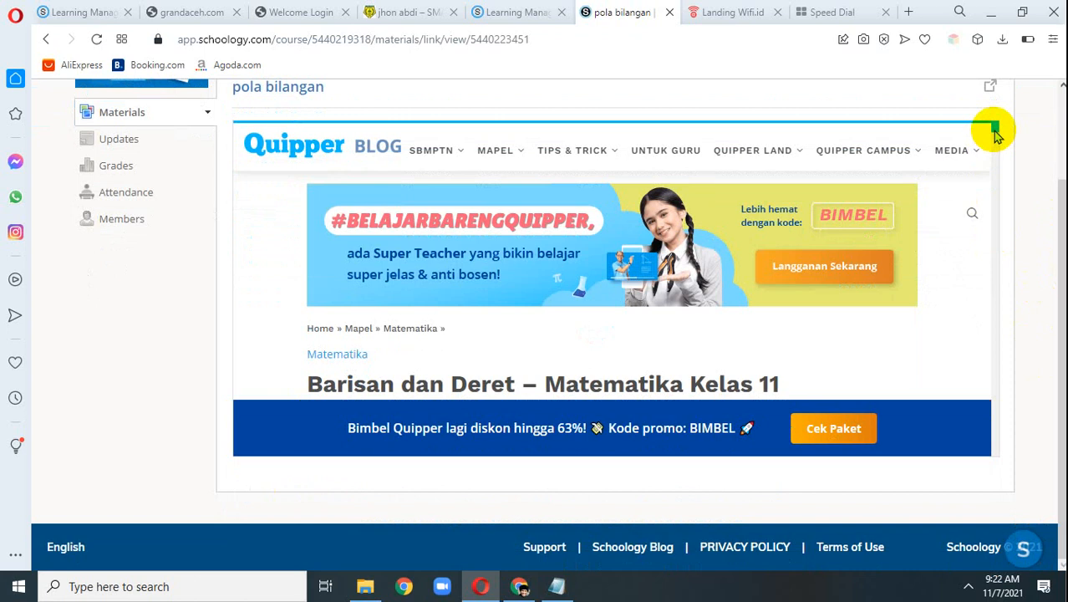
{"action": "scroll", "coordinate": [994, 156], "scroll_direction": "down", "scroll_amount": 10}
{"action": "scroll", "coordinate": [994, 159], "scroll_direction": "down", "scroll_amount": 10}
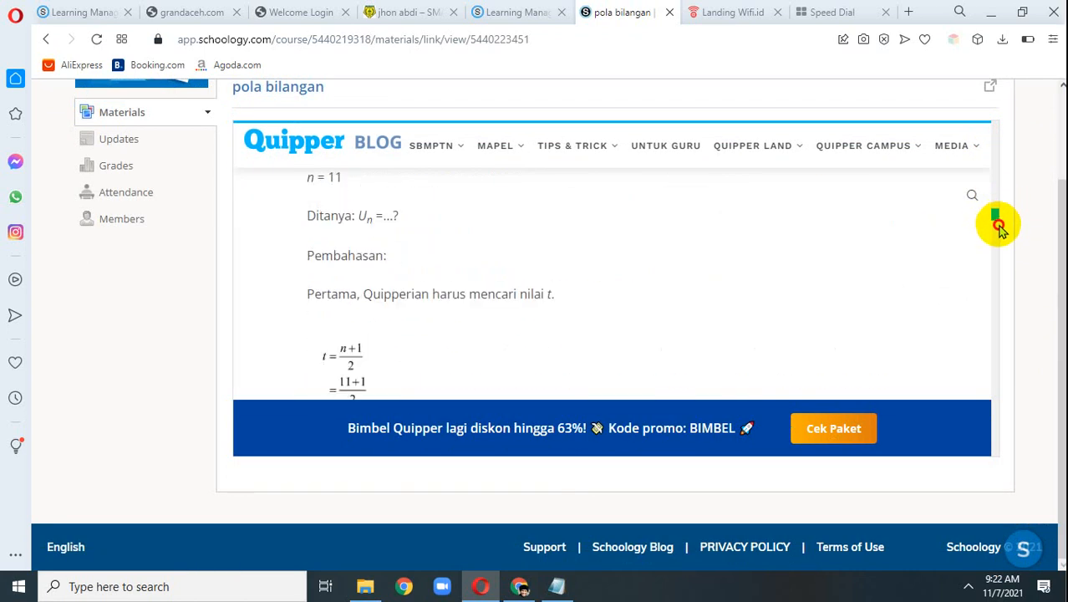
{"action": "scroll", "coordinate": [1000, 231], "scroll_direction": "up", "scroll_amount": 15}
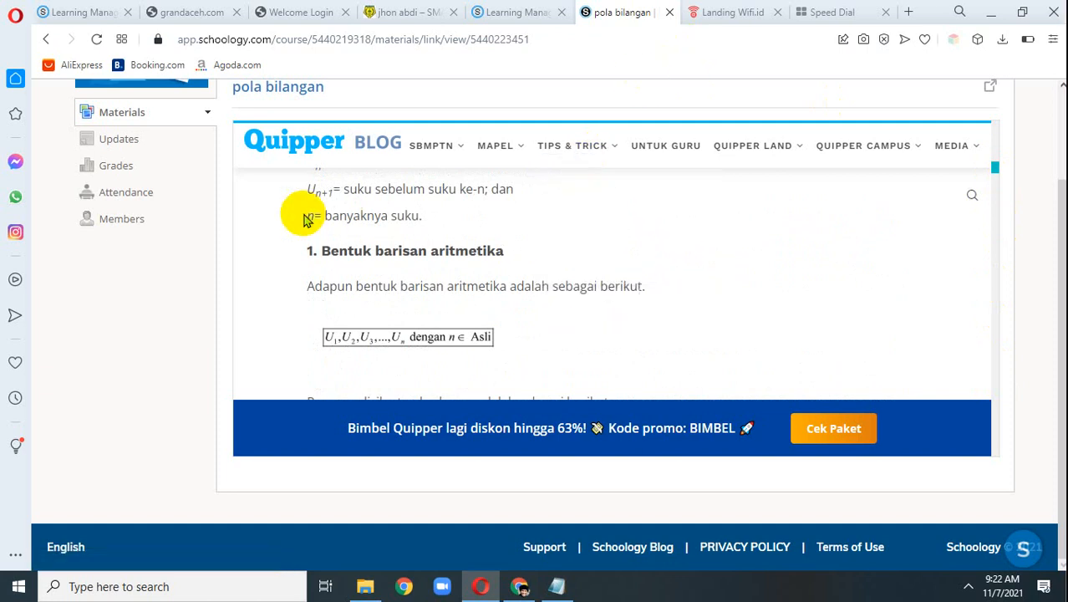
{"action": "left_click_drag", "start_coordinate": [1061, 241], "coordinate": [1063, 163]}
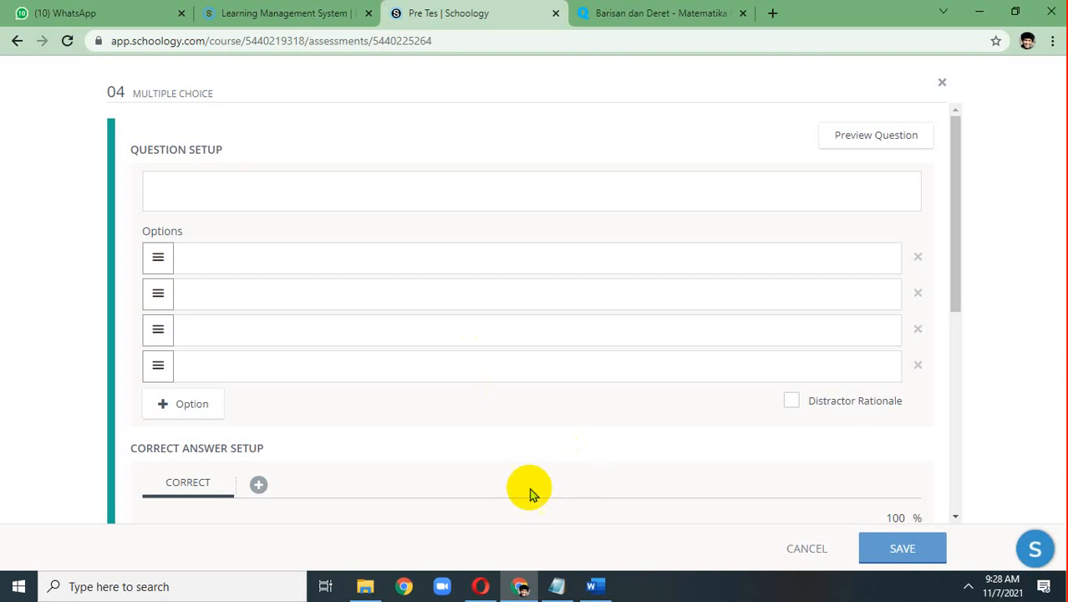
Copy 'Nilai dari' from item 7 in MATEMATIKA.docx into the Schoology question 04 text
{"action": "left_click", "coordinate": [252, 193]}
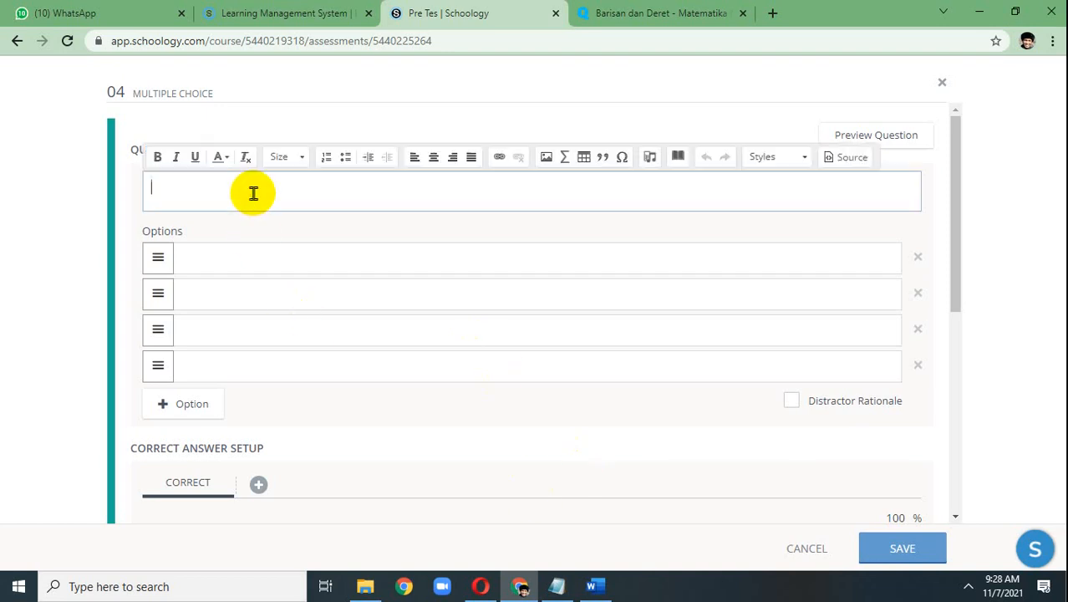
{"action": "left_click", "coordinate": [594, 585]}
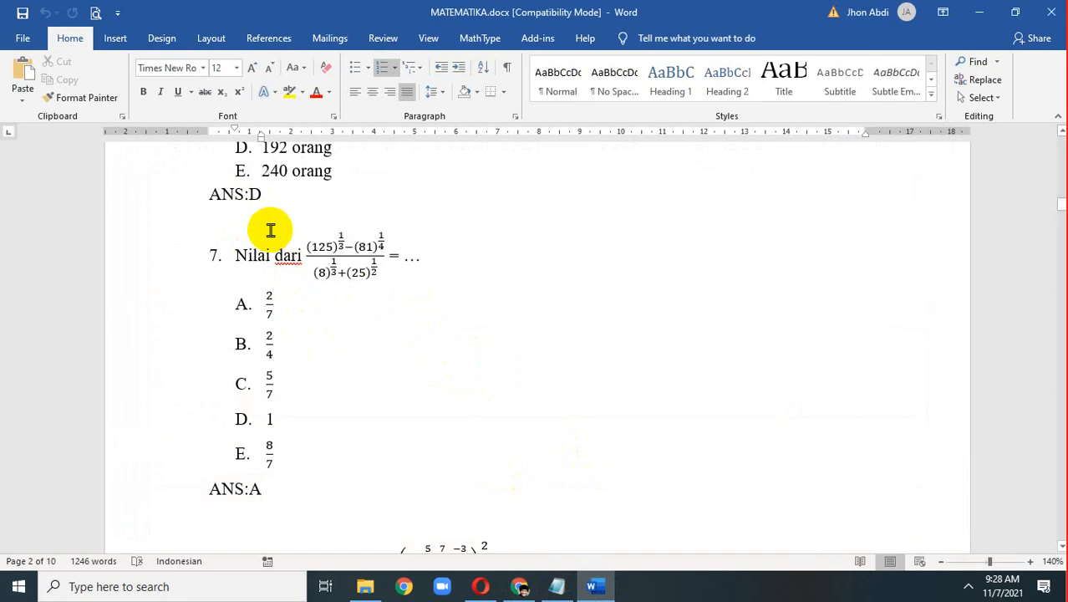
{"action": "left_click", "coordinate": [251, 255]}
{"action": "left_click_drag", "start_coordinate": [235, 255], "coordinate": [299, 266]}
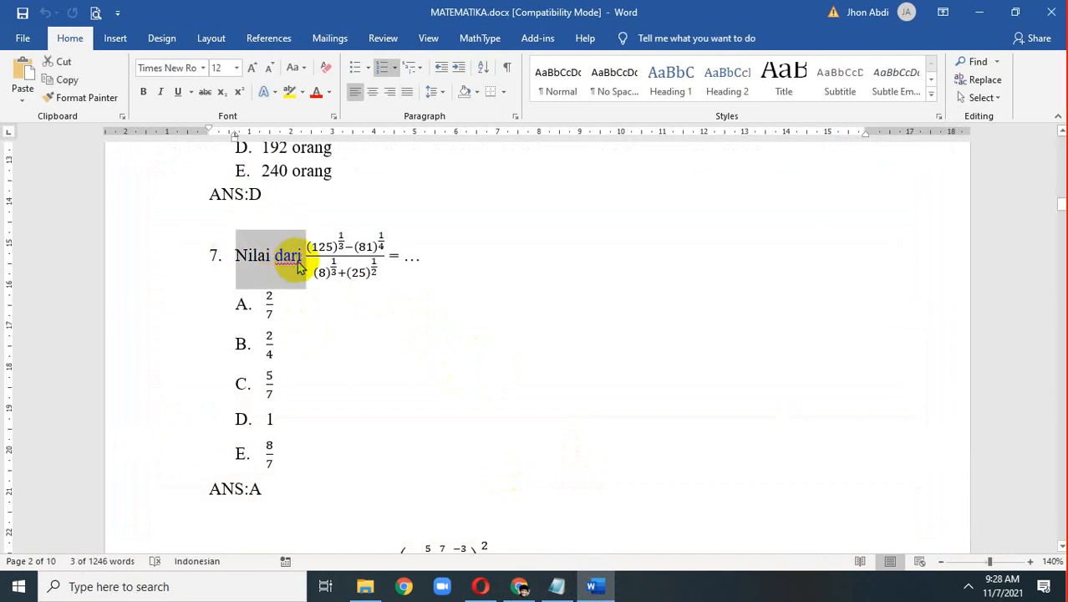
{"action": "left_click", "coordinate": [520, 585]}
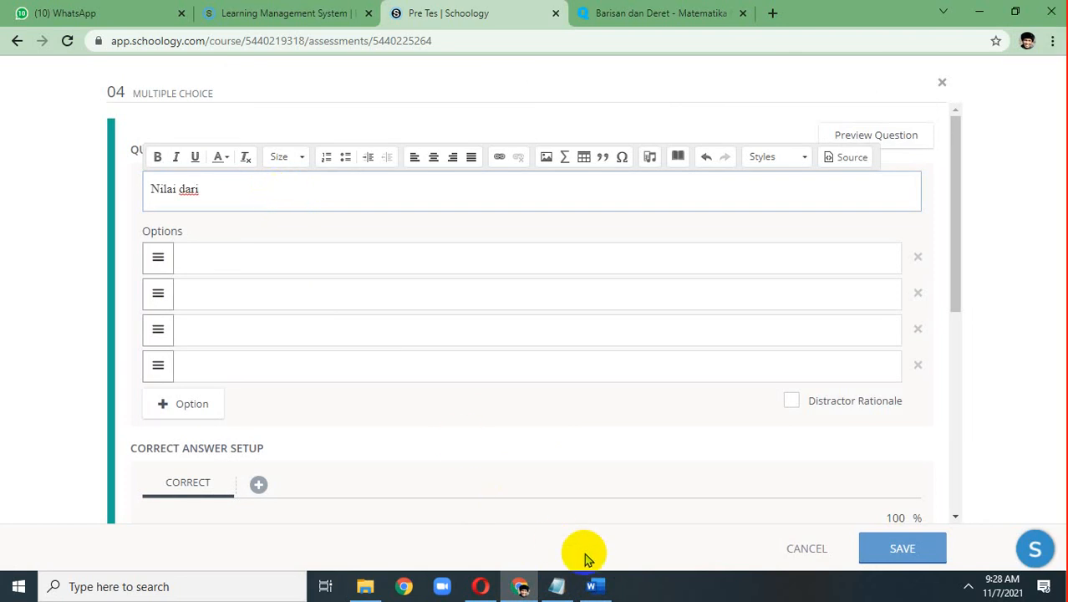
Copy item 7's fraction-exponent equation from the Word document
{"action": "left_click", "coordinate": [594, 586]}
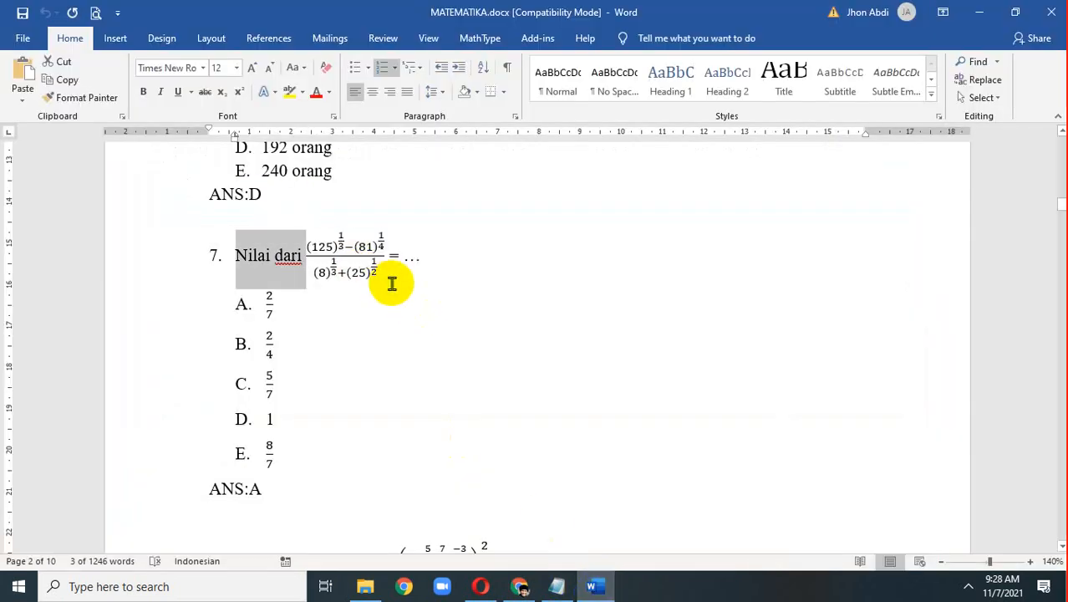
{"action": "left_click", "coordinate": [392, 283]}
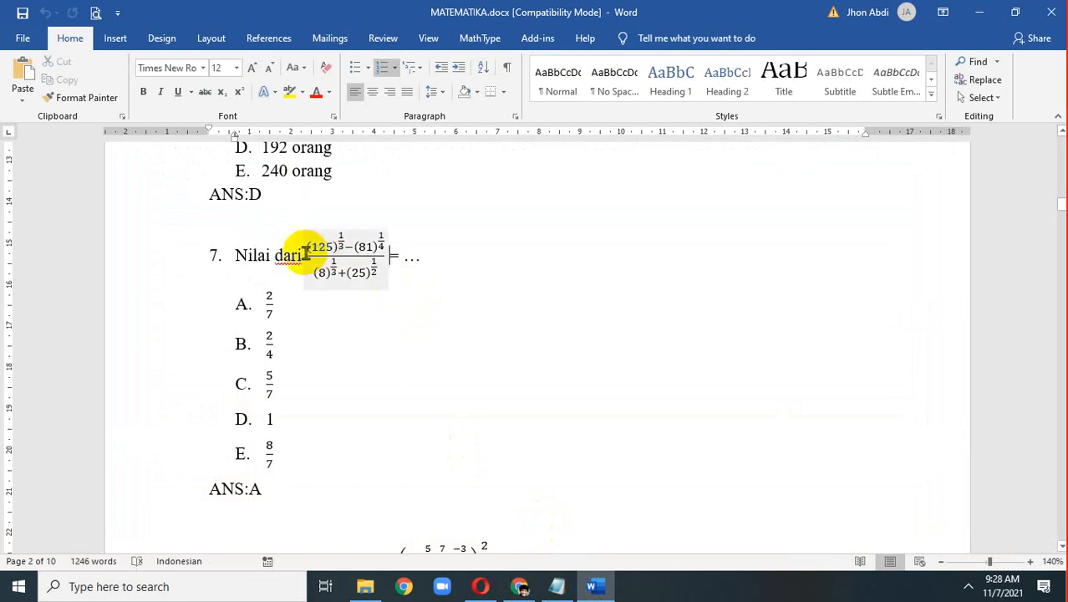
{"action": "left_click_drag", "start_coordinate": [307, 247], "coordinate": [374, 269]}
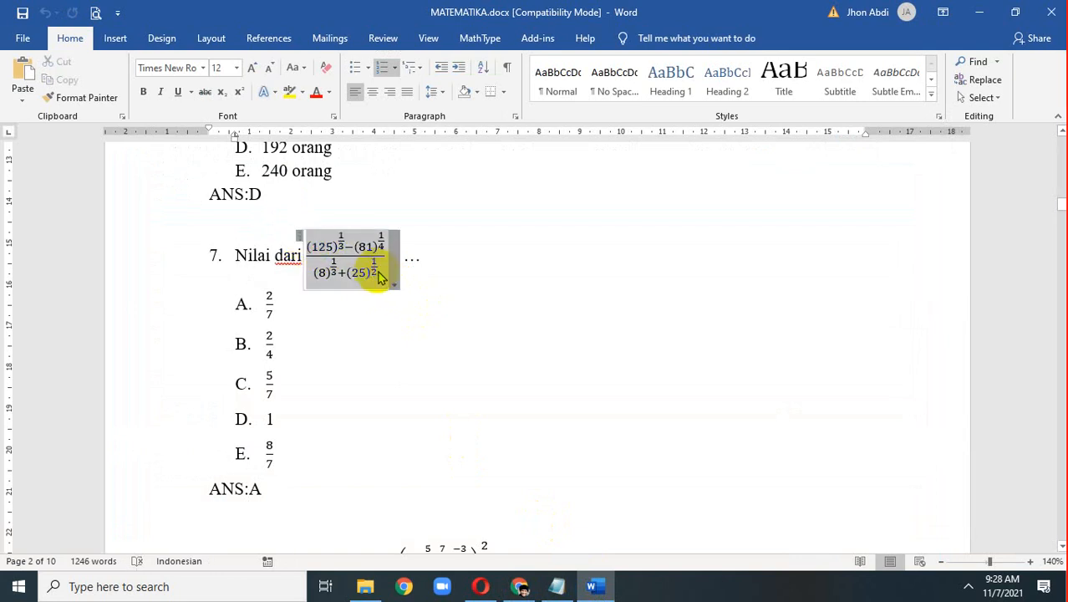
{"action": "left_click", "coordinate": [593, 583]}
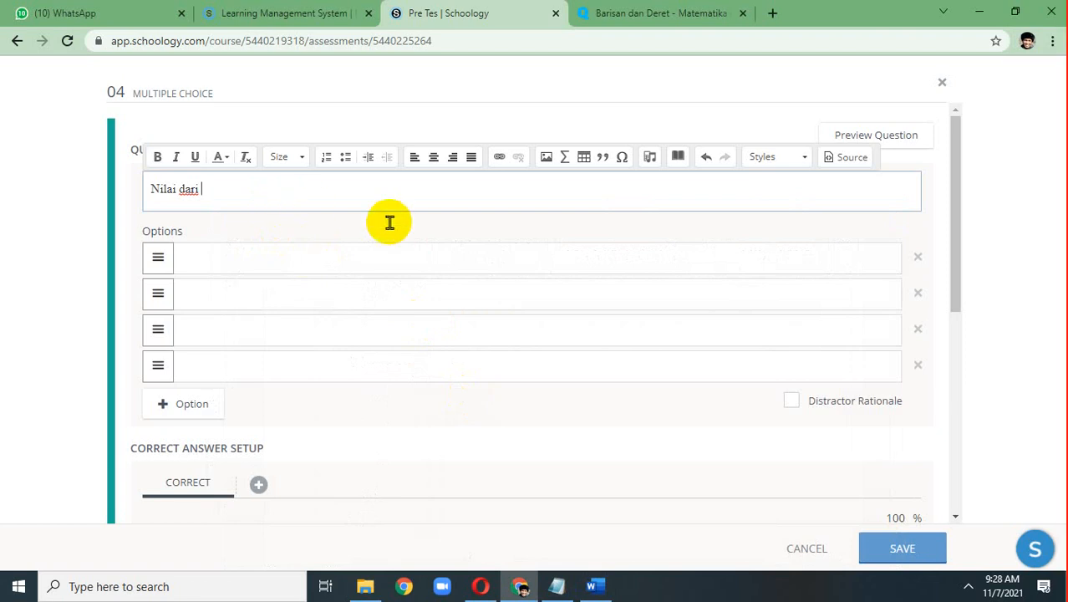
Paste the equation after 'Nilai dari' and delete the stray plain-text numbers
{"action": "key", "text": "ctrl+v"}
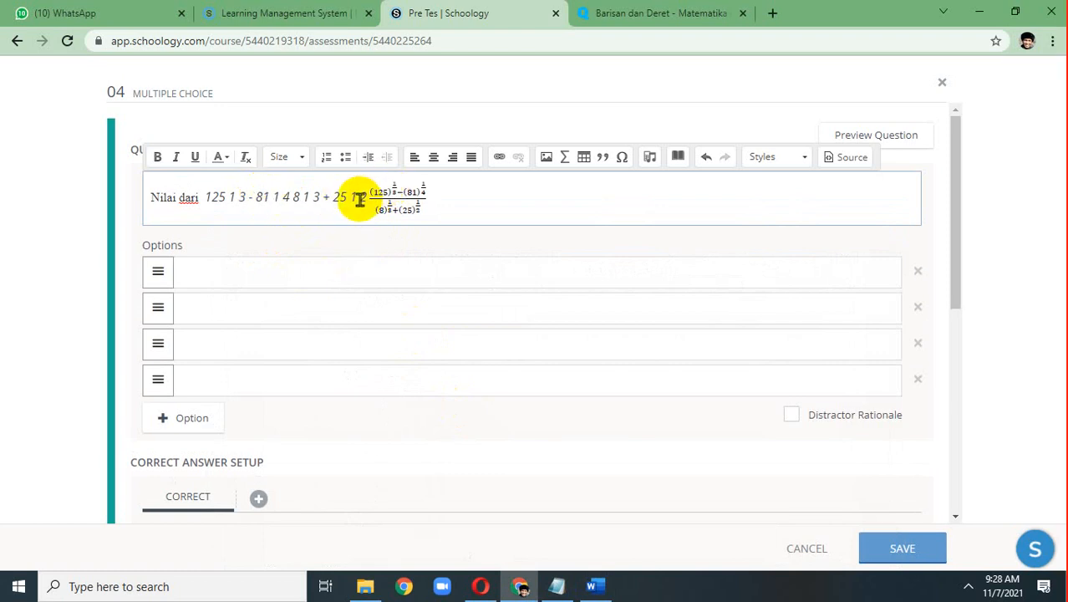
{"action": "left_click_drag", "start_coordinate": [363, 198], "coordinate": [210, 200]}
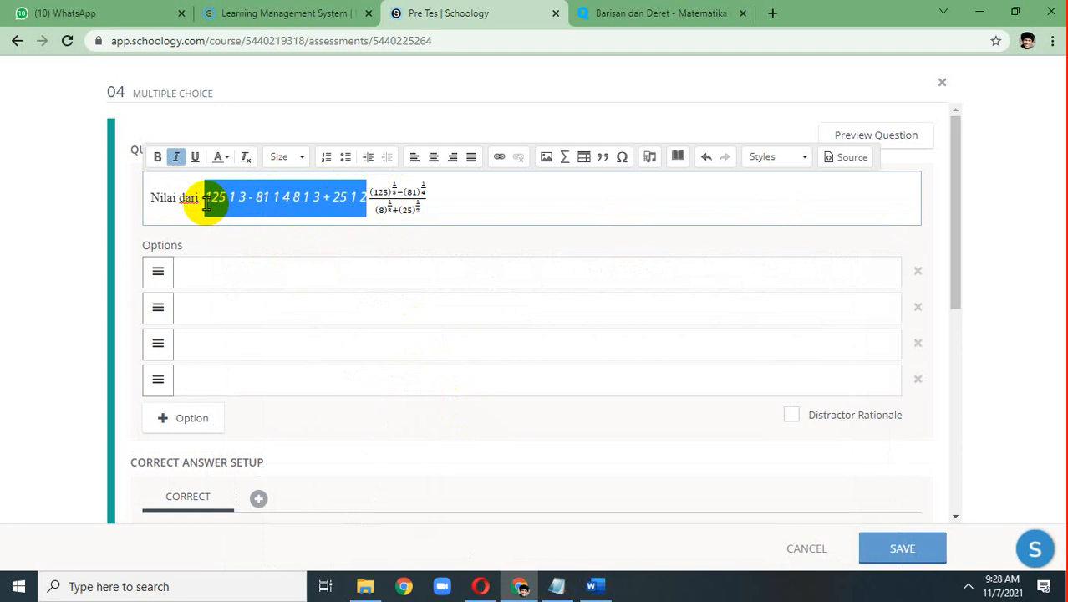
{"action": "key", "text": "BackSpace"}
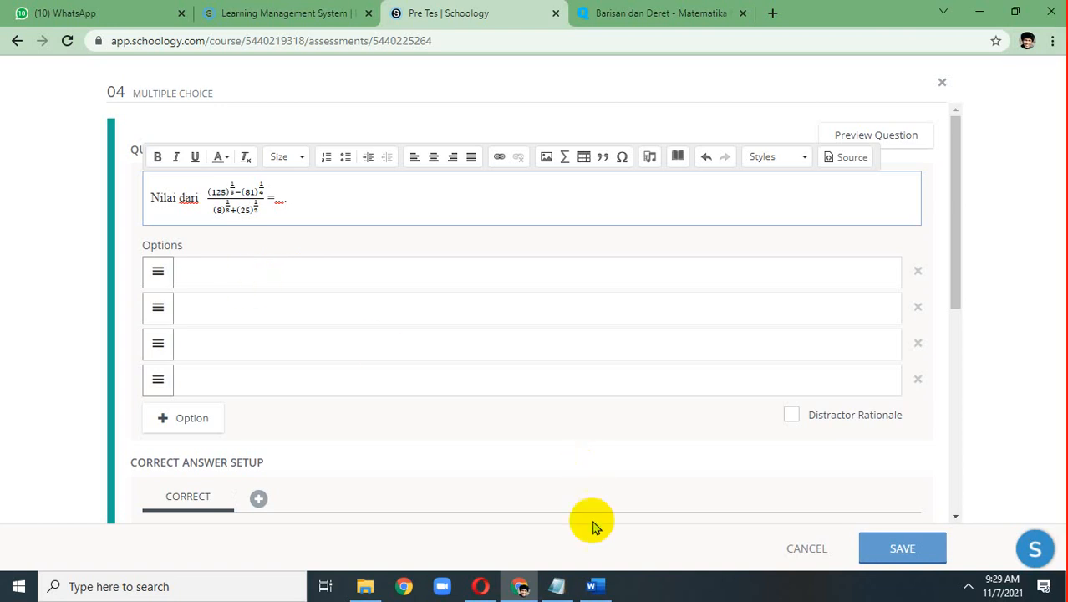
Select answer option A's fraction 2/7 in the Word document
{"action": "mouse_move", "coordinate": [597, 592]}
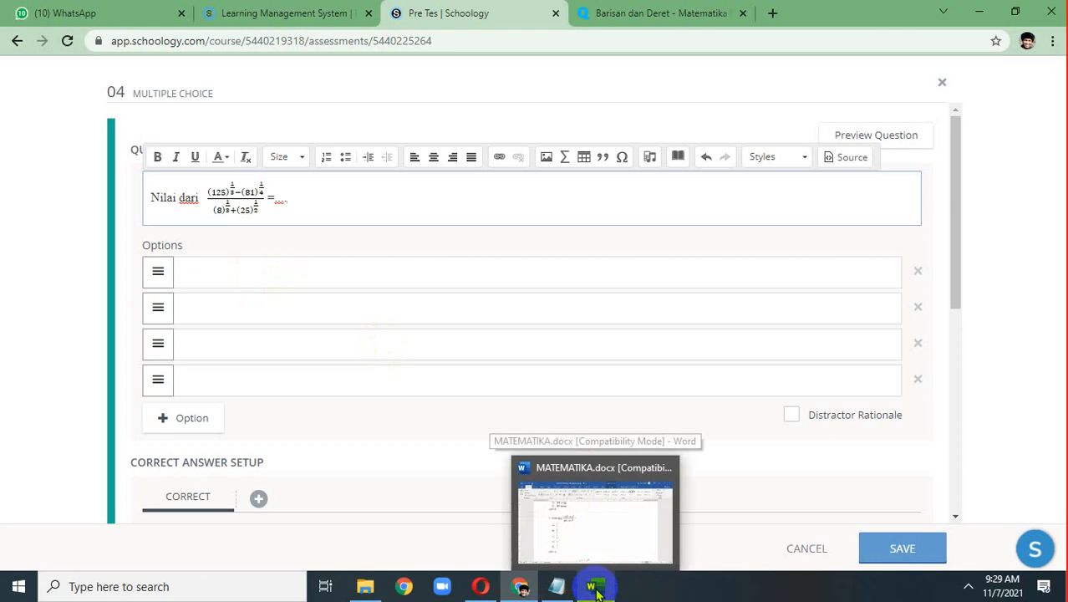
{"action": "left_click", "coordinate": [596, 590]}
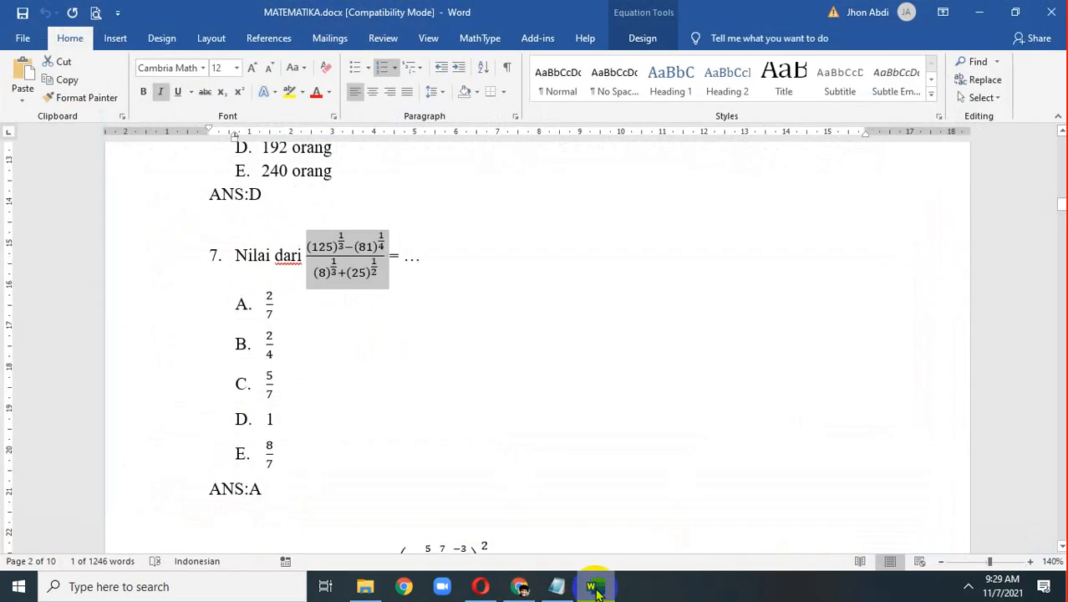
{"action": "left_click", "coordinate": [268, 296]}
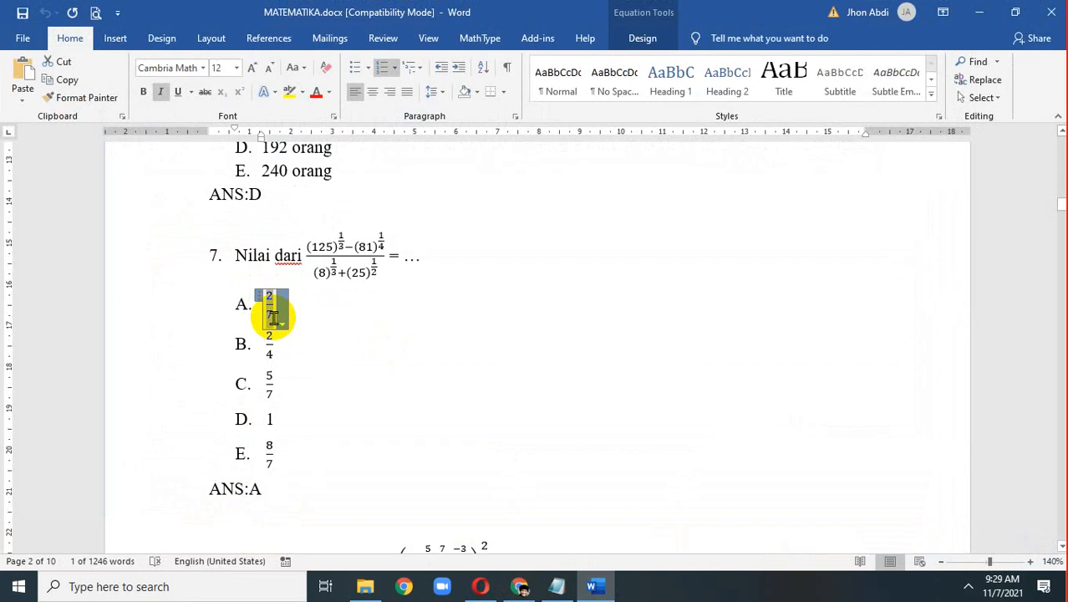
Put the fraction 2/7 into the first answer option
{"action": "left_click", "coordinate": [593, 585]}
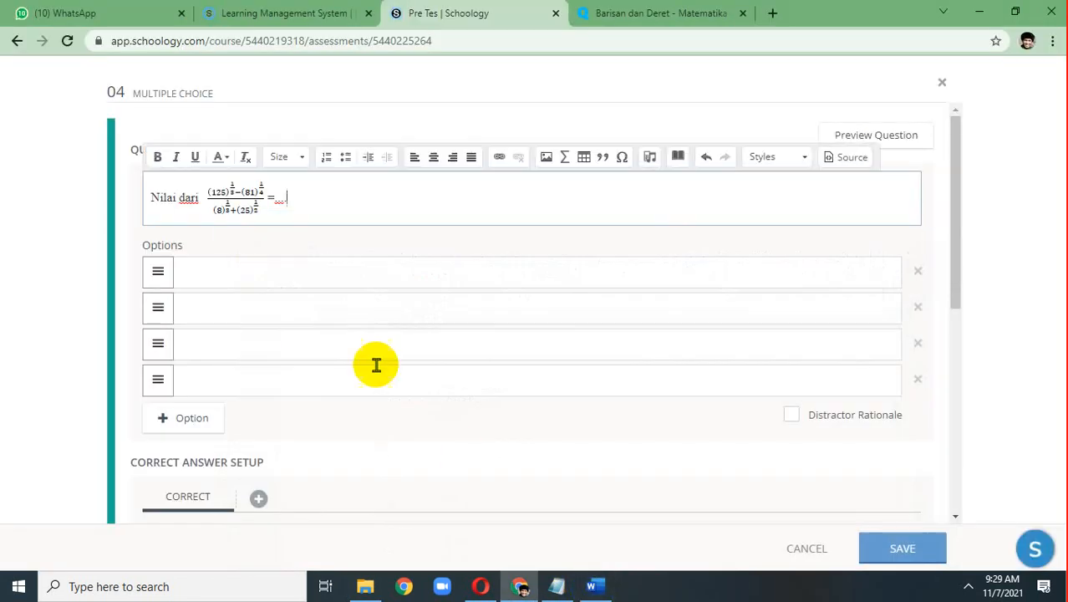
{"action": "left_click", "coordinate": [281, 276]}
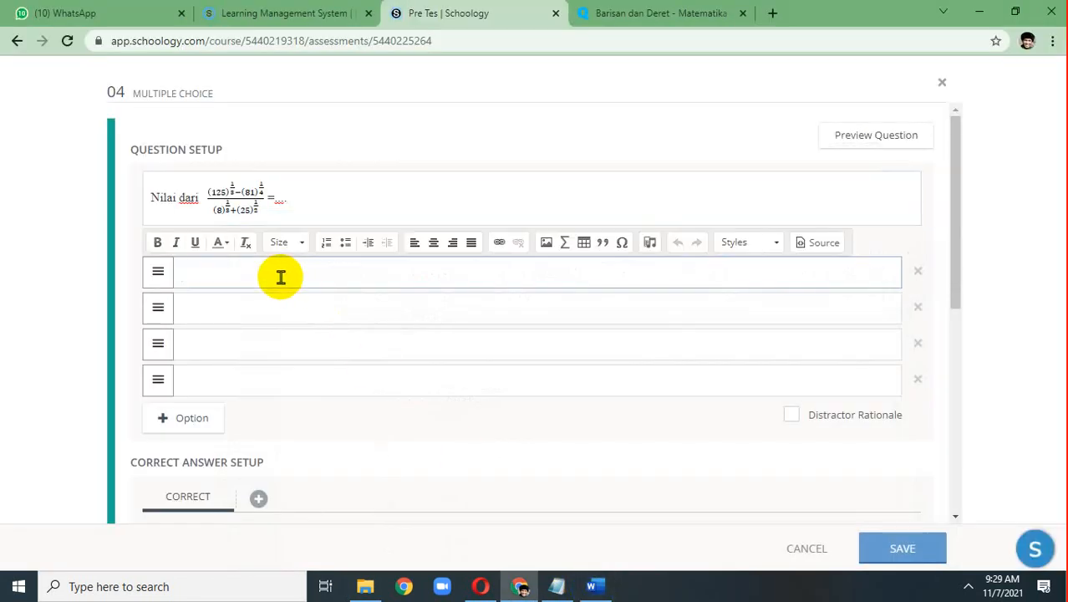
{"action": "left_click", "coordinate": [197, 281]}
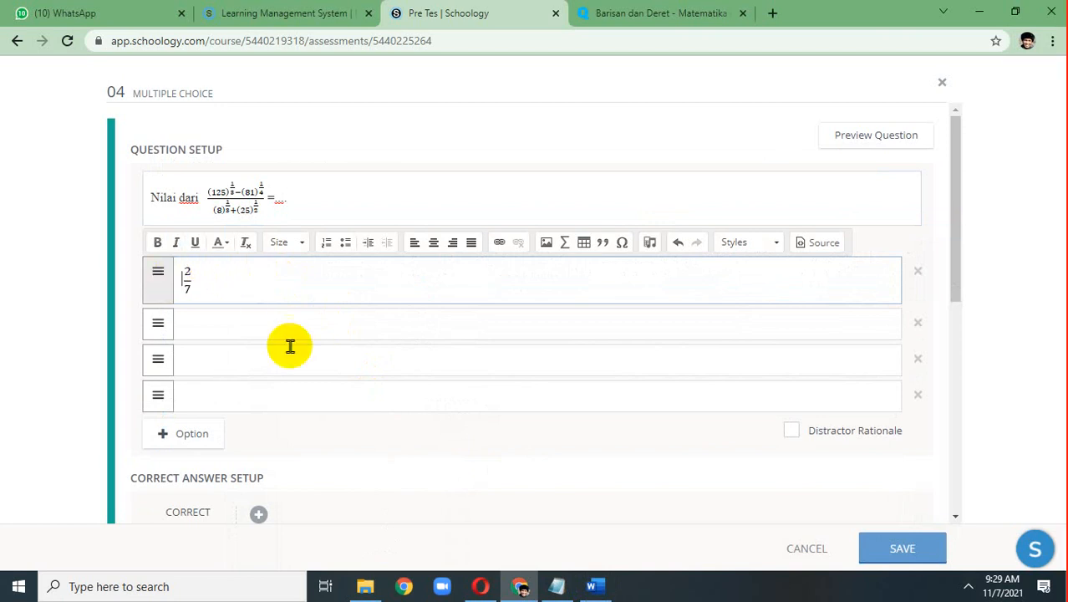
Copy answer B's fraction 2/4 from Word and paste it into the second option
{"action": "left_click", "coordinate": [589, 586]}
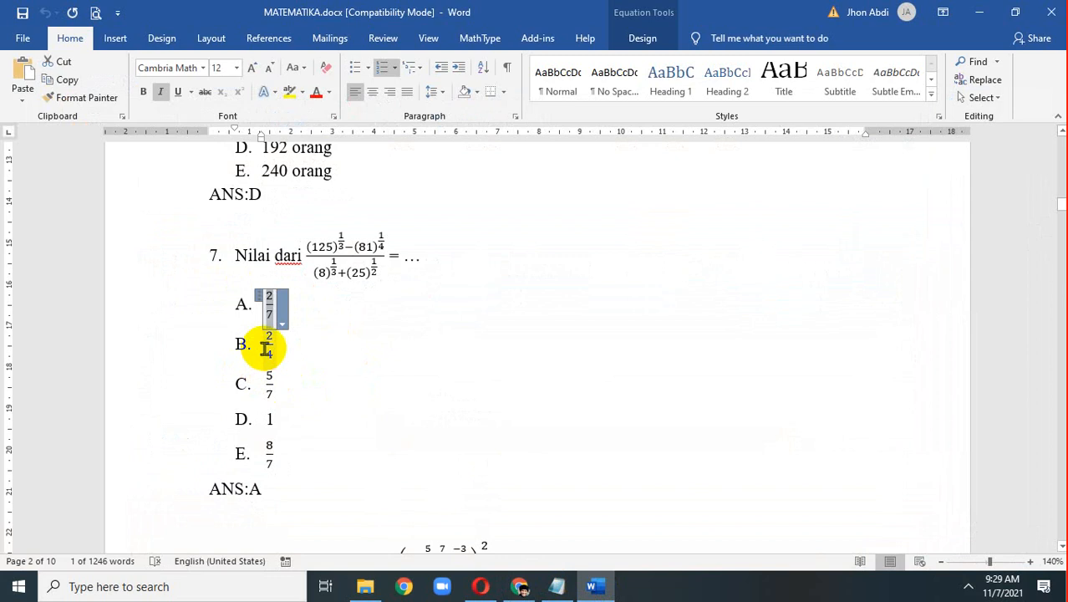
{"action": "left_click", "coordinate": [269, 349]}
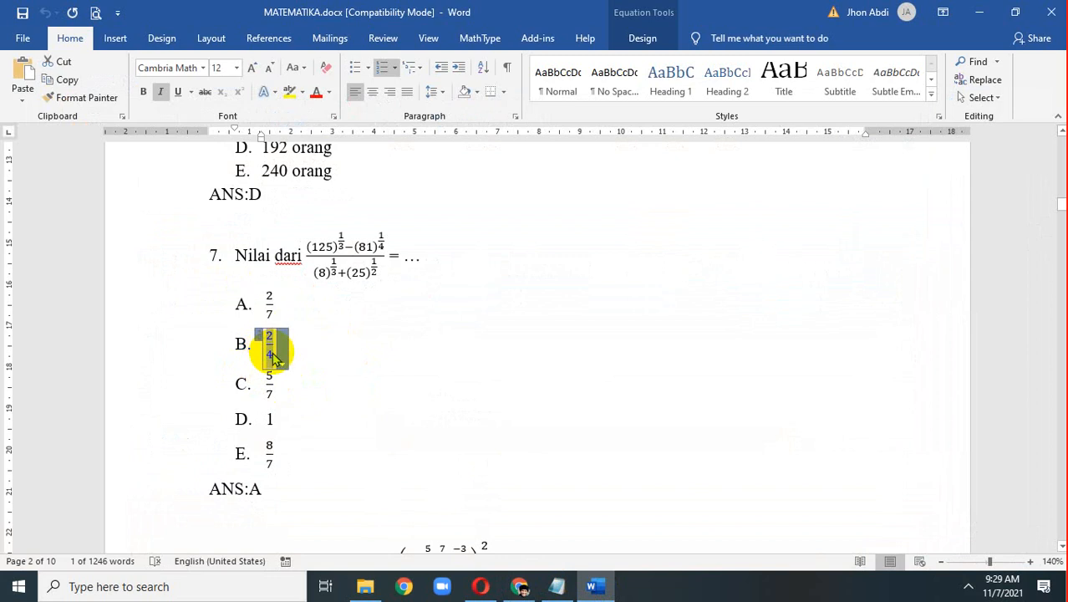
{"action": "left_click", "coordinate": [589, 586]}
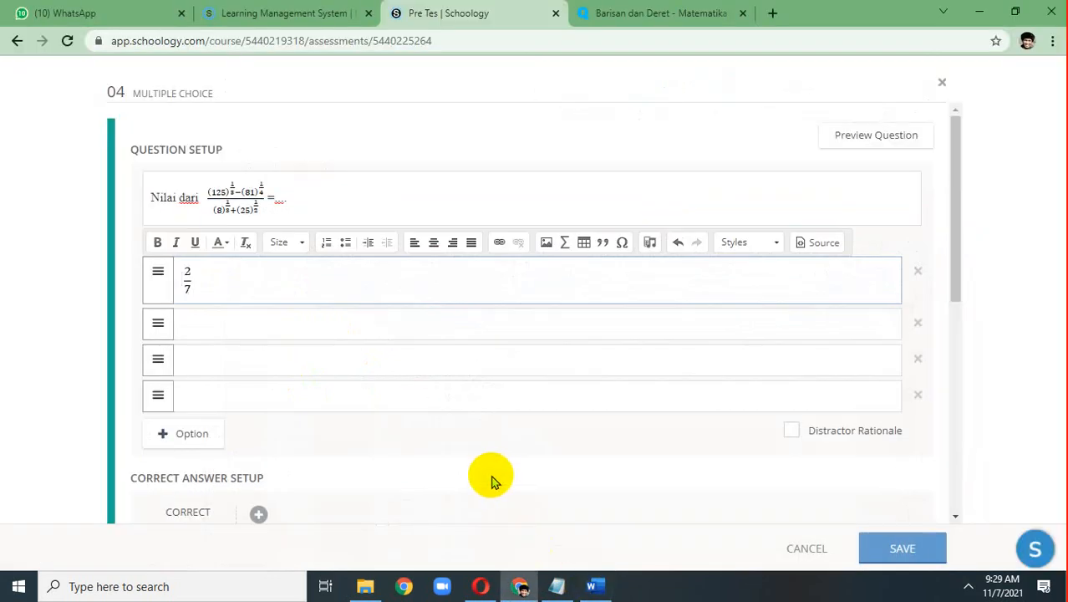
{"action": "left_click", "coordinate": [235, 325]}
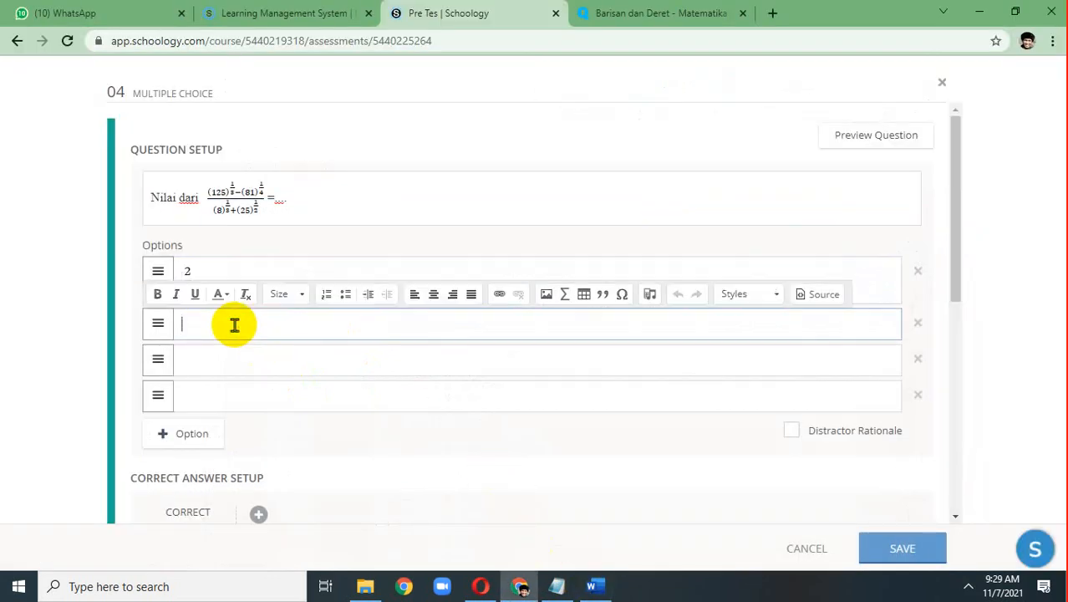
{"action": "key", "text": "ctrl+v"}
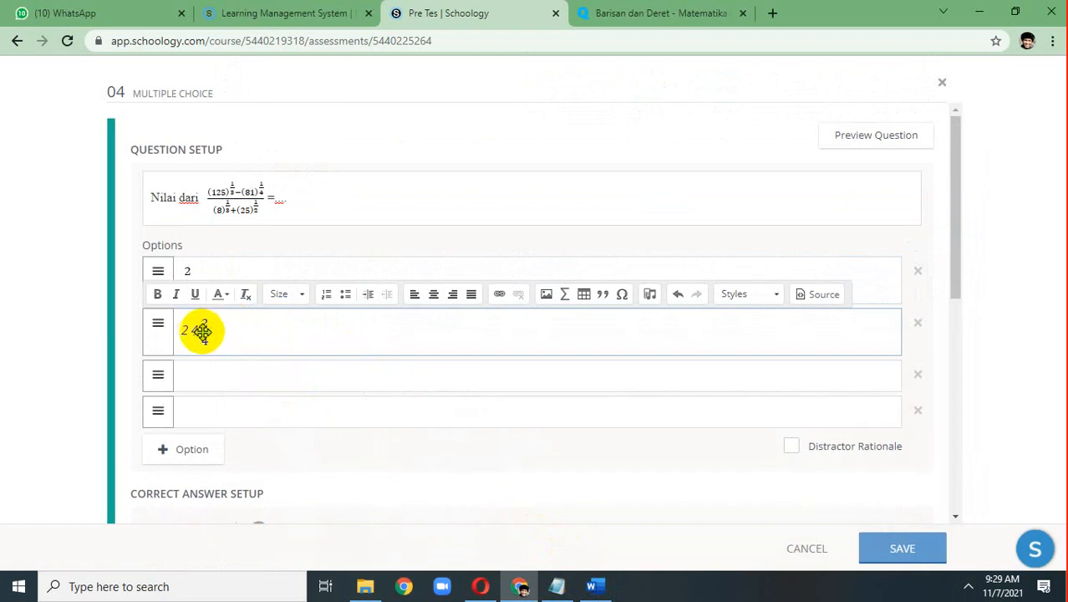
{"action": "left_click", "coordinate": [197, 332]}
{"action": "left_click", "coordinate": [195, 332]}
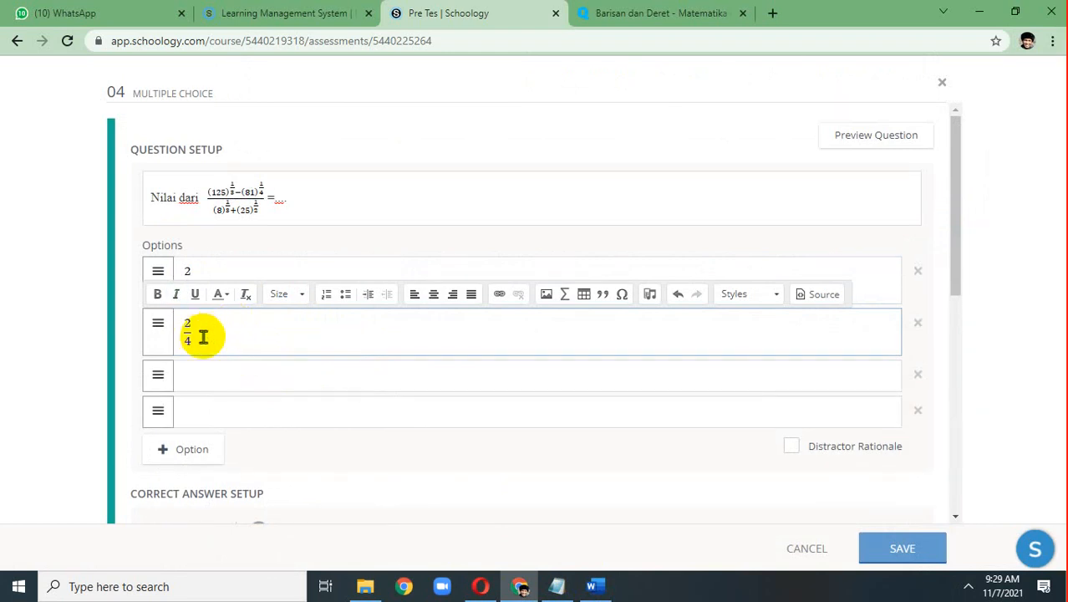
{"action": "left_click_drag", "start_coordinate": [203, 336], "coordinate": [180, 333]}
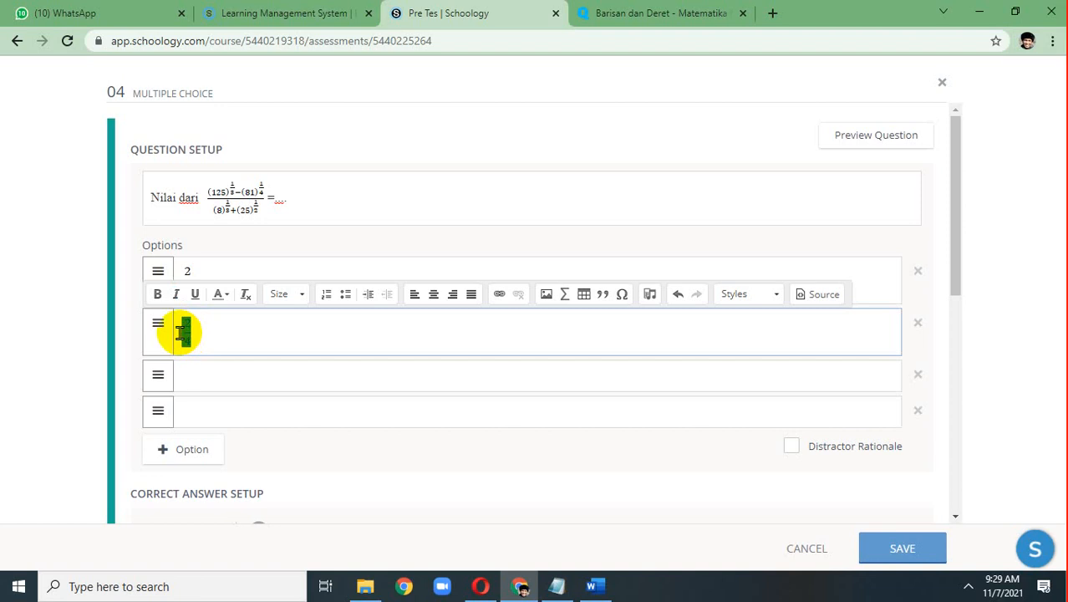
Paste into the third option and select the resulting duplicate 2/4 fraction
{"action": "left_click", "coordinate": [200, 382]}
{"action": "key", "text": "ctrl+v"}
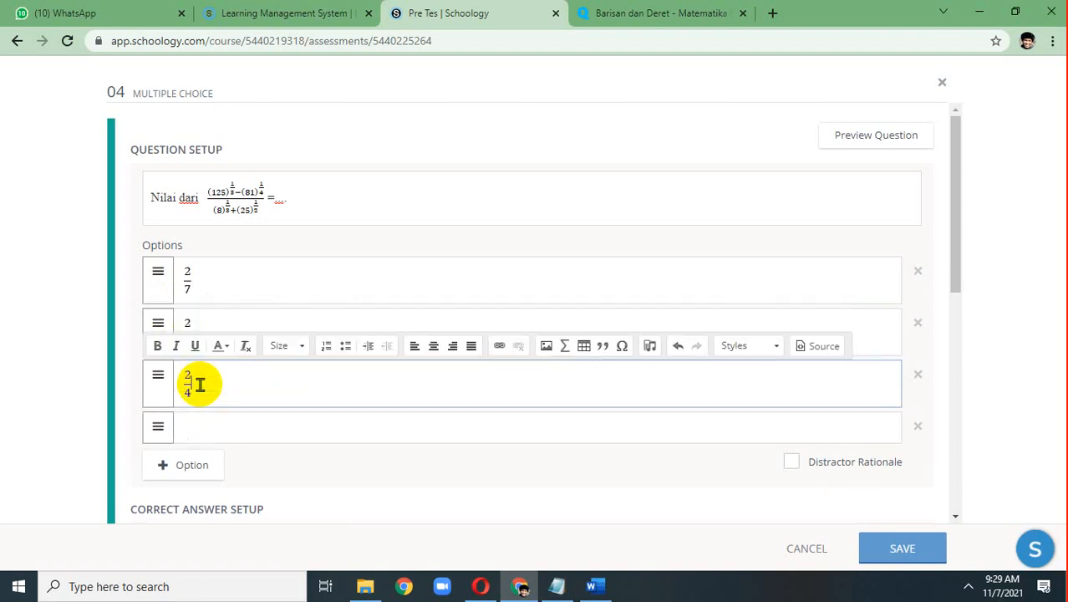
{"action": "left_click", "coordinate": [605, 593]}
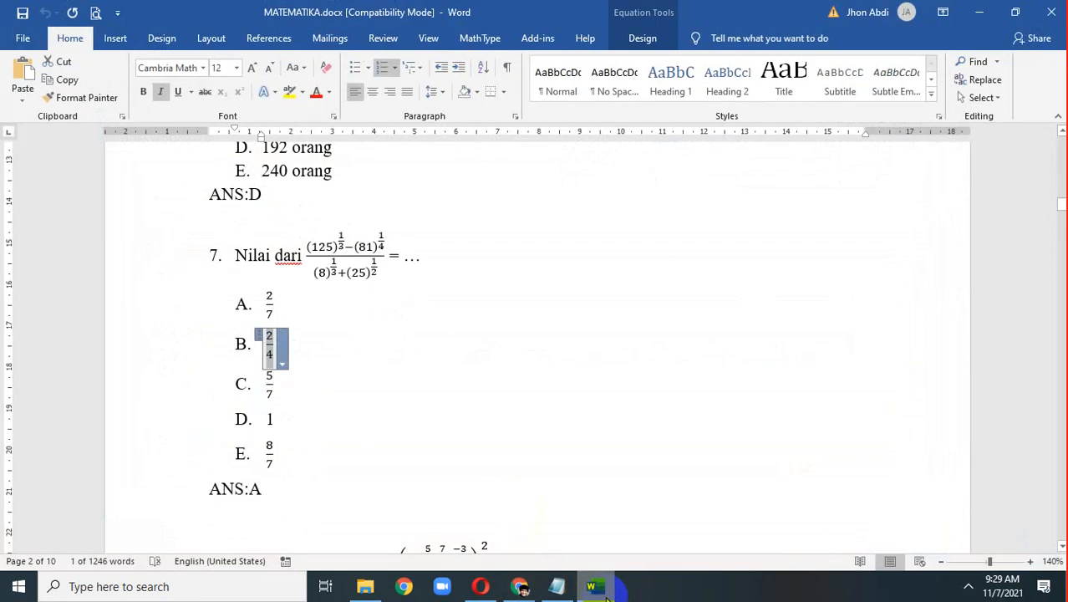
{"action": "left_click", "coordinate": [605, 593]}
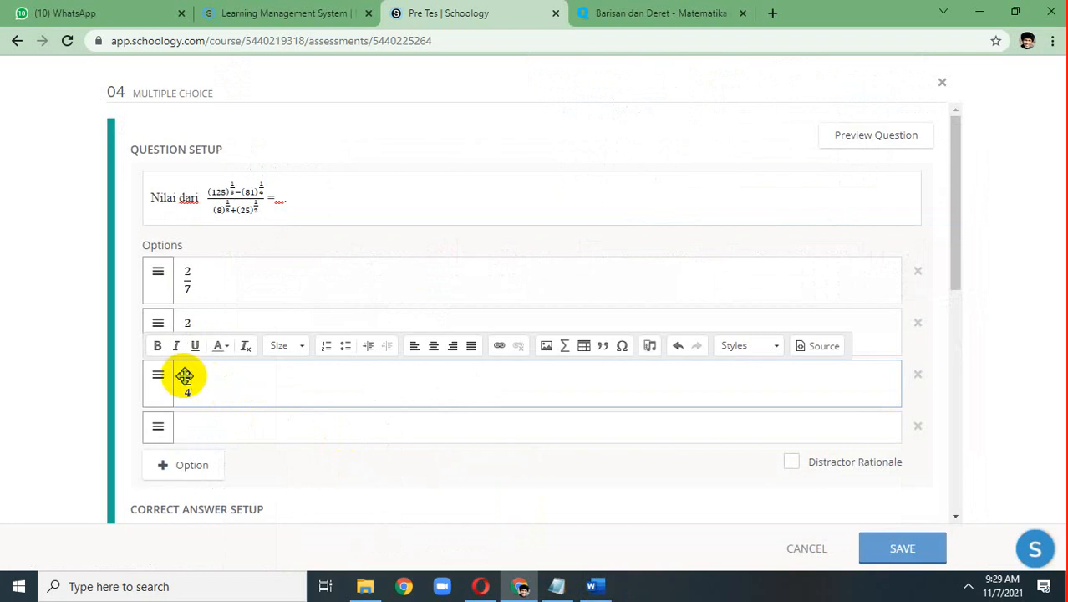
{"action": "left_click", "coordinate": [184, 376]}
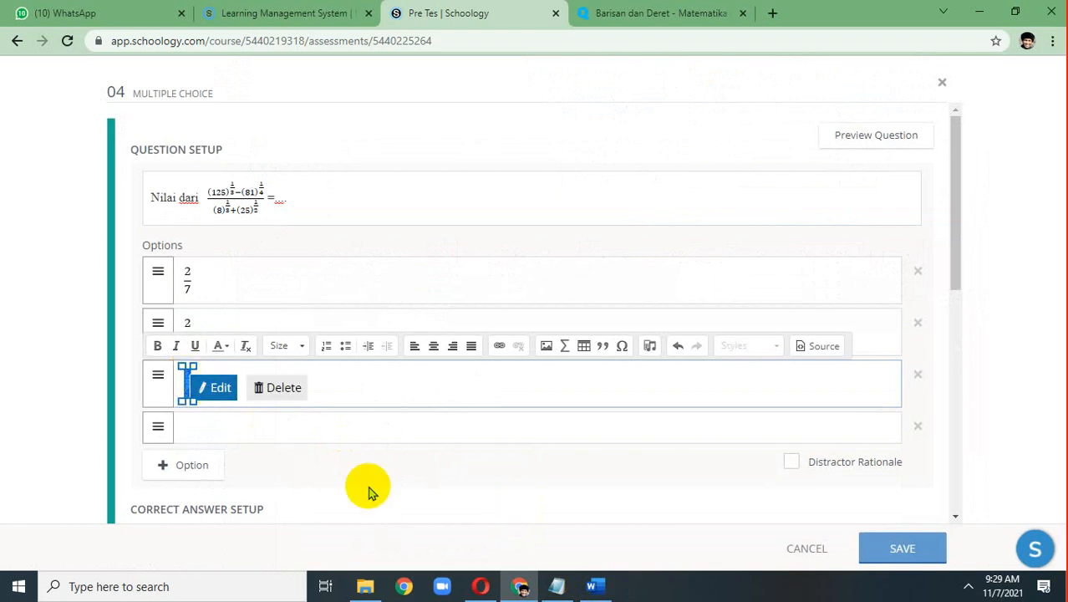
{"action": "left_click", "coordinate": [593, 585]}
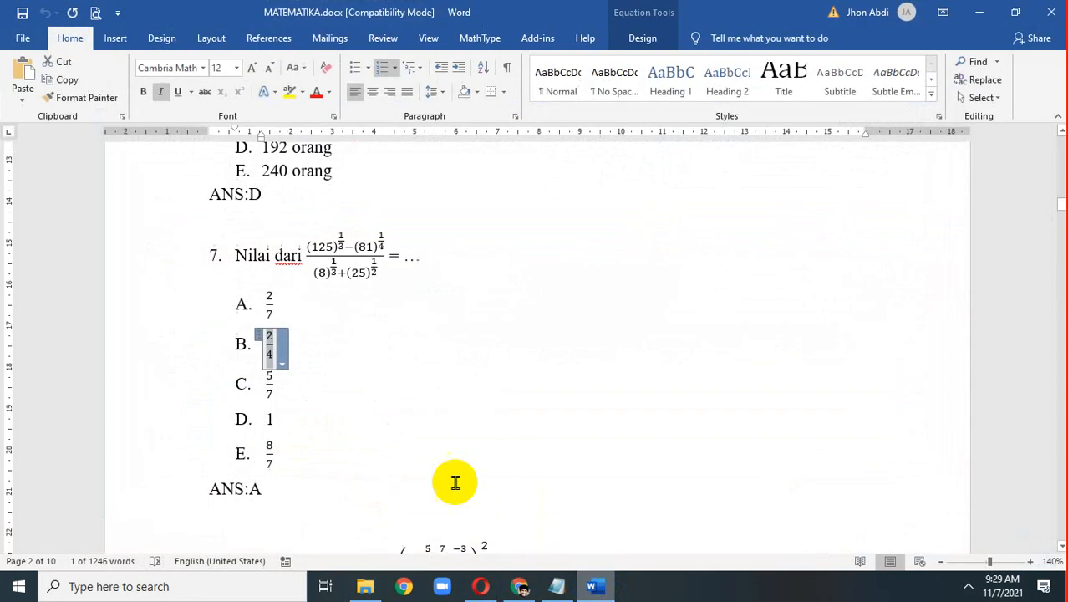
Replace the third option's duplicate 2/4 with 5/7 and clear the stray digits
{"action": "left_click", "coordinate": [298, 387]}
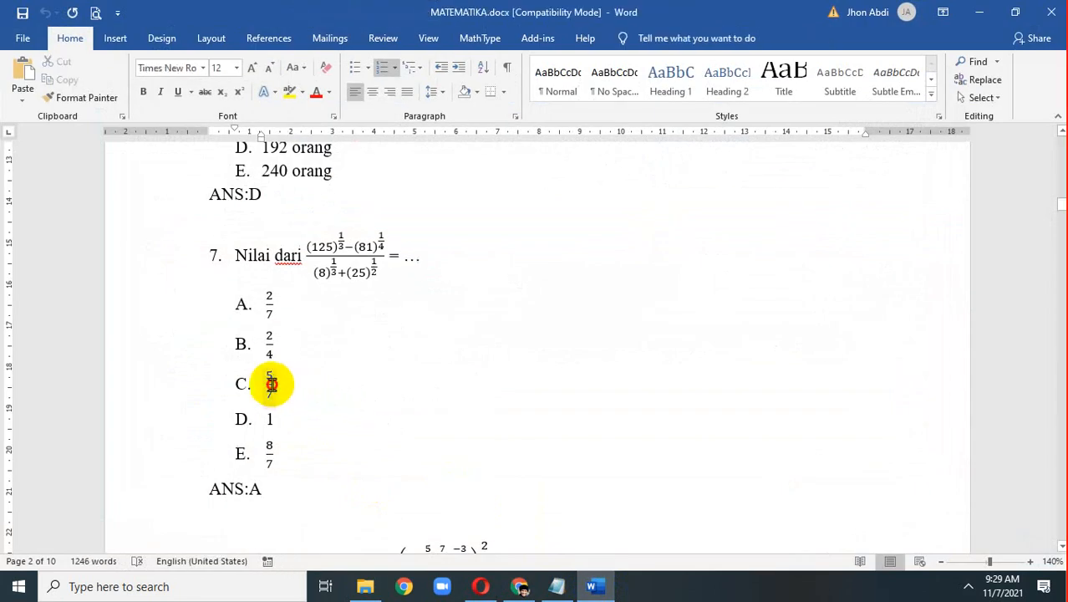
{"action": "left_click", "coordinate": [272, 384]}
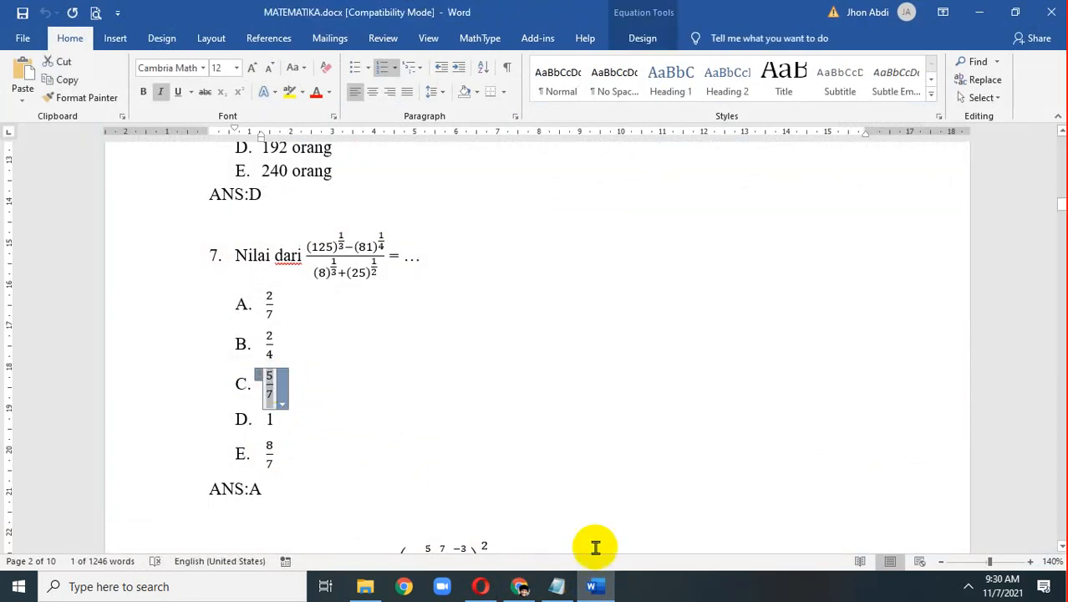
{"action": "left_click", "coordinate": [594, 585]}
{"action": "left_click", "coordinate": [279, 385]}
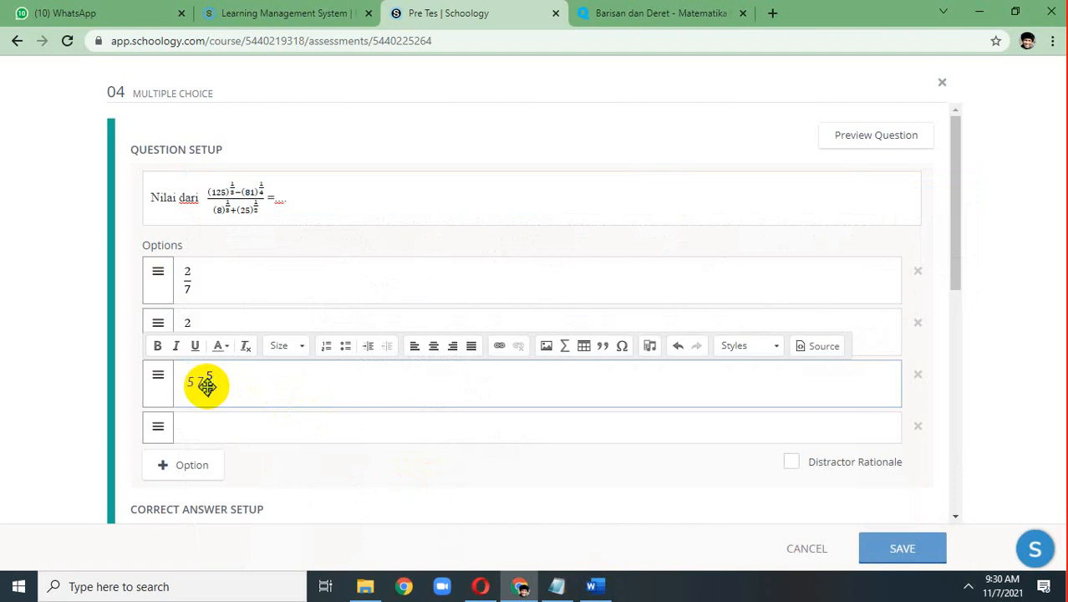
{"action": "left_click", "coordinate": [199, 383]}
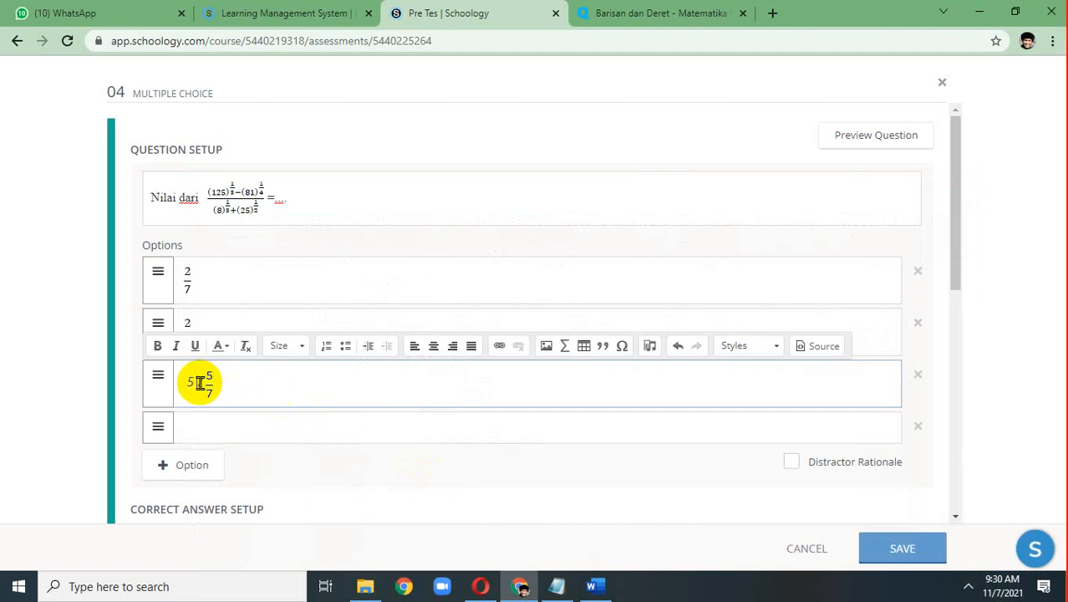
{"action": "key", "text": "BackSpace"}
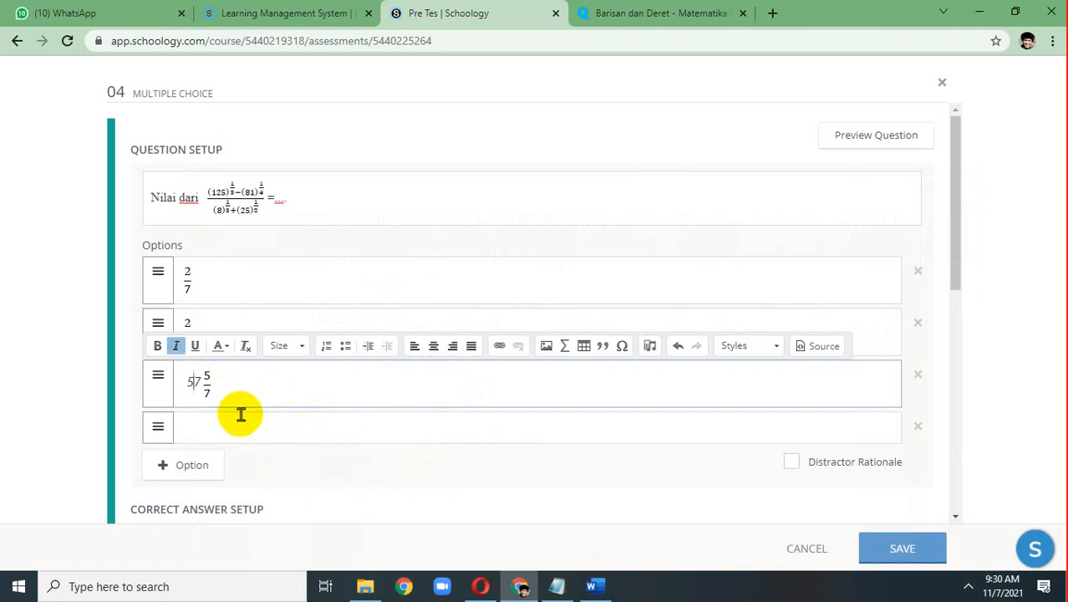
{"action": "key", "text": "Delete"}
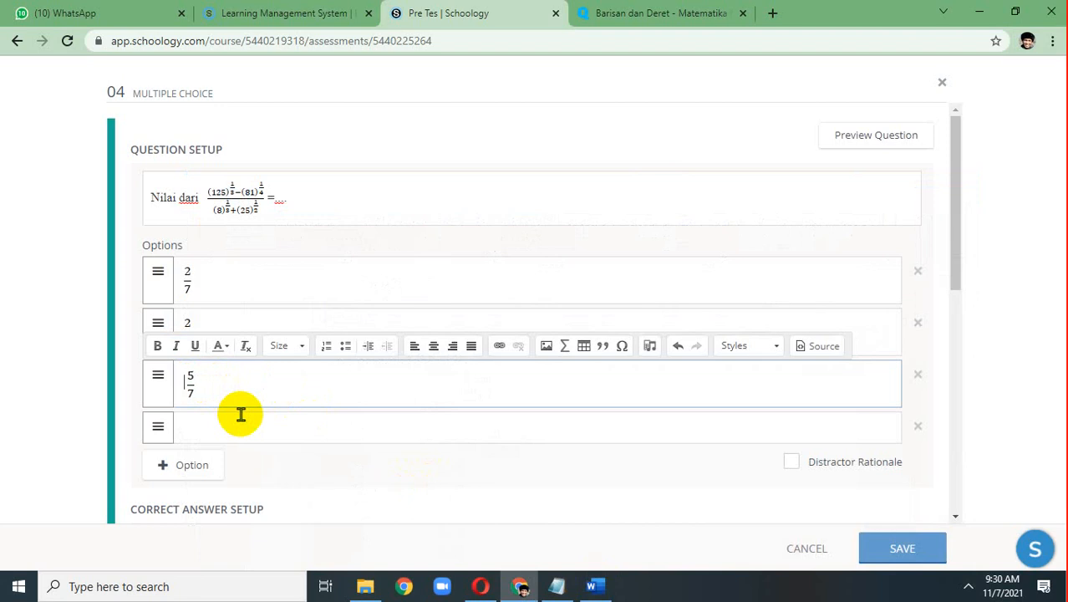
Select answer E's fraction 8/7 in the Word document
{"action": "left_click", "coordinate": [593, 585]}
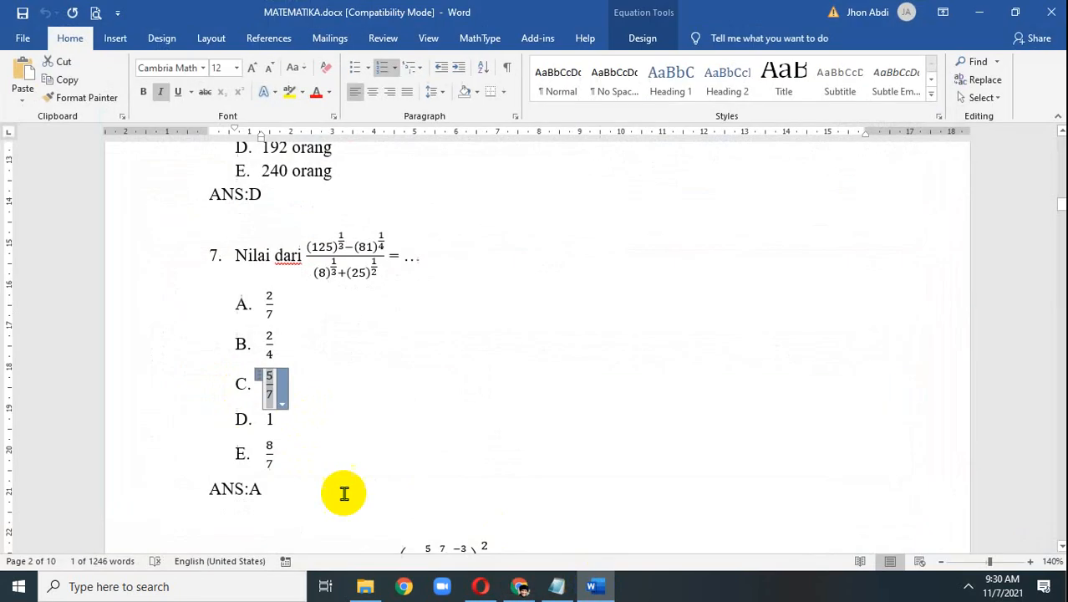
{"action": "left_click", "coordinate": [268, 454]}
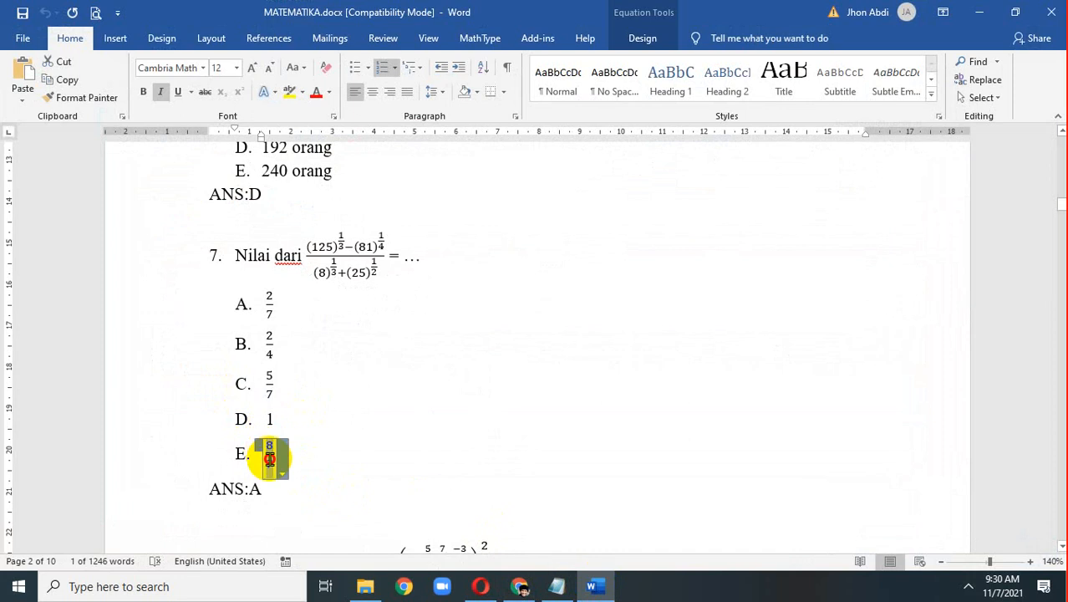
{"action": "left_click", "coordinate": [602, 589]}
Enter 1 as the fourth option and add a fifth option containing 8/7
{"action": "left_click", "coordinate": [210, 421]}
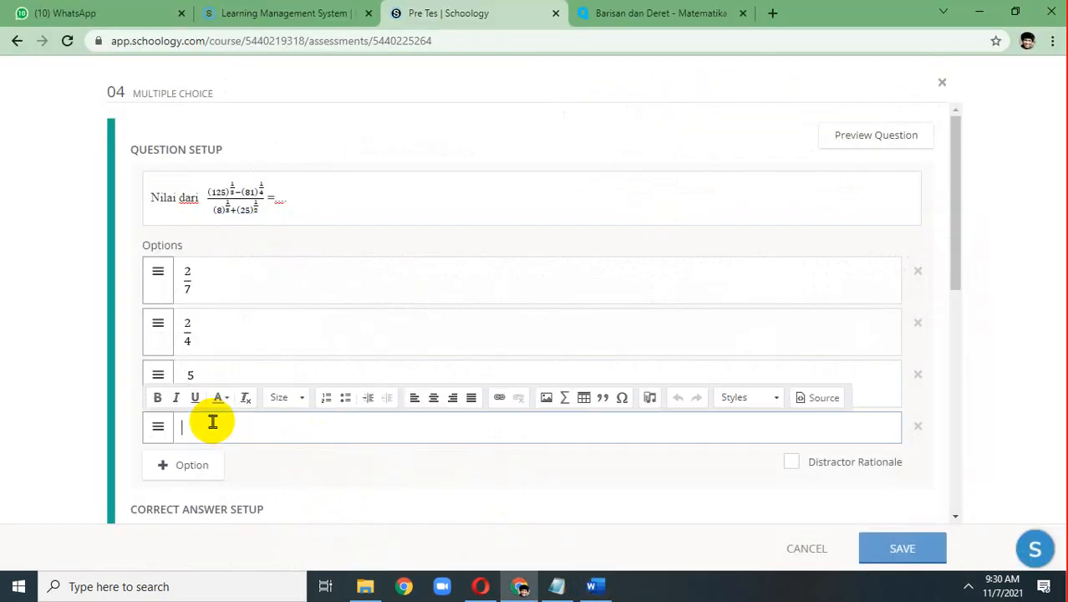
{"action": "type", "text": "1"}
{"action": "left_click", "coordinate": [200, 464]}
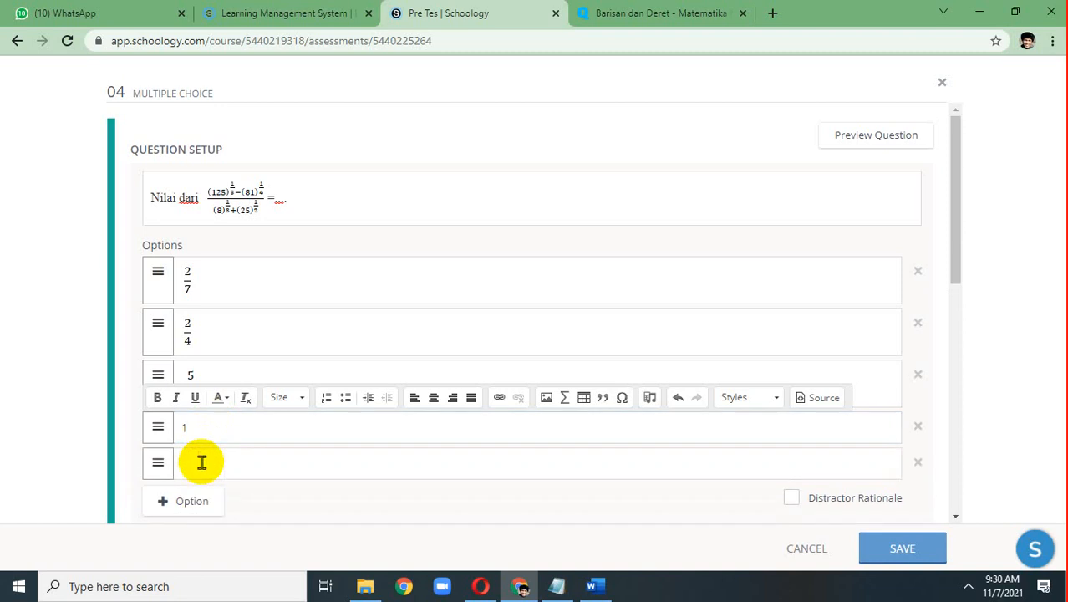
{"action": "left_click", "coordinate": [201, 462]}
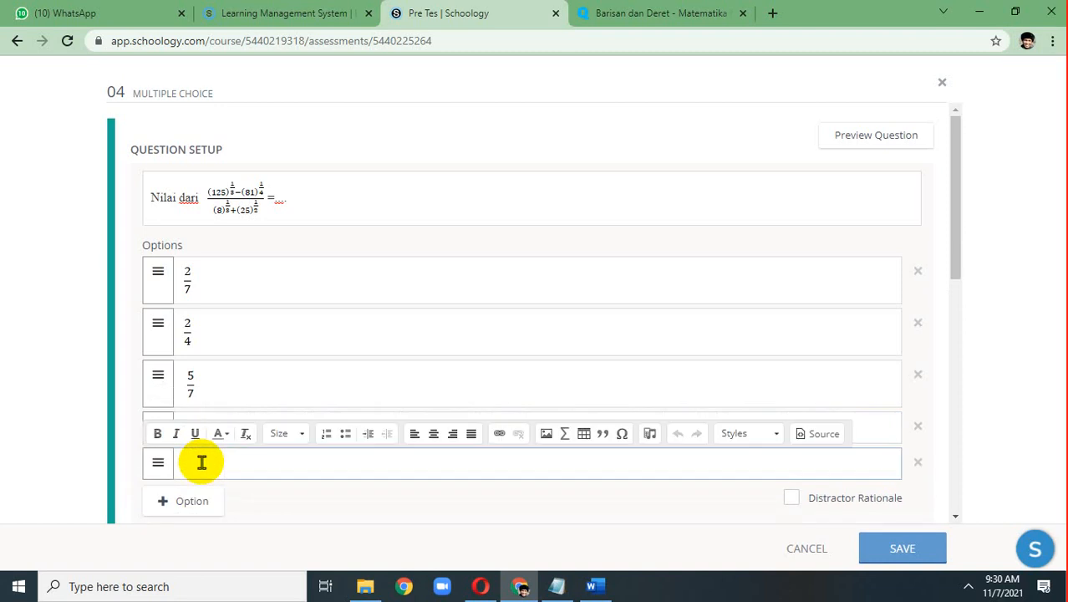
{"action": "type", "text": "8 7"}
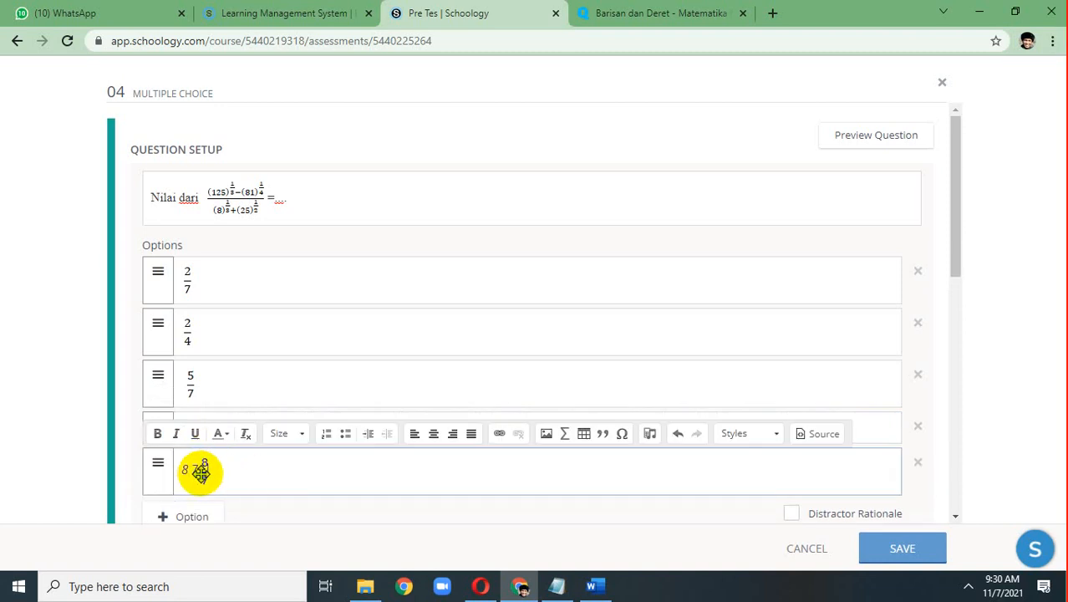
{"action": "left_click_drag", "start_coordinate": [195, 471], "coordinate": [167, 471]}
{"action": "key", "text": "BackSpace"}
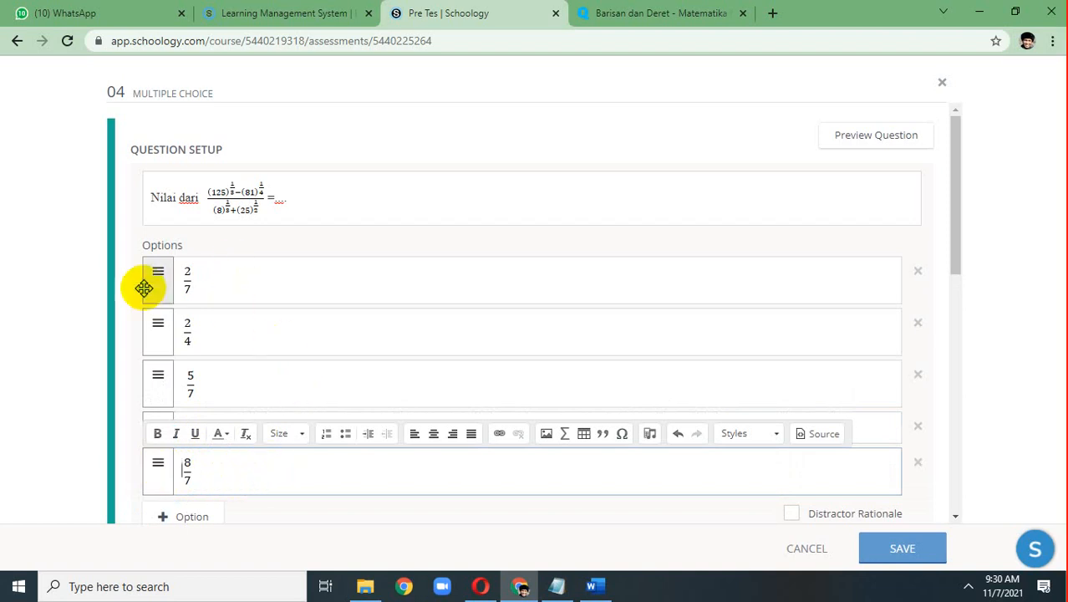
Mark 2/7 as the correct answer and save question 04
{"action": "left_click_drag", "start_coordinate": [955, 214], "coordinate": [961, 275]}
{"action": "left_click", "coordinate": [161, 487]}
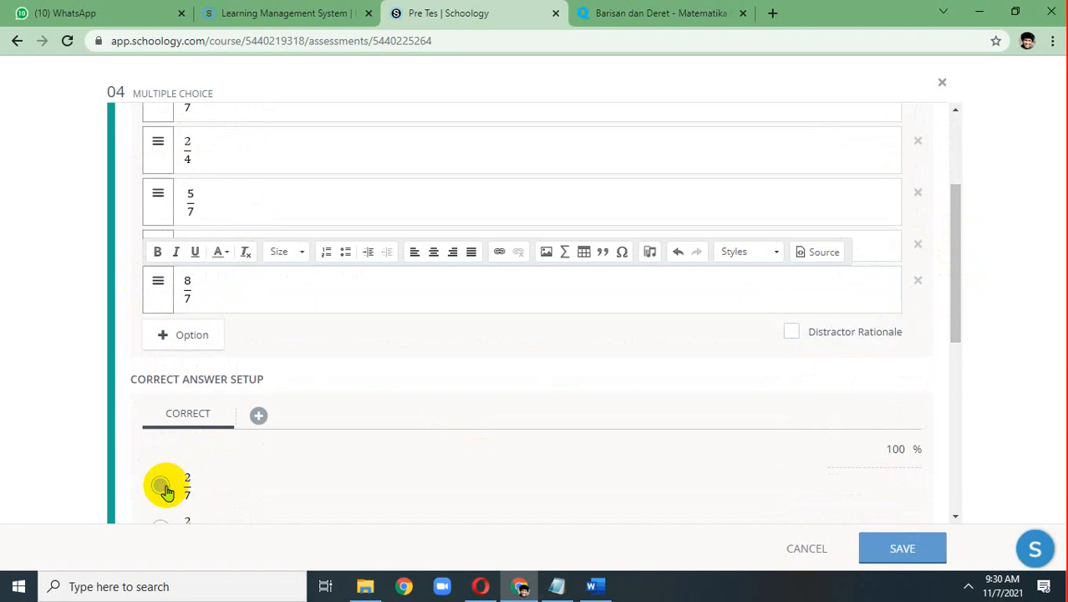
{"action": "left_click", "coordinate": [908, 551]}
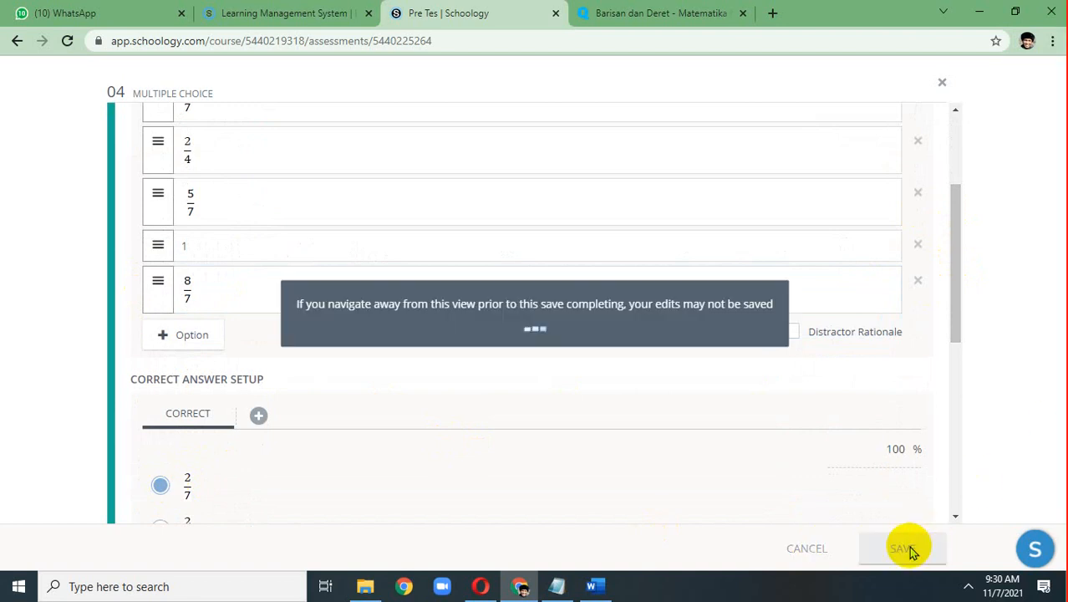